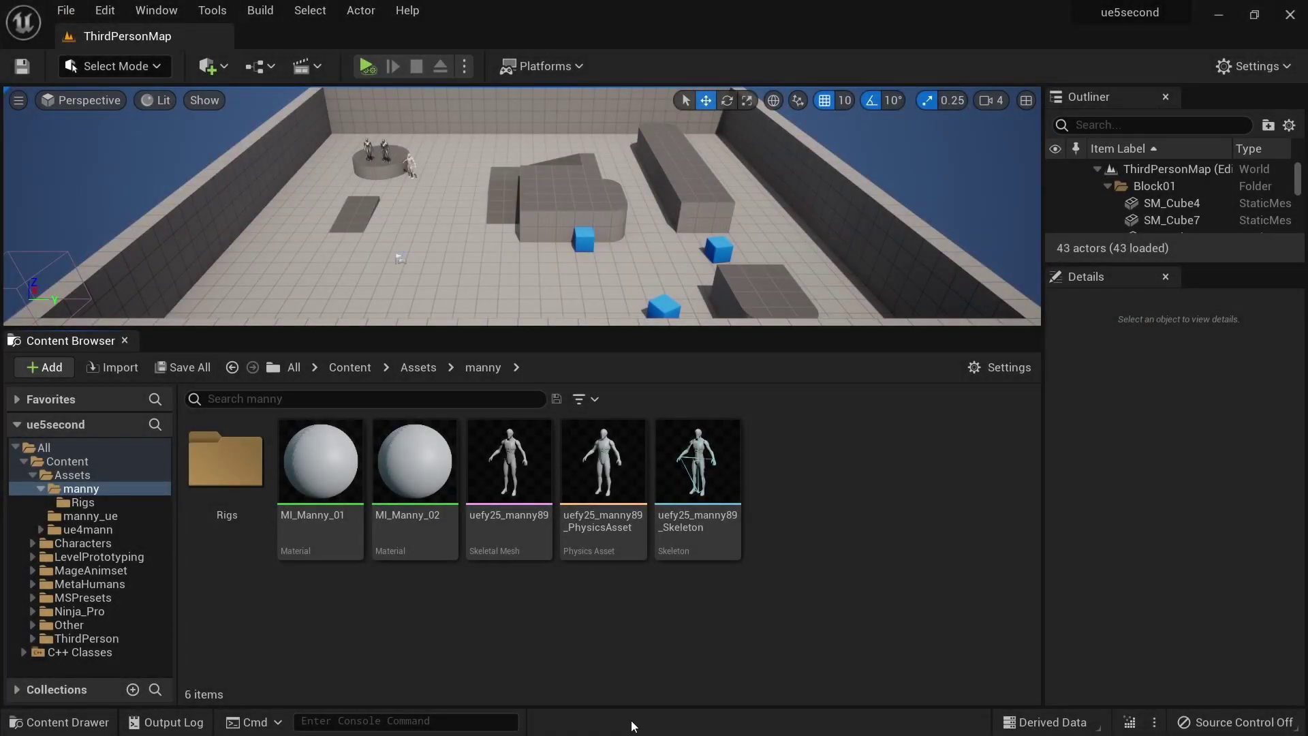
- Create a new IK Rig in the Rigs folder using the uefy25_manny89 mesh
left_click(166, 501)
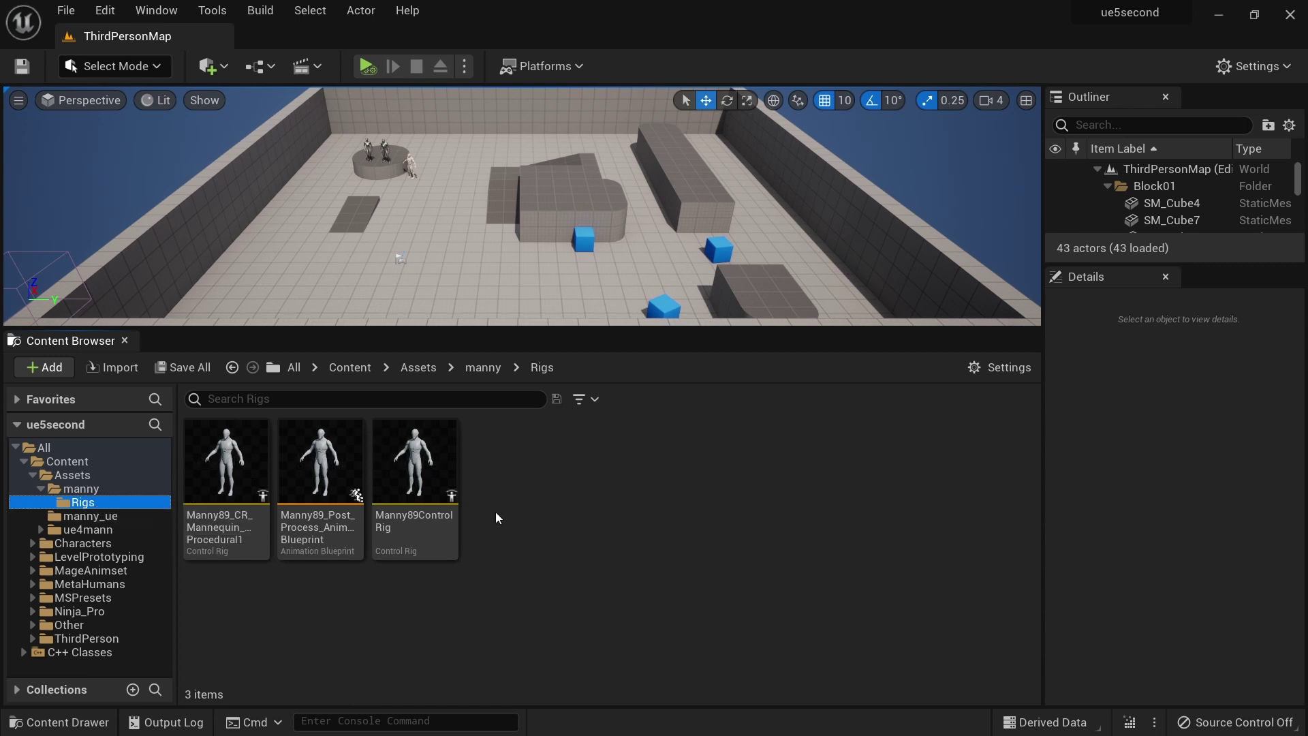
right_click(495, 480)
mouse_move(557, 467)
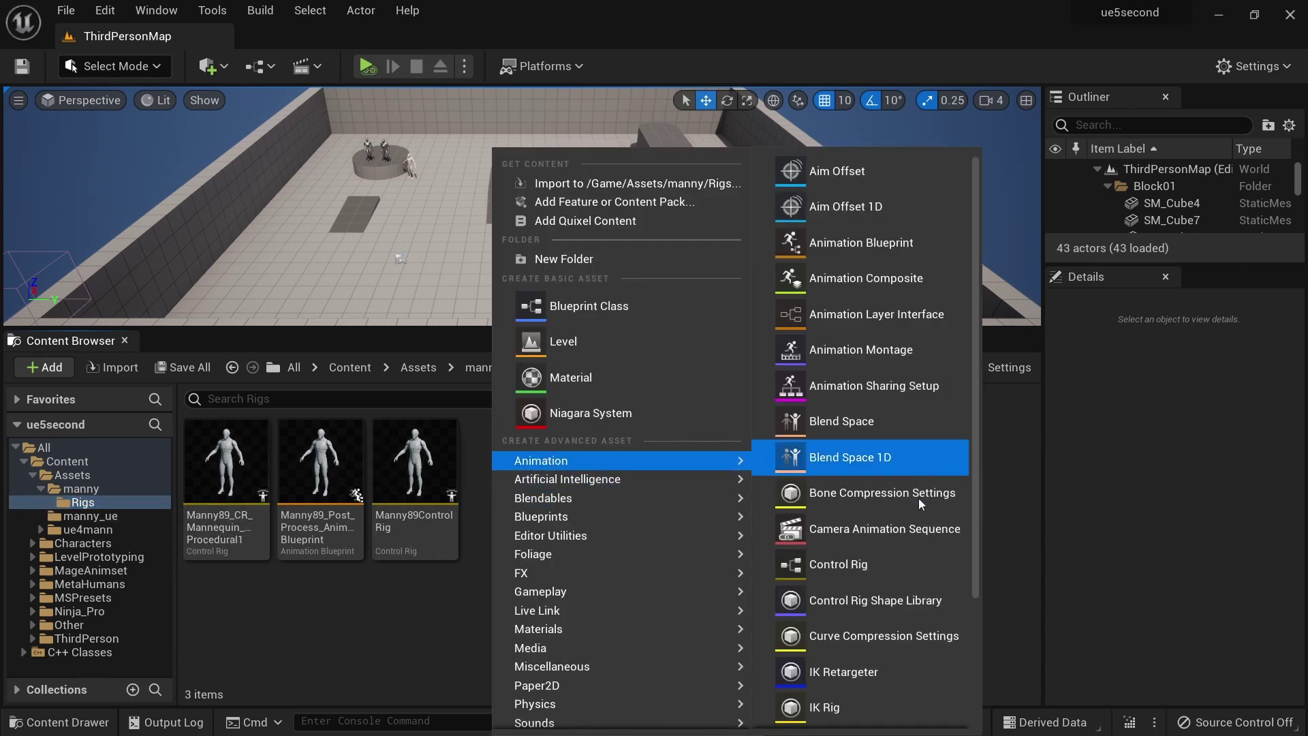
scroll(865, 593, "down", 2)
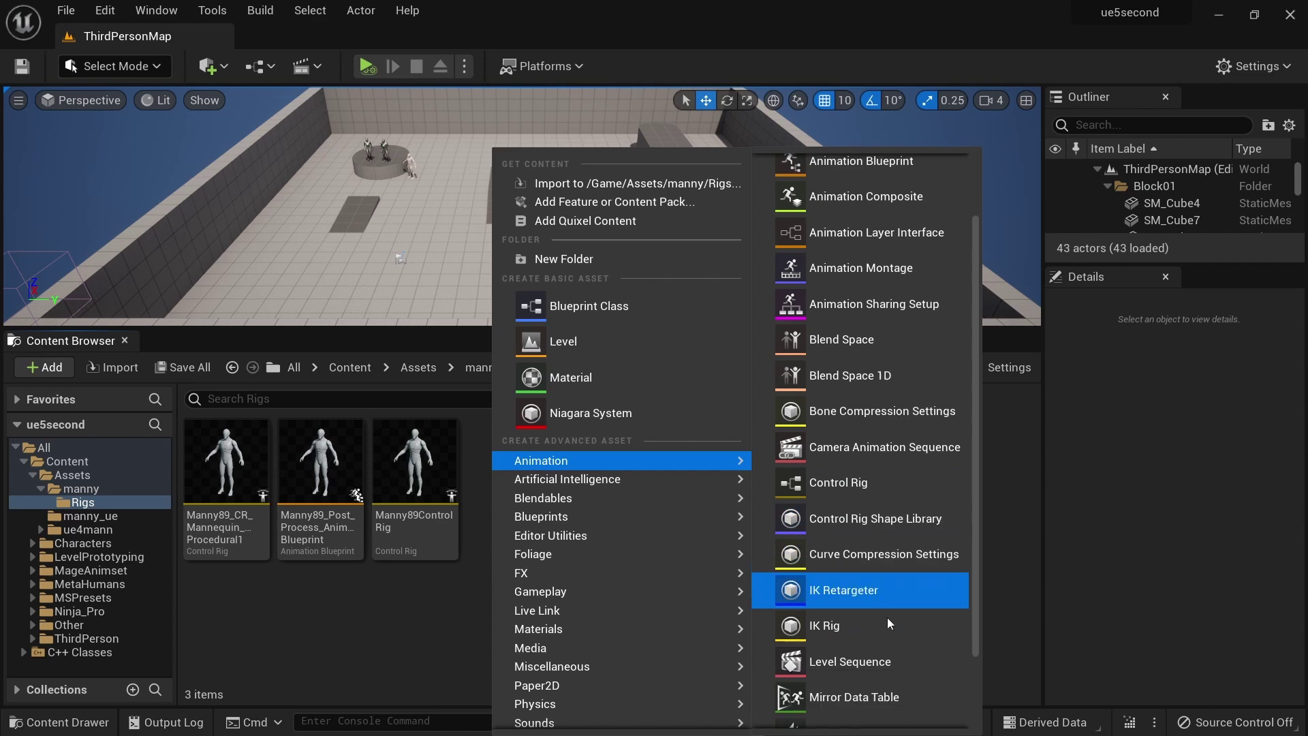
left_click(830, 632)
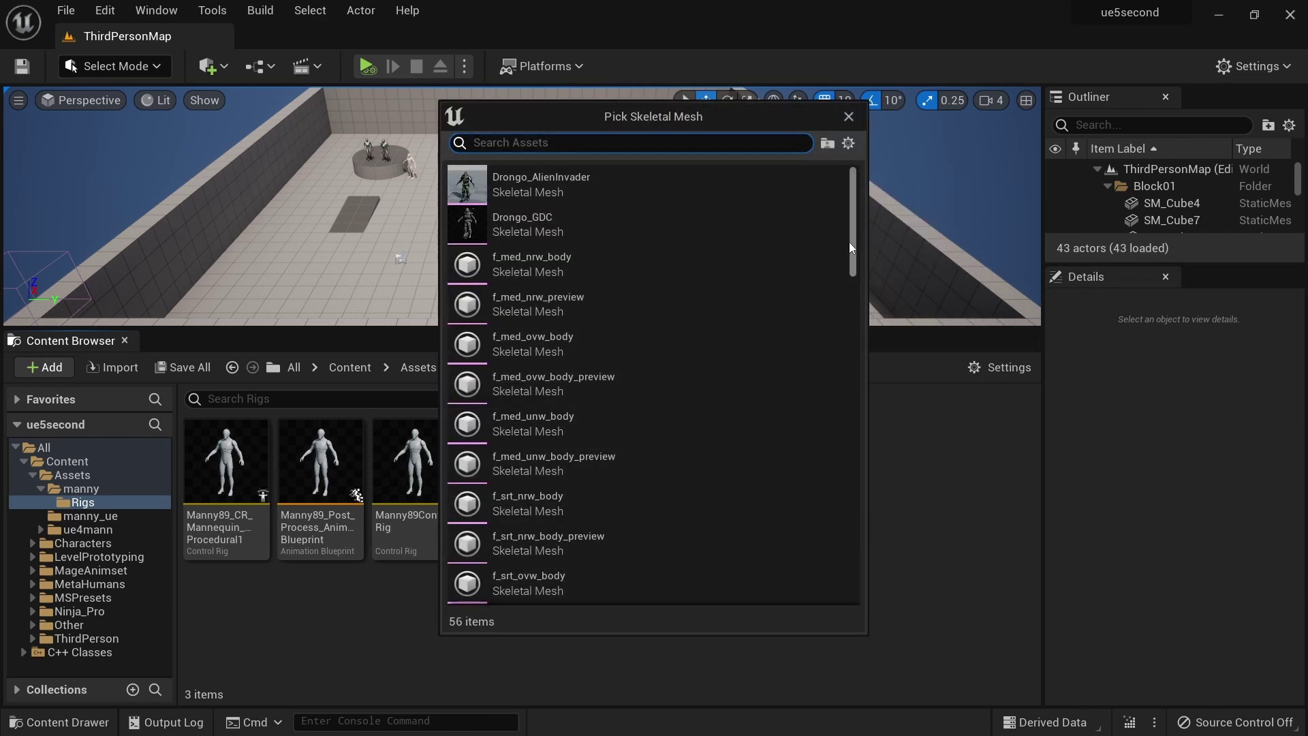
type("manny89")
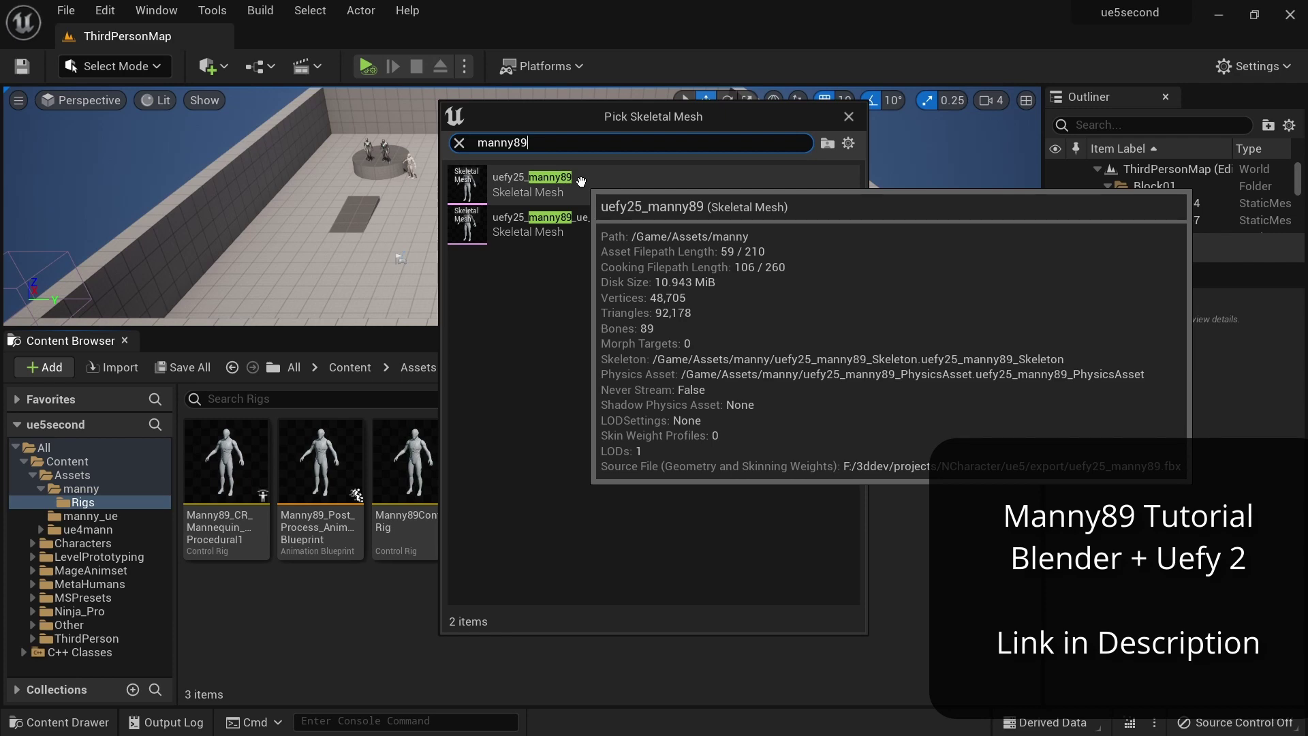
left_click(579, 181)
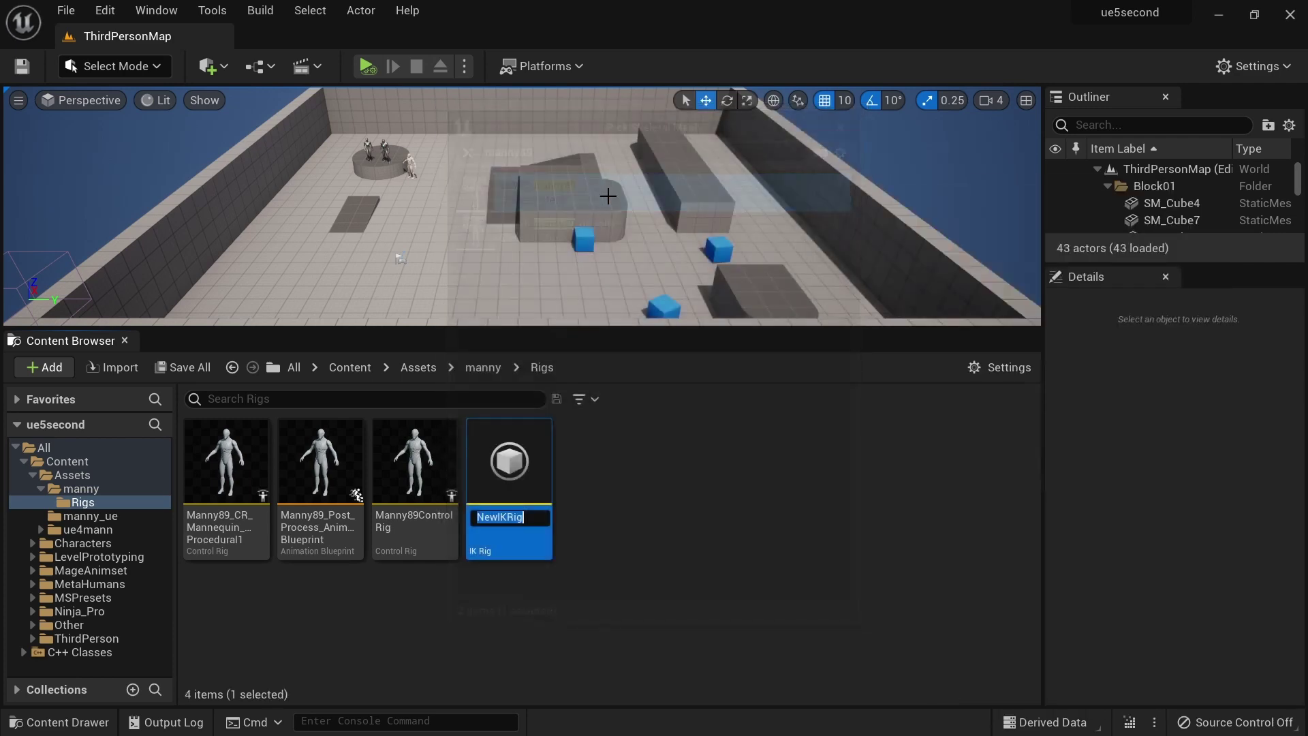
- Name the rig Manny89IKRig and open it in the IK Rig editor
type("Man")
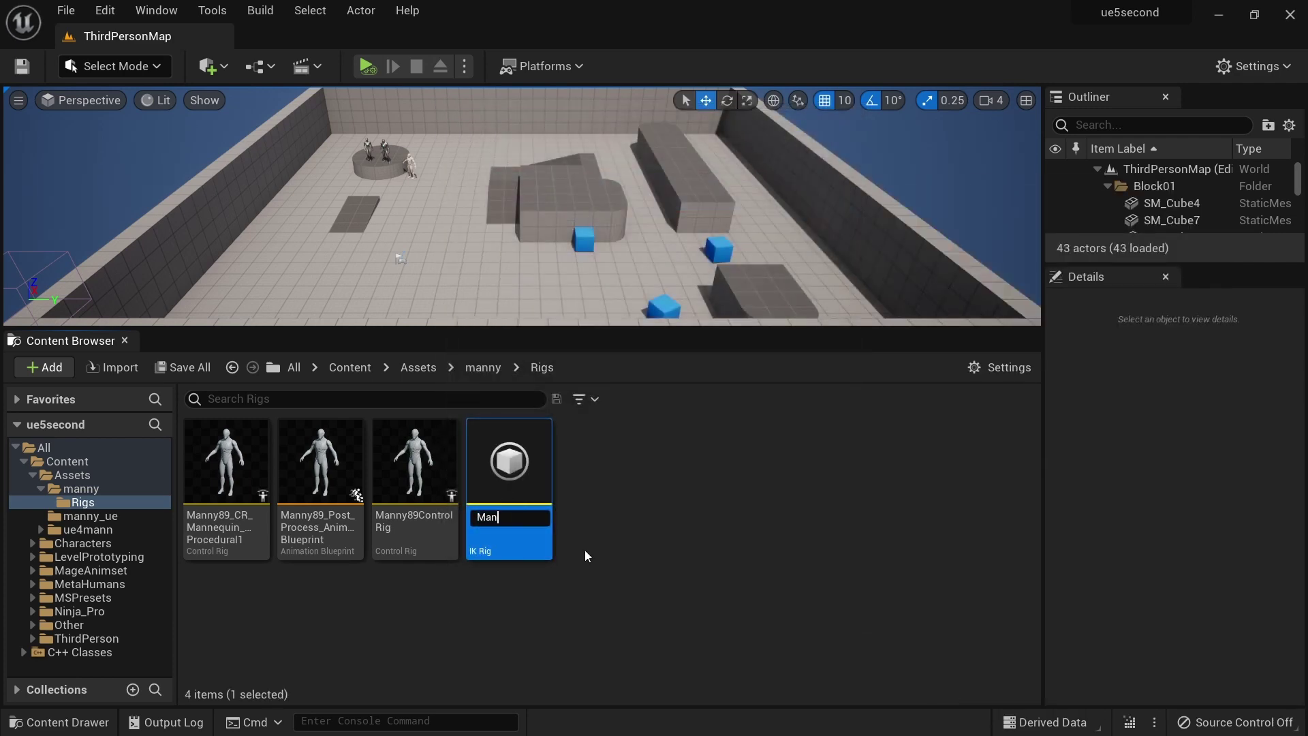
type("ny89IKRig")
key("Return")
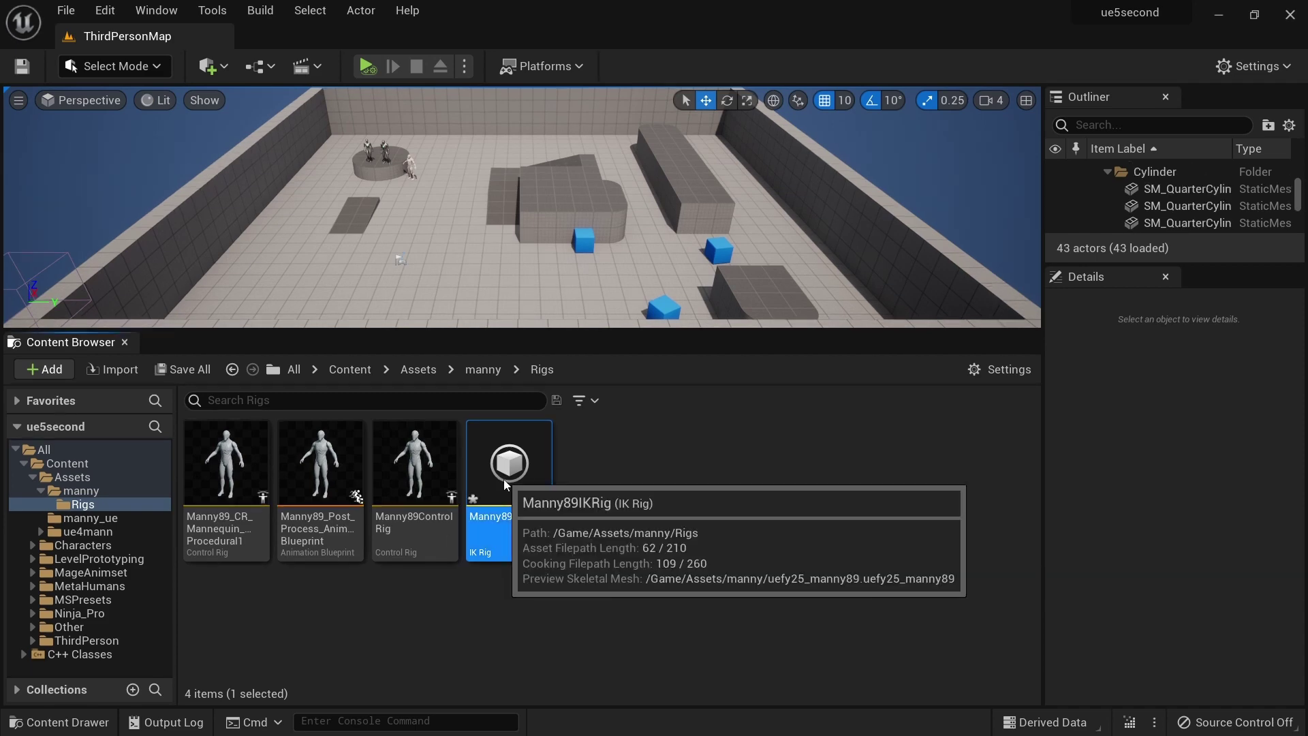
double_click(503, 479)
- Make pelvis the retarget root and add a Full Body IK solver
right_click(124, 133)
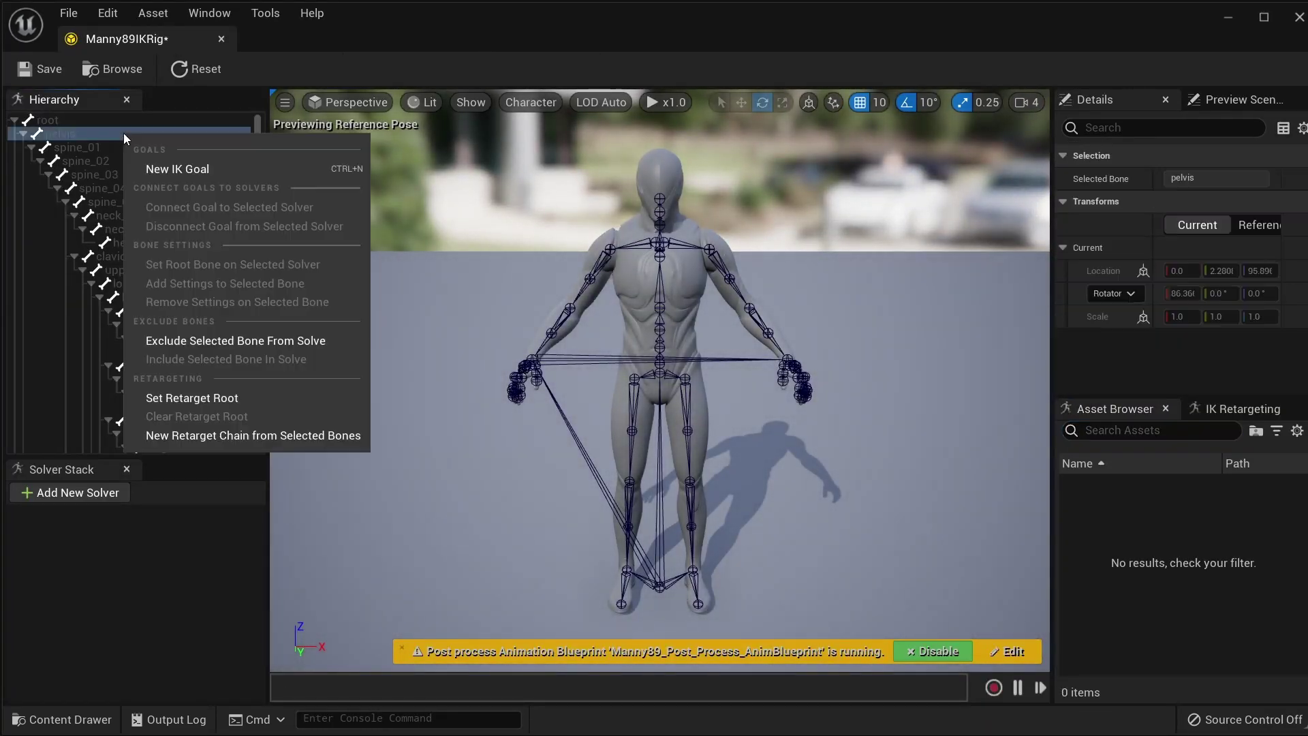
left_click(230, 398)
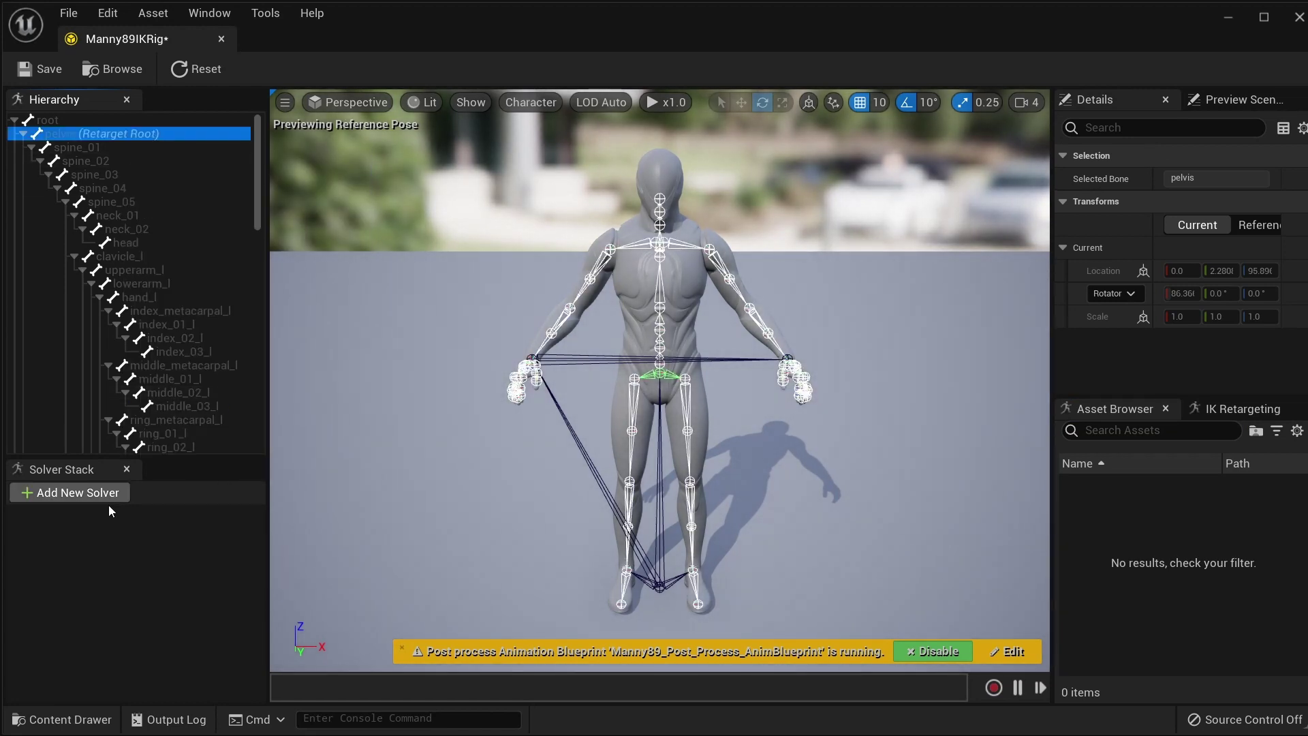
left_click(87, 492)
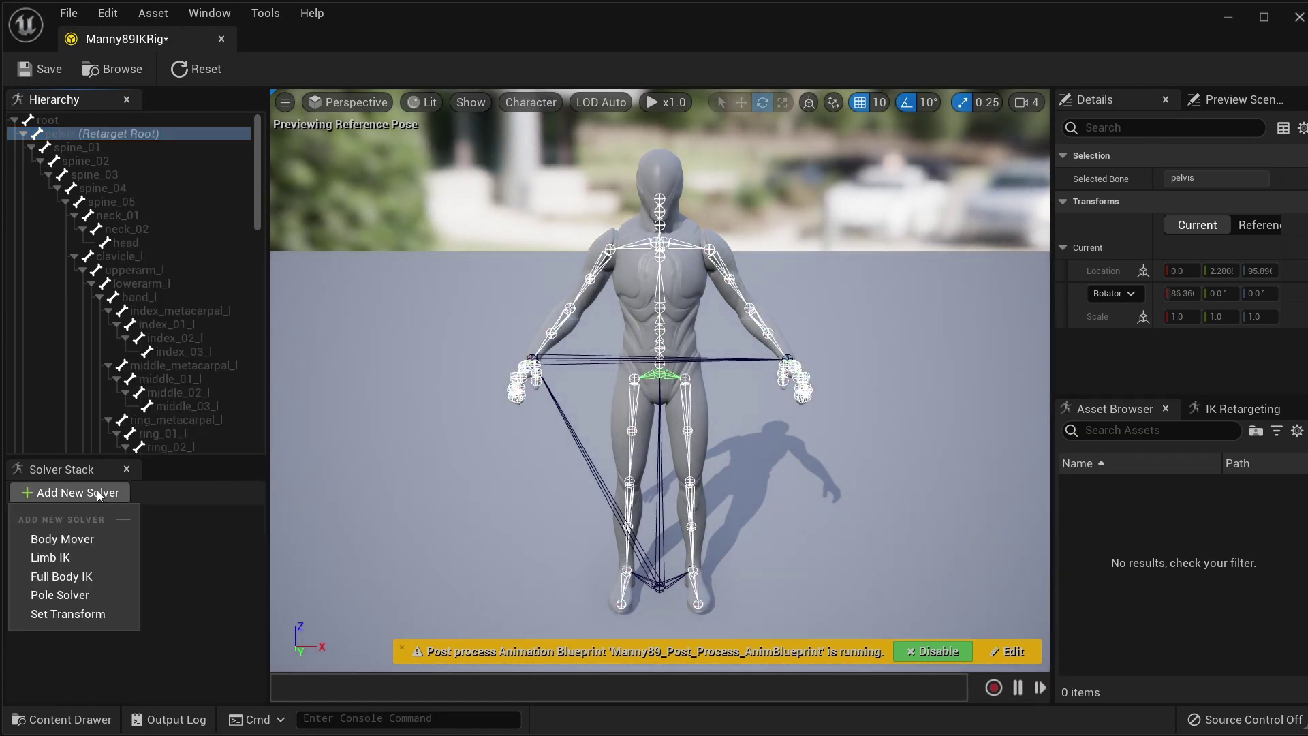
left_click(95, 577)
- Set pelvis as the root bone of the Full Body IK solver
left_click(155, 516)
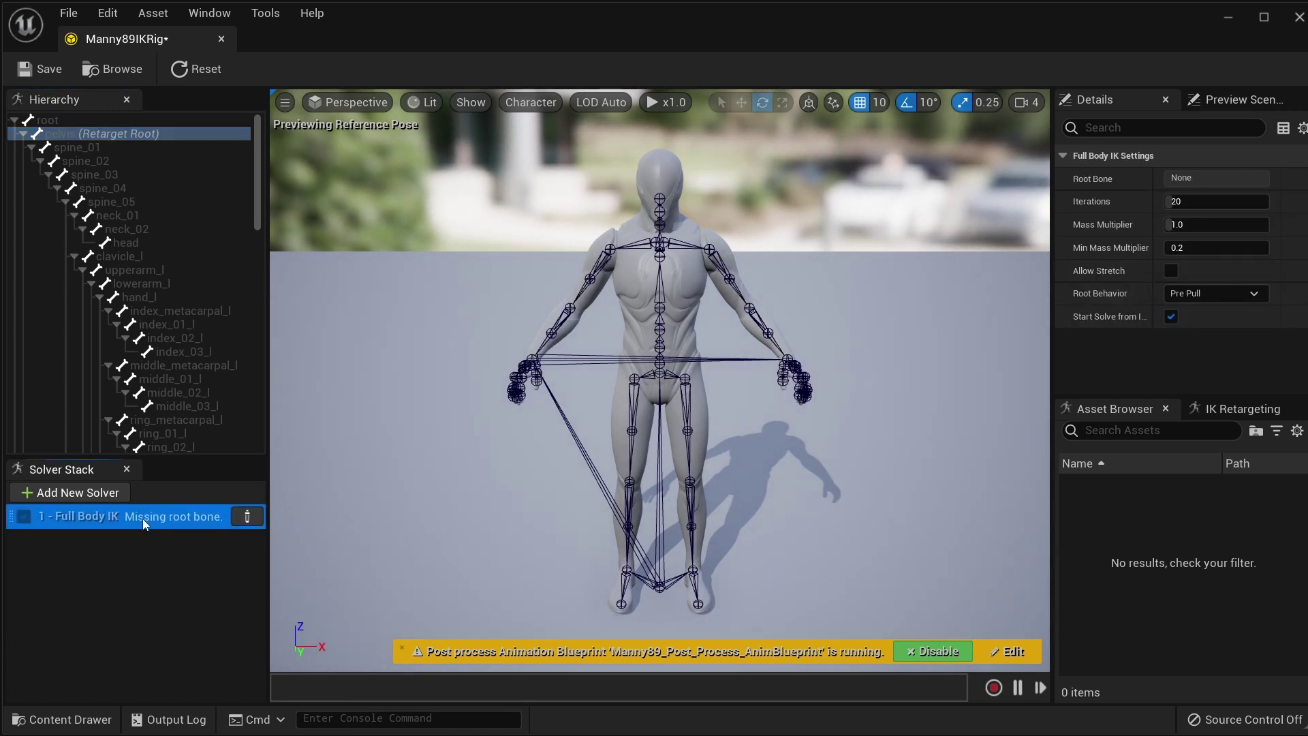
left_click(123, 133)
right_click(123, 137)
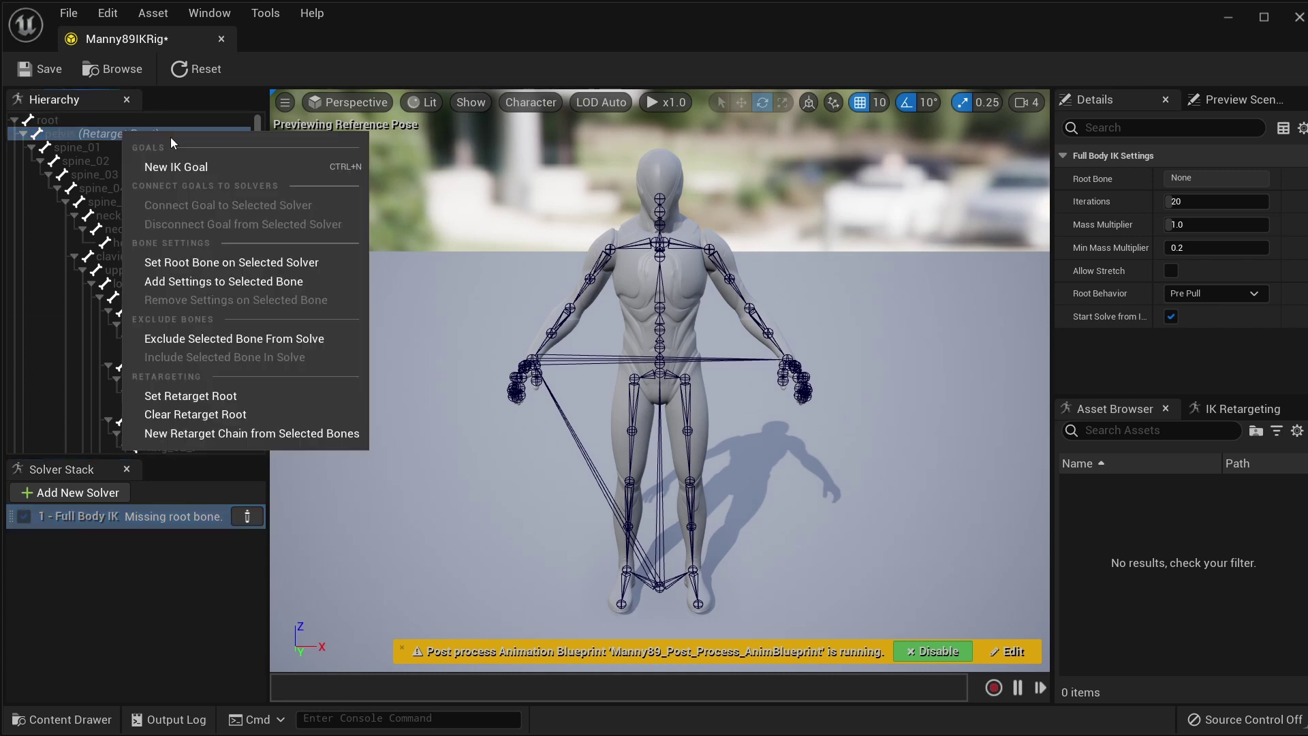
left_click(274, 262)
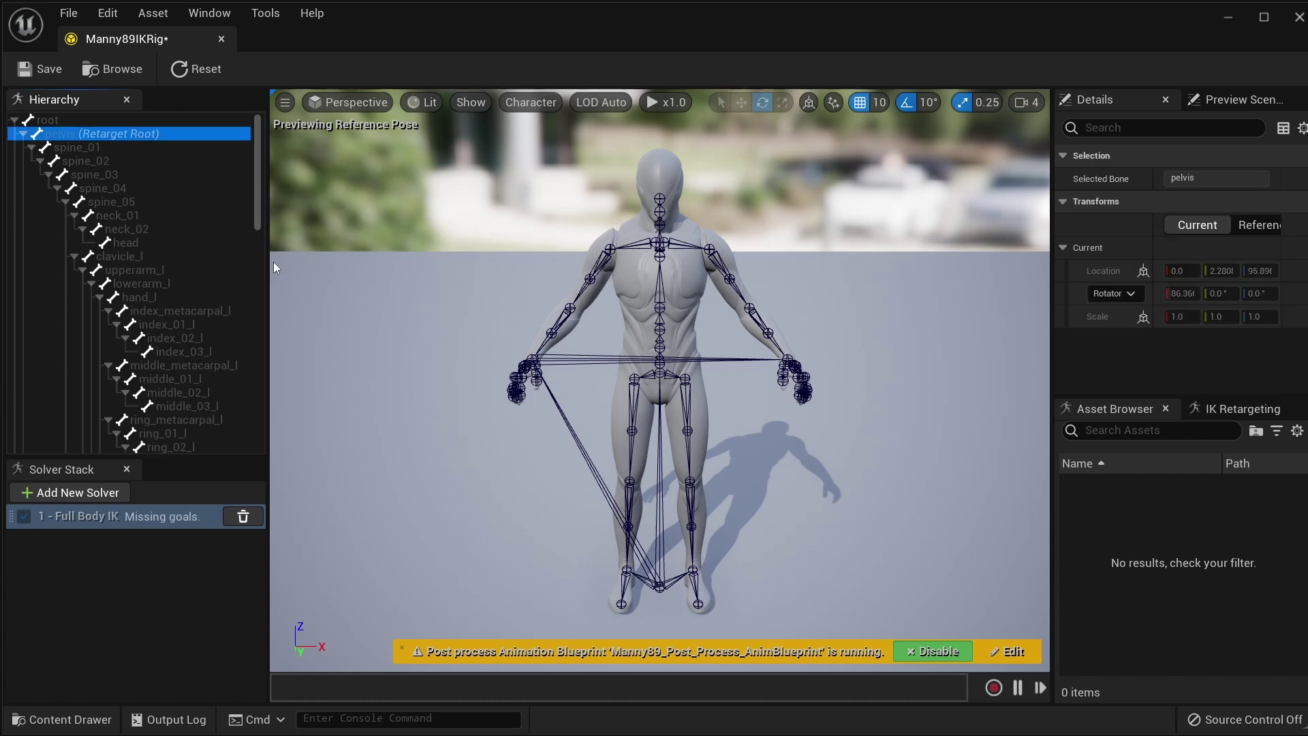
left_click(166, 297)
- Add IK goals to the hand_l and hand_r bones, creating hand_l_Goal and hand_r_Goal
right_click(177, 297)
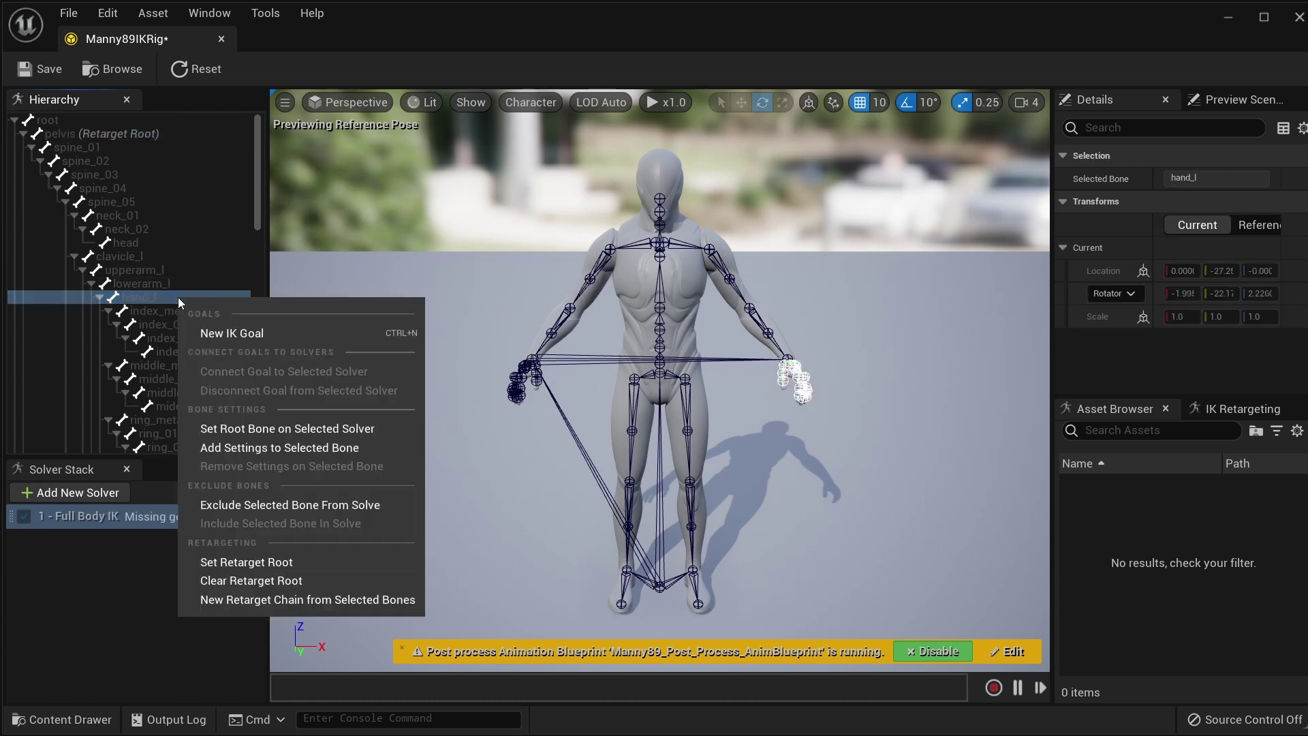
left_click(261, 333)
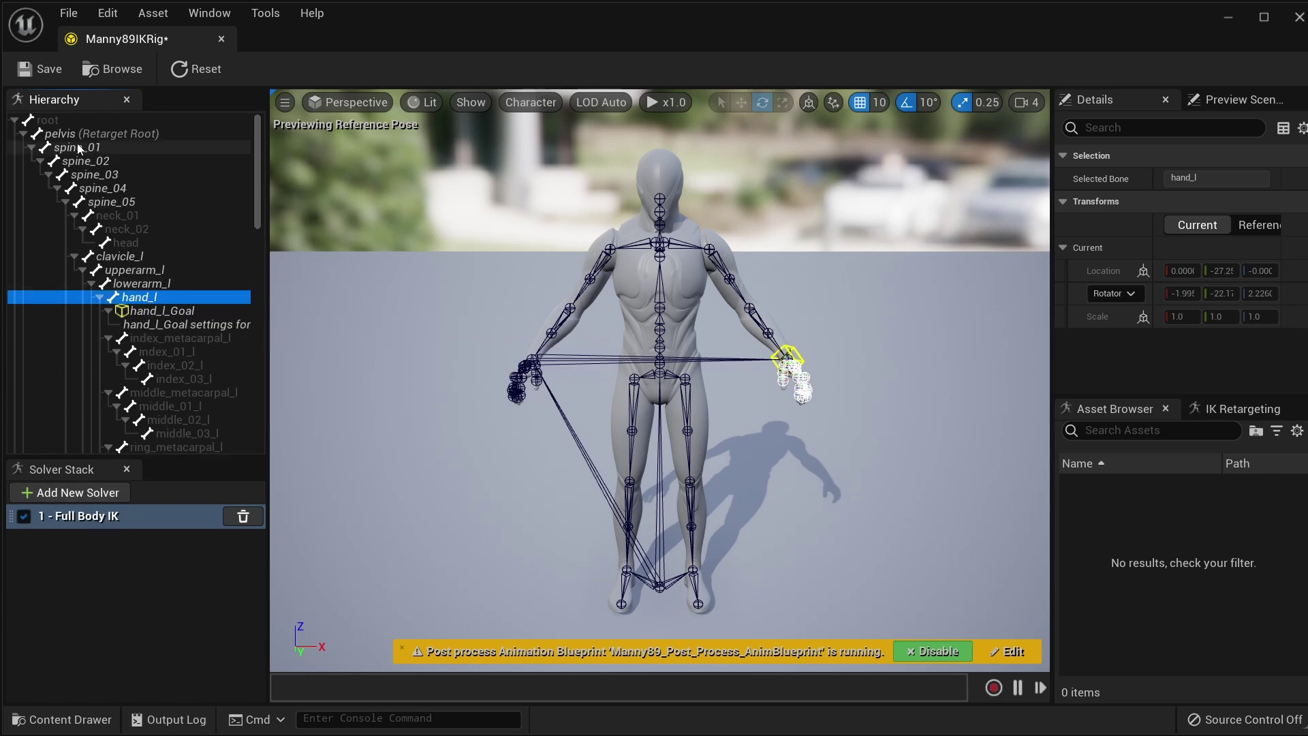
left_click_drag(260, 202, 252, 316)
left_click(140, 229)
right_click(158, 227)
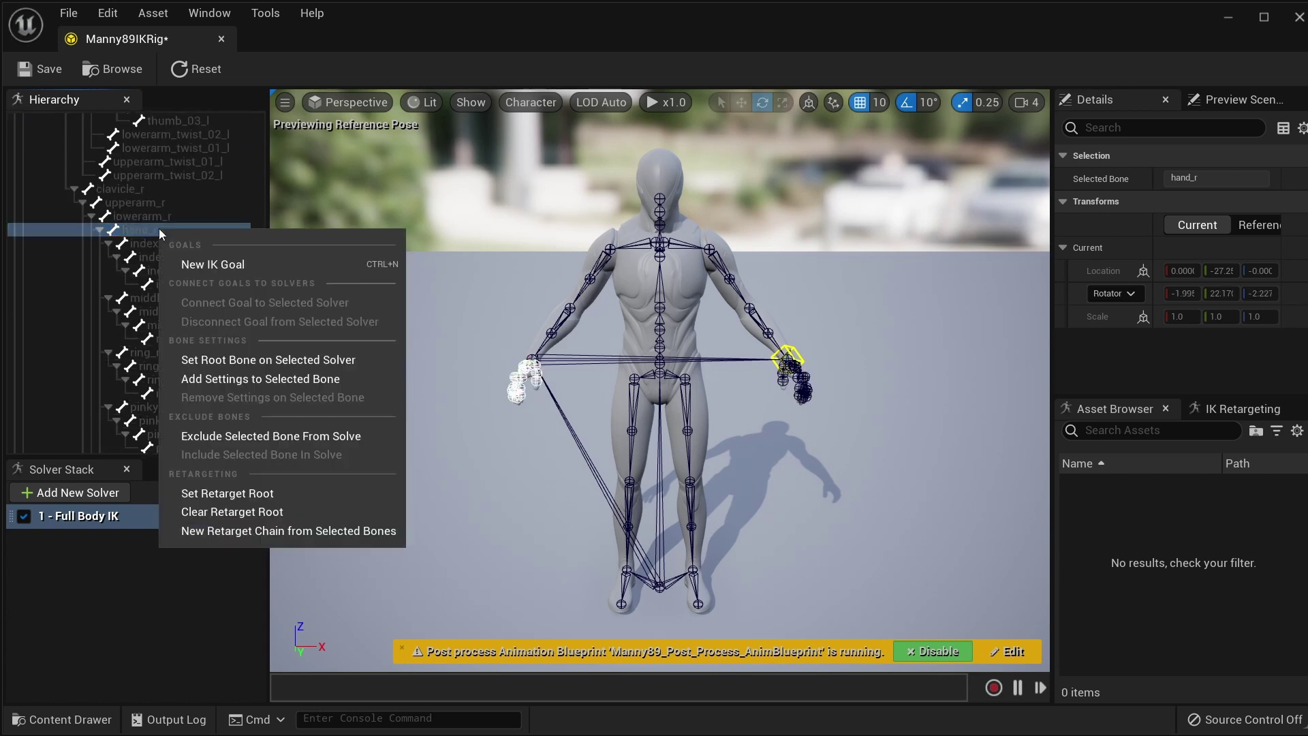
left_click(236, 264)
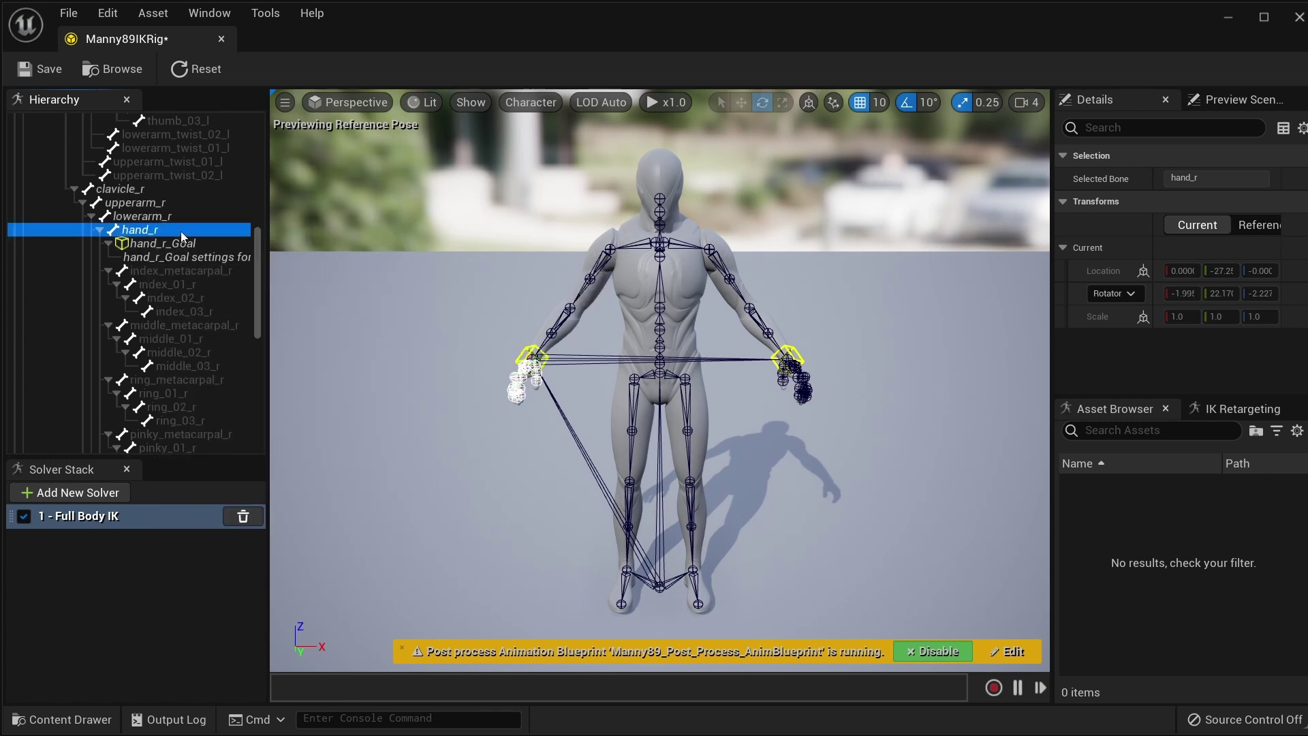
left_click_drag(255, 267, 265, 348)
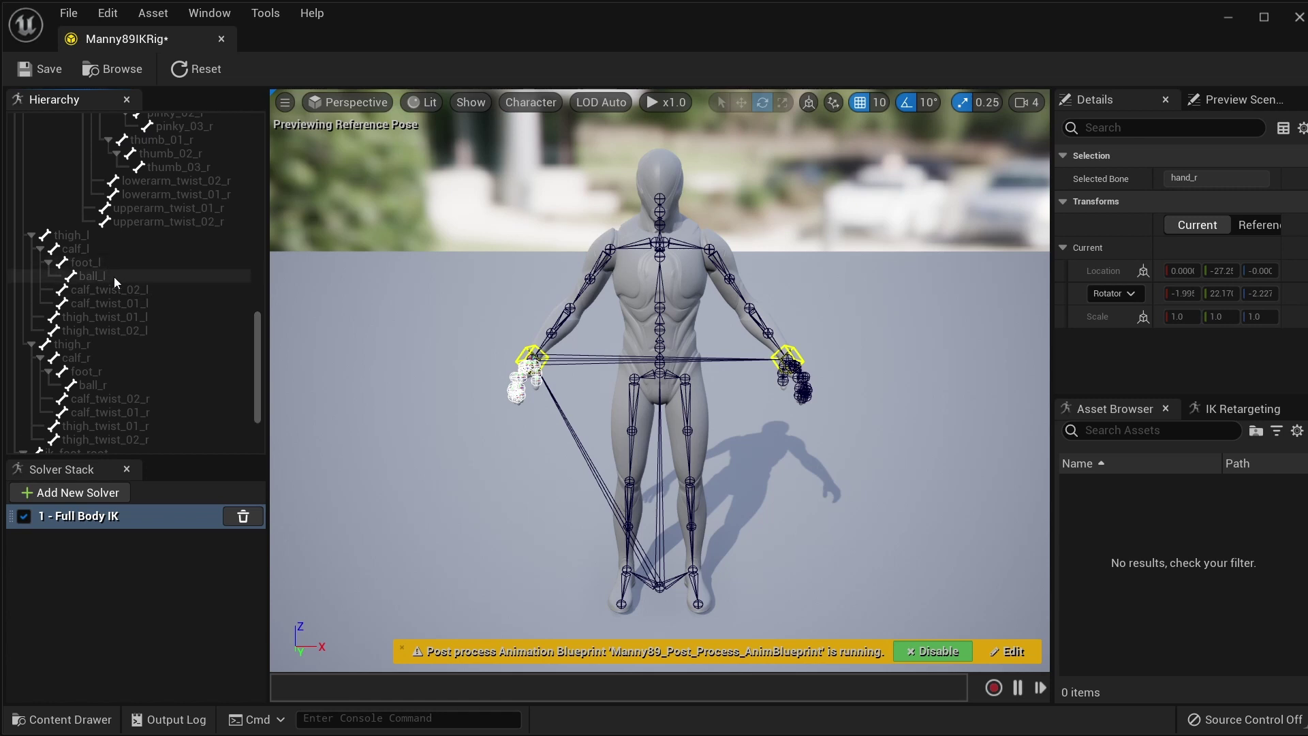
- Add an IK goal on ball_l and rename it from ball_l_Goal to foot_l_Goal
right_click(113, 278)
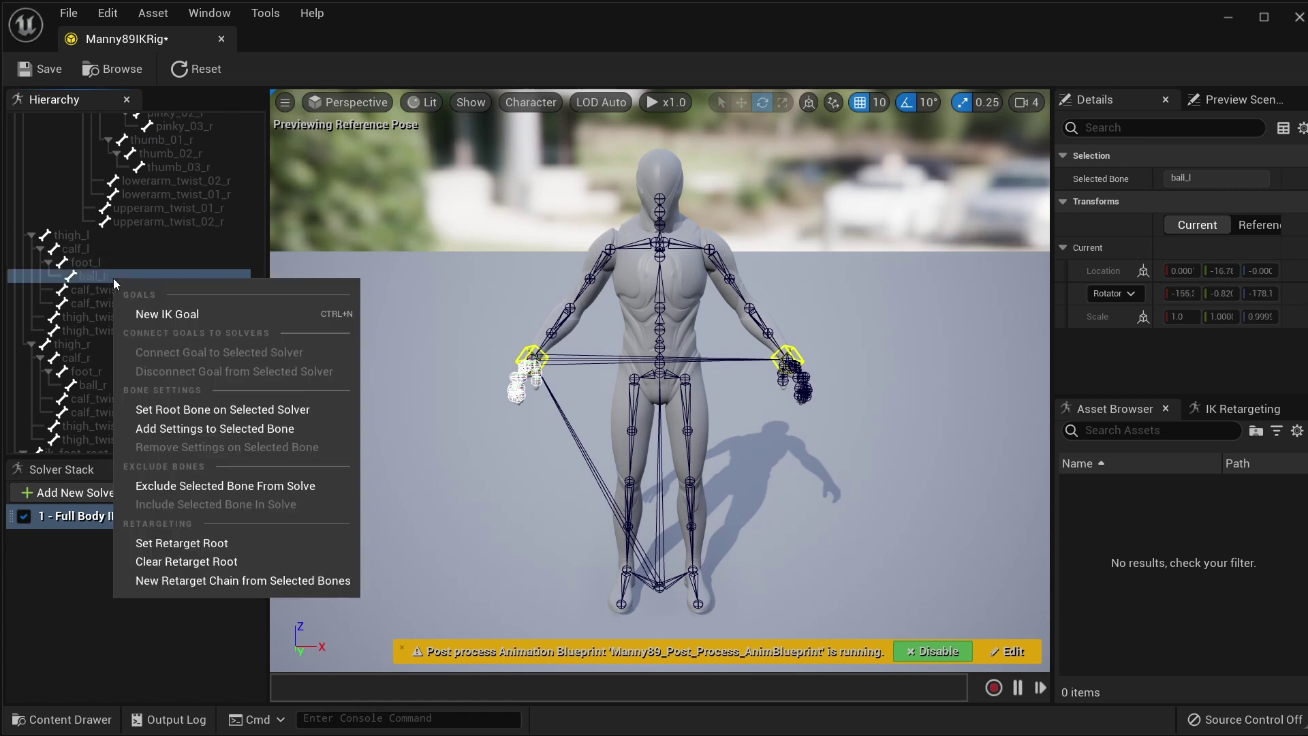
left_click(215, 314)
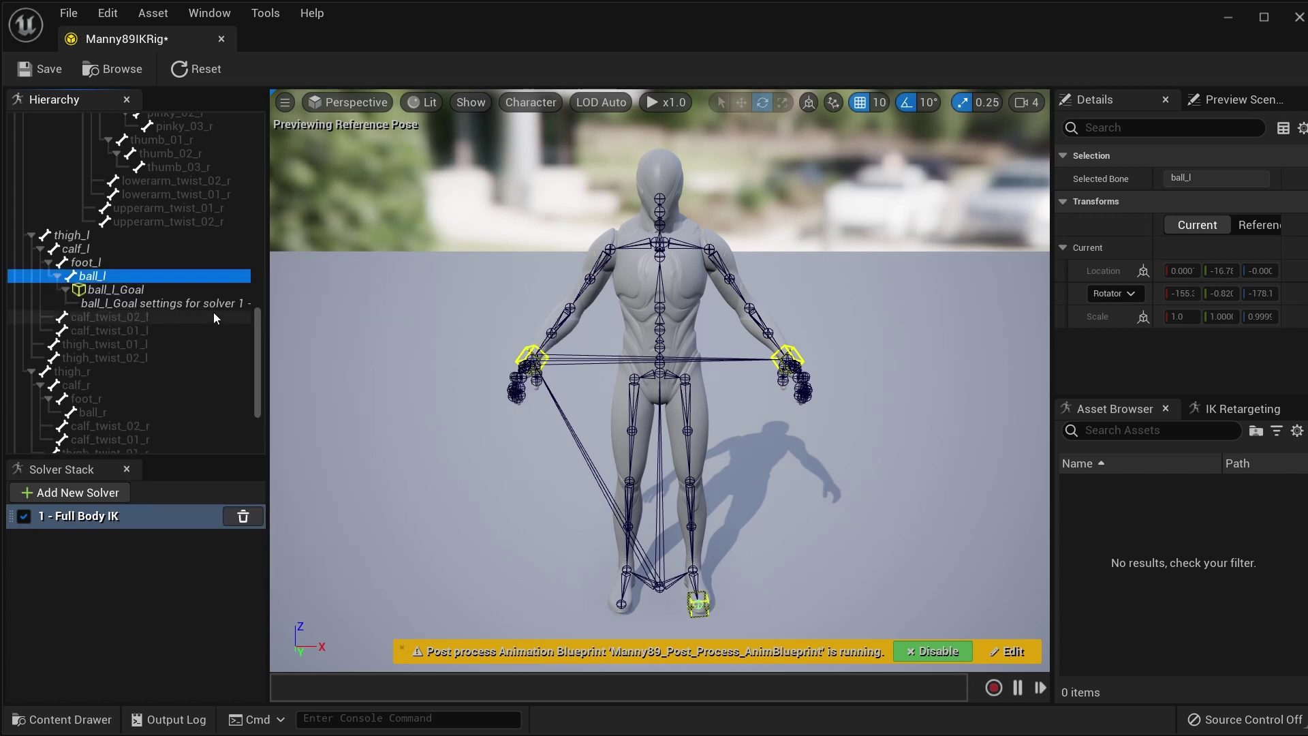
left_click(101, 293)
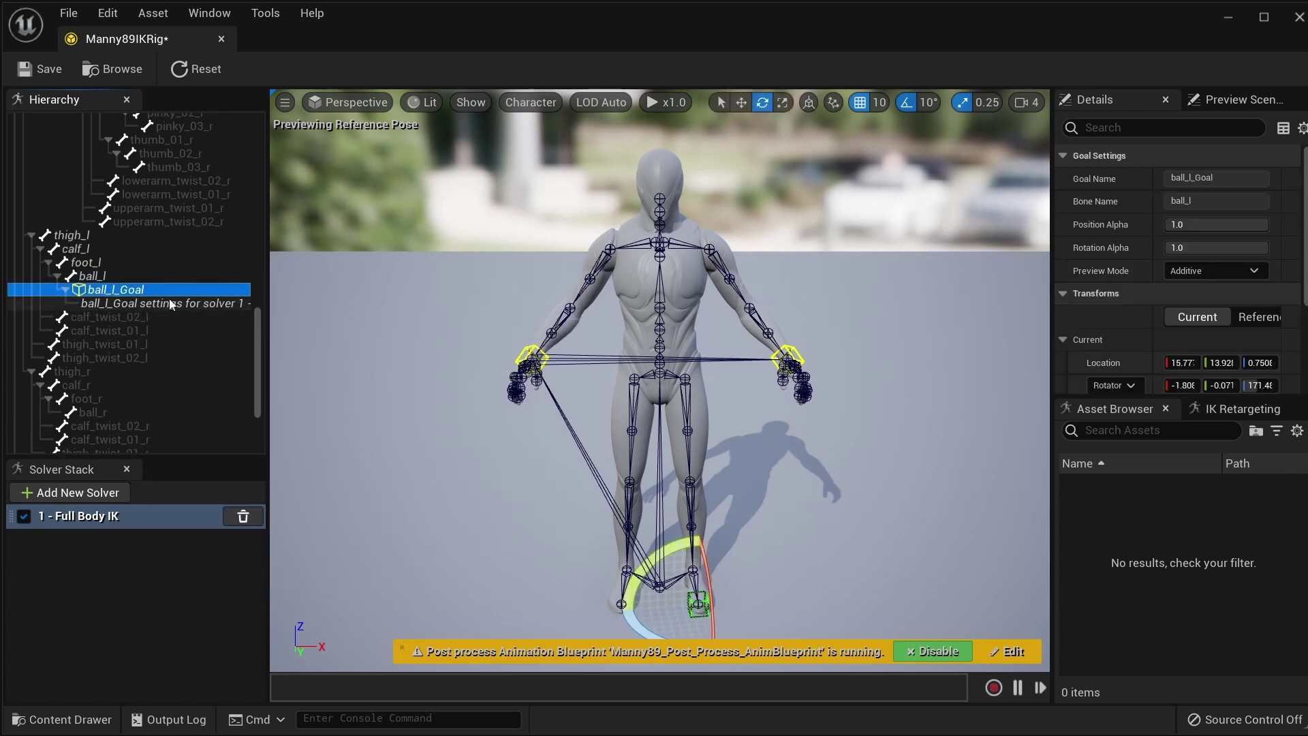
key("F2")
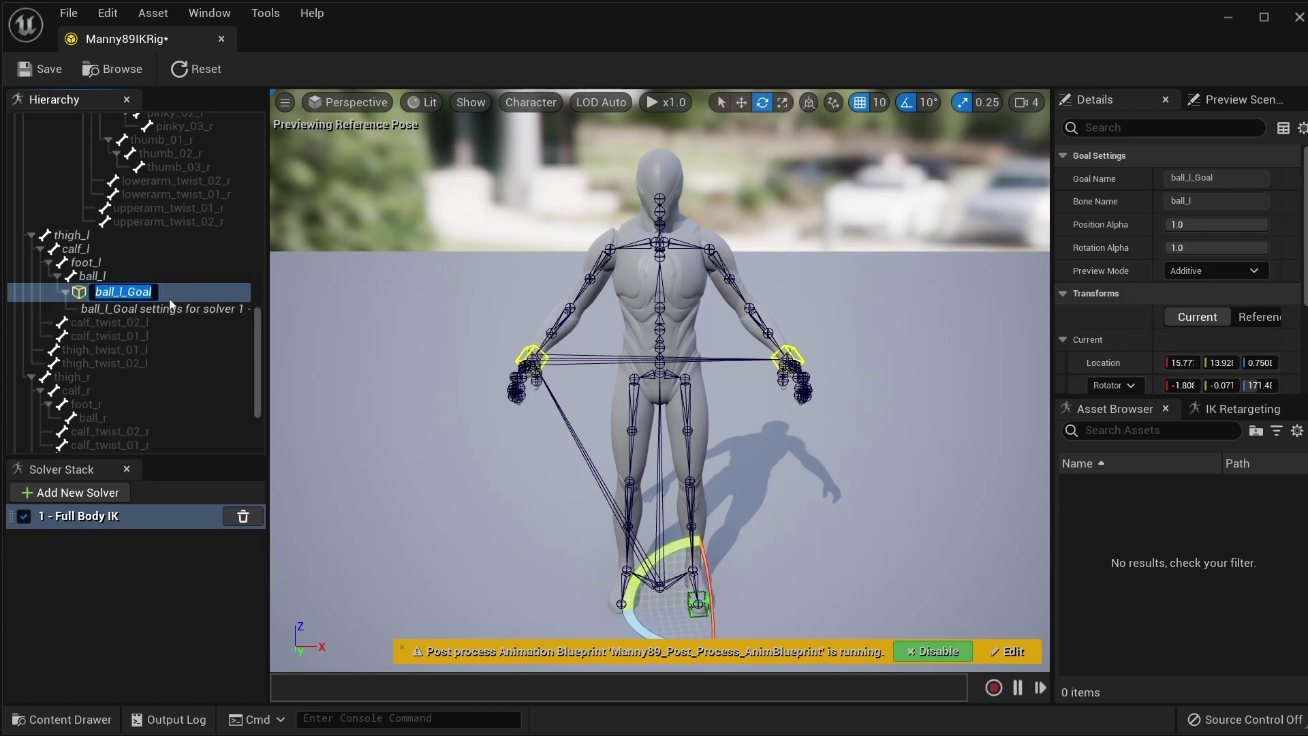
key("Home")
key("Delete")
key("Delete")
key("Delete")
key("Delete")
type("foot")
key("Return")
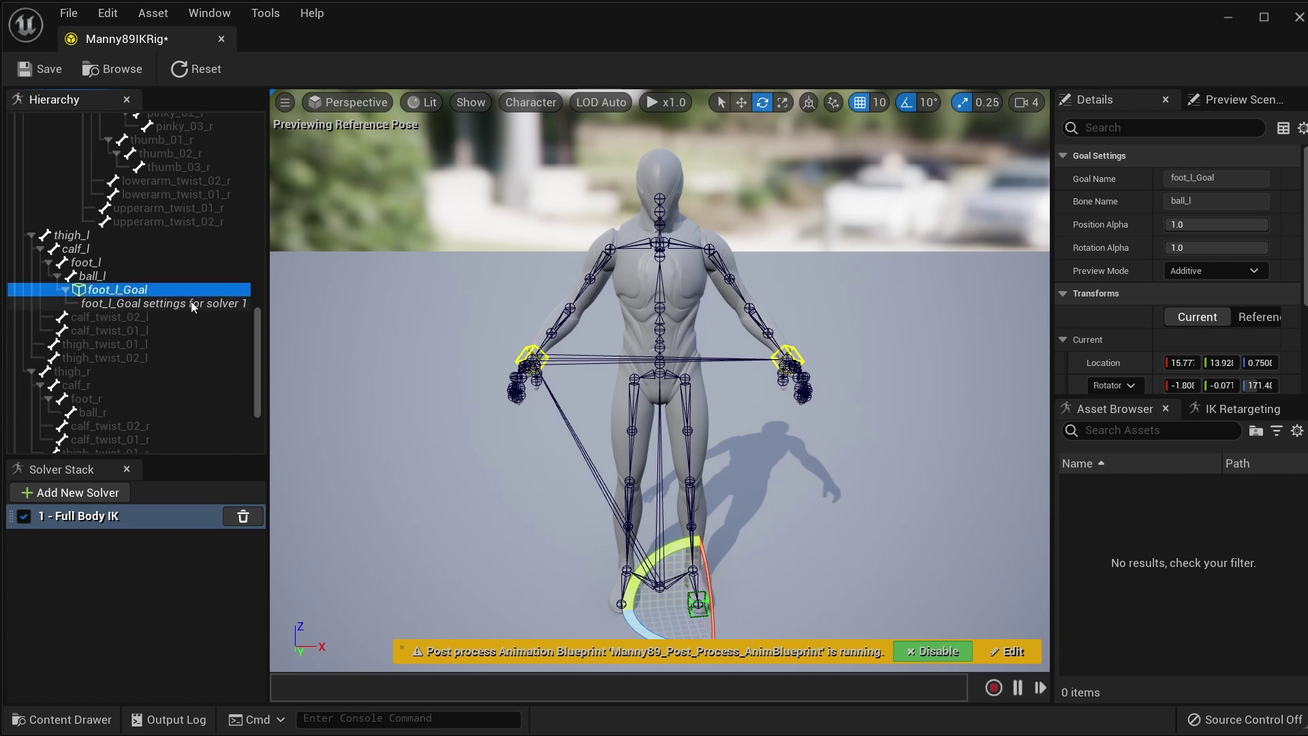
- Add a foot_r_Goal on ball_r, then show the IK Retargeting chain list
scroll(191, 301, "down", 3)
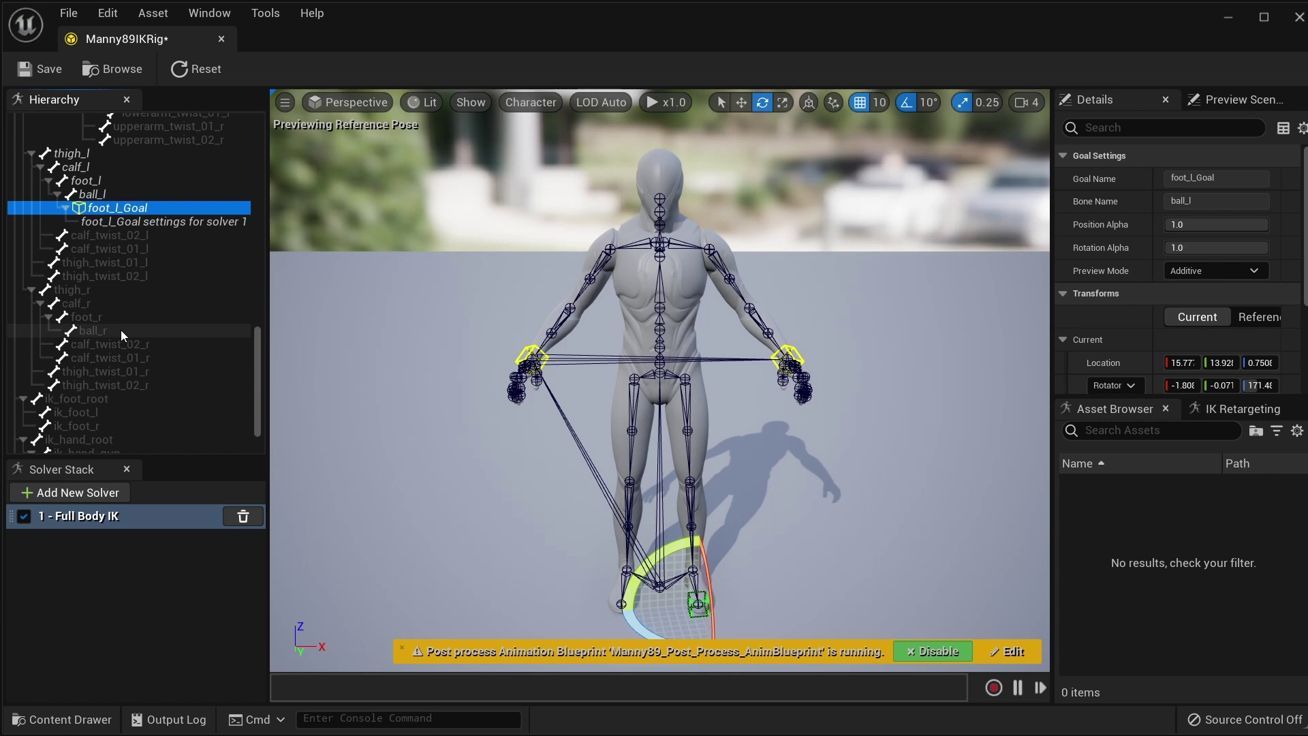
left_click(141, 330)
right_click(154, 329)
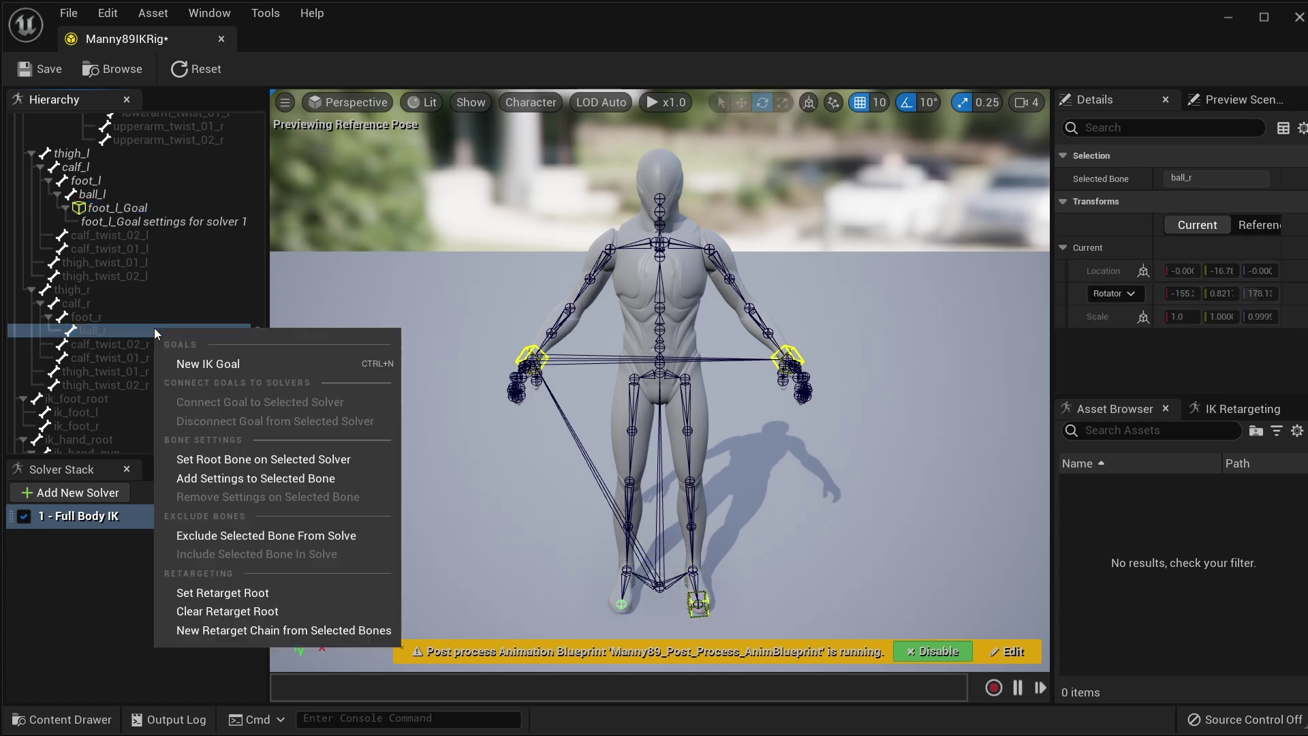
left_click(228, 357)
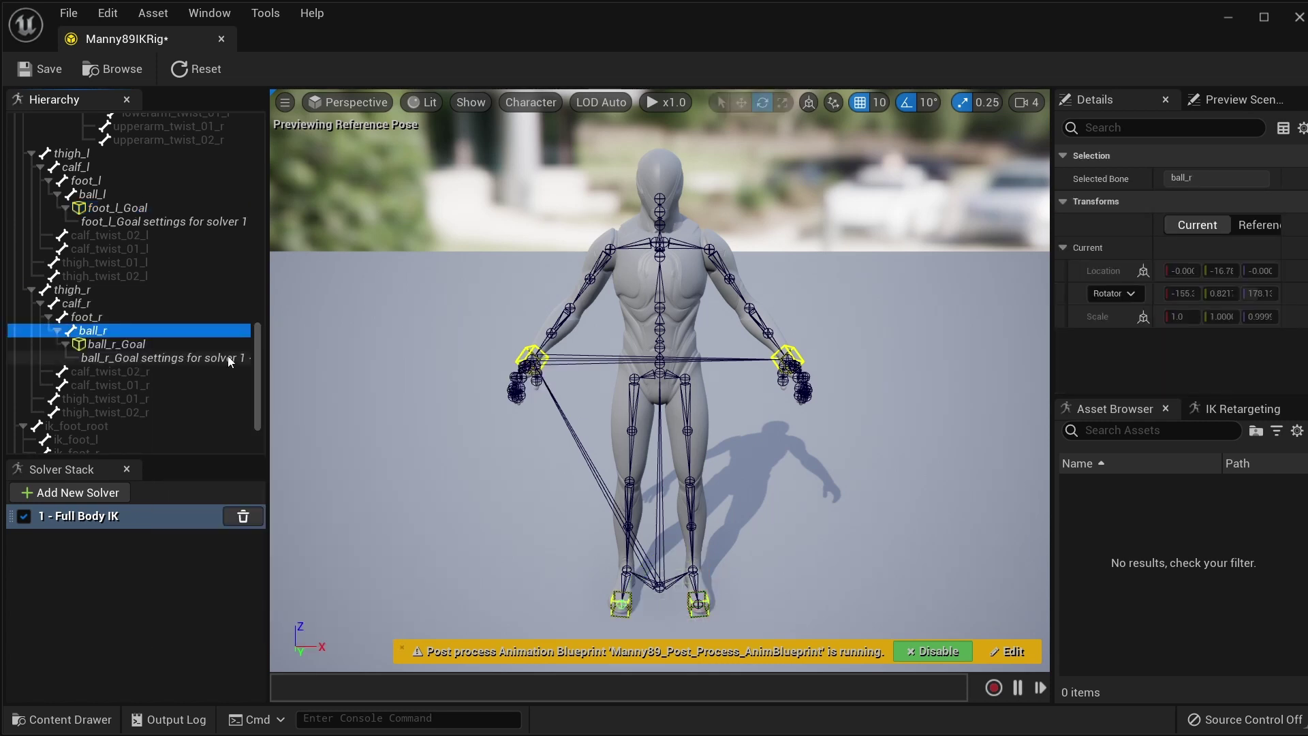
left_click(101, 345)
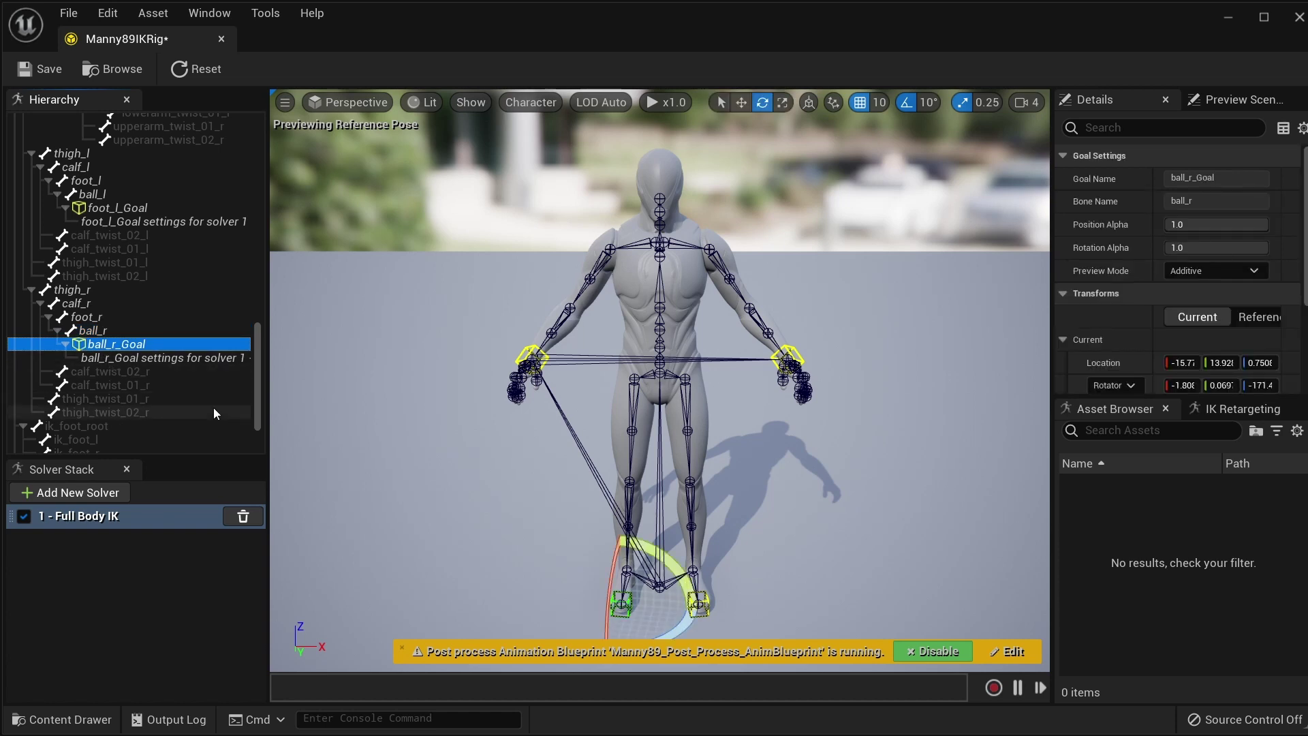
key("F2")
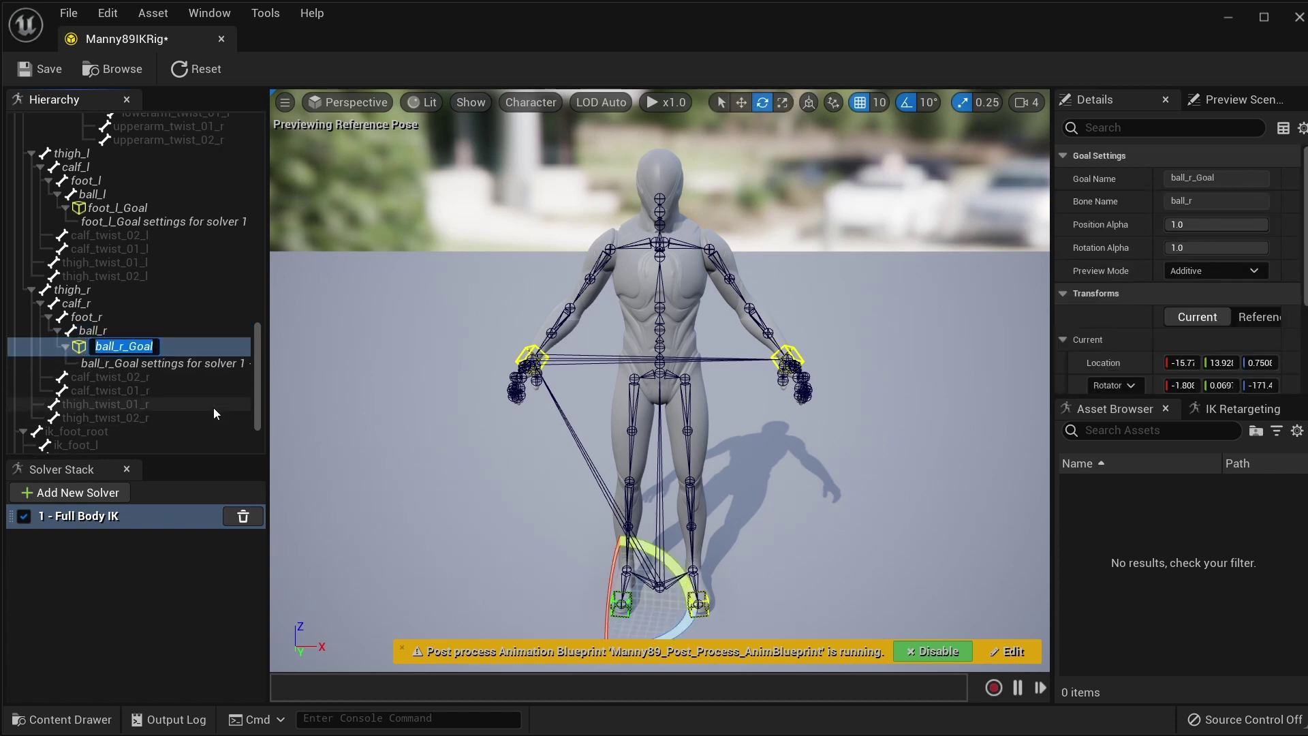
key("Home")
key("Delete")
key("Delete")
key("Delete")
key("Delete")
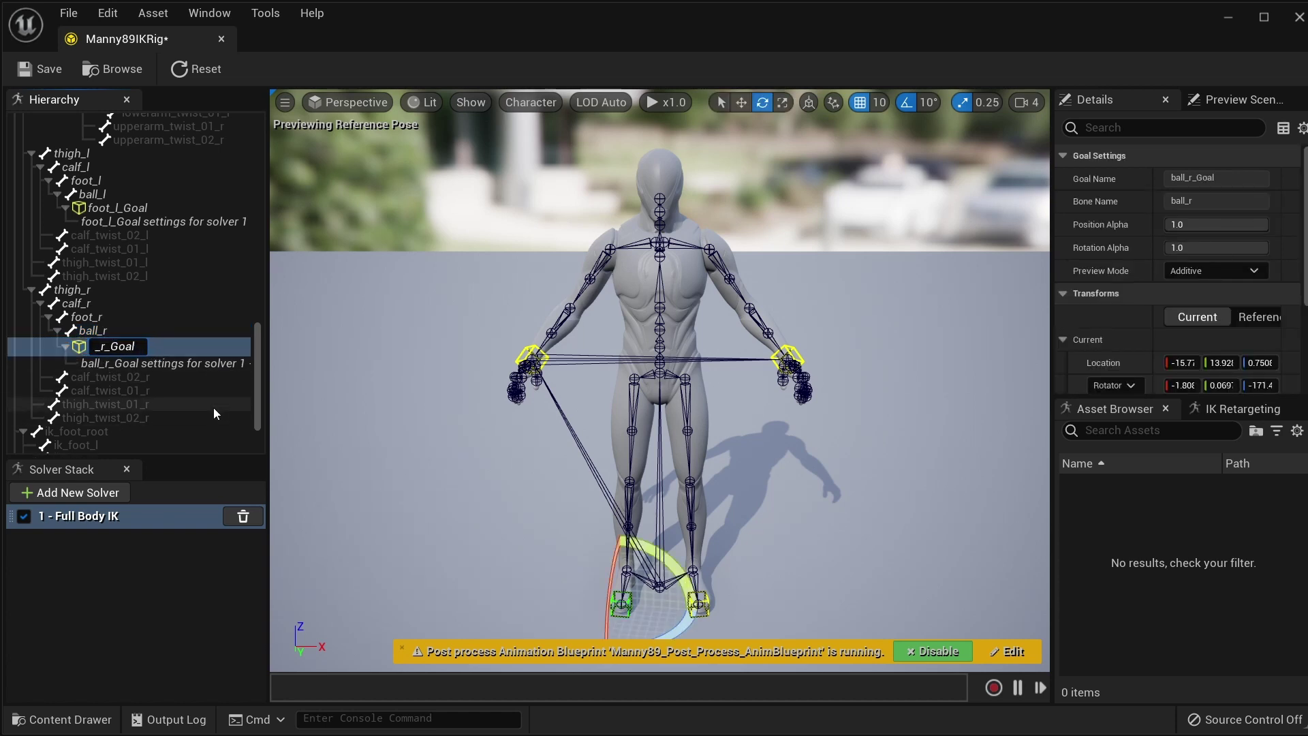
type("foot")
key("Return")
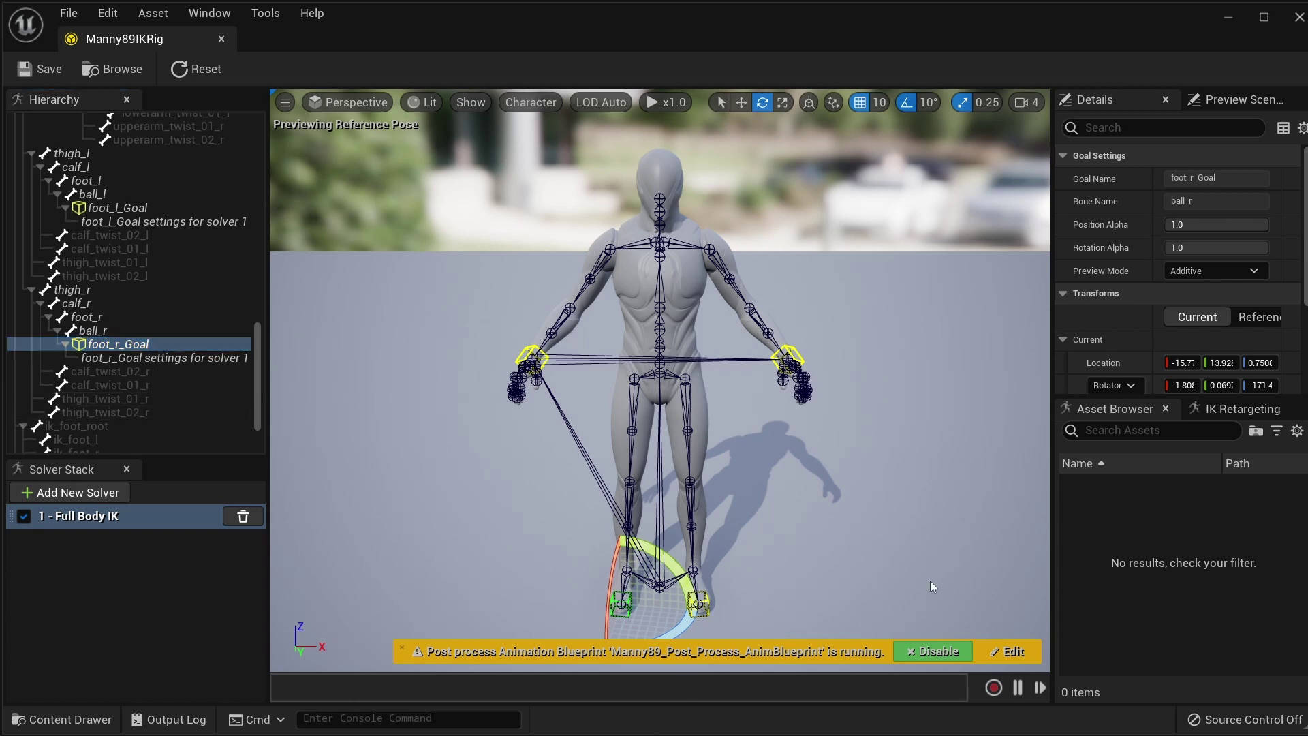
left_click(1241, 410)
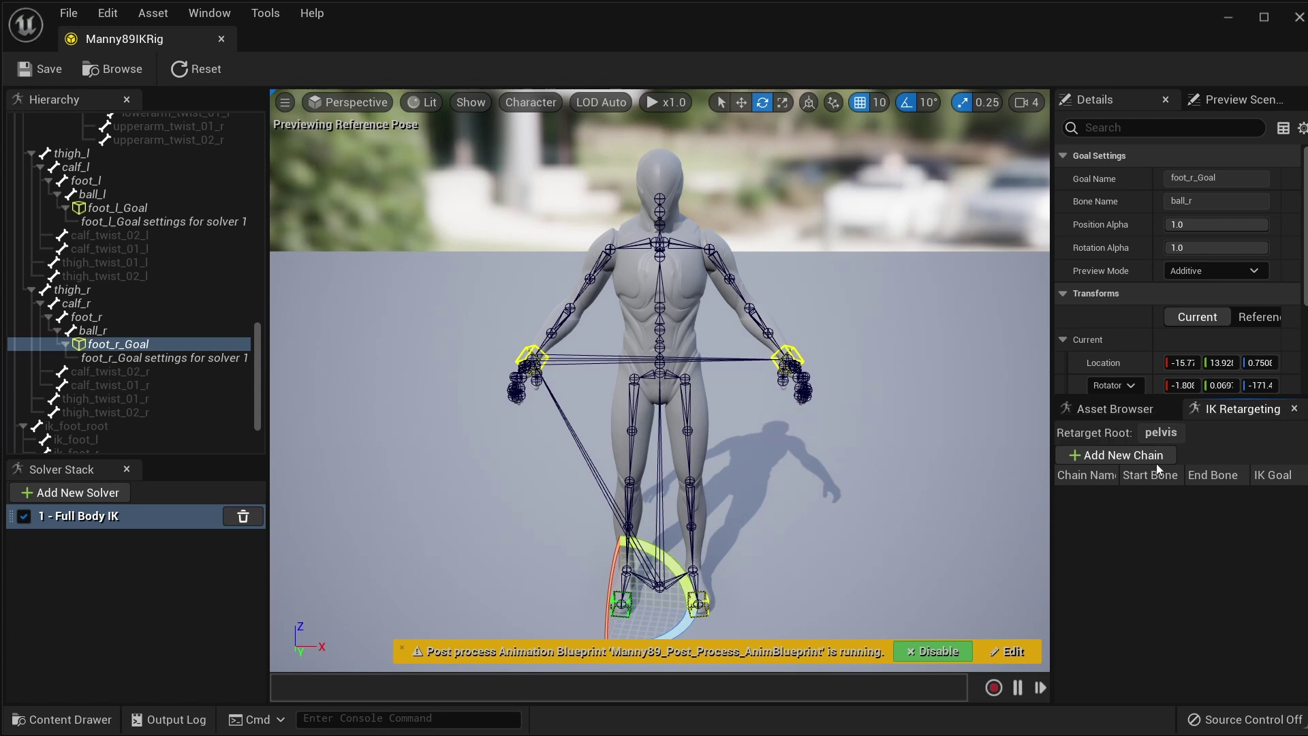
- Create retarget chains for spine_01 through spine_05 and neck_01 through head
left_click_drag(259, 353, 272, 160)
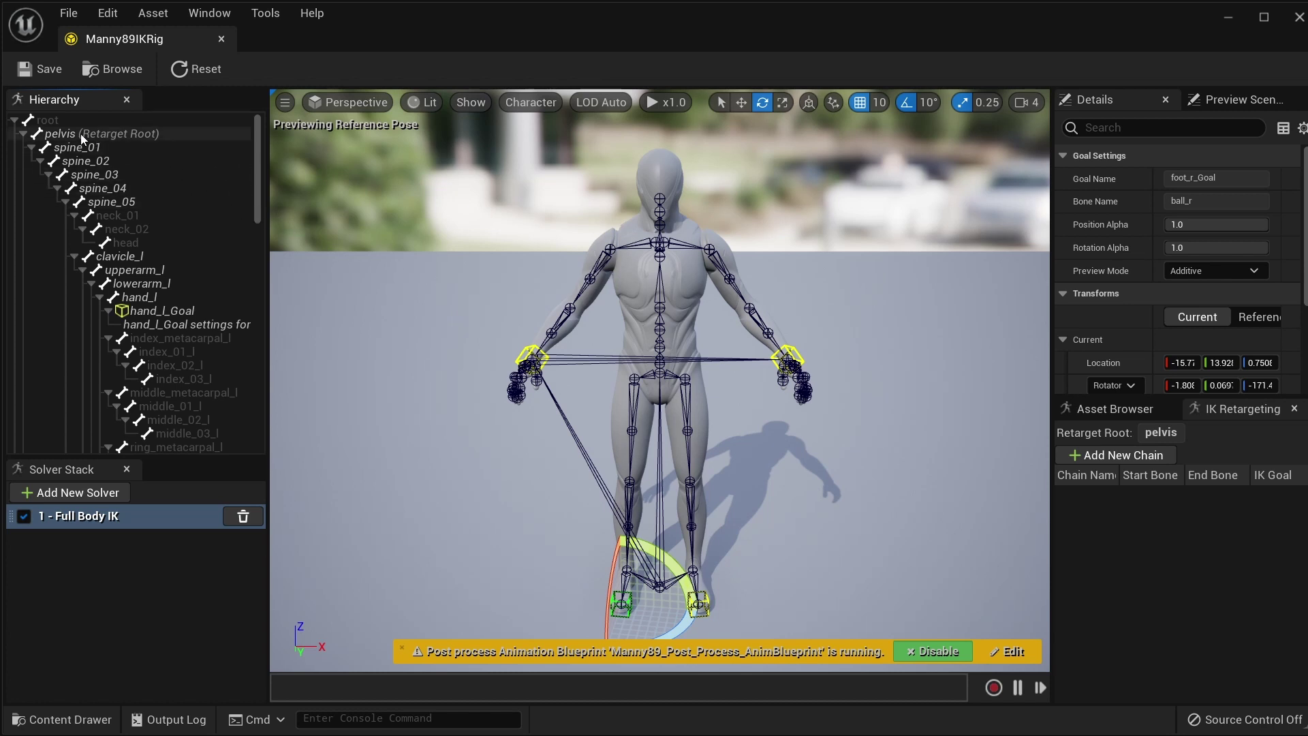
left_click(58, 135)
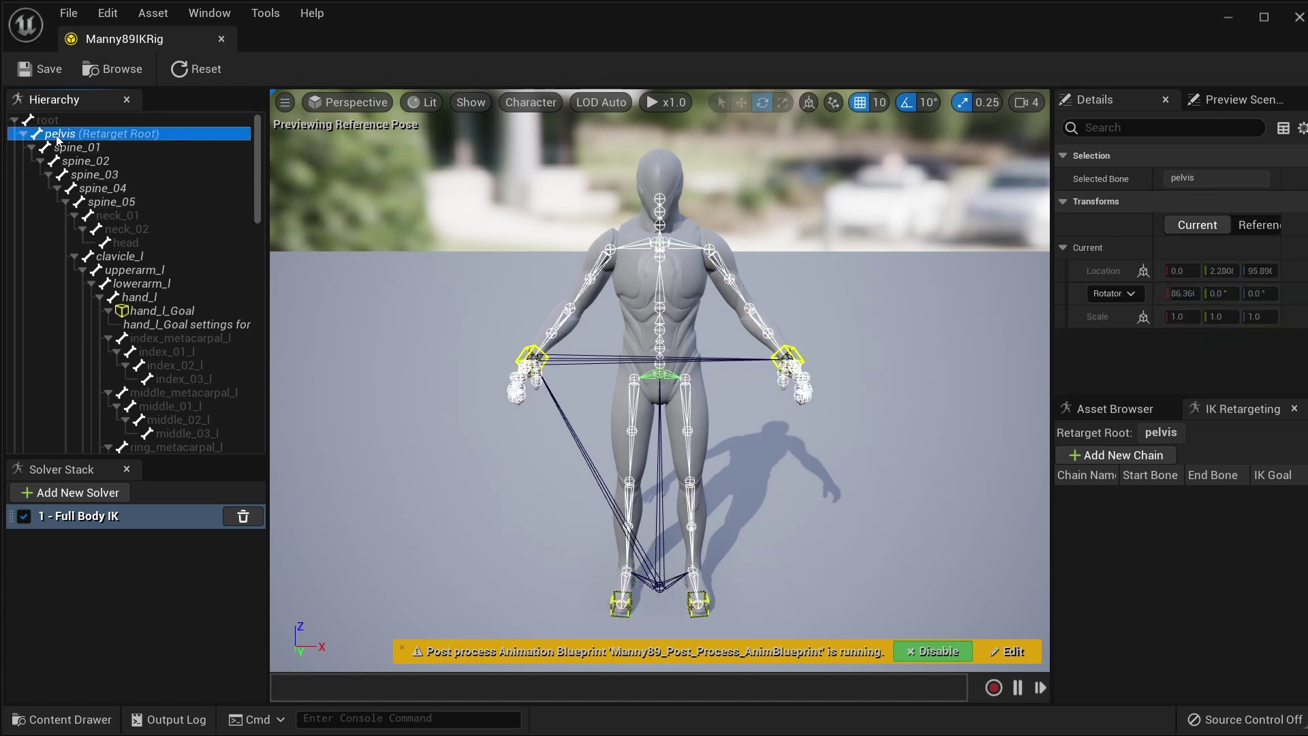
left_click(73, 150)
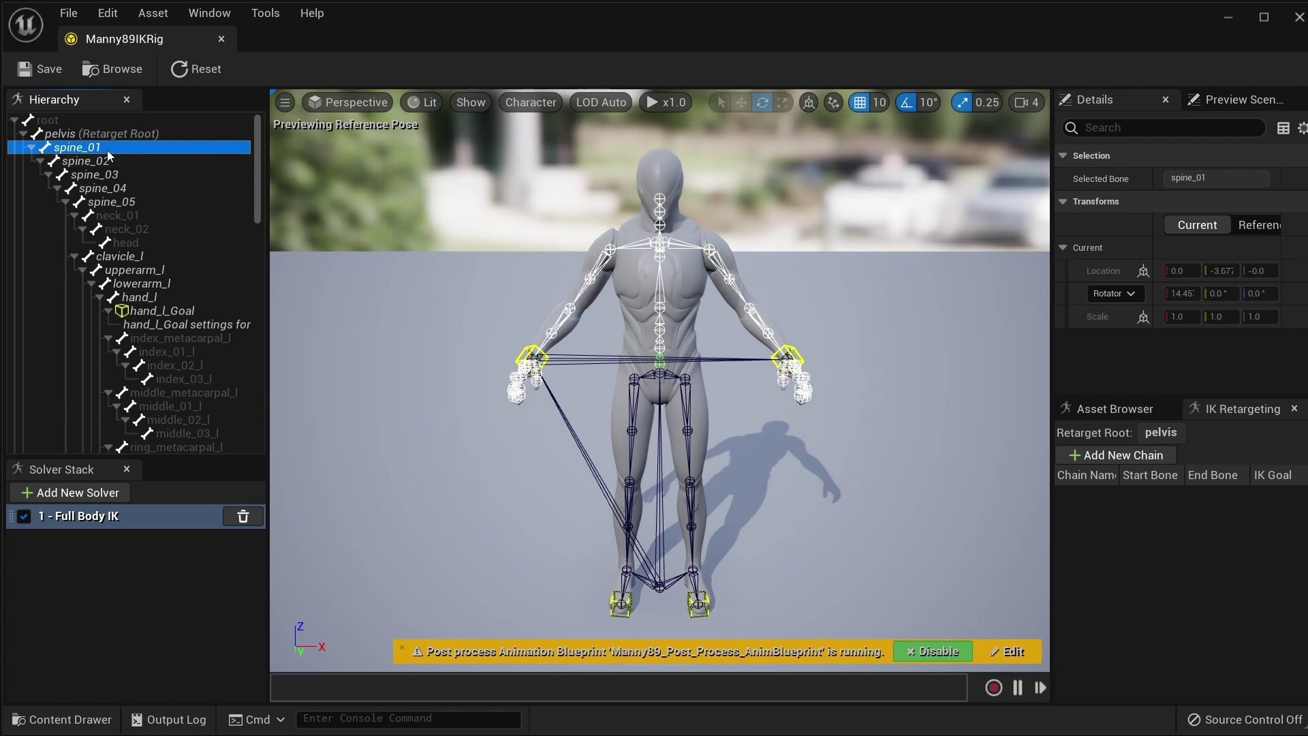
left_click(140, 202, "shift")
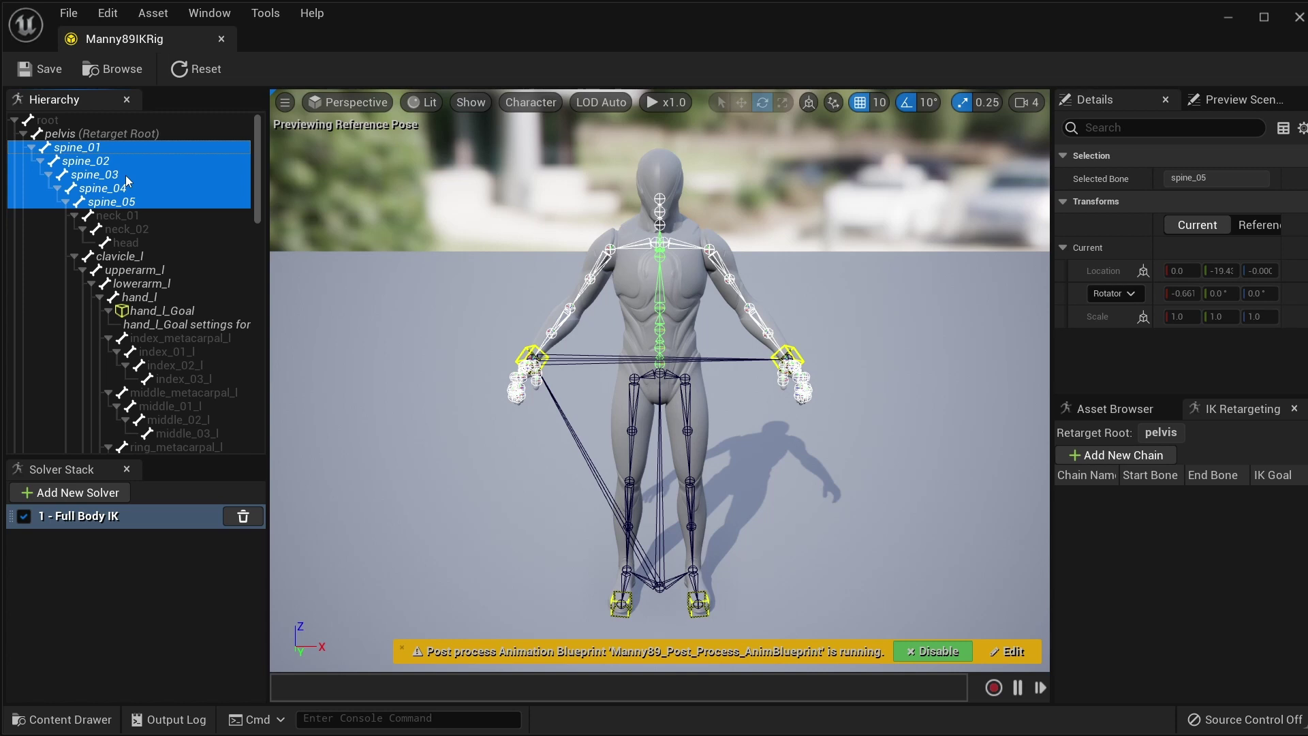
right_click(125, 180)
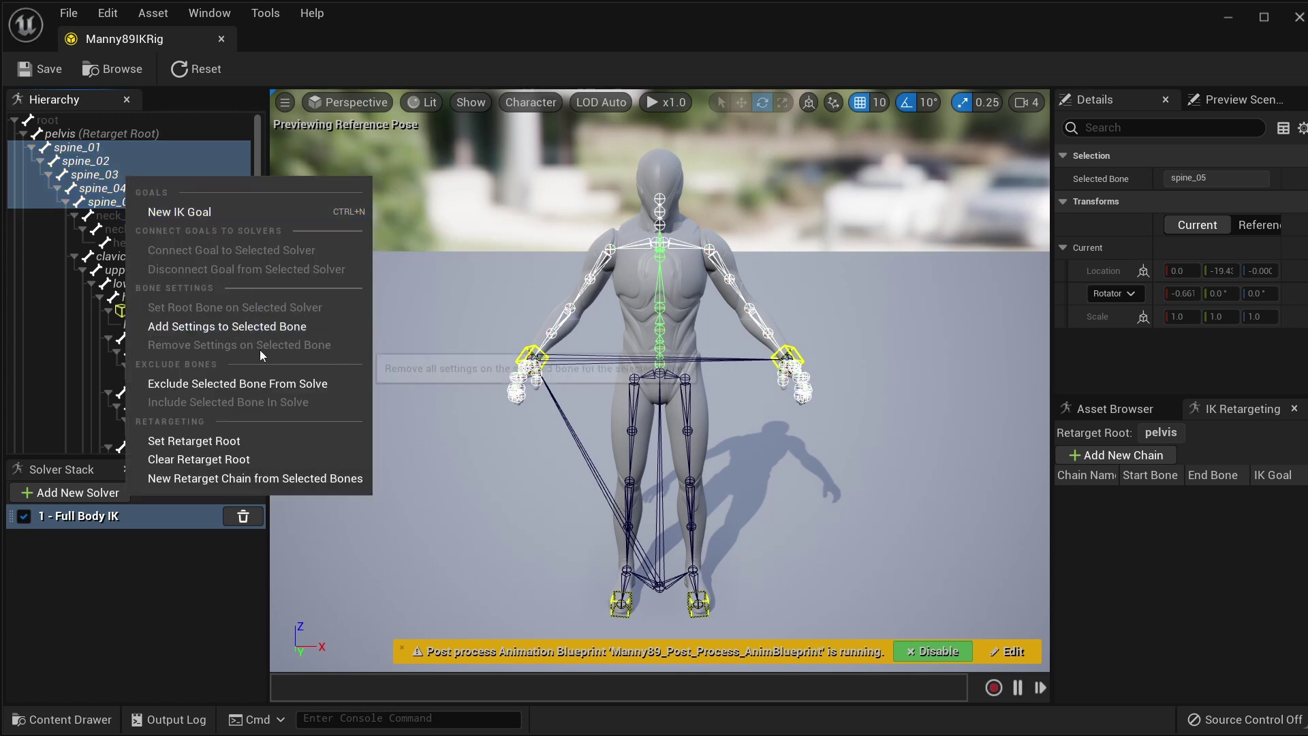
left_click(271, 480)
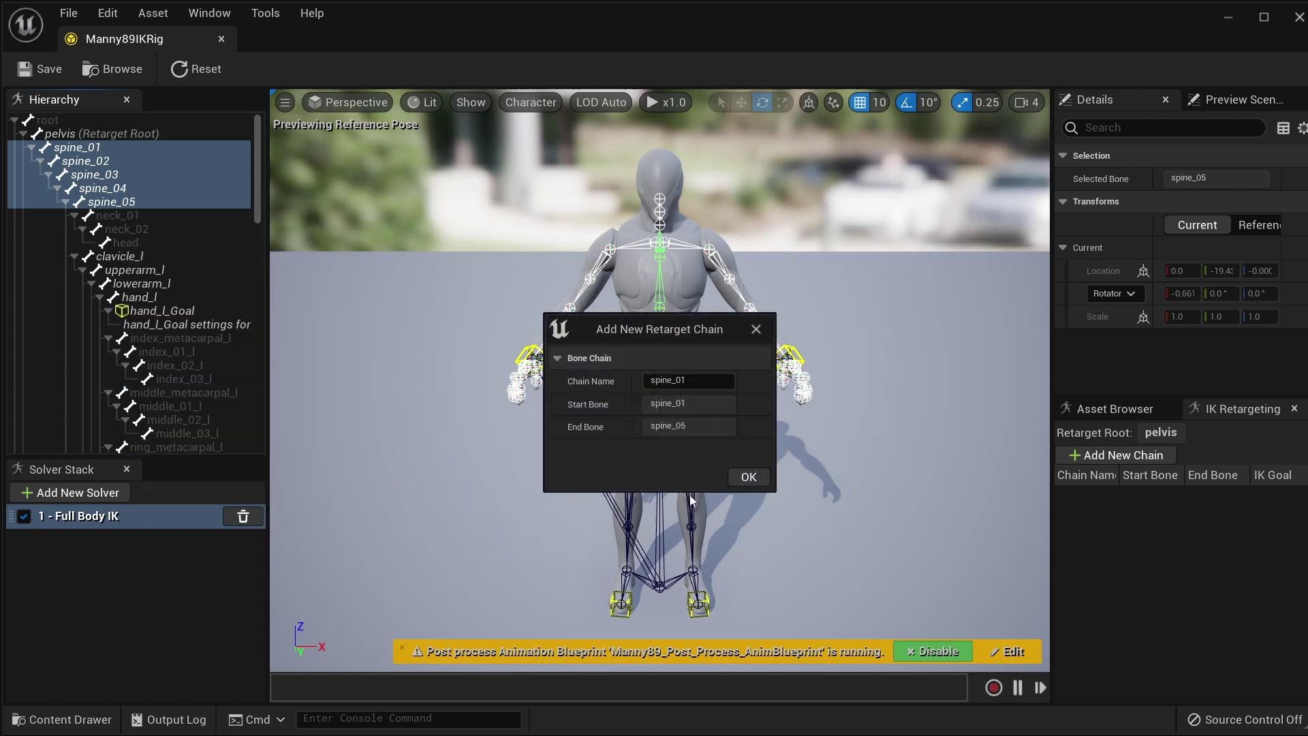
left_click(748, 477)
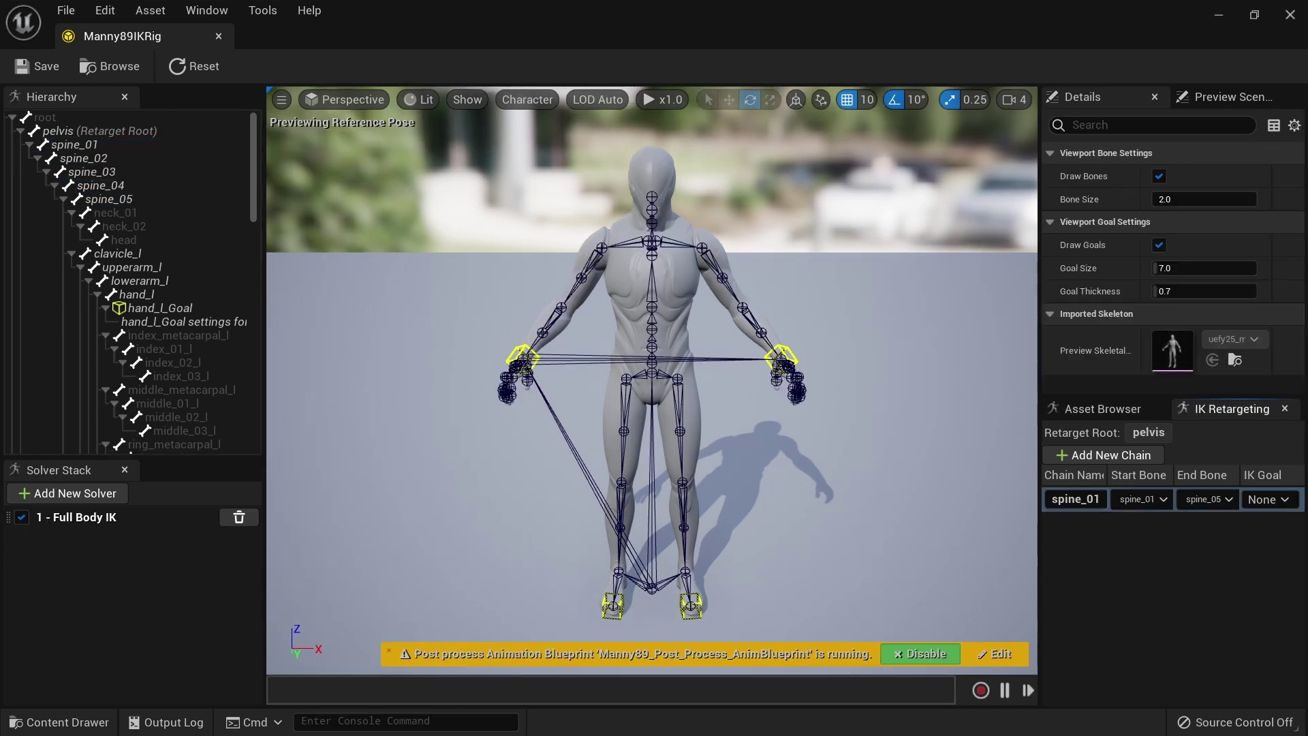
left_click(116, 212)
left_click(153, 234, "shift")
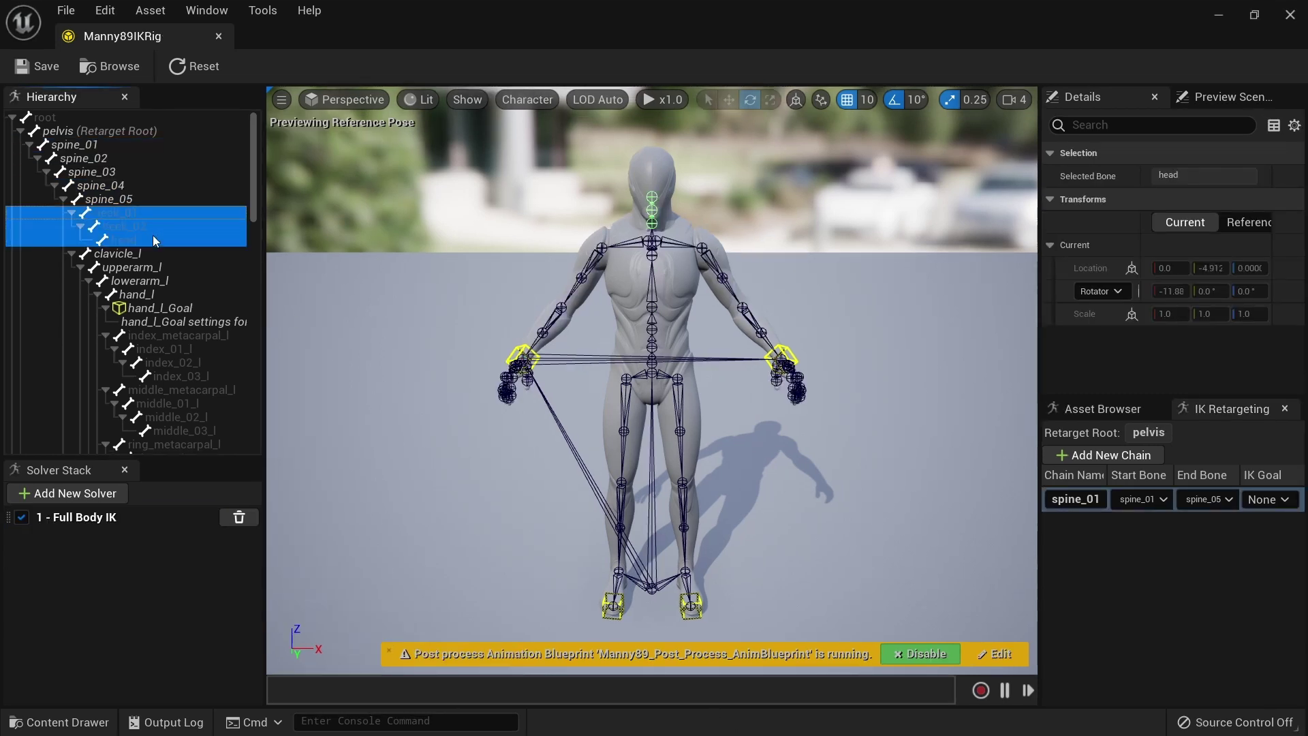
right_click(144, 224)
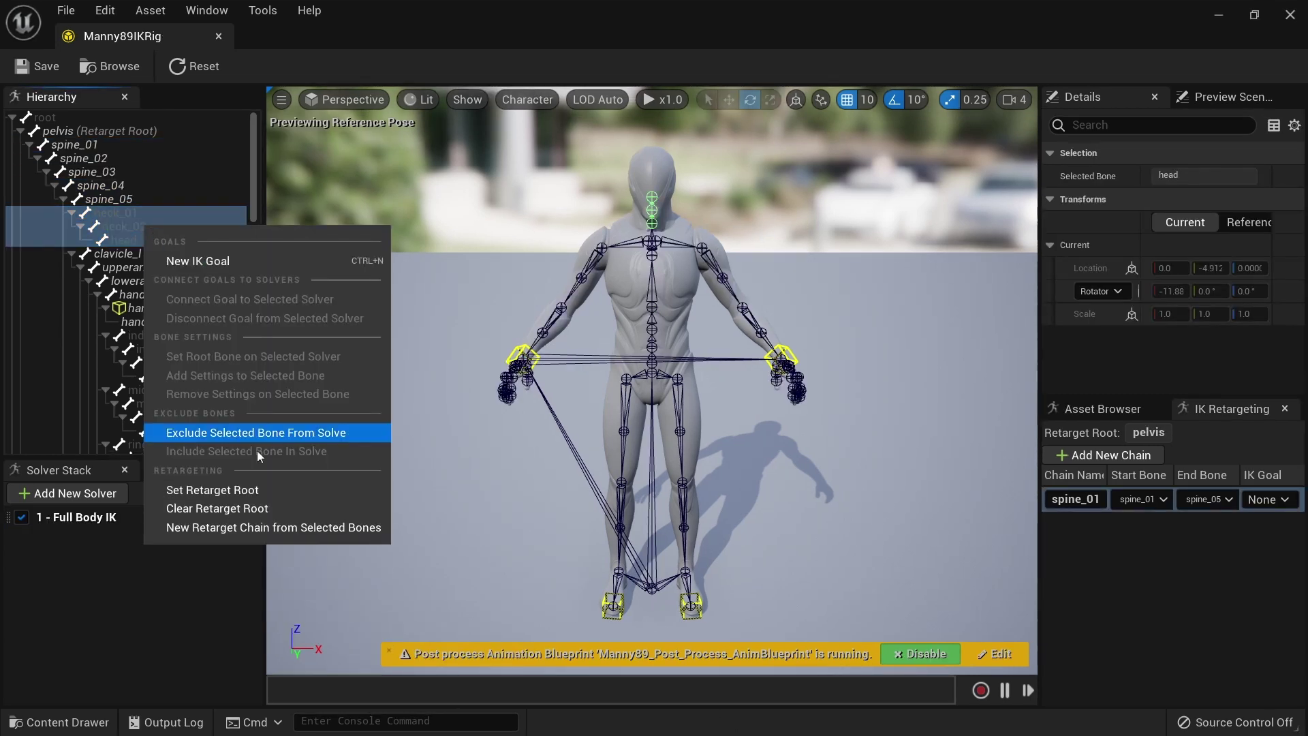
left_click(314, 529)
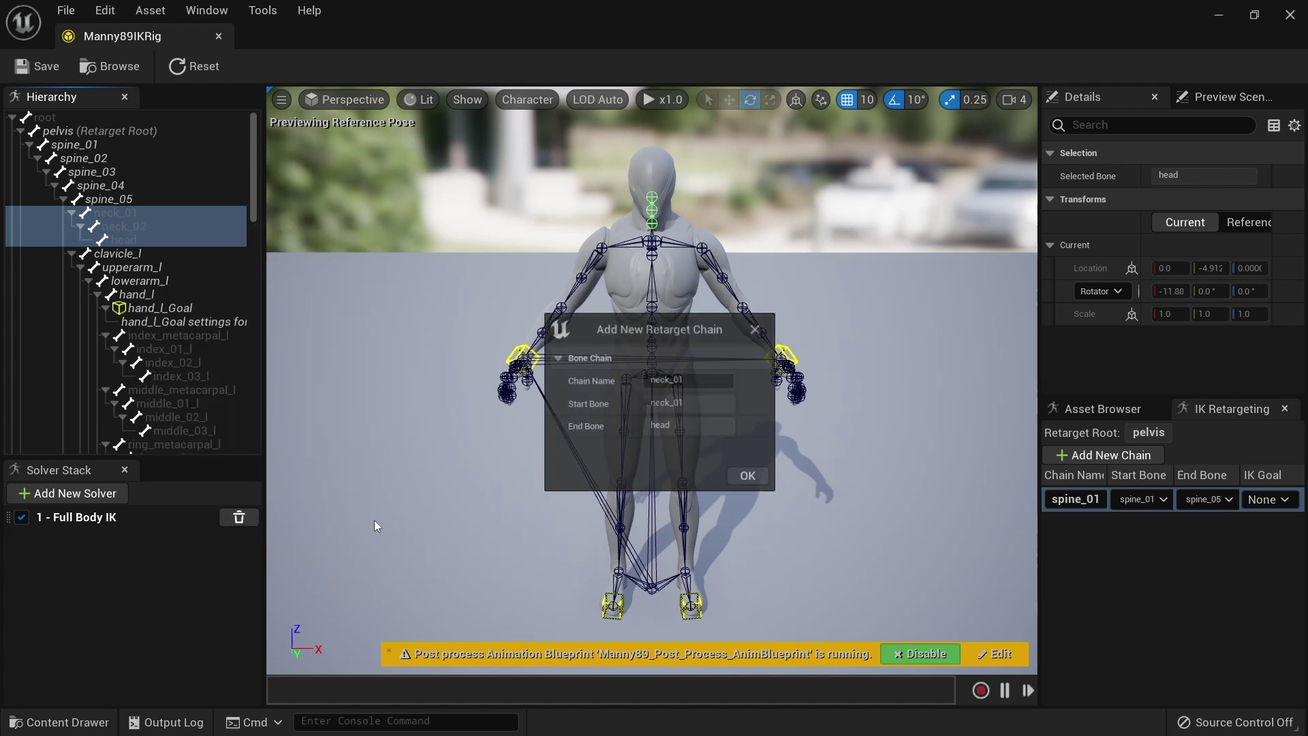
left_click(742, 477)
- Create retarget chains for clavicle_l, upperarm_l through hand_l, and index_metacarpal_l
left_click(153, 252)
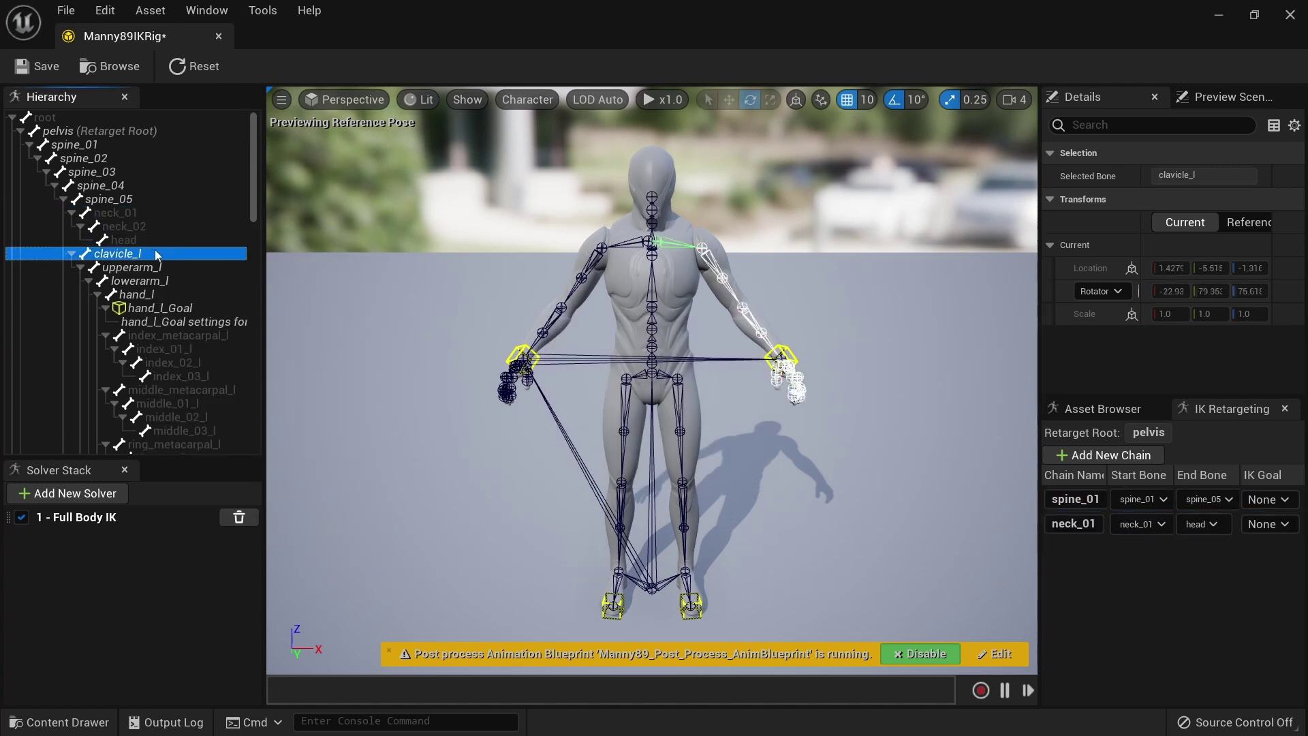
right_click(154, 250)
left_click(326, 551)
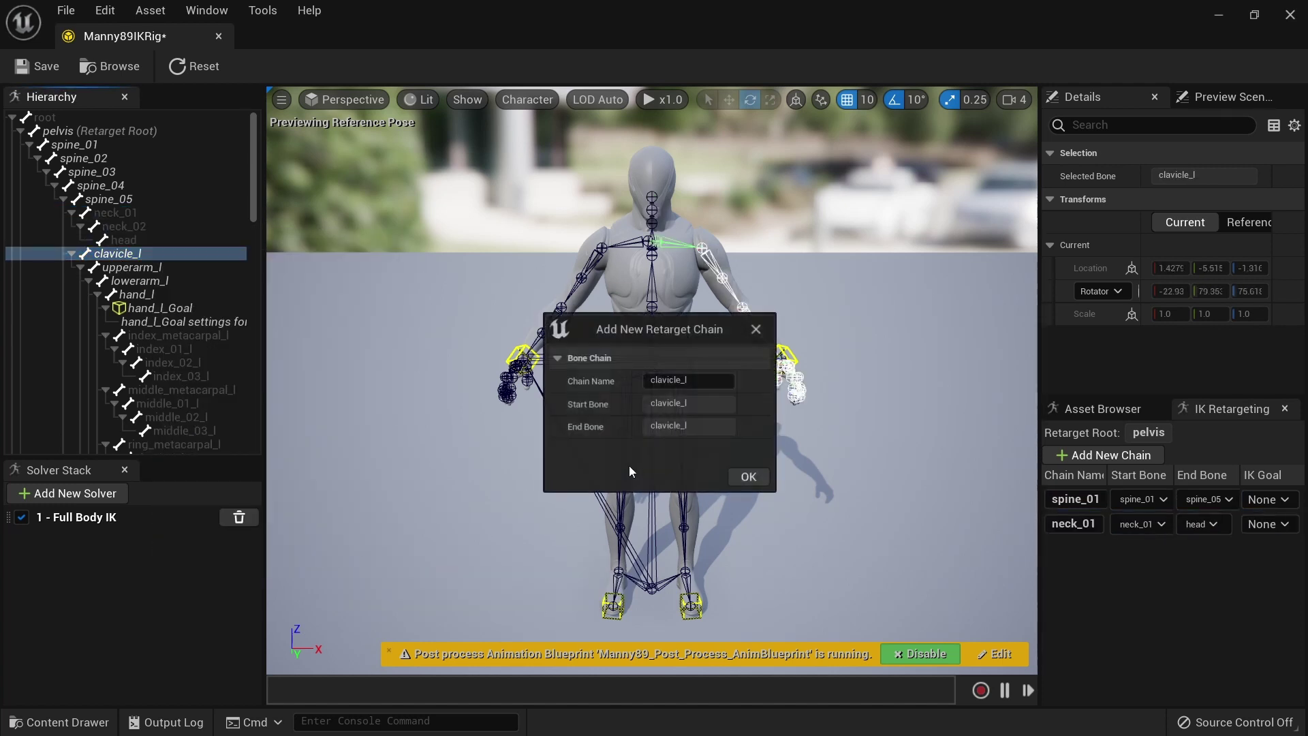
left_click(748, 478)
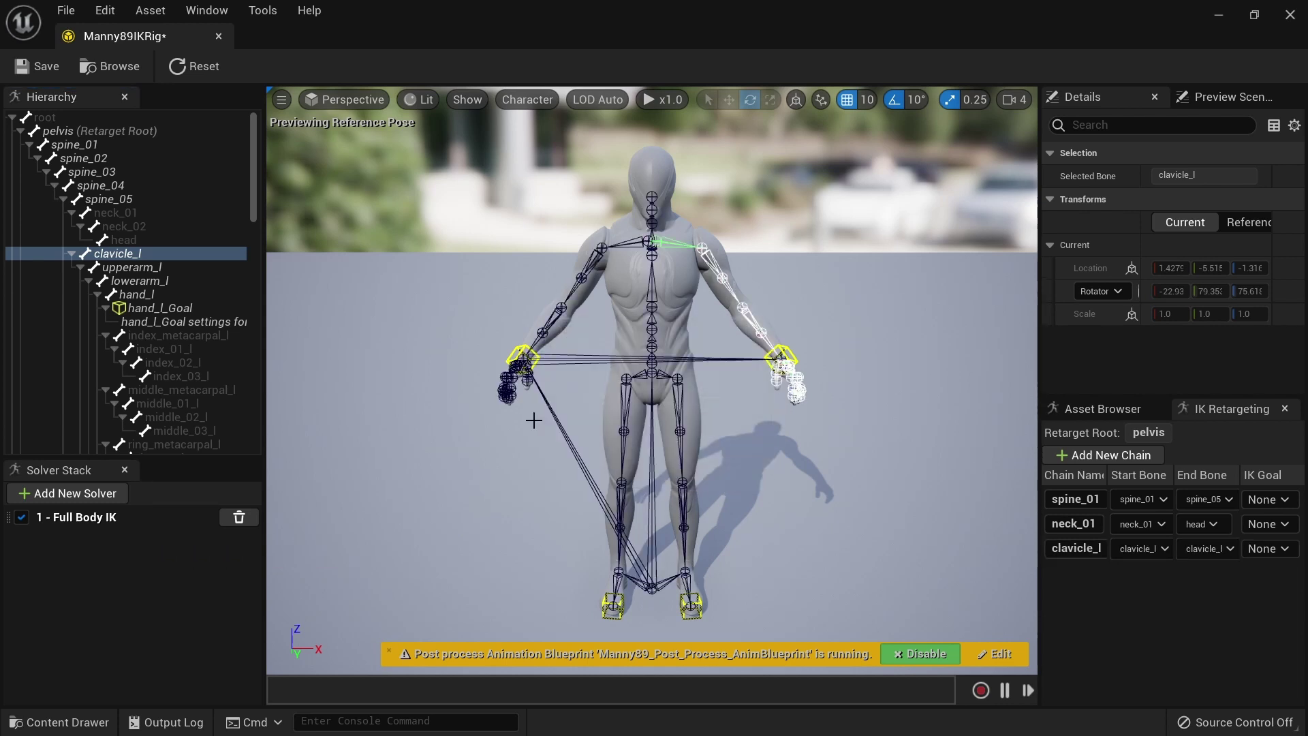
left_click(187, 268)
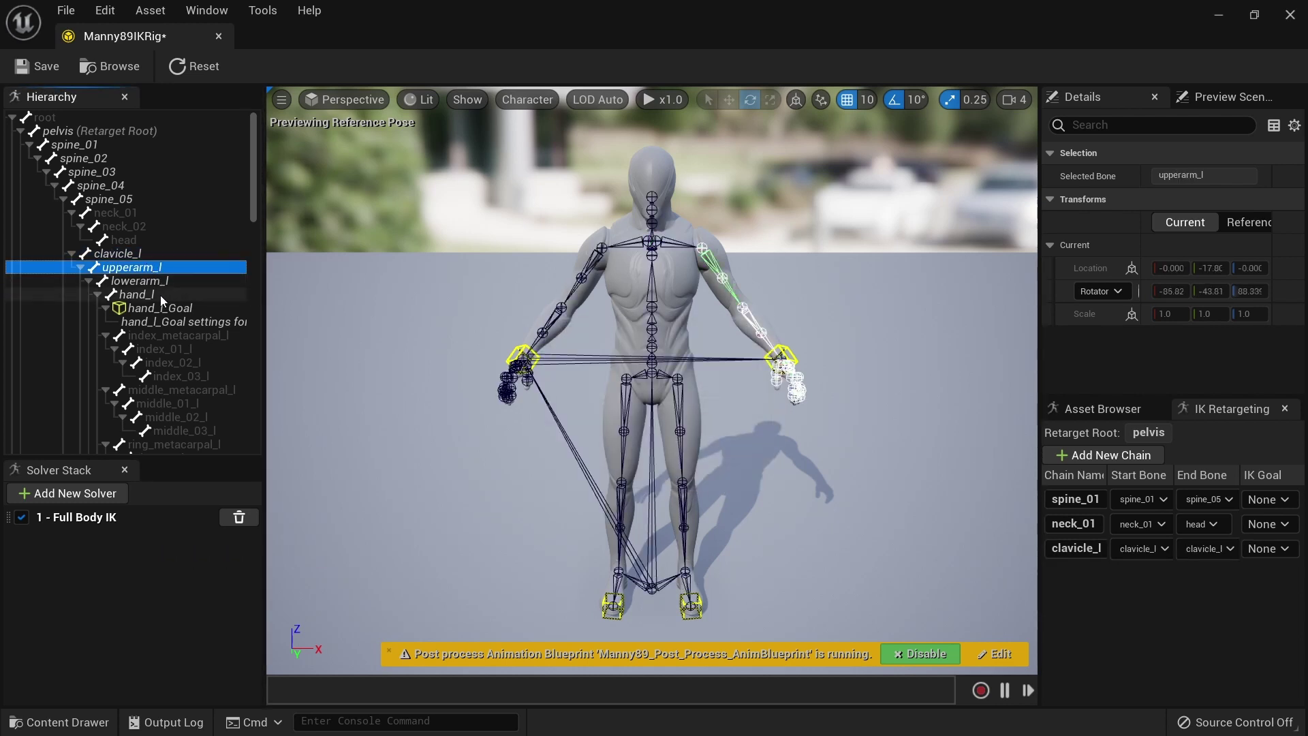
left_click(156, 295, "shift")
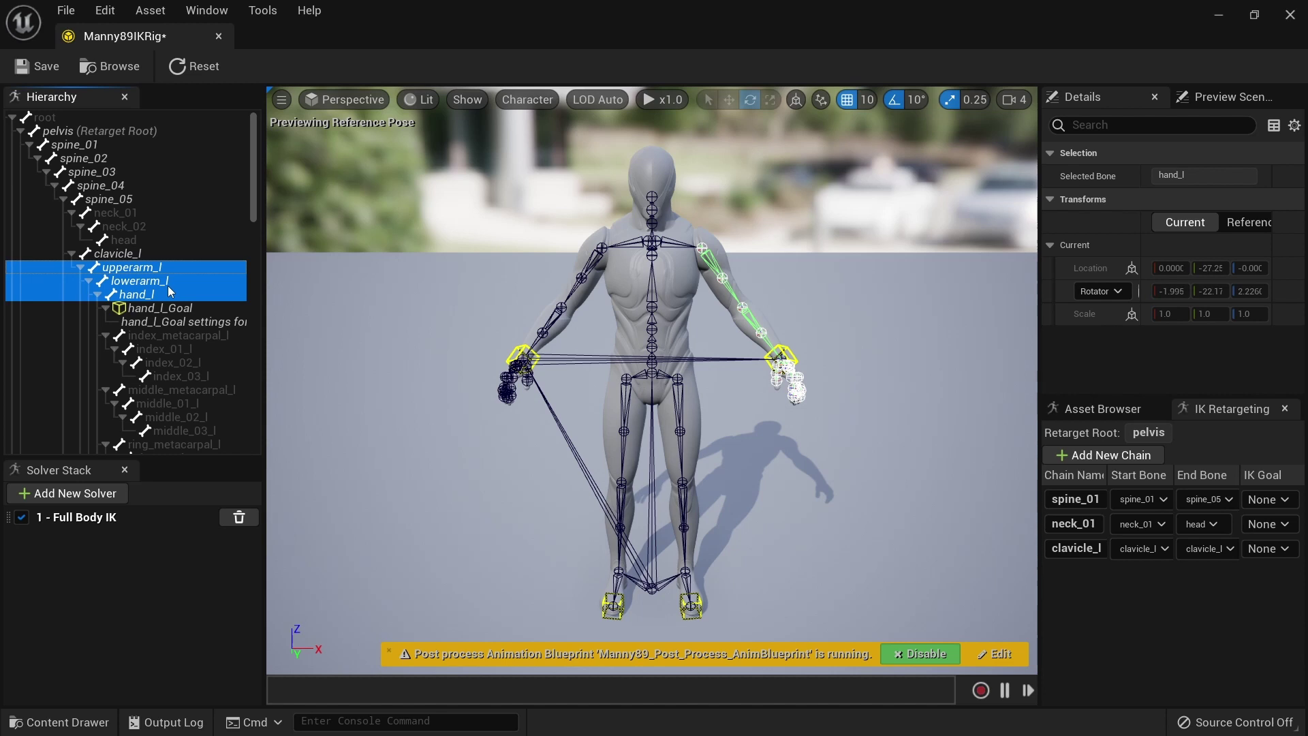
right_click(168, 285)
left_click(354, 587)
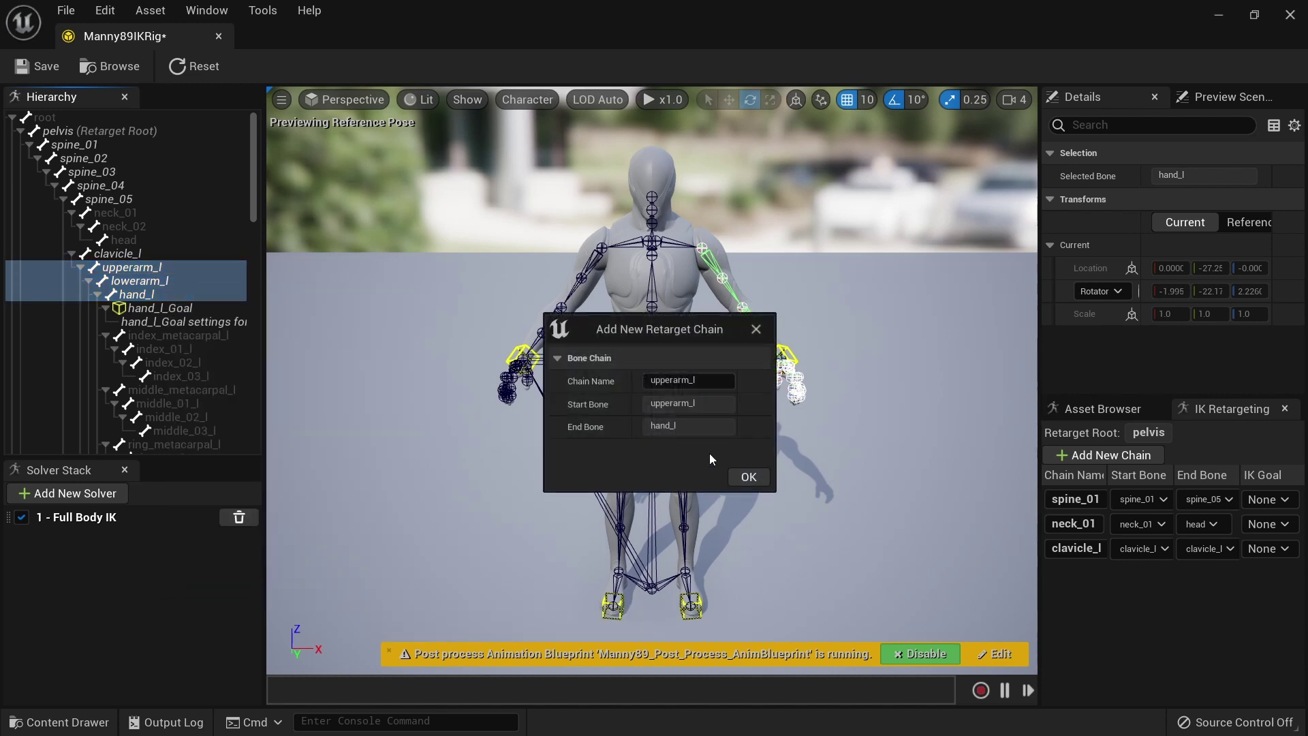
left_click(748, 477)
left_click(171, 335)
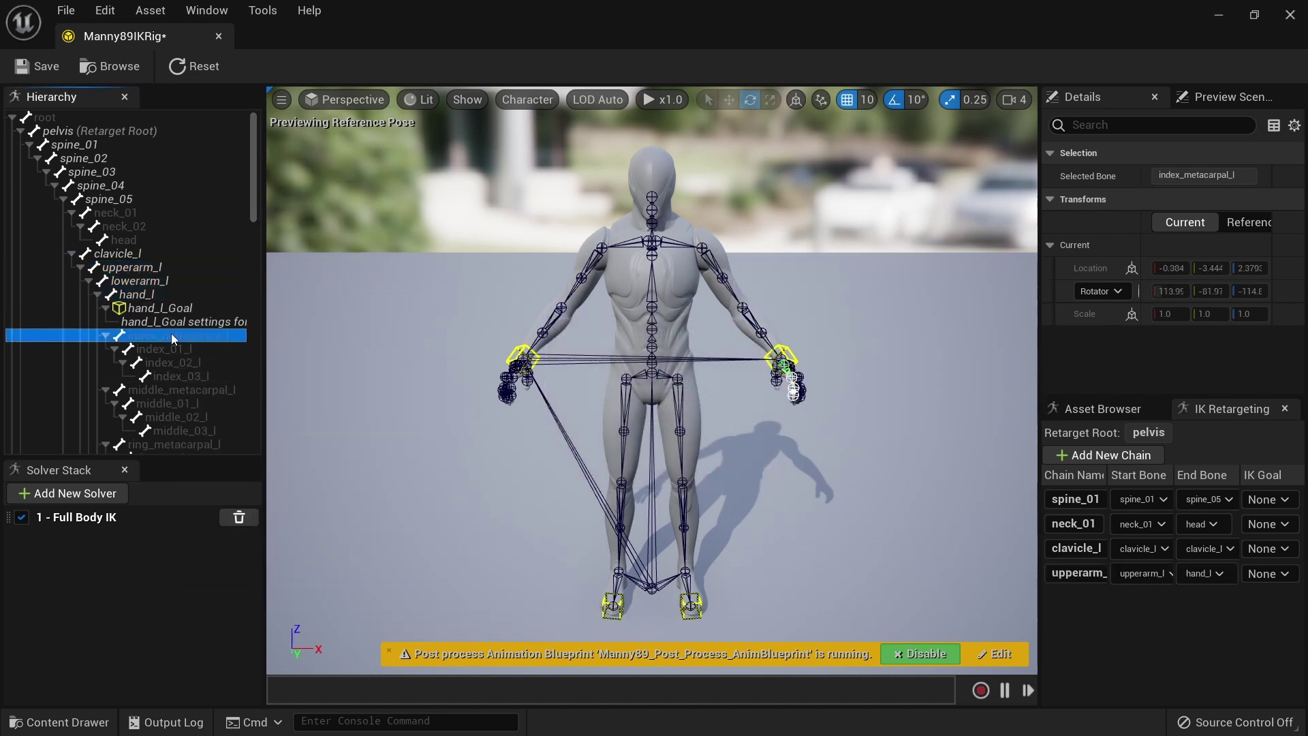
right_click(172, 337)
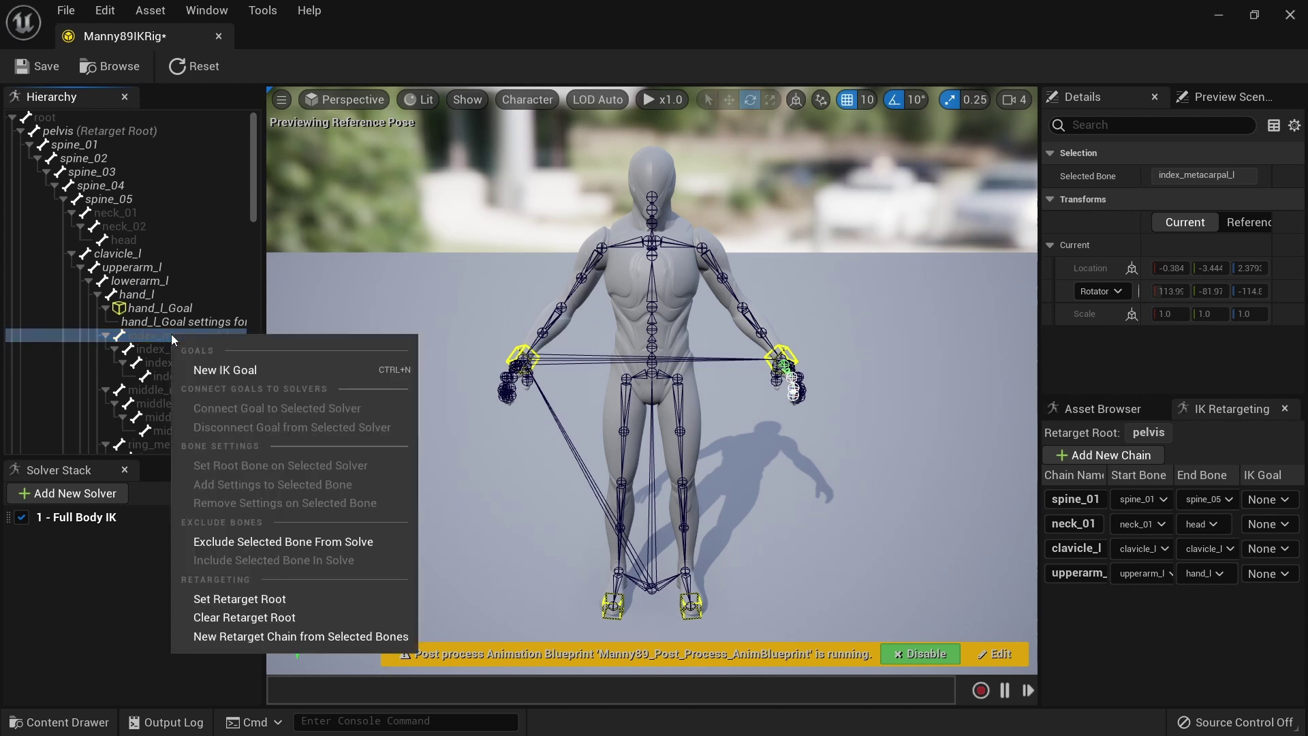
left_click(353, 636)
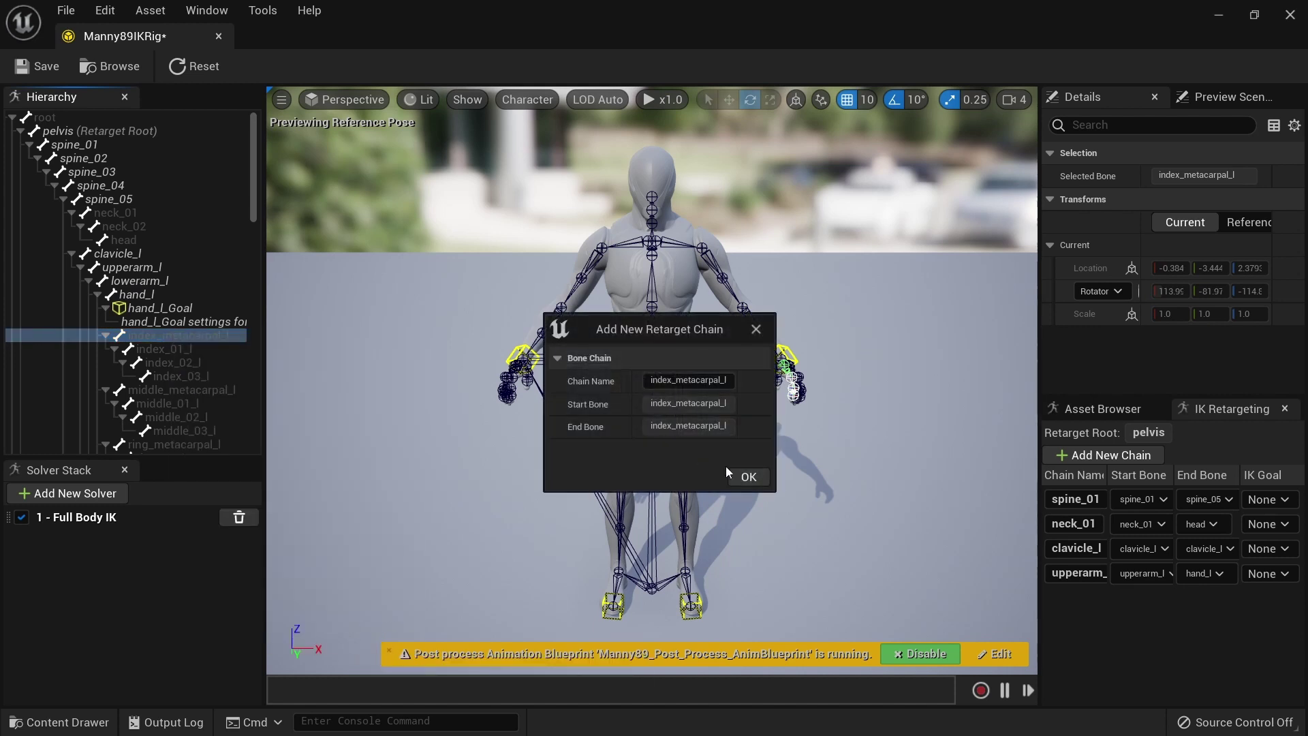
left_click(748, 478)
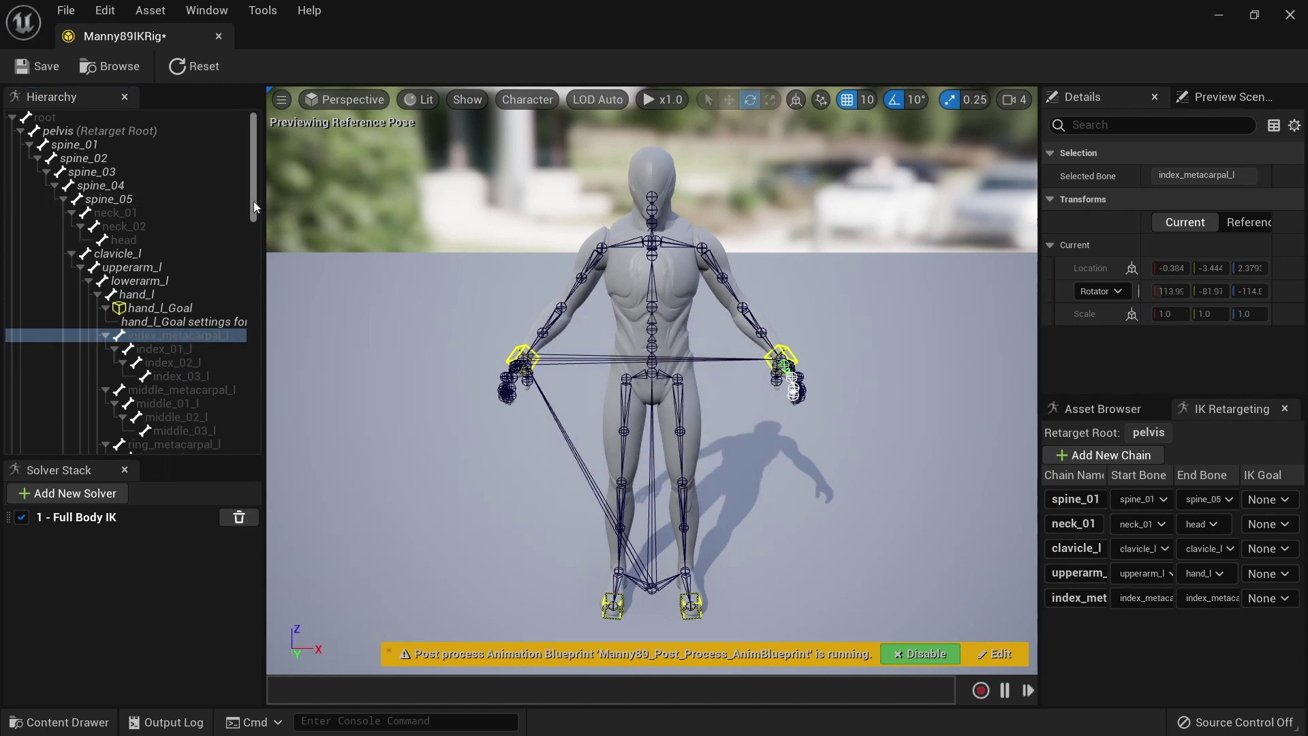
- Create retarget chains for index_01_l through index_03_l and middle_metacarpal_l
scroll(254, 204, "down", 3)
scroll(258, 204, "down", 3)
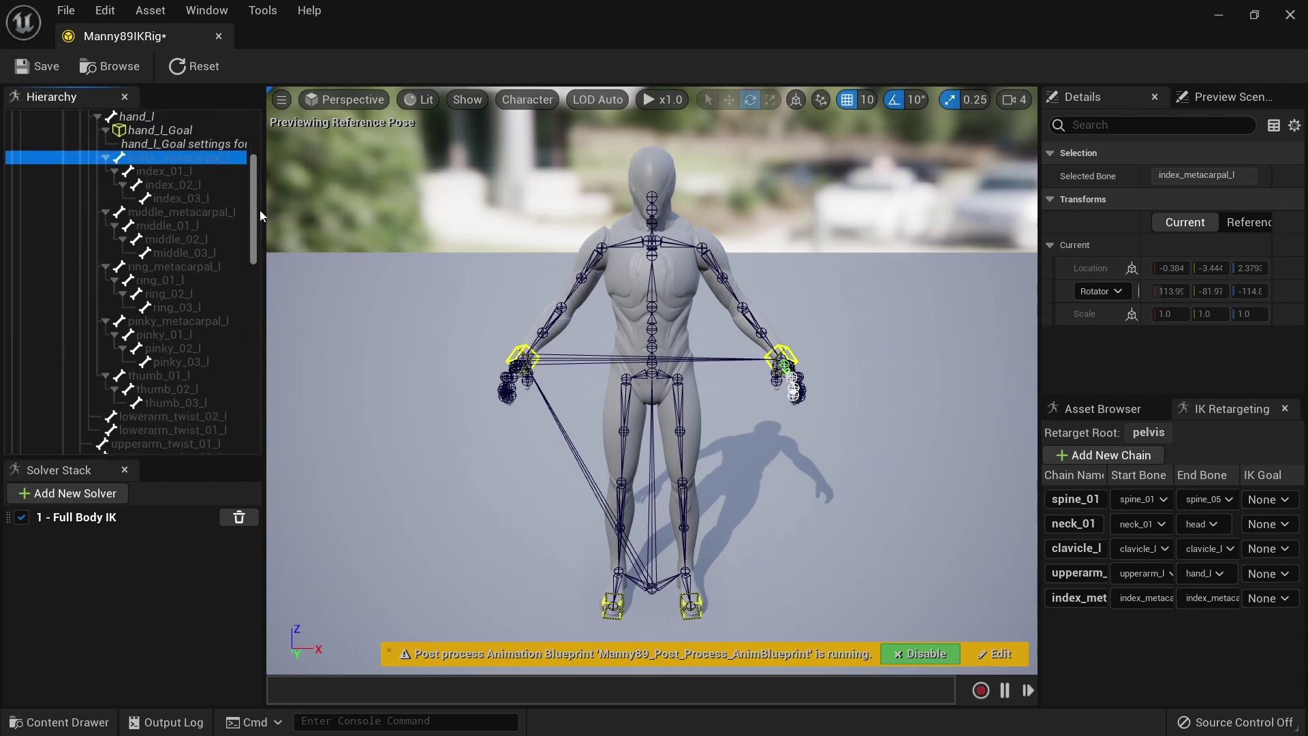
left_click(173, 171)
left_click(191, 196, "shift")
right_click(175, 192)
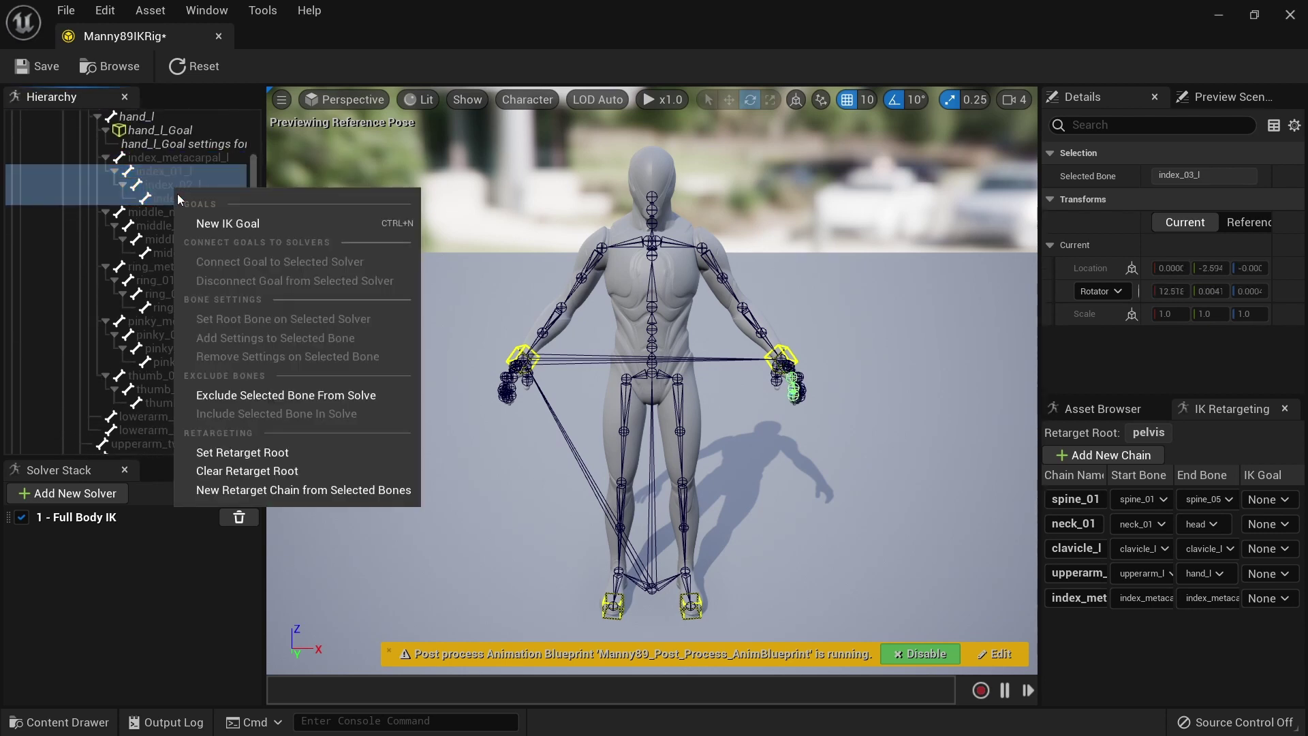
left_click(302, 492)
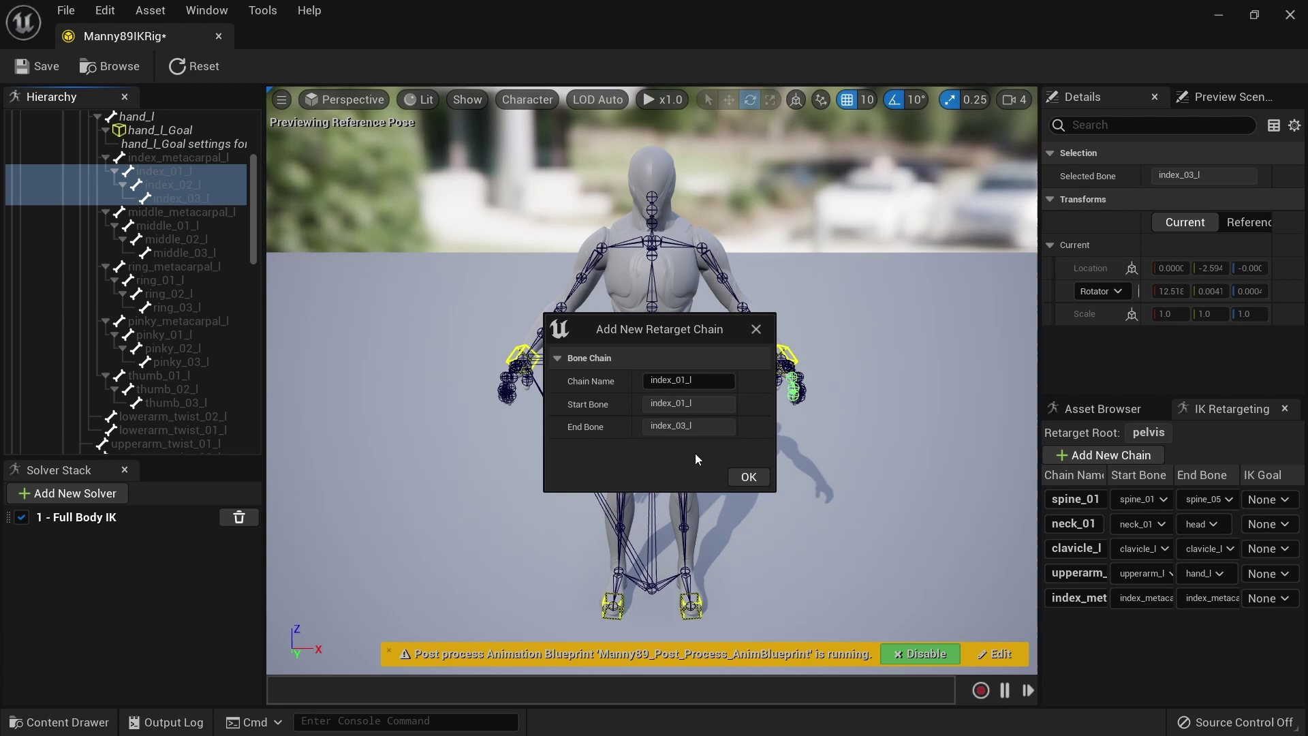
left_click(748, 478)
left_click(165, 225)
left_click(163, 211)
right_click(165, 209)
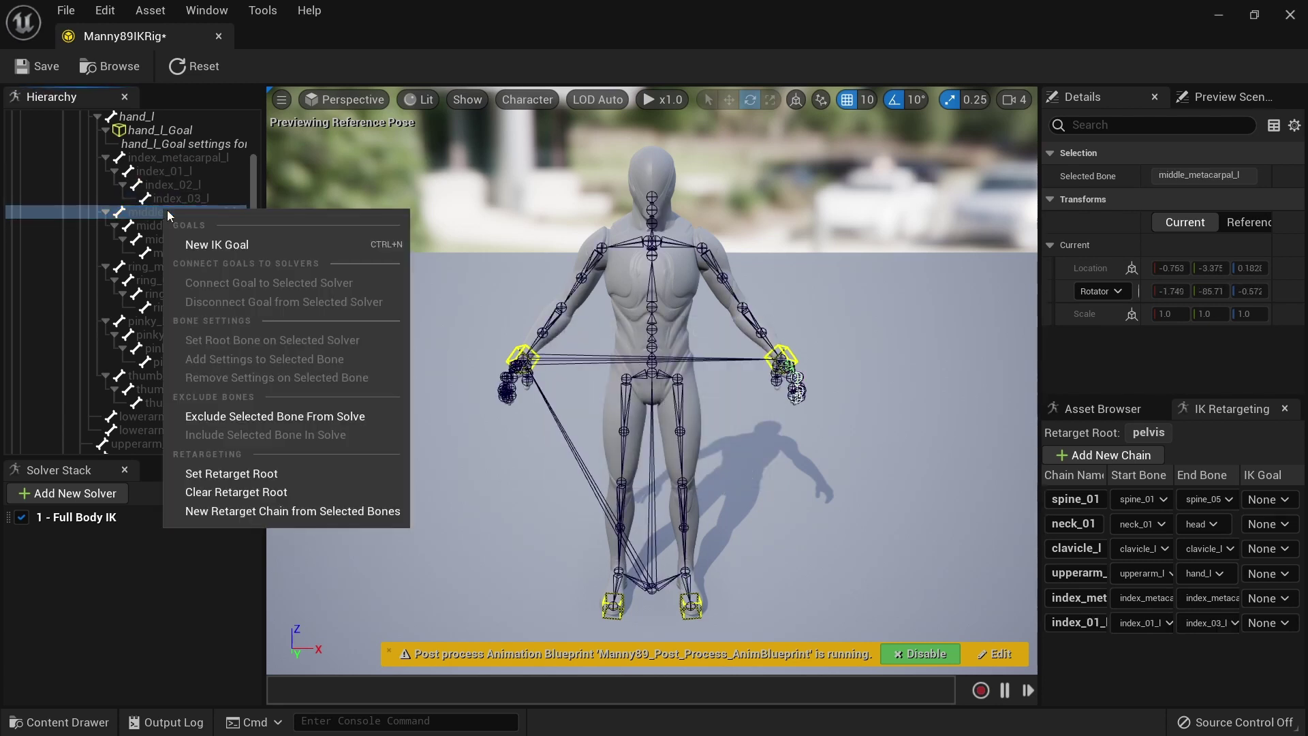
left_click(302, 509)
left_click(745, 475)
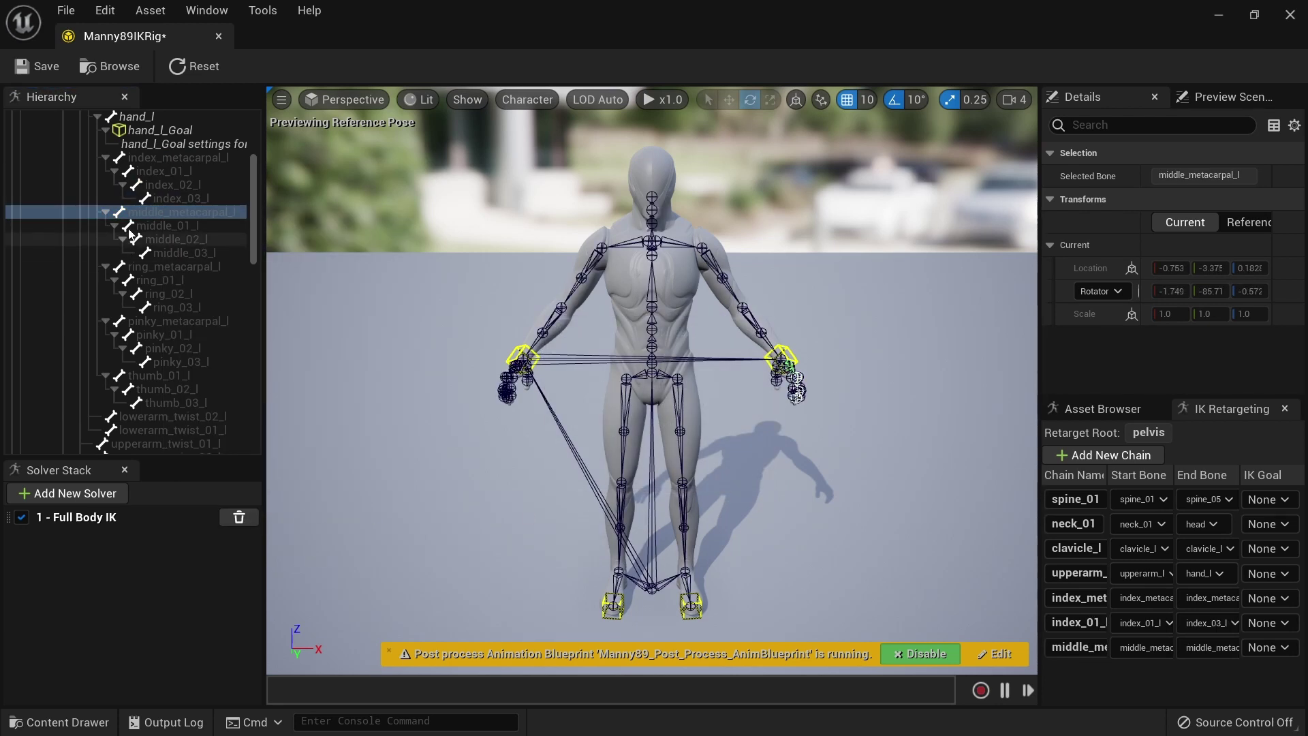
- Create retarget chains for middle_01_l–middle_03_l, ring_metacarpal_l, and ring_01_l–ring_03_l
left_click(172, 231)
left_click(188, 254, "shift")
right_click(188, 255)
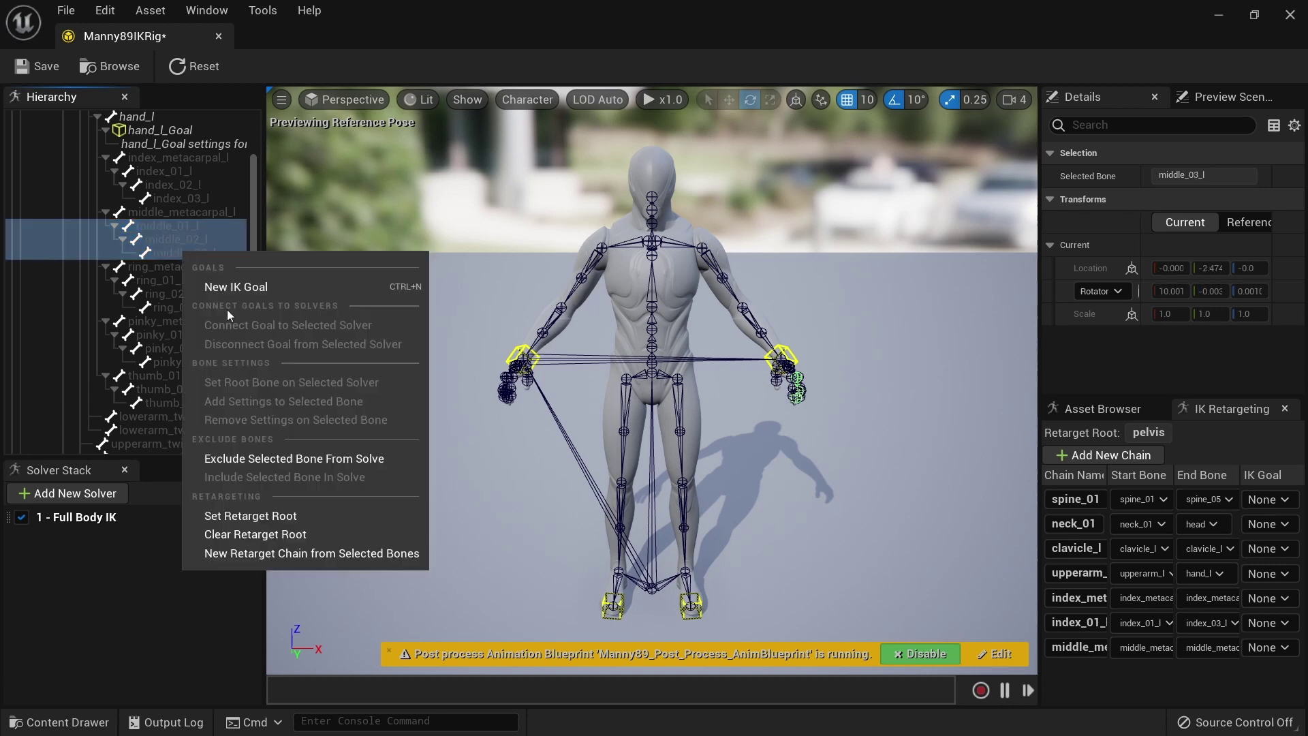
left_click(296, 555)
left_click(747, 478)
left_click(150, 264)
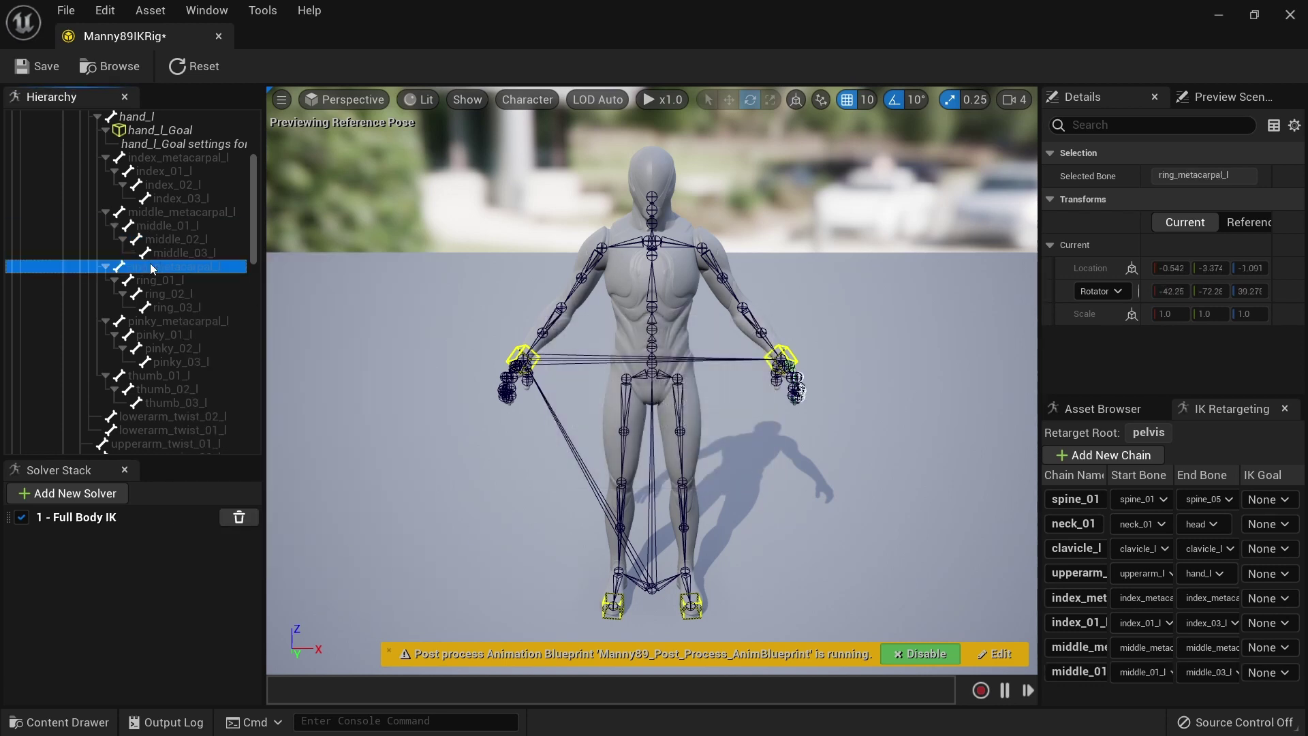
right_click(150, 264)
left_click(298, 570)
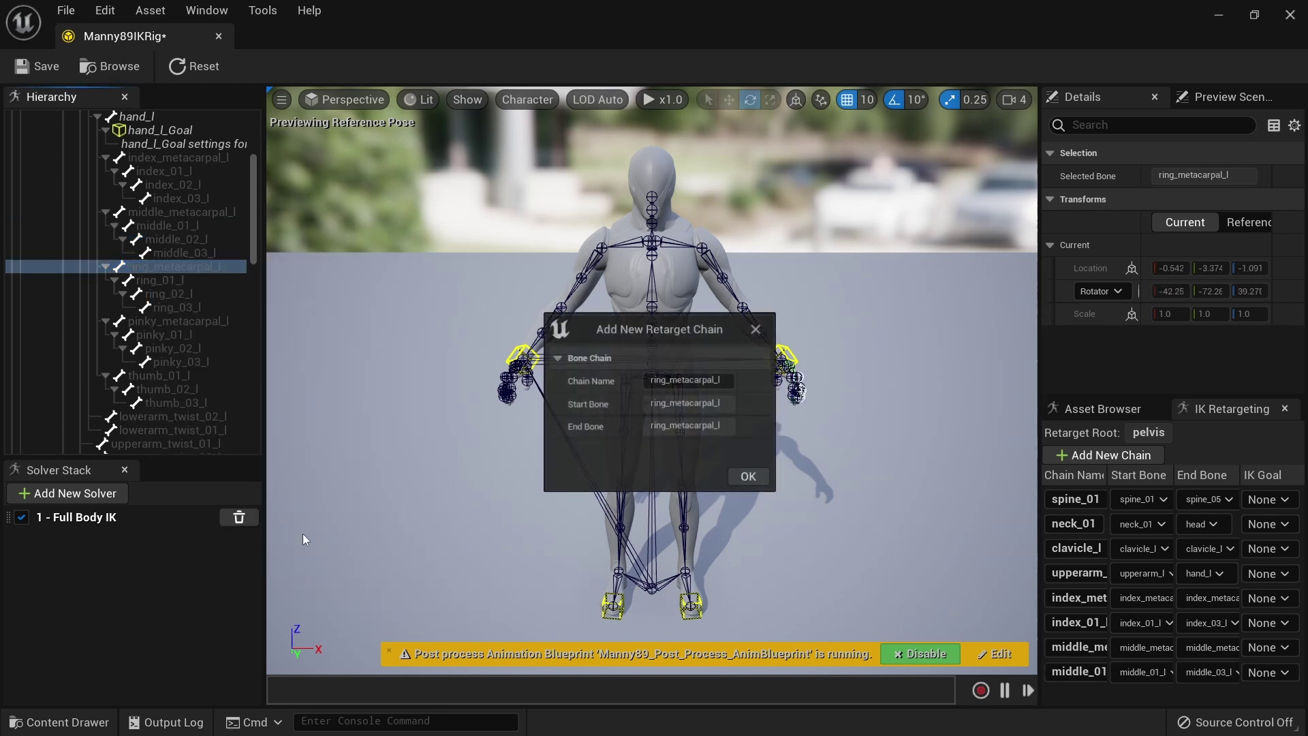
left_click(744, 479)
left_click(165, 283)
left_click(181, 304, "shift")
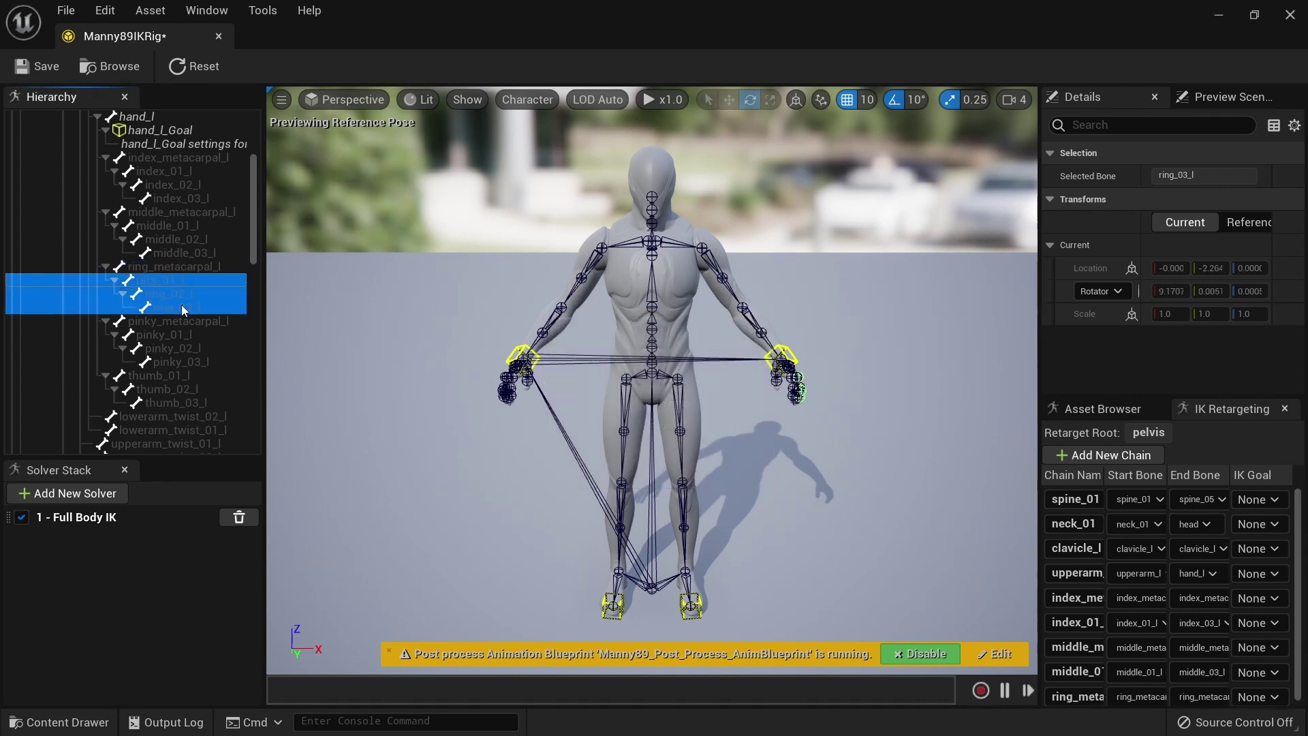
right_click(181, 304)
left_click(326, 607)
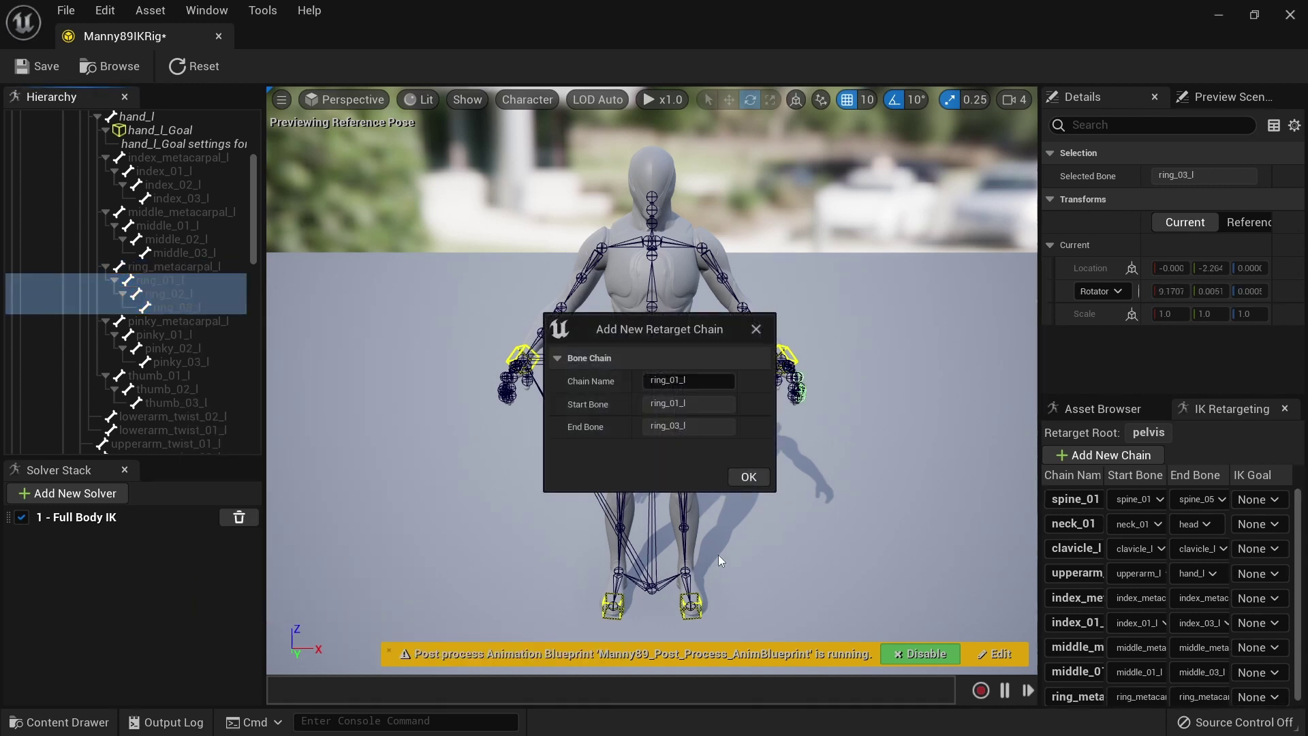
left_click(747, 476)
- Create retarget chains for pinky_metacarpal_l, pinky_01_l–pinky_03_l, and thumb_01_l–thumb_03_l
left_click(174, 321)
right_click(175, 321)
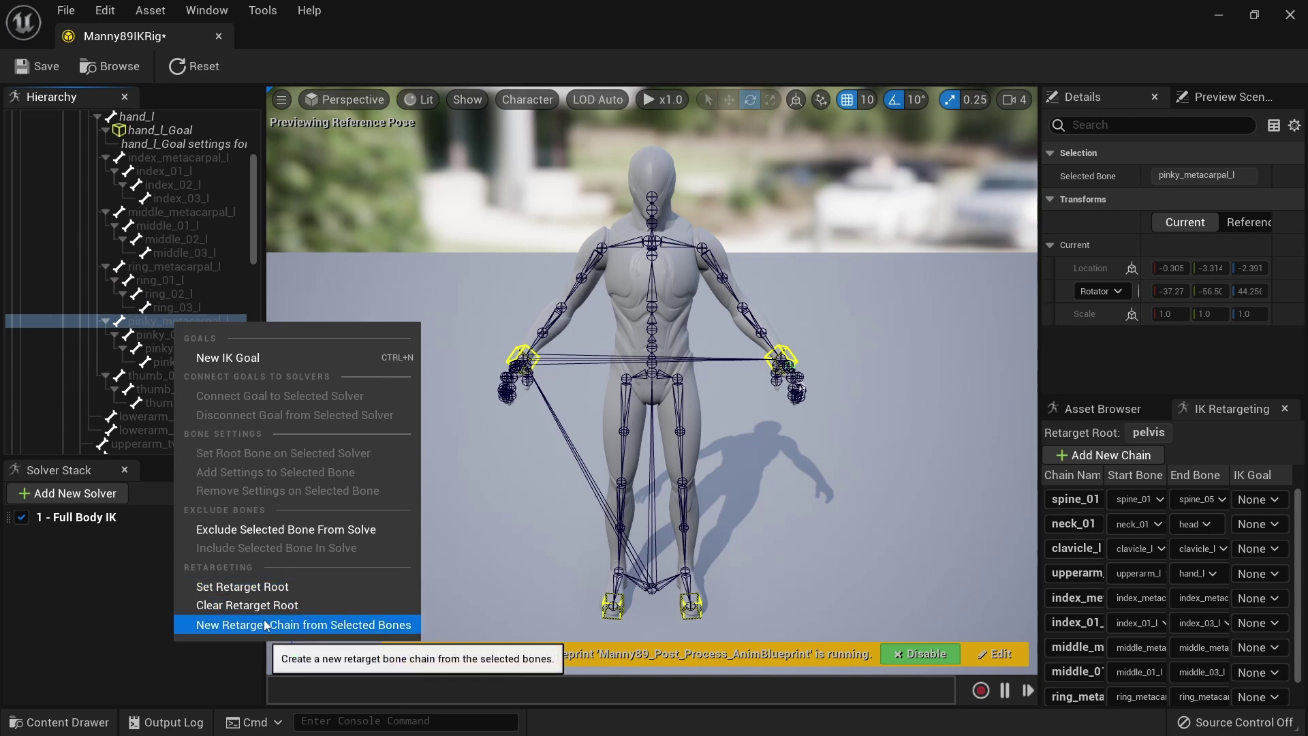
left_click(293, 605)
left_click(746, 476)
left_click(163, 335)
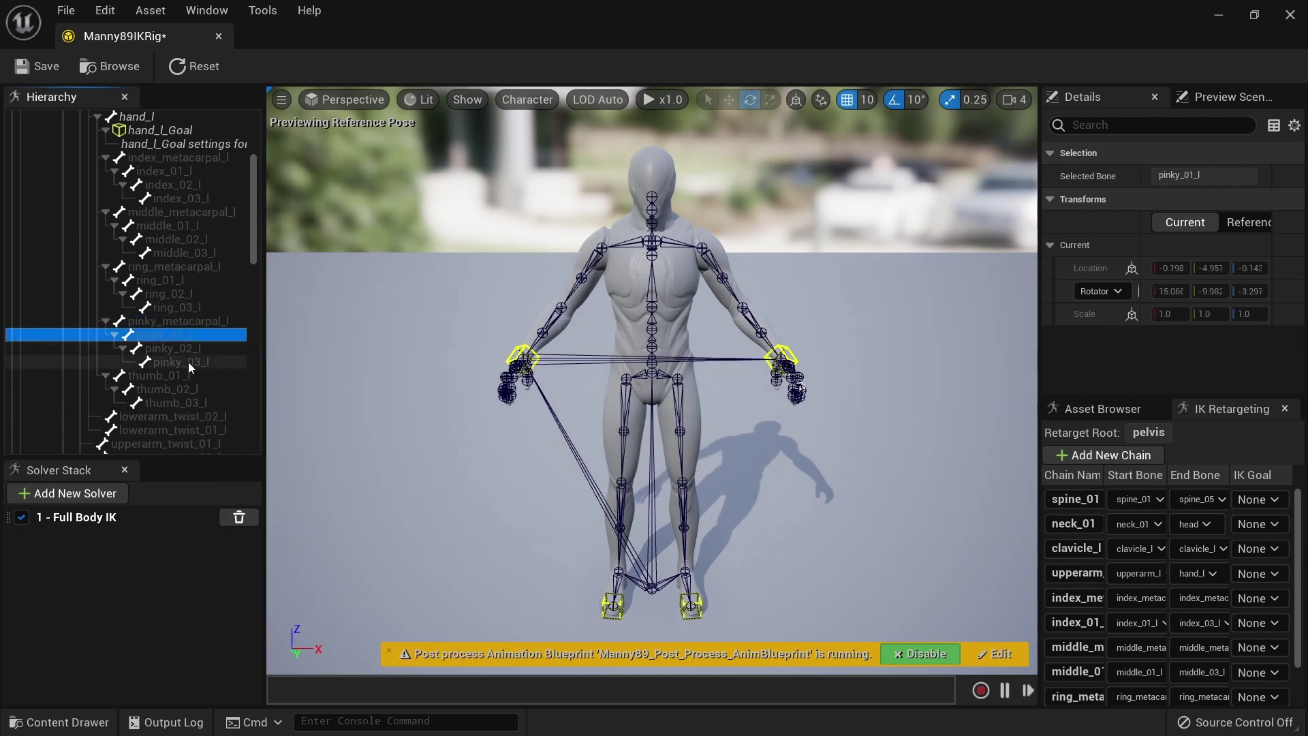
left_click(185, 361, "shift")
right_click(182, 358)
left_click(375, 662)
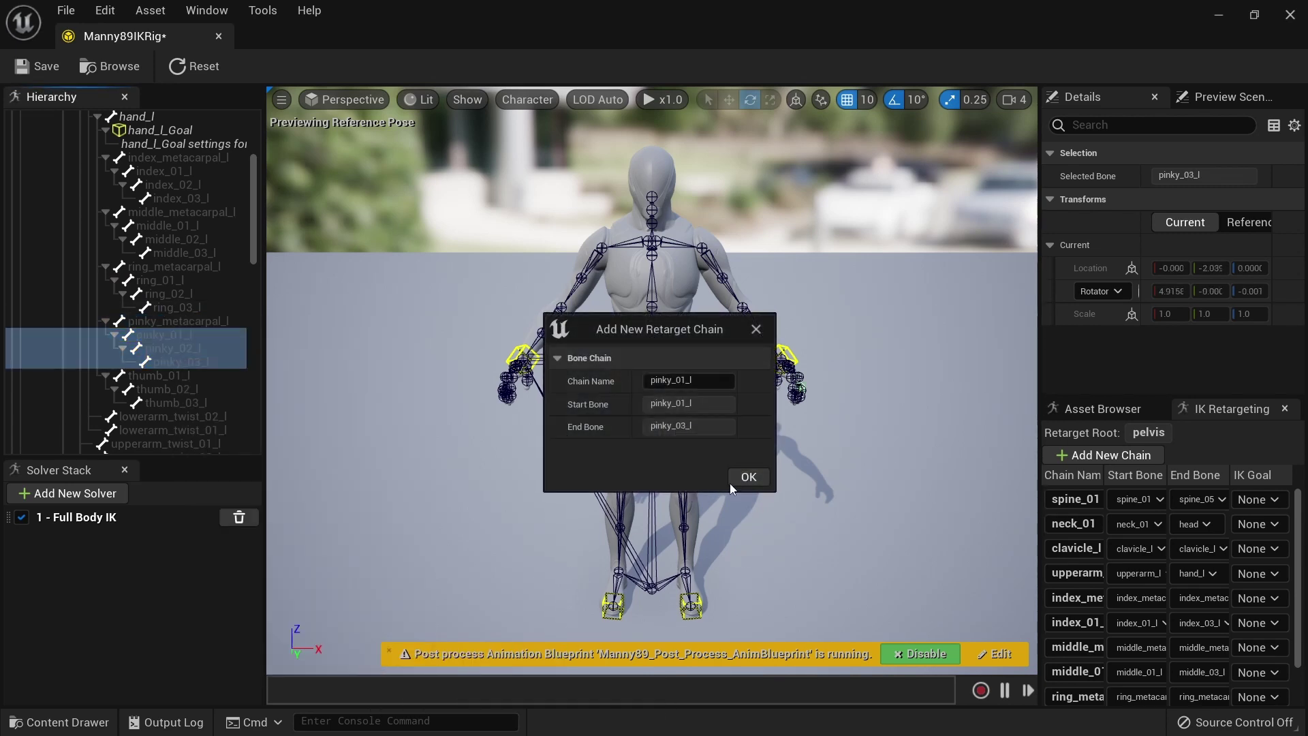
left_click(747, 476)
left_click(149, 377)
left_click(185, 402, "shift")
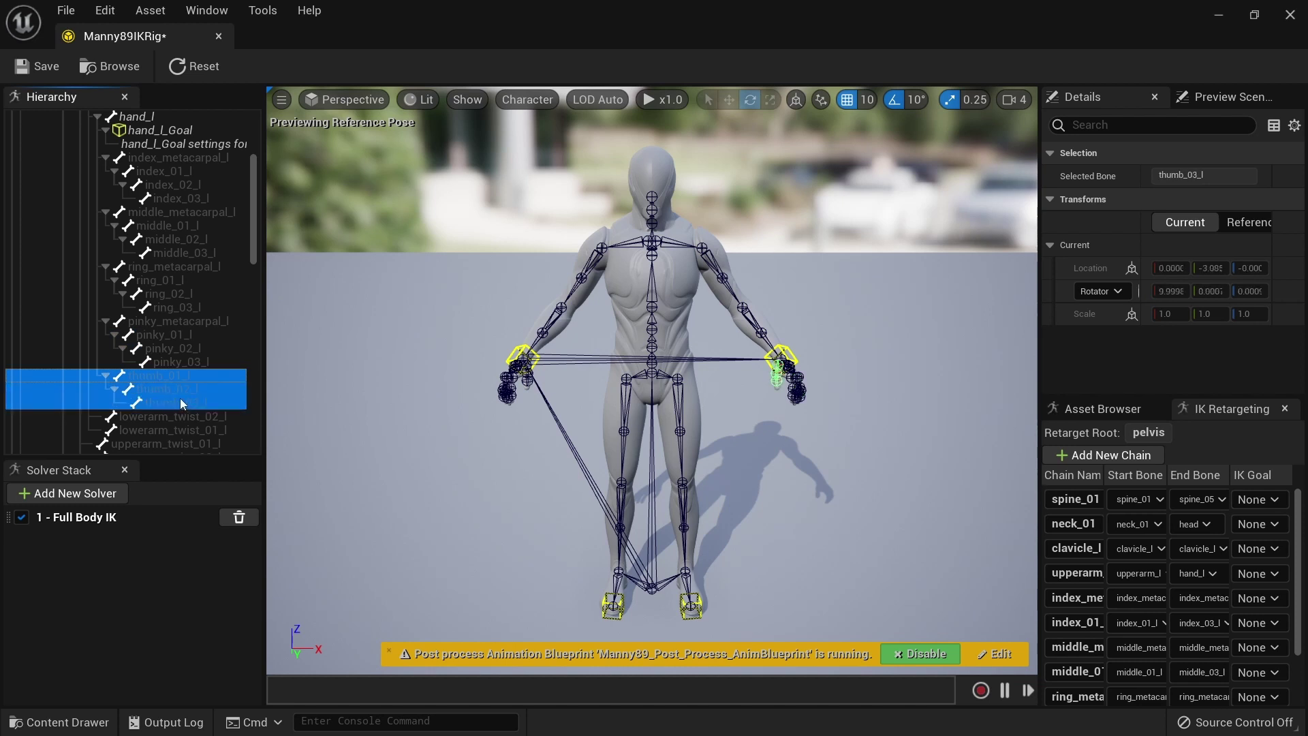
right_click(180, 398)
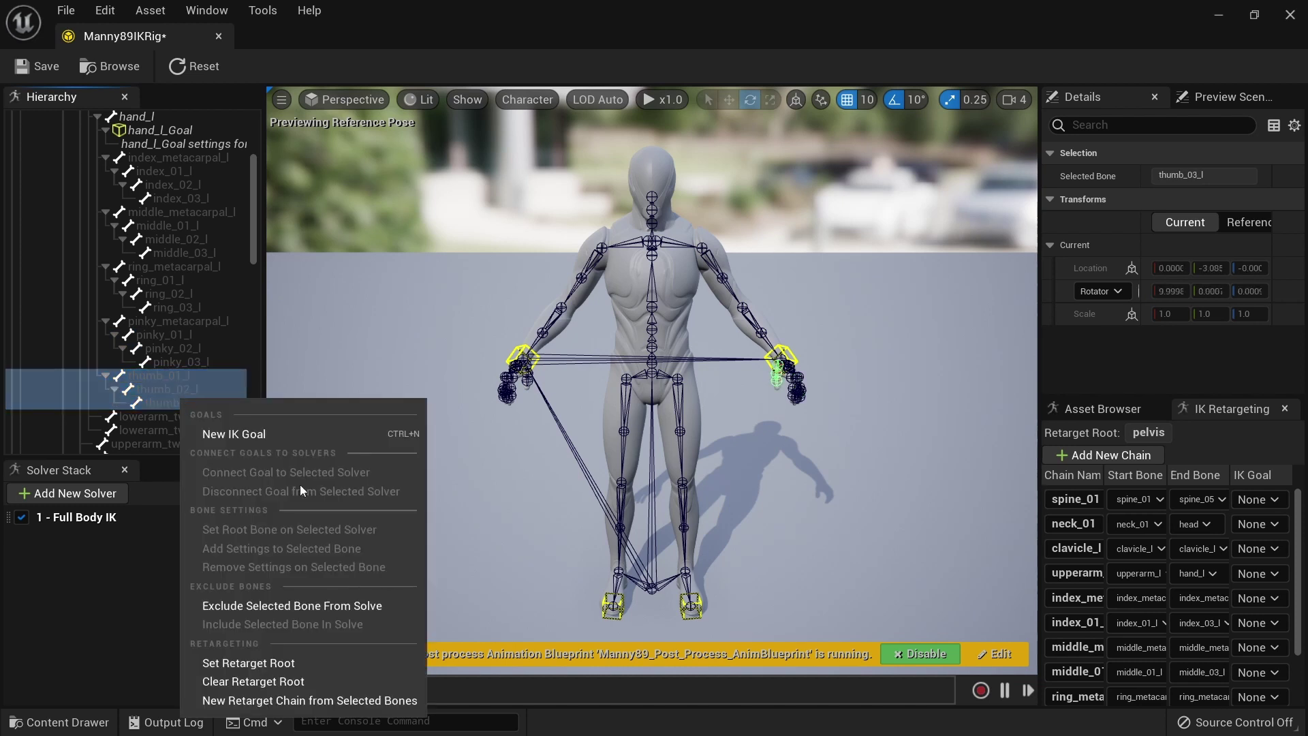
left_click(317, 701)
left_click(749, 476)
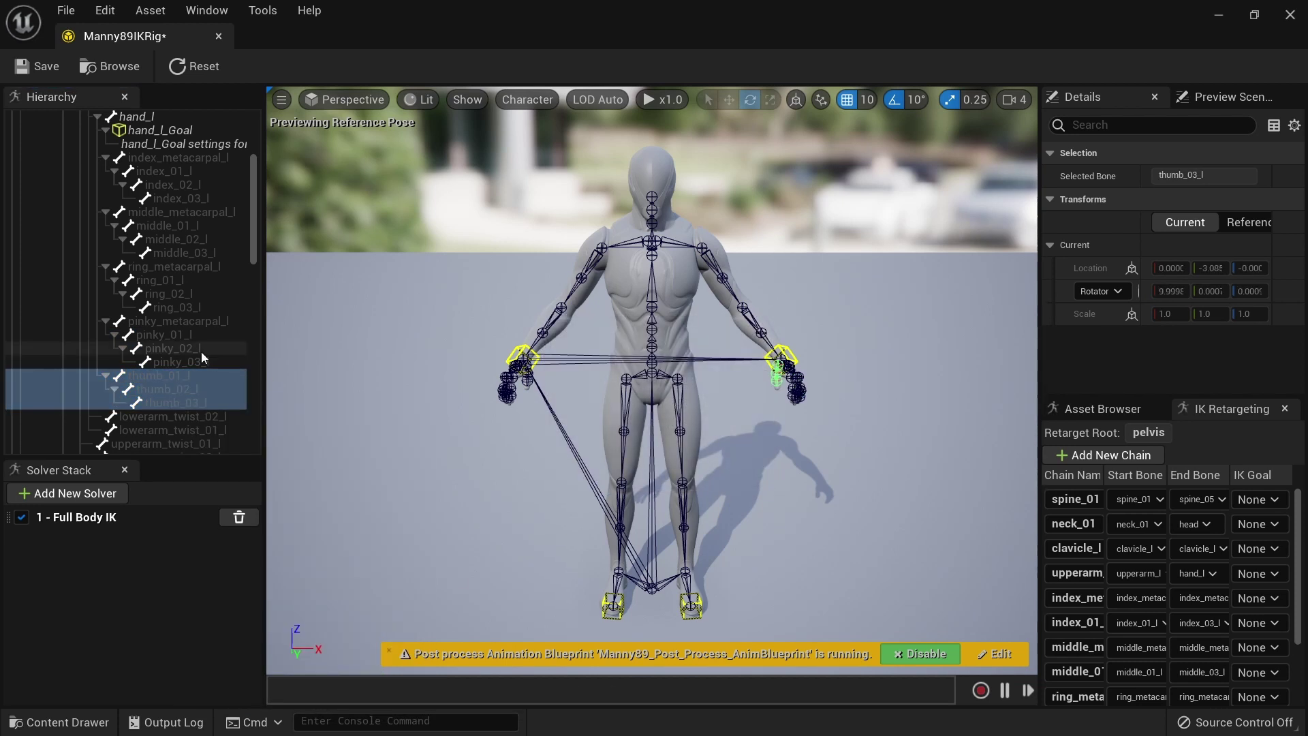
- Create separate retarget chains for lowerarm_twist_02_l and lowerarm_twist_01_l
scroll(256, 232, "down", 4)
left_click(154, 274)
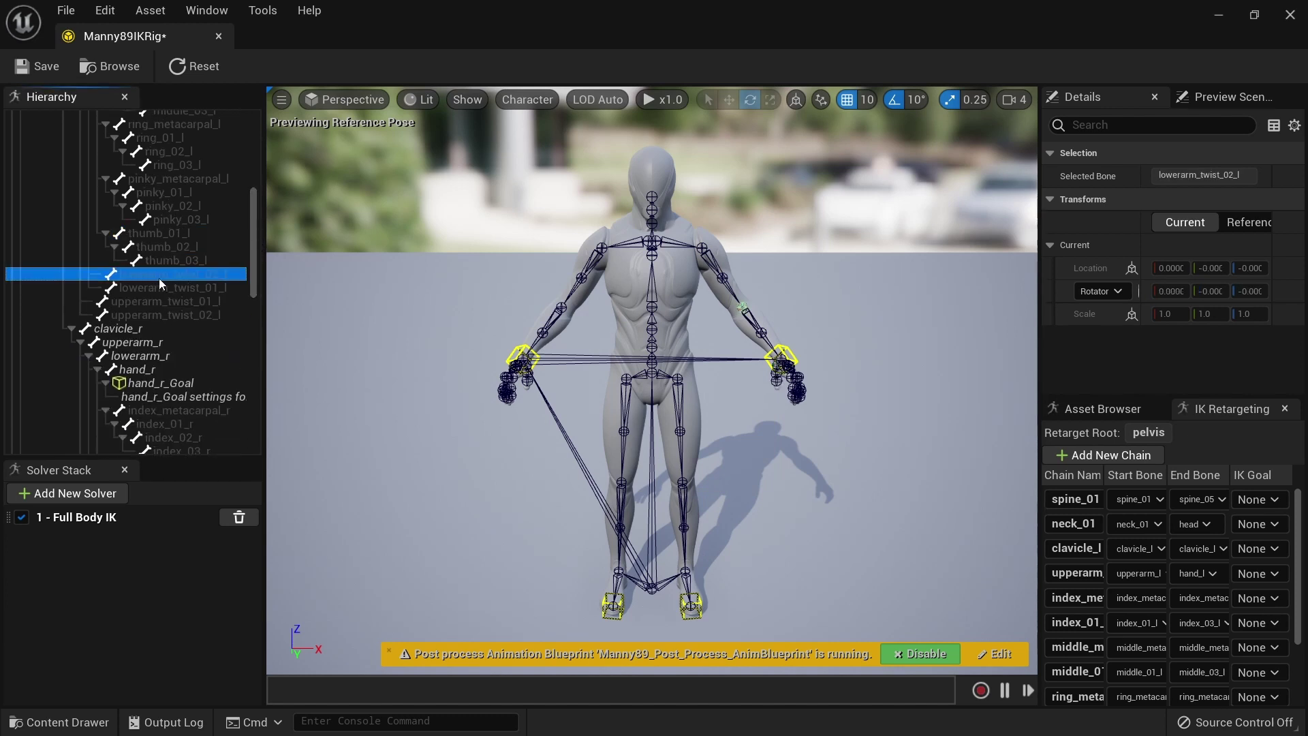
right_click(158, 278)
left_click(312, 580)
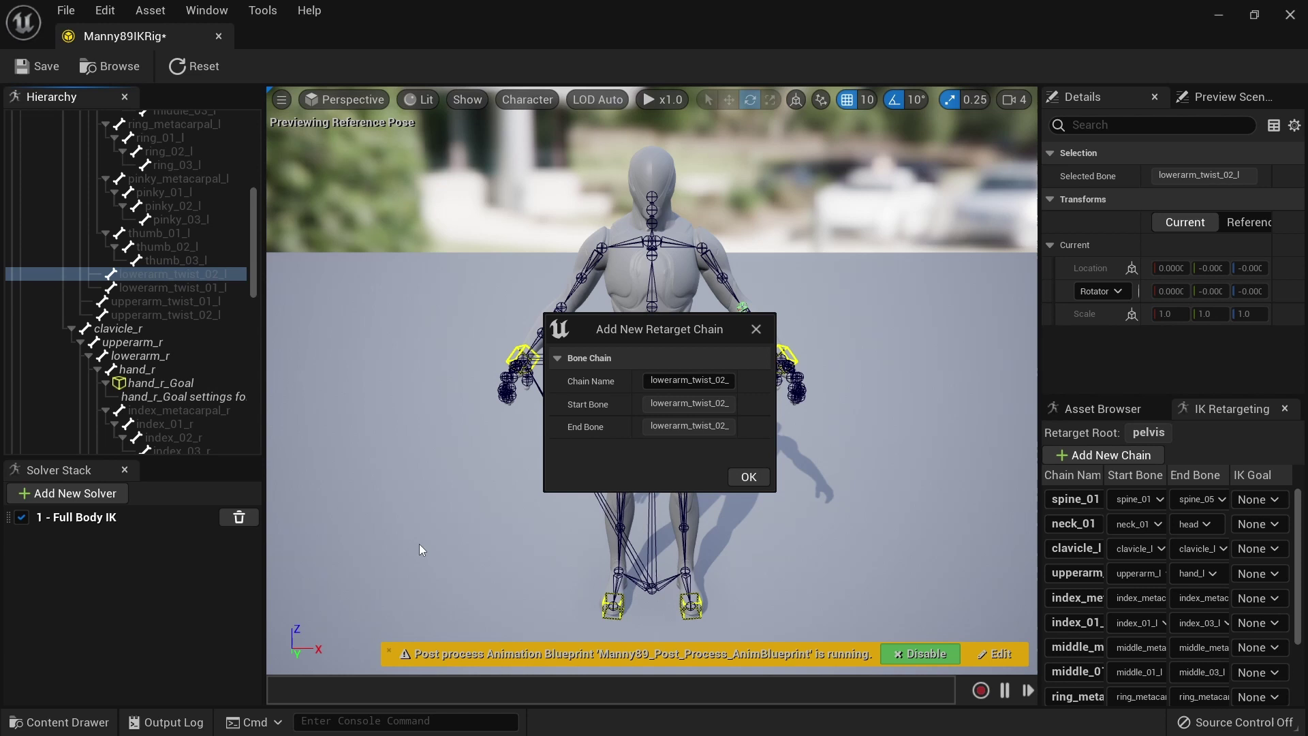
left_click(746, 481)
left_click(144, 286)
right_click(144, 287)
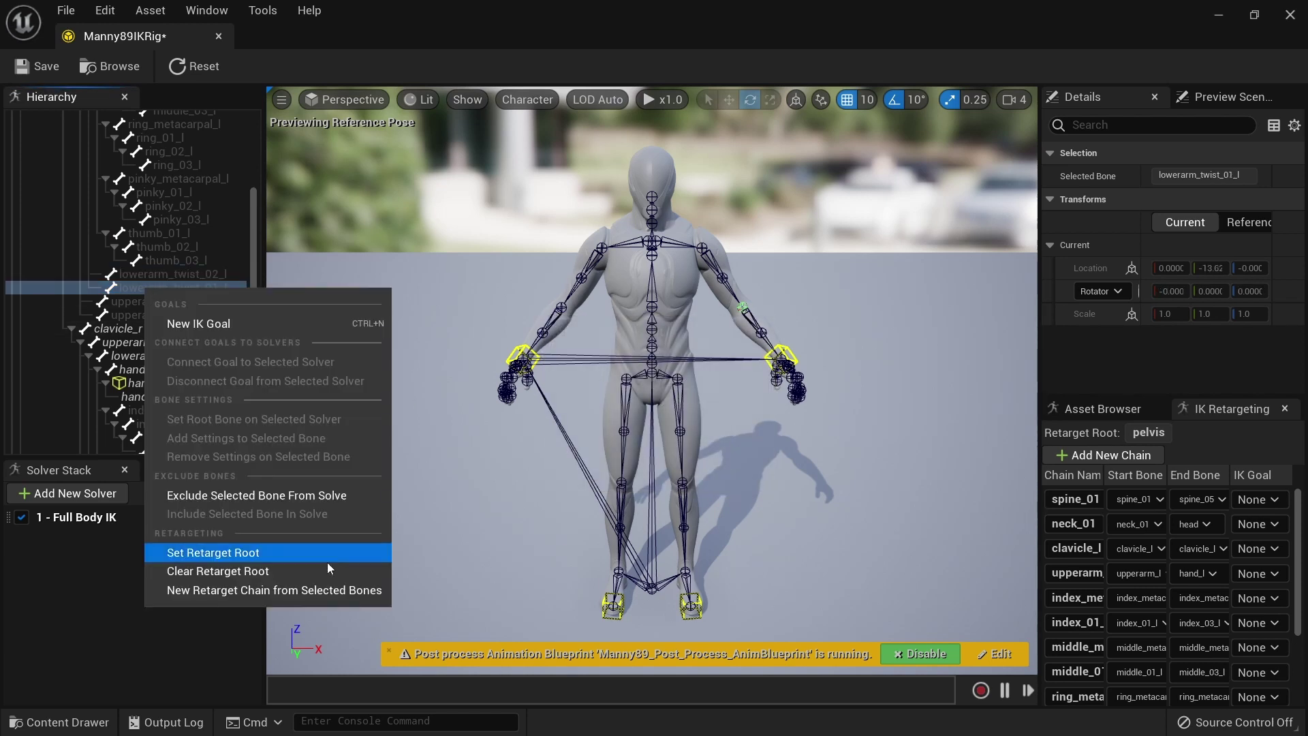
left_click(322, 590)
left_click(745, 479)
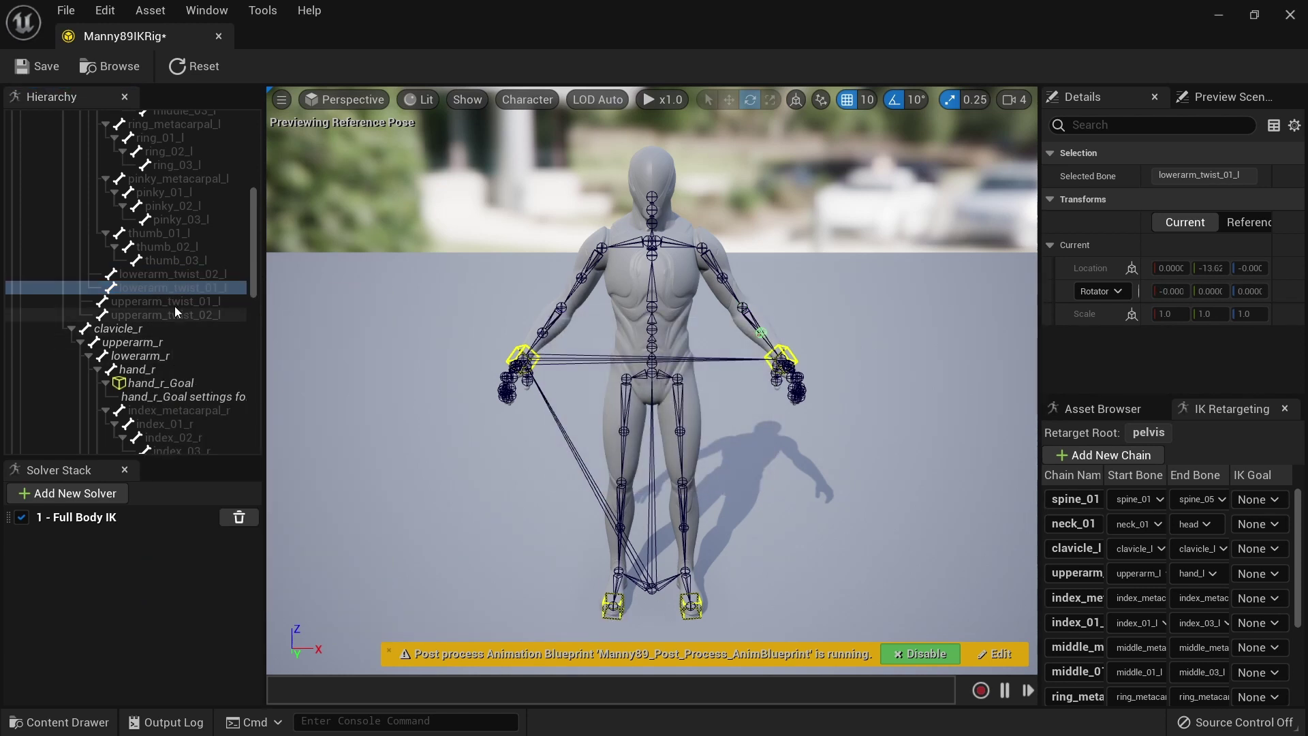
- Create retarget chains for upperarm_twist_01_l and upperarm_twist_02_l, then scroll the Hierarchy to the legs
left_click(170, 301)
right_click(169, 300)
left_click(368, 594)
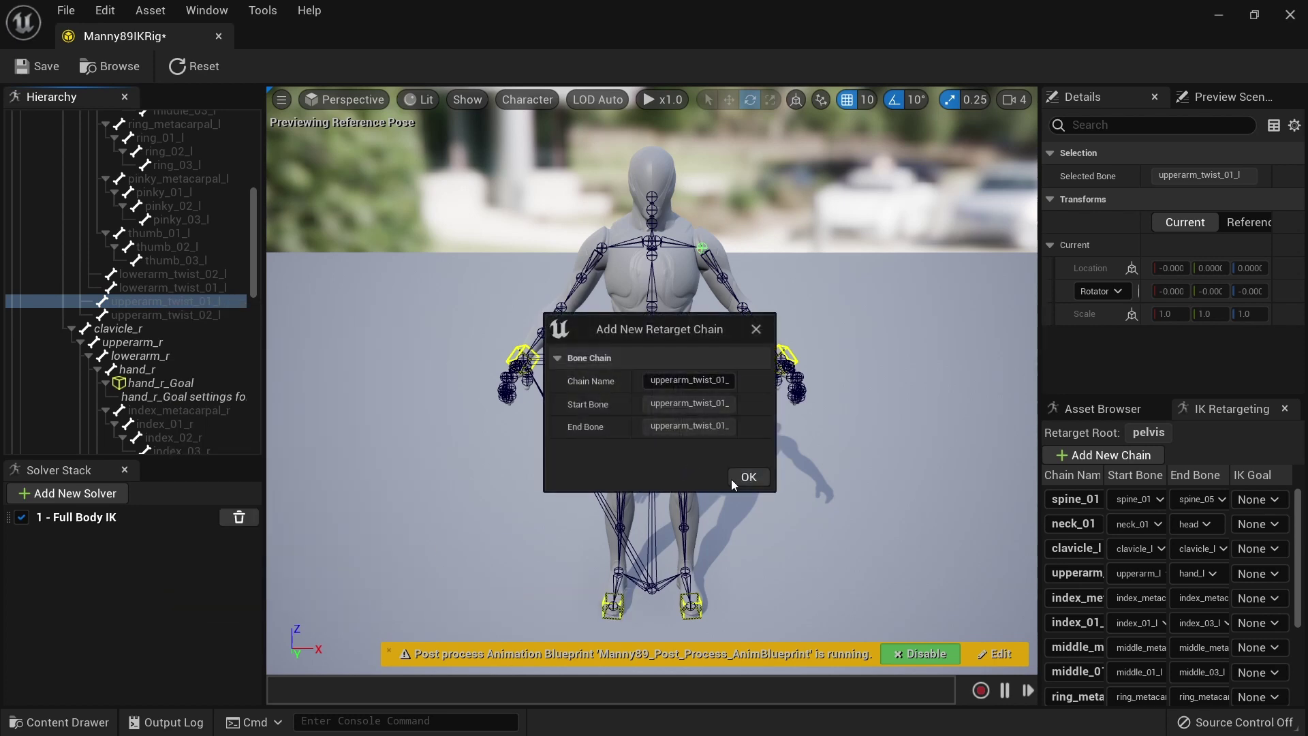
left_click(745, 478)
left_click(190, 314)
right_click(190, 314)
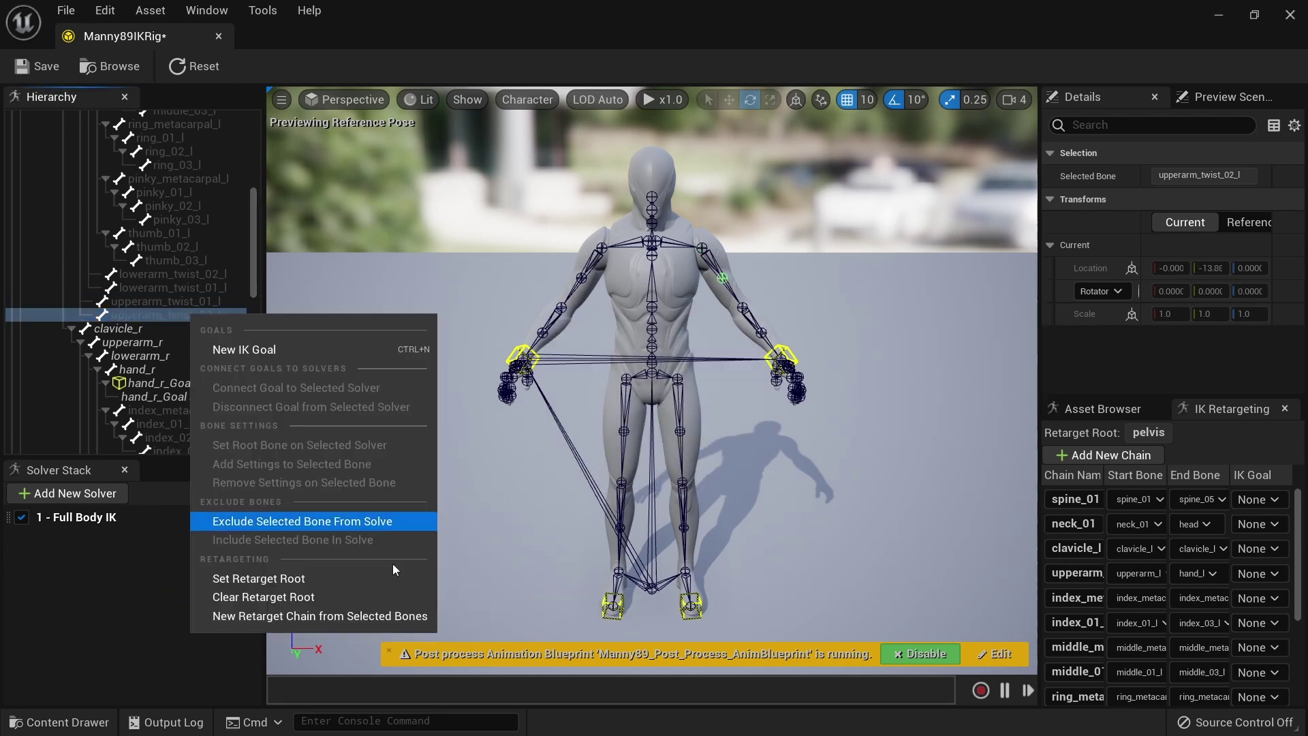
left_click(379, 616)
left_click(733, 474)
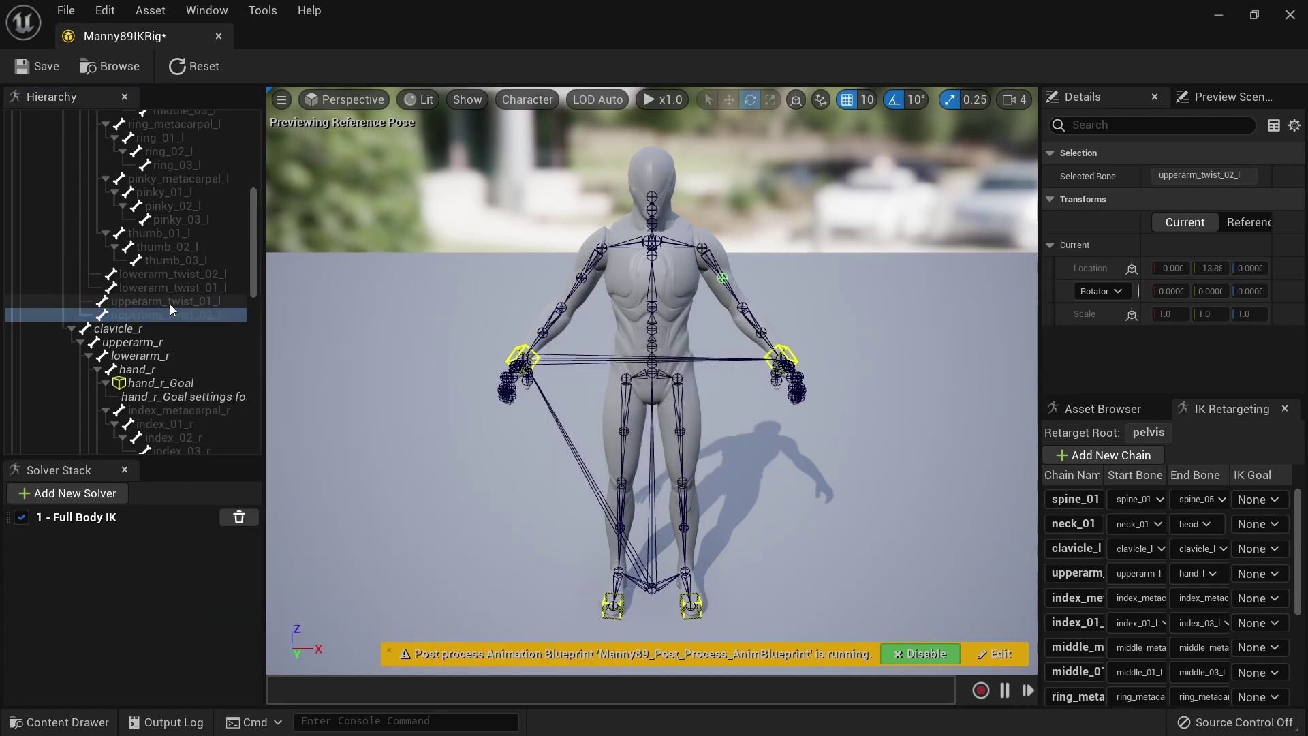
scroll(186, 300, "down", 5)
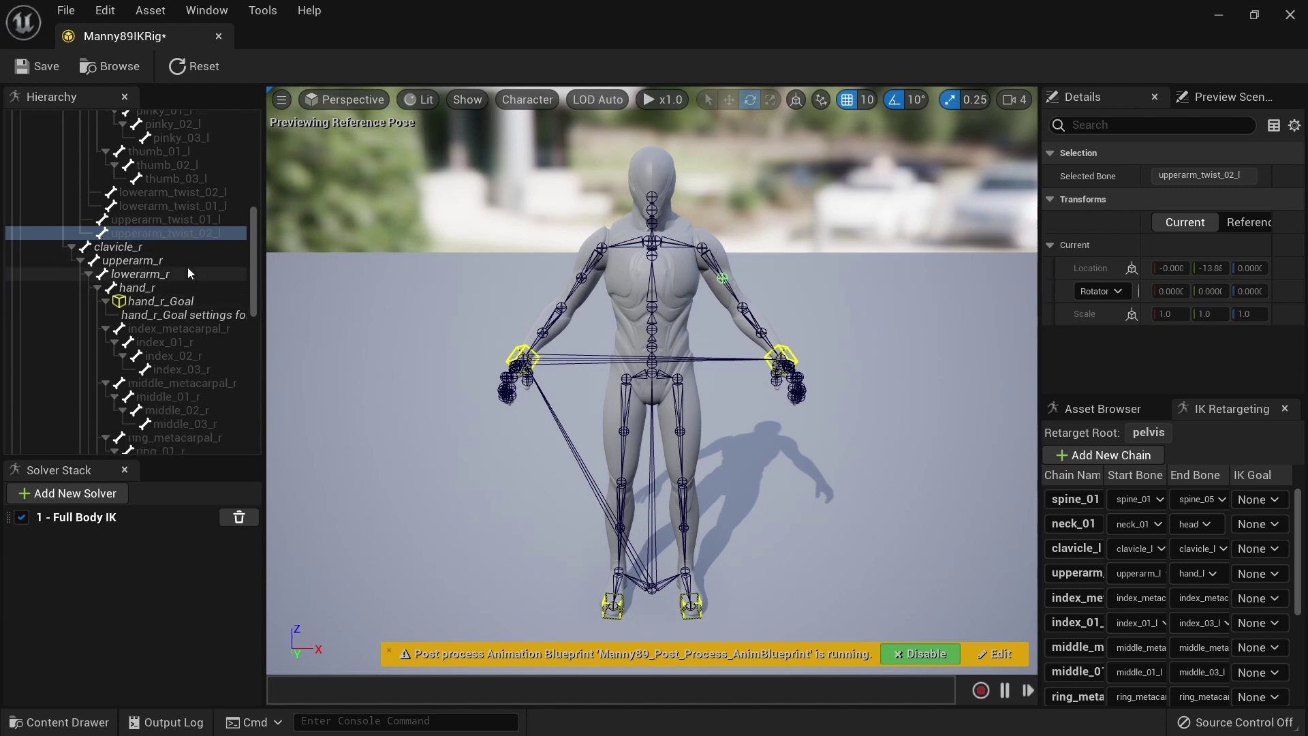
scroll(167, 218, "down", 1)
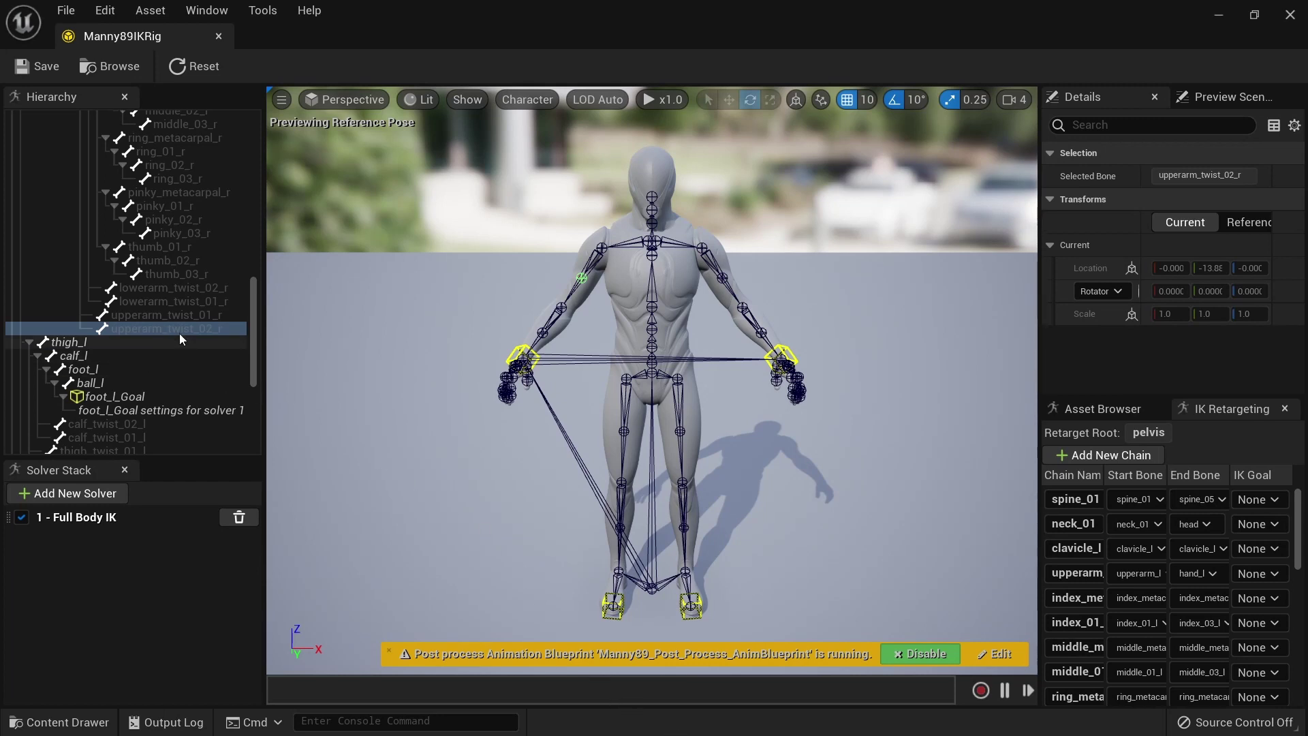
left_click_drag(251, 296, 252, 329)
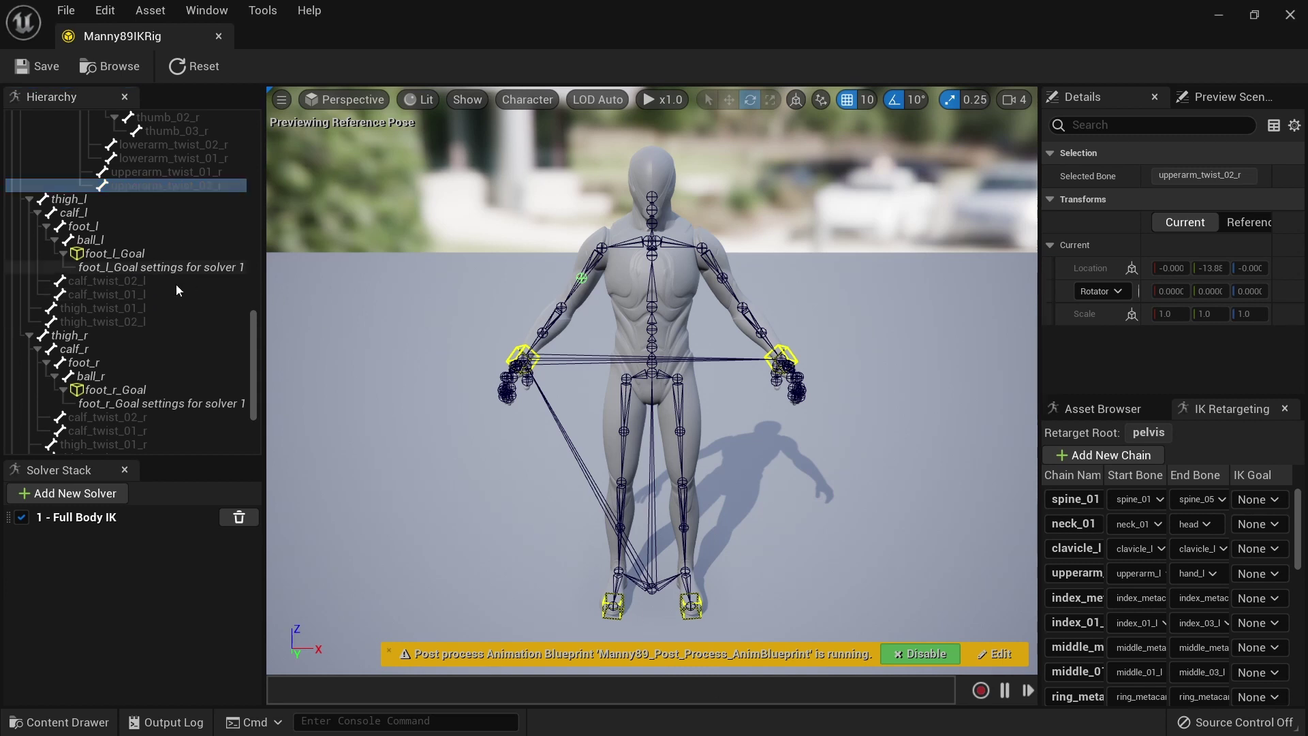
- Create a retarget chain spanning the left leg from thigh_l to ball_l
left_click(73, 200)
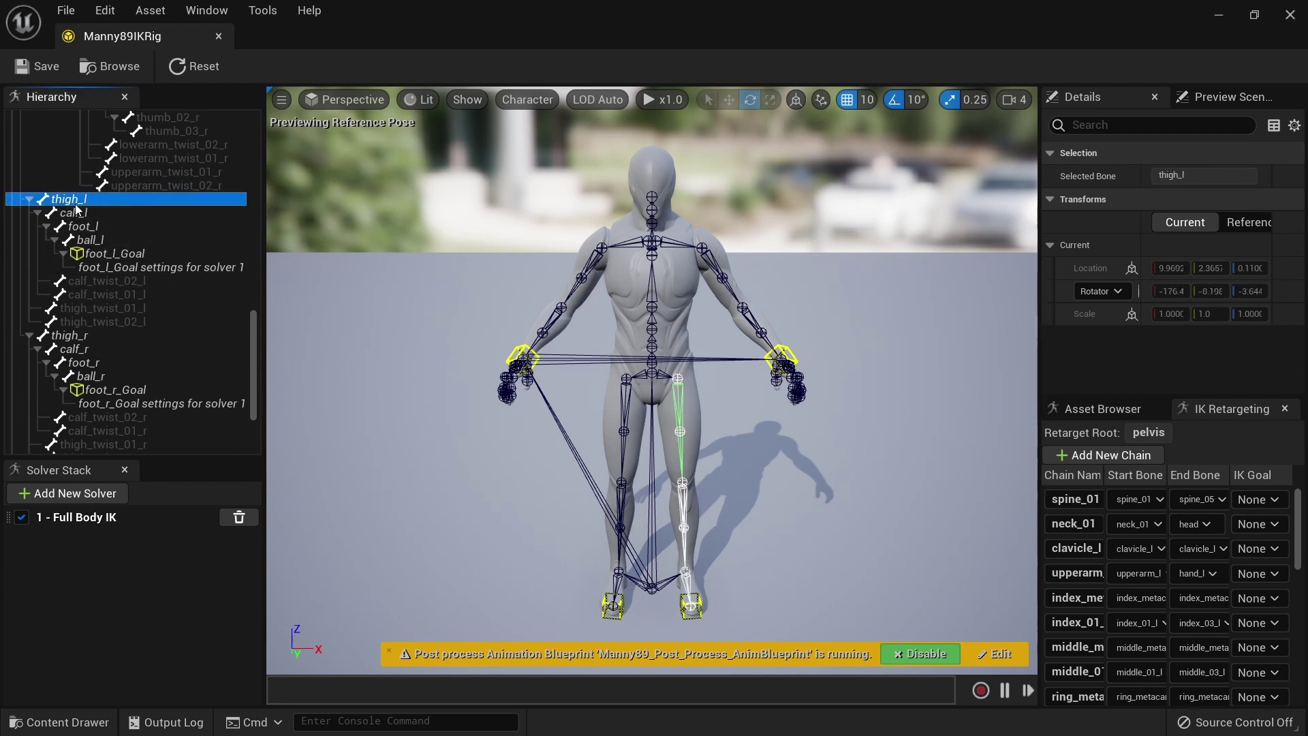
left_click(105, 236, "shift")
right_click(105, 236)
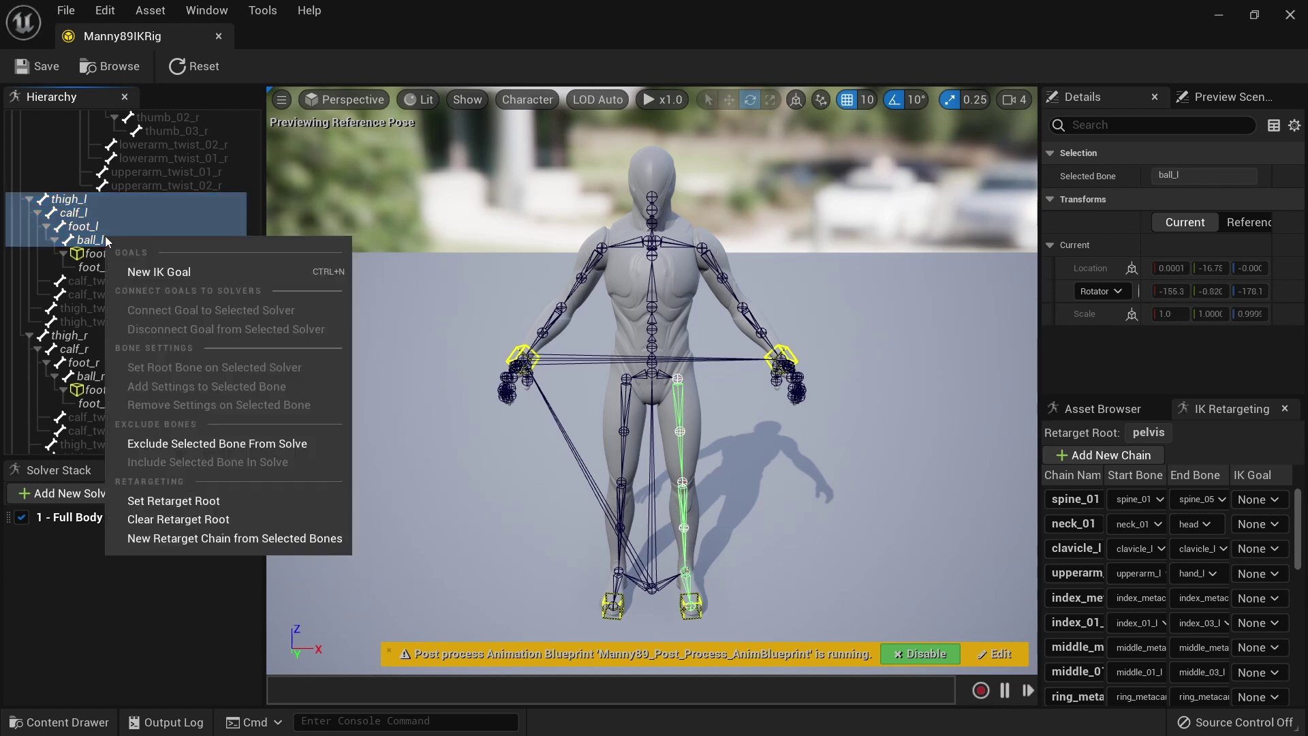
left_click(235, 538)
left_click(748, 478)
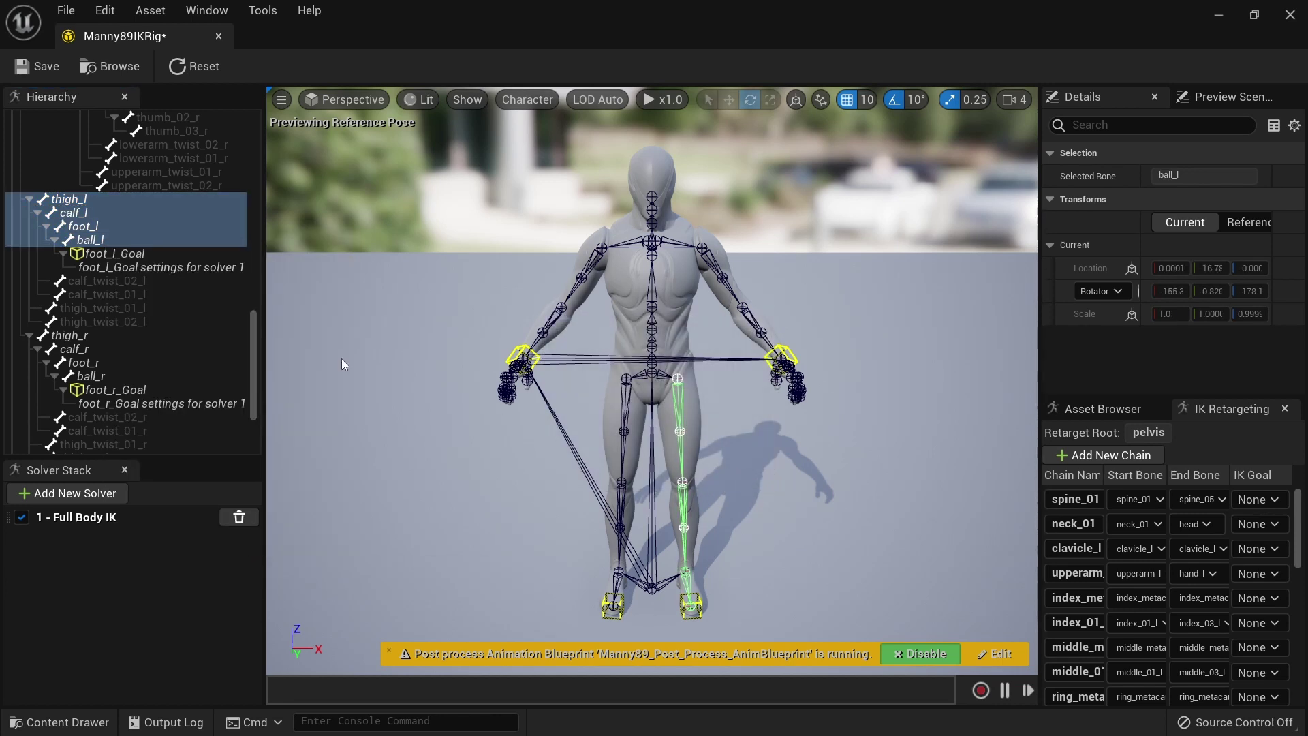
- Add separate retarget chains for calf_twist_02_l and calf_twist_01_l
left_click(118, 282)
right_click(118, 280)
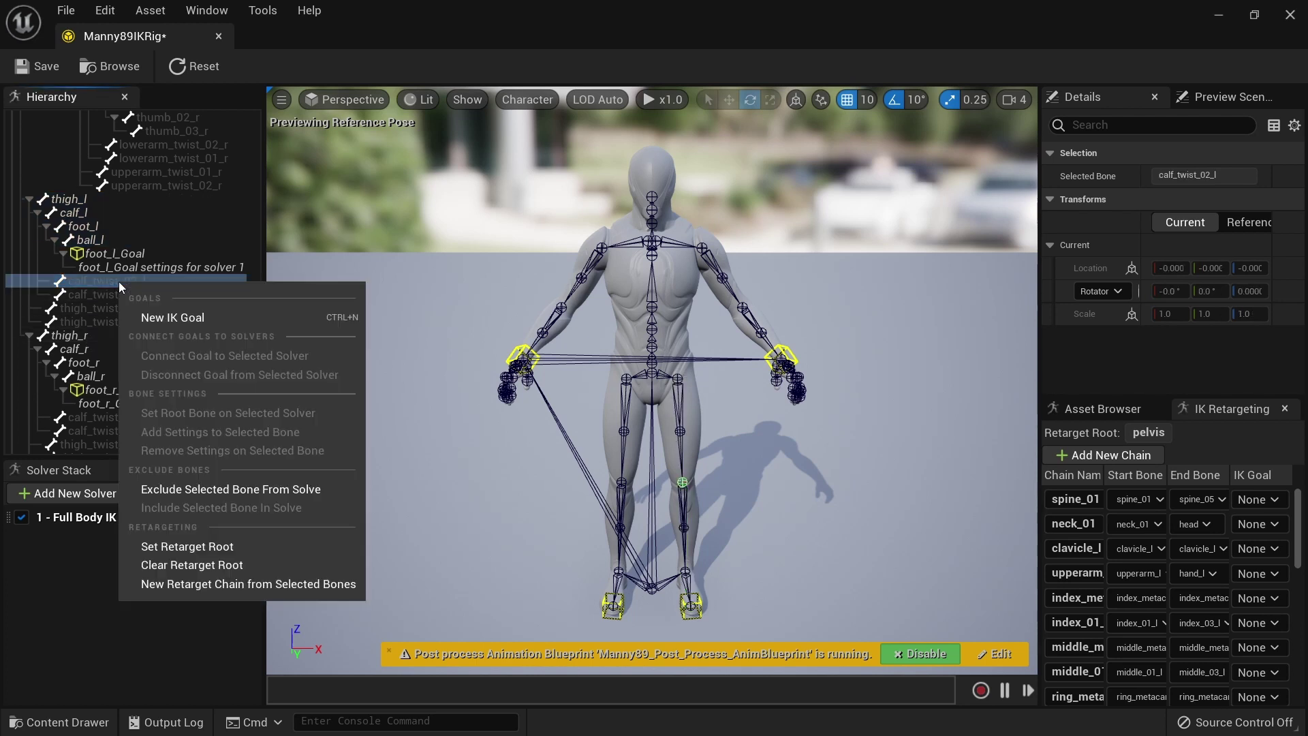
left_click(219, 583)
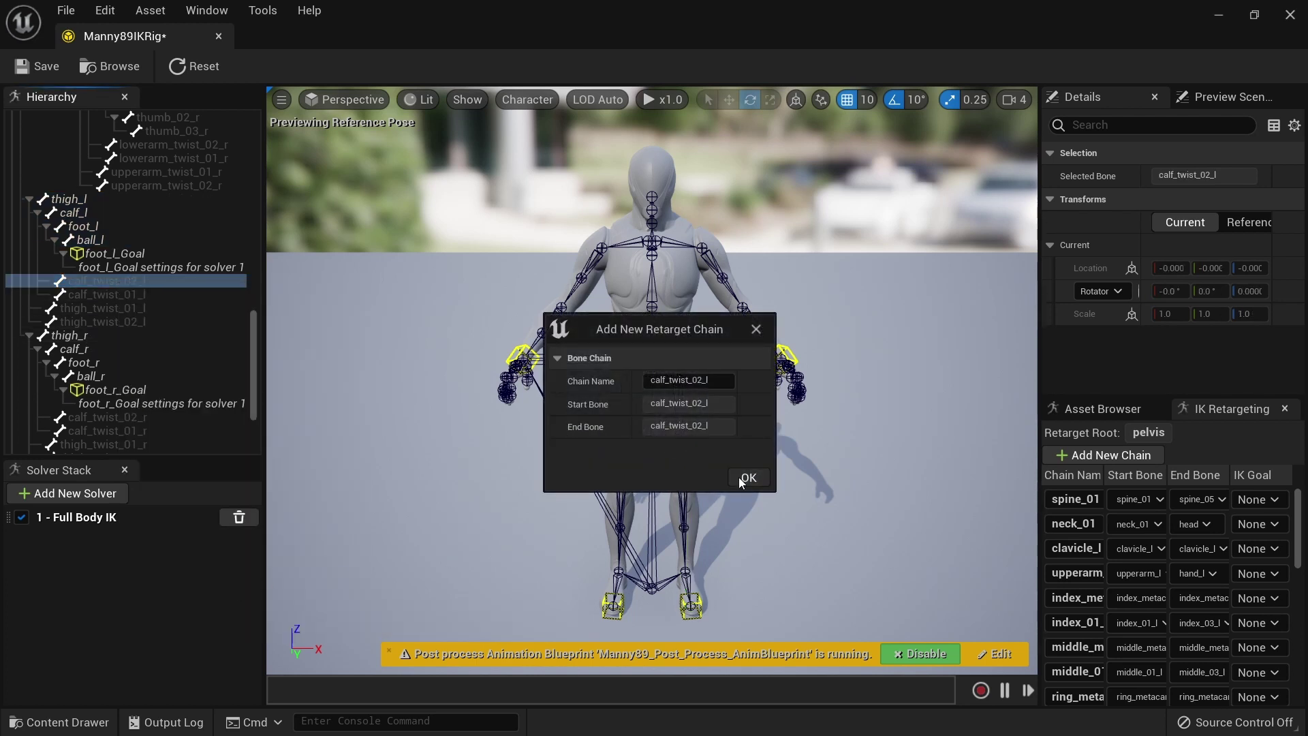
left_click(742, 481)
left_click(108, 293)
right_click(107, 293)
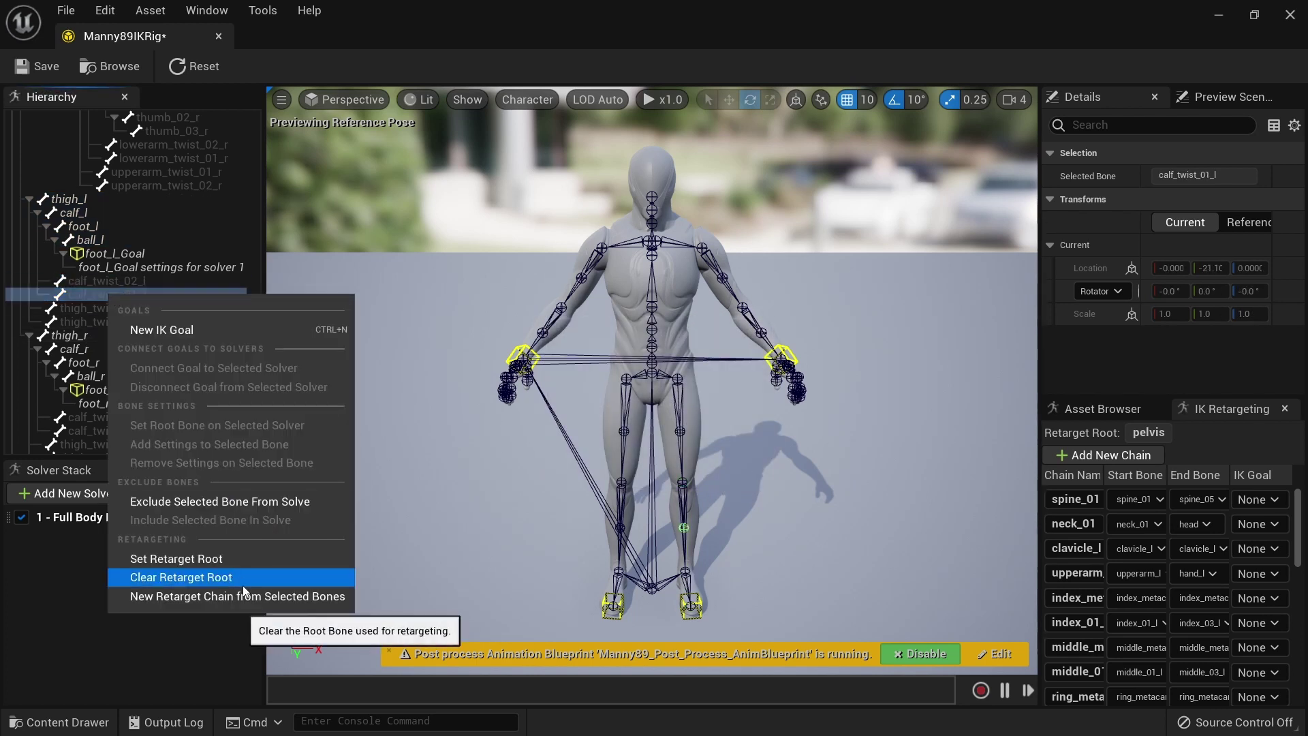
left_click(244, 595)
left_click(744, 479)
- Add separate retarget chains for thigh_twist_01_l and thigh_twist_02_l
left_click(126, 308)
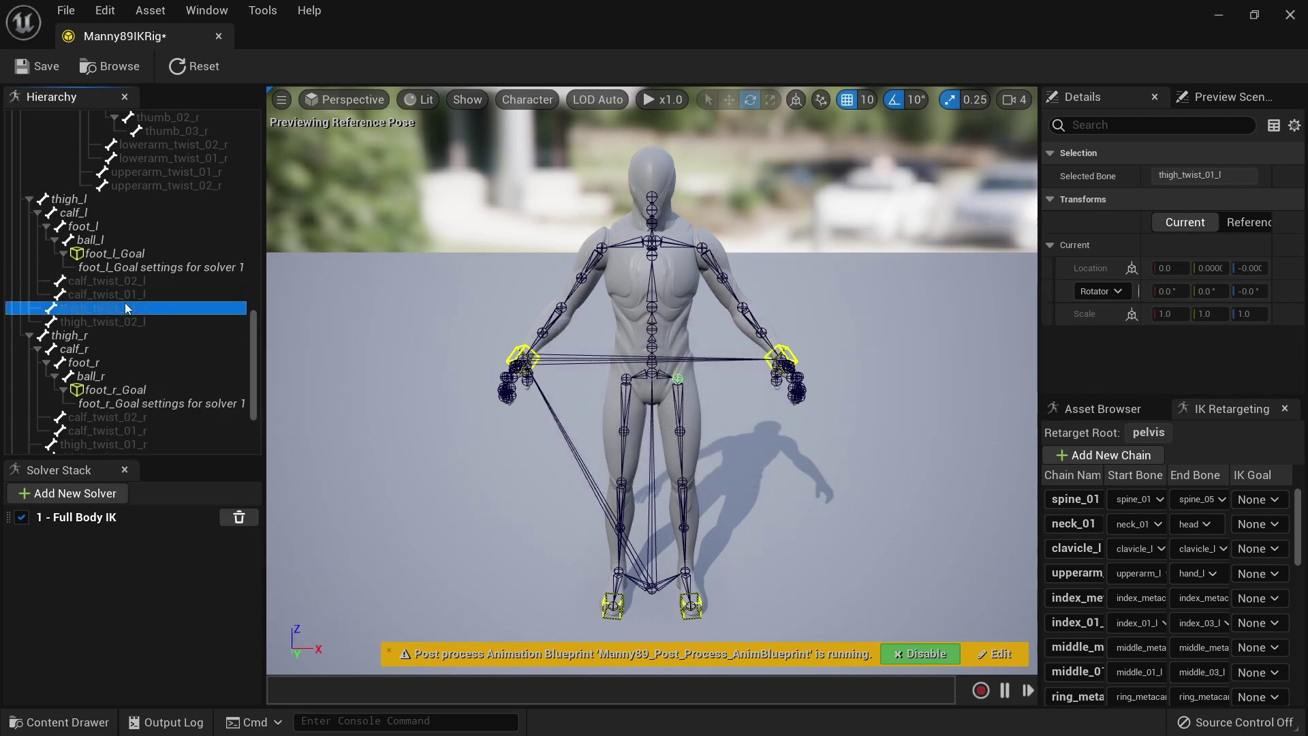
right_click(126, 308)
left_click(245, 608)
left_click(748, 476)
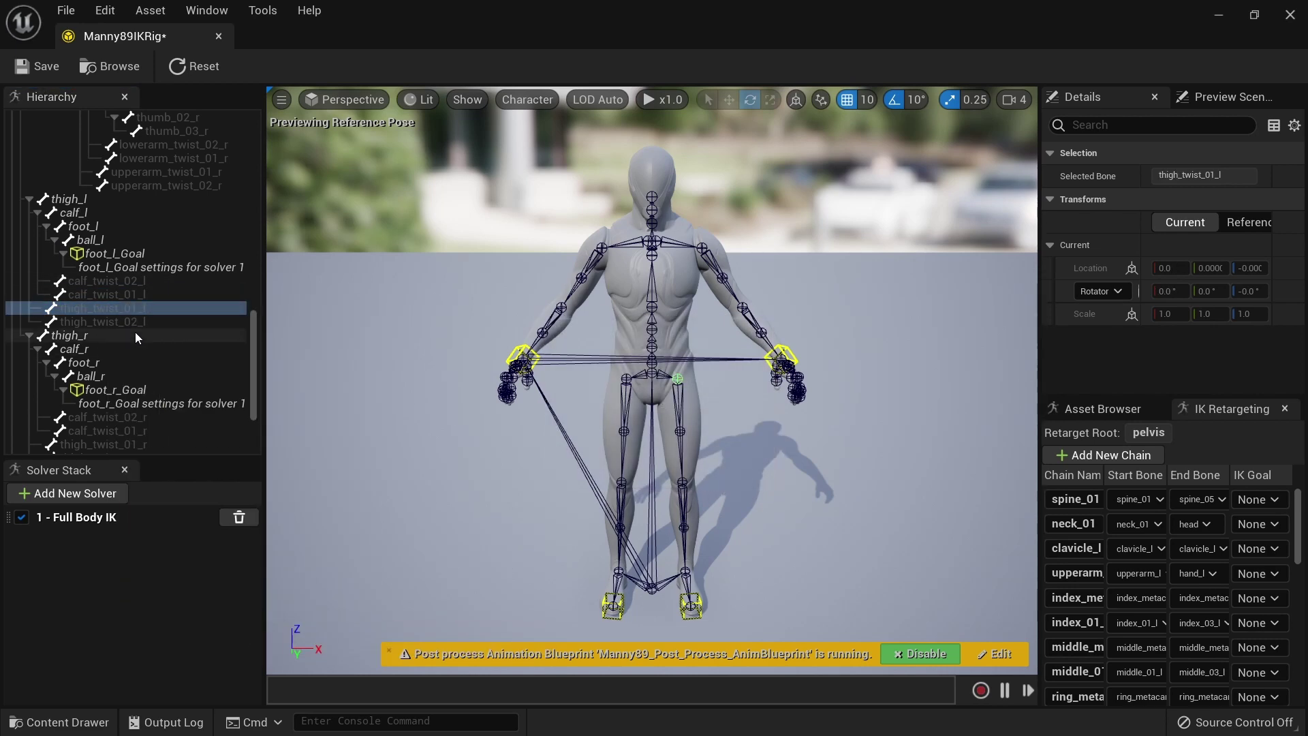
left_click(133, 323)
right_click(133, 323)
left_click(288, 631)
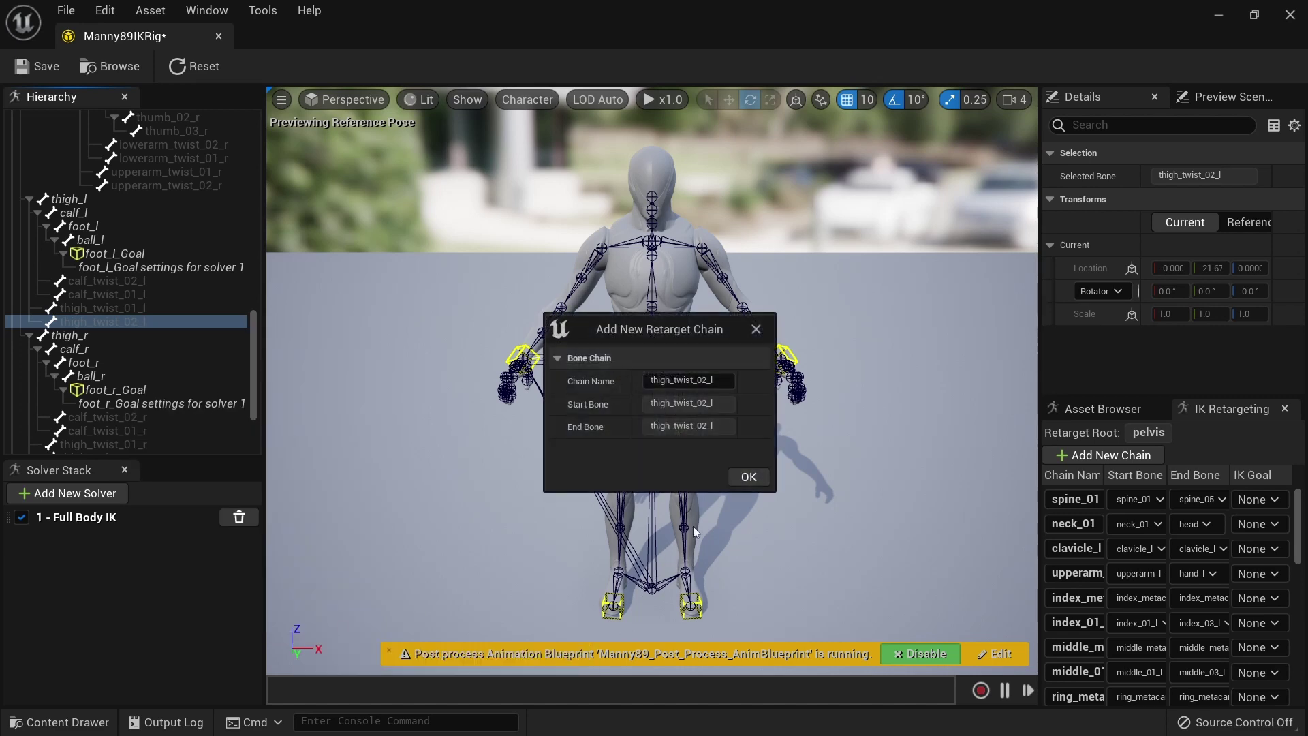
left_click(748, 477)
- Create a retarget chain spanning the right leg from thigh_r to ball_r
left_click(87, 336)
left_click(101, 378, "shift")
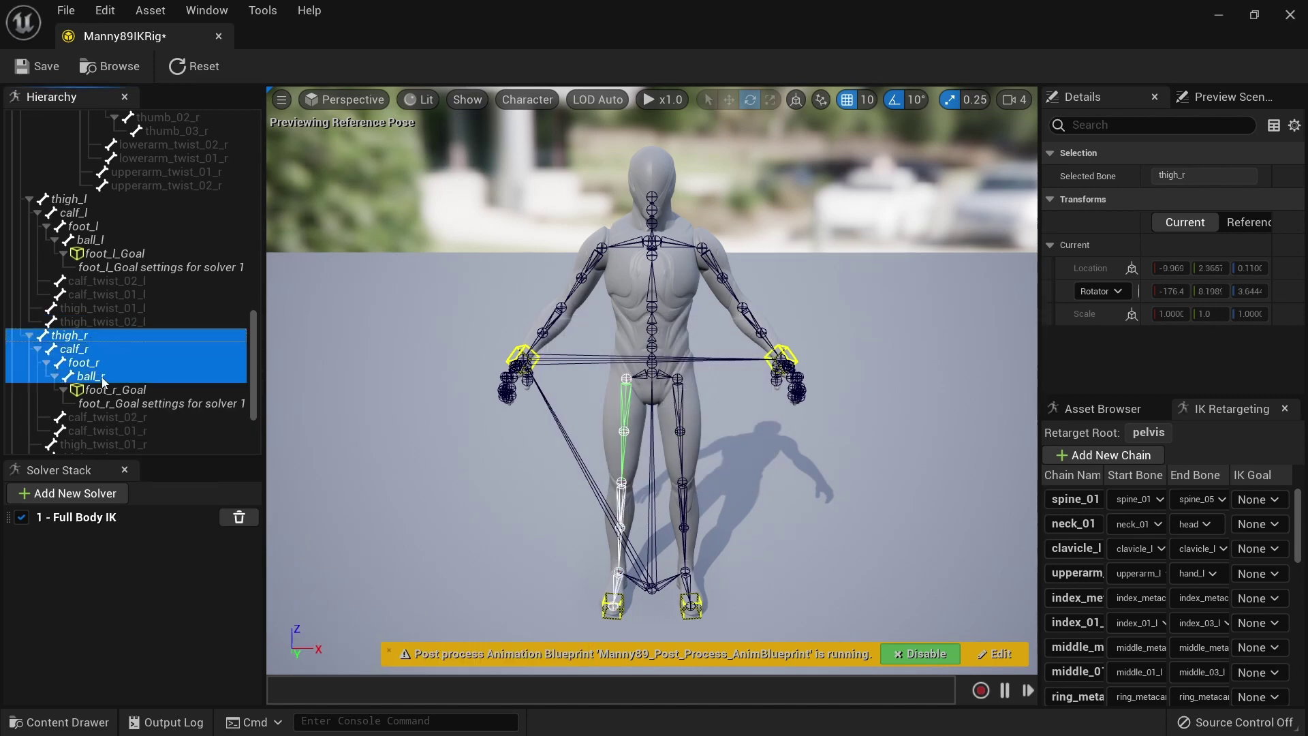
right_click(101, 377)
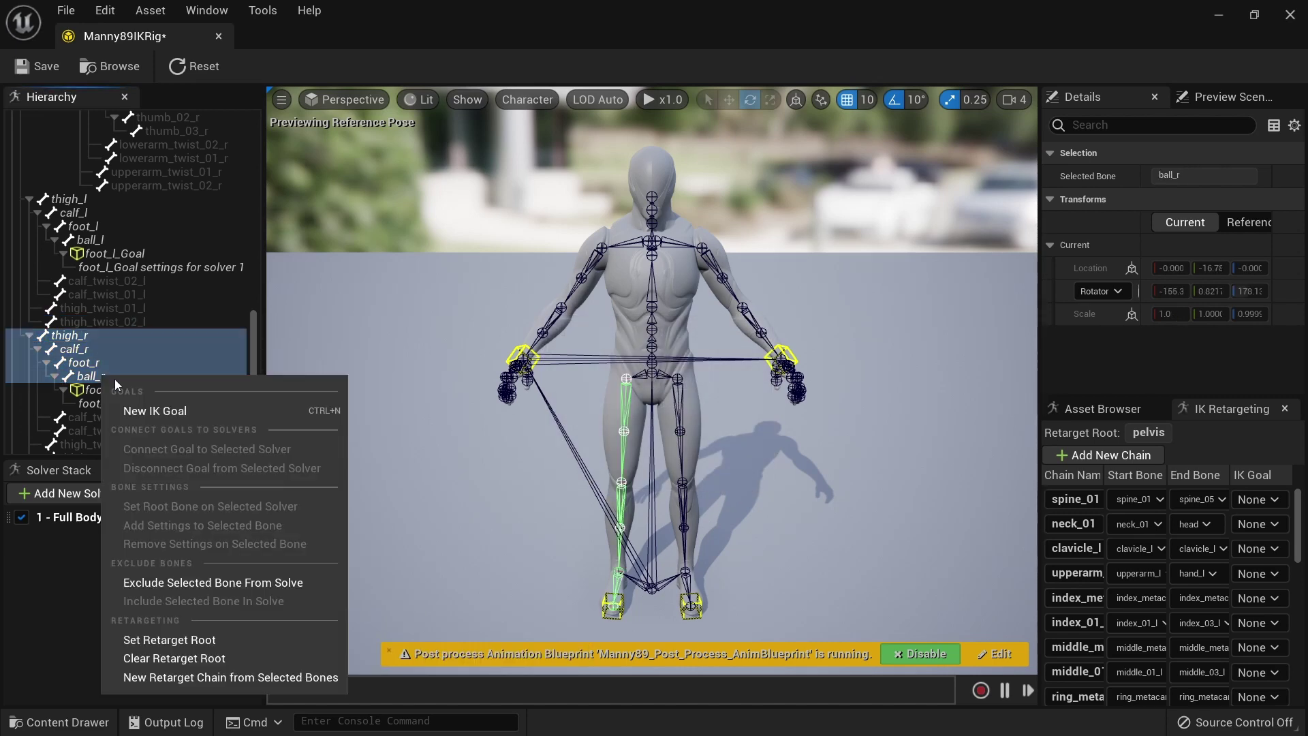
left_click(252, 676)
left_click(758, 480)
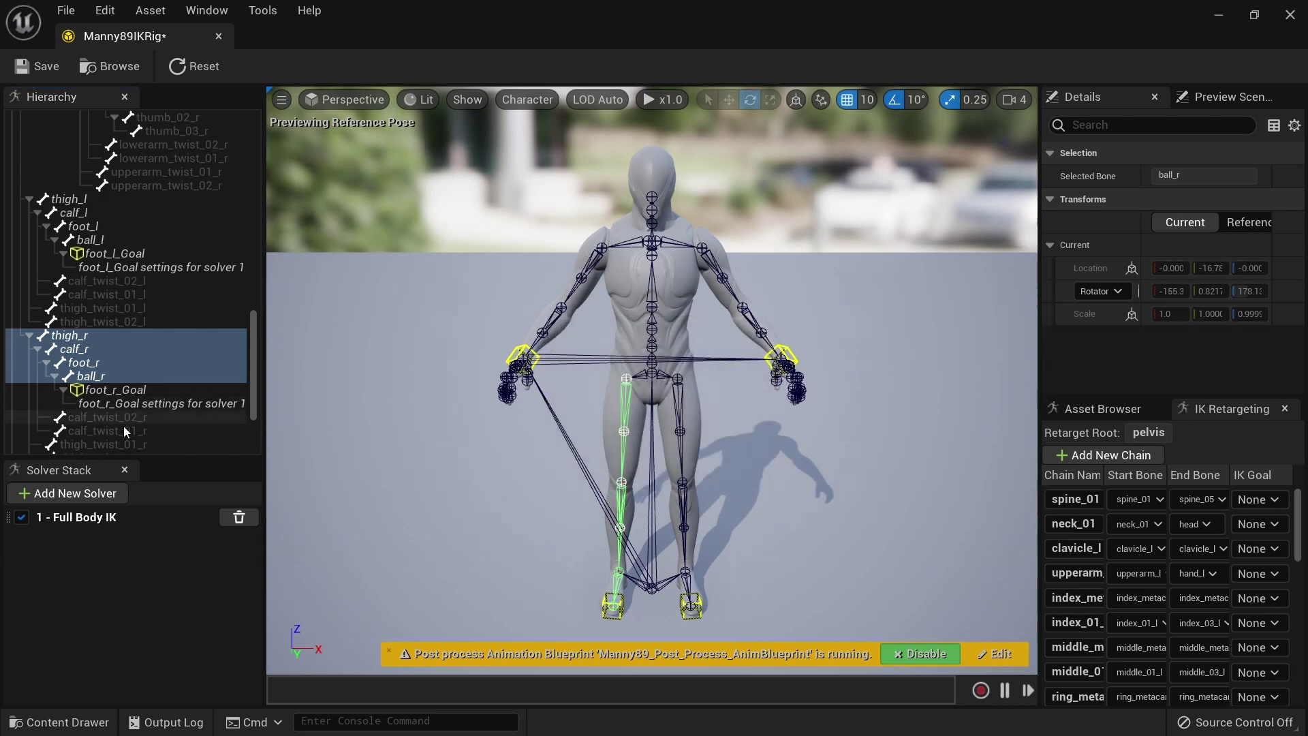
- Add separate retarget chains for calf_twist_02_r and calf_twist_01_r
scroll(124, 426, "down", 3)
right_click(112, 337)
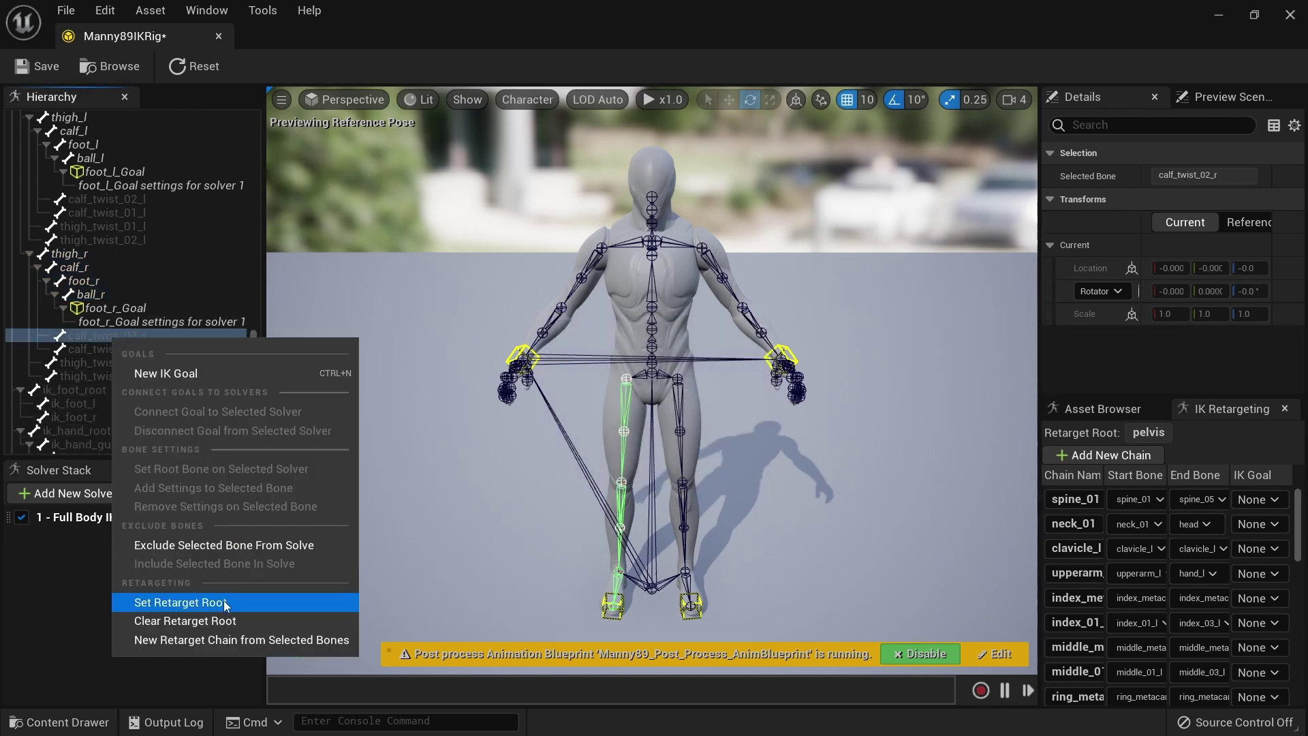
left_click(246, 639)
left_click(752, 475)
right_click(98, 348)
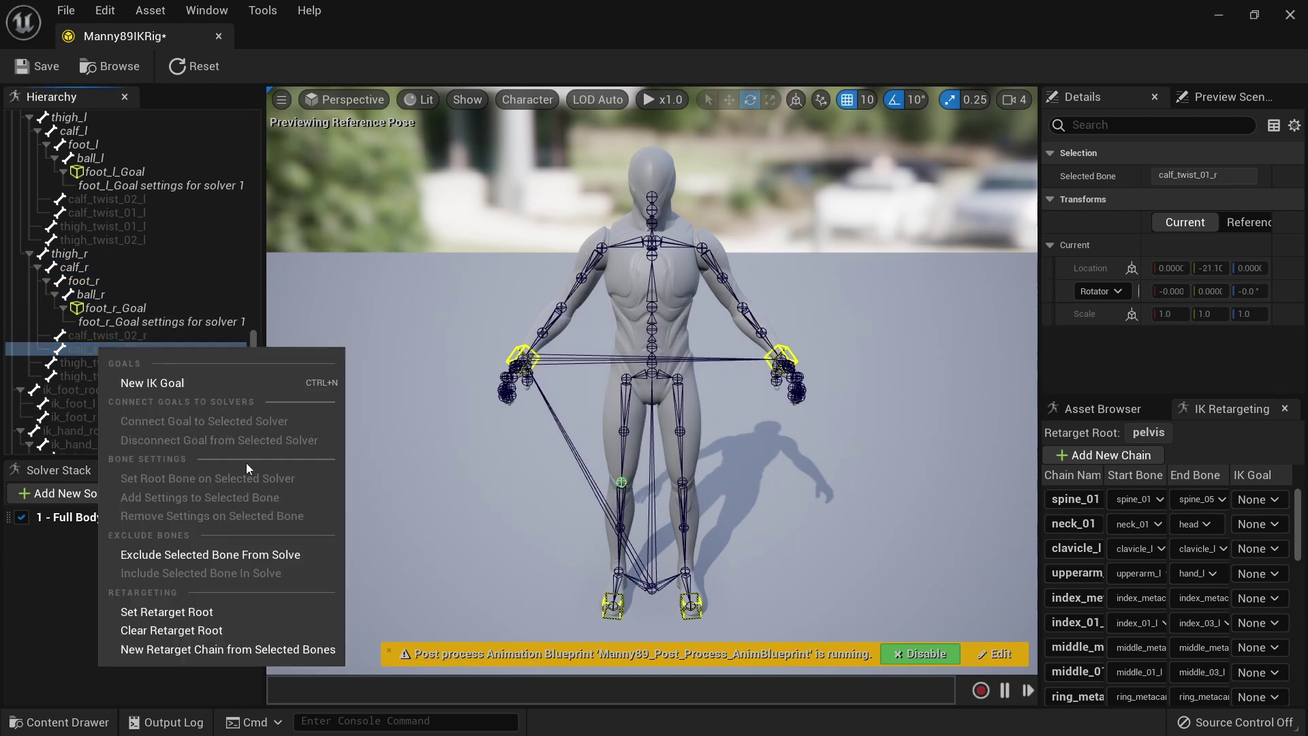
left_click(248, 651)
left_click(748, 476)
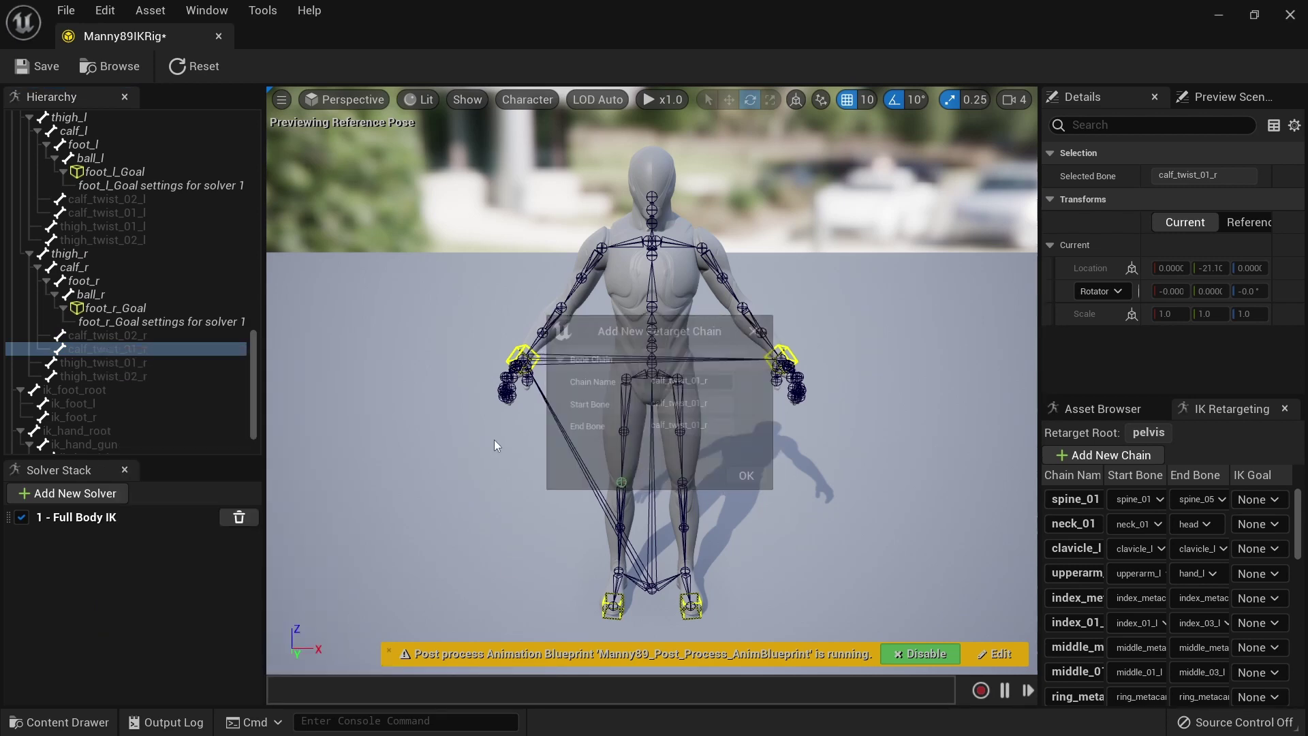
- Add separate retarget chains for thigh_twist_01_r and thigh_twist_02_r
right_click(132, 362)
left_click(267, 664)
left_click(749, 476)
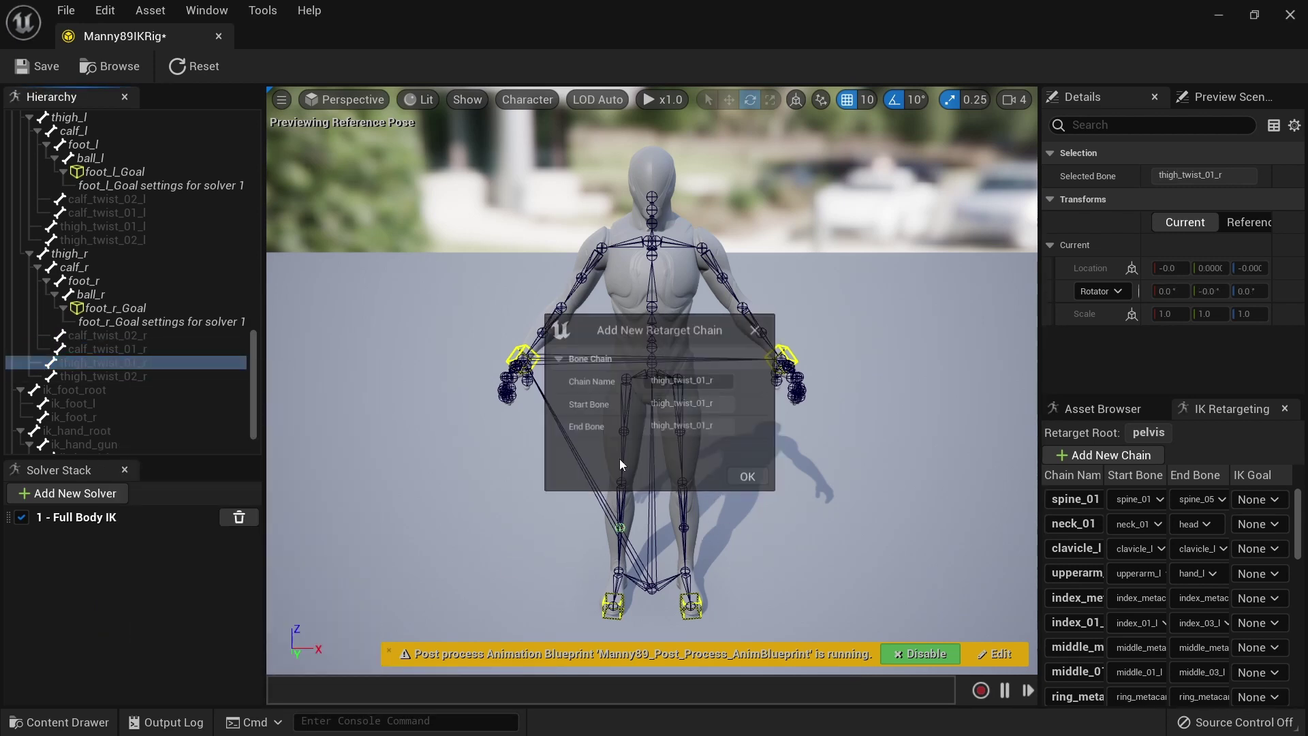
right_click(76, 376)
left_click(223, 678)
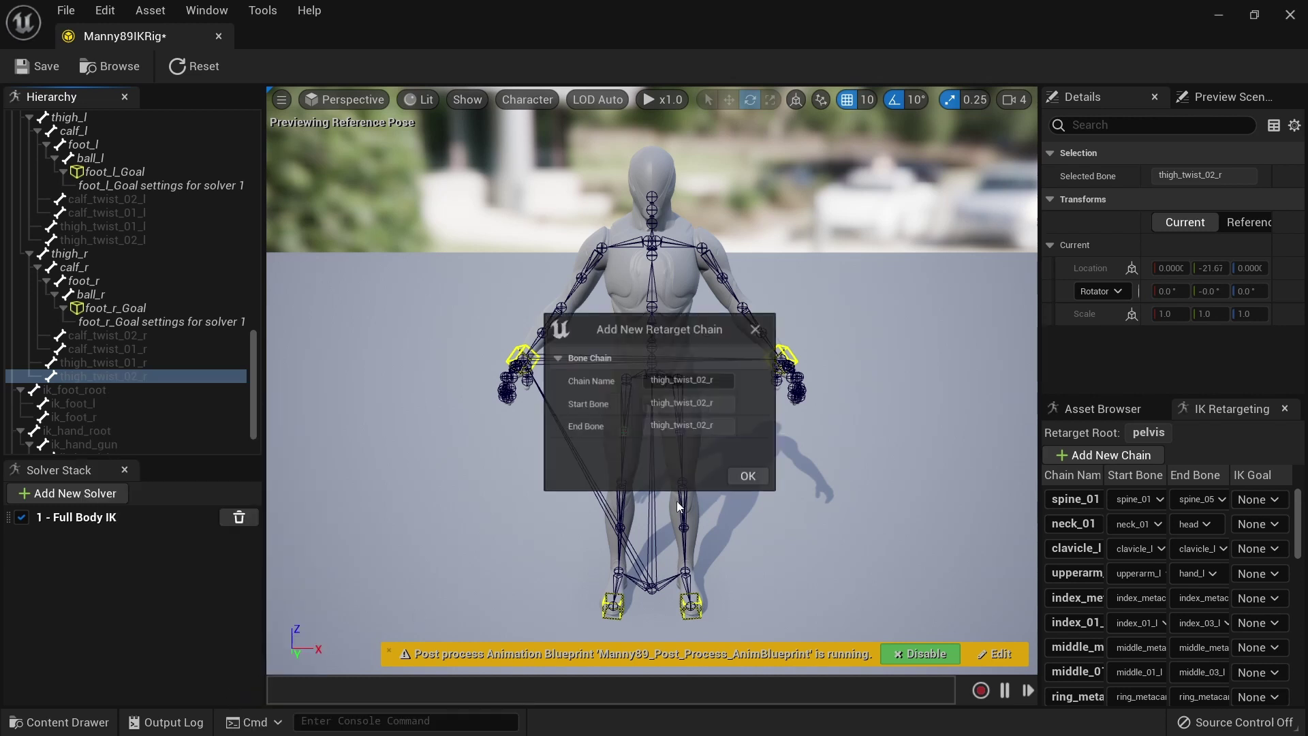
left_click(746, 477)
- Make a single-bone retarget chain named root from the root bone at the top of the Hierarchy
left_click_drag(255, 362, 255, 392)
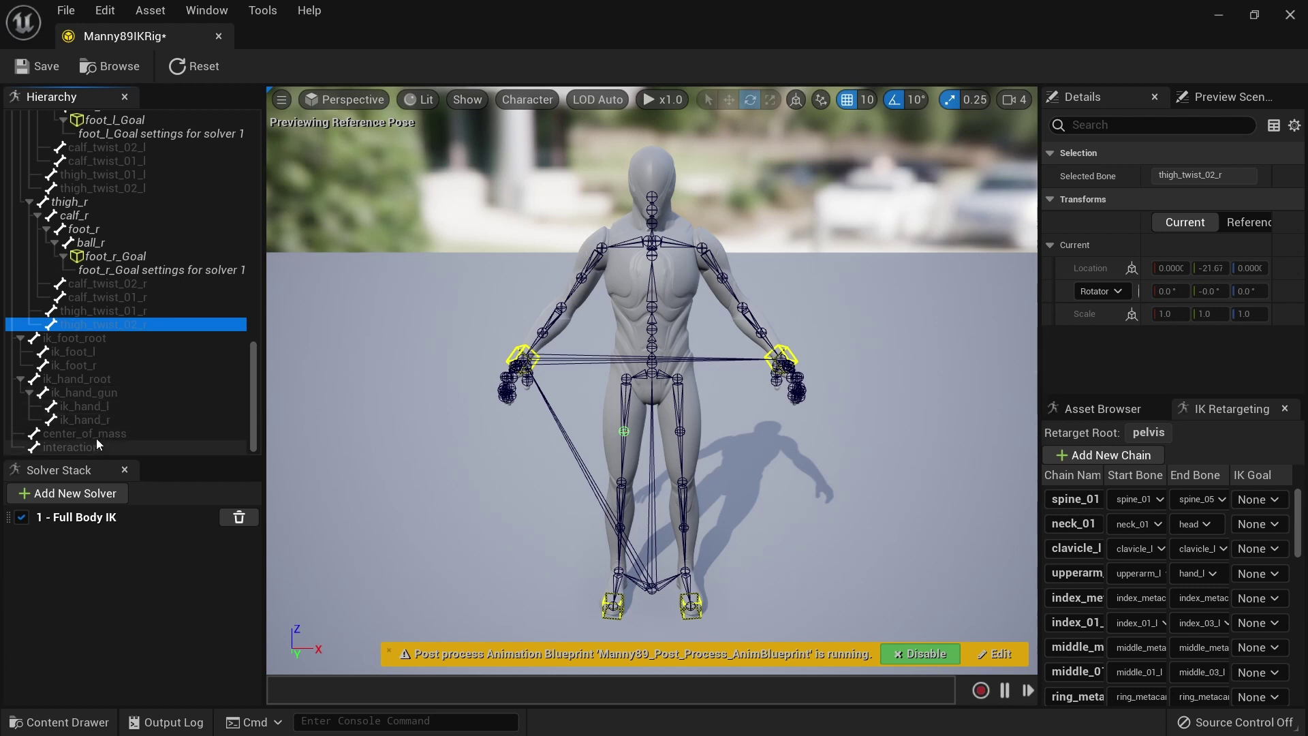
left_click_drag(255, 377, 234, 132)
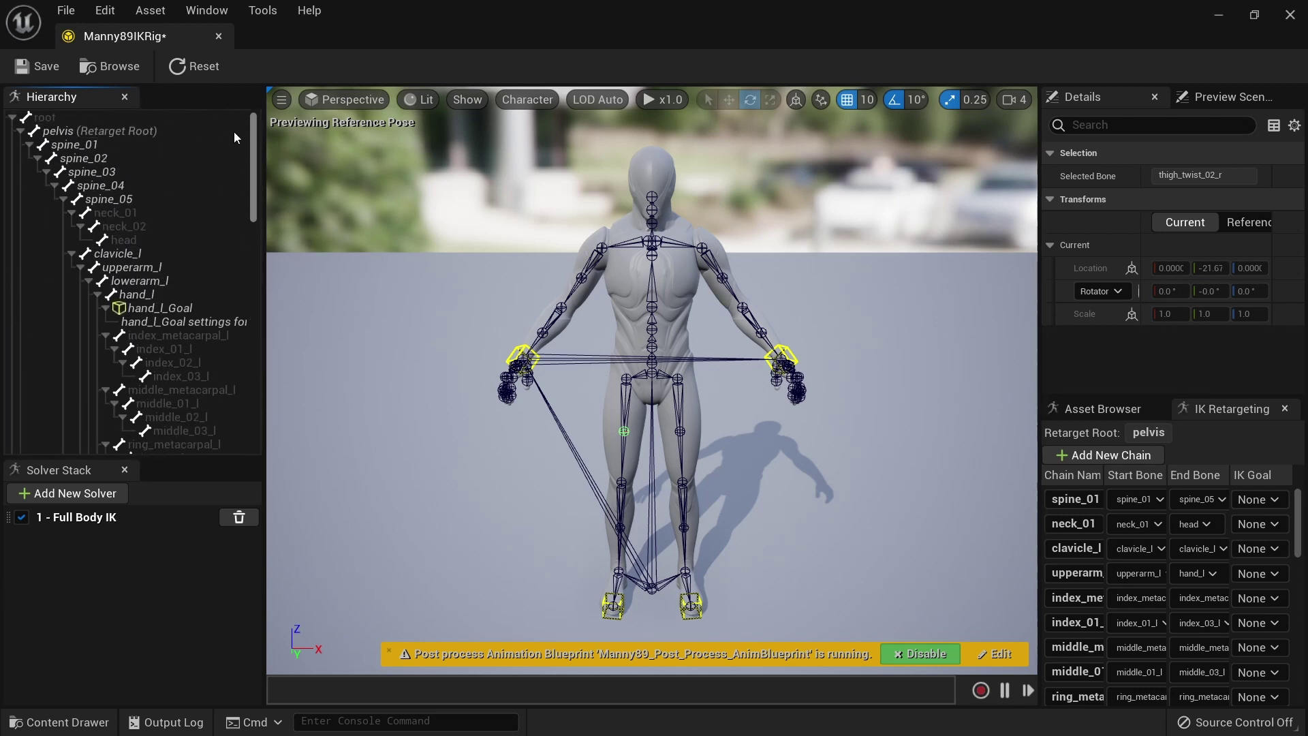
left_click(46, 117)
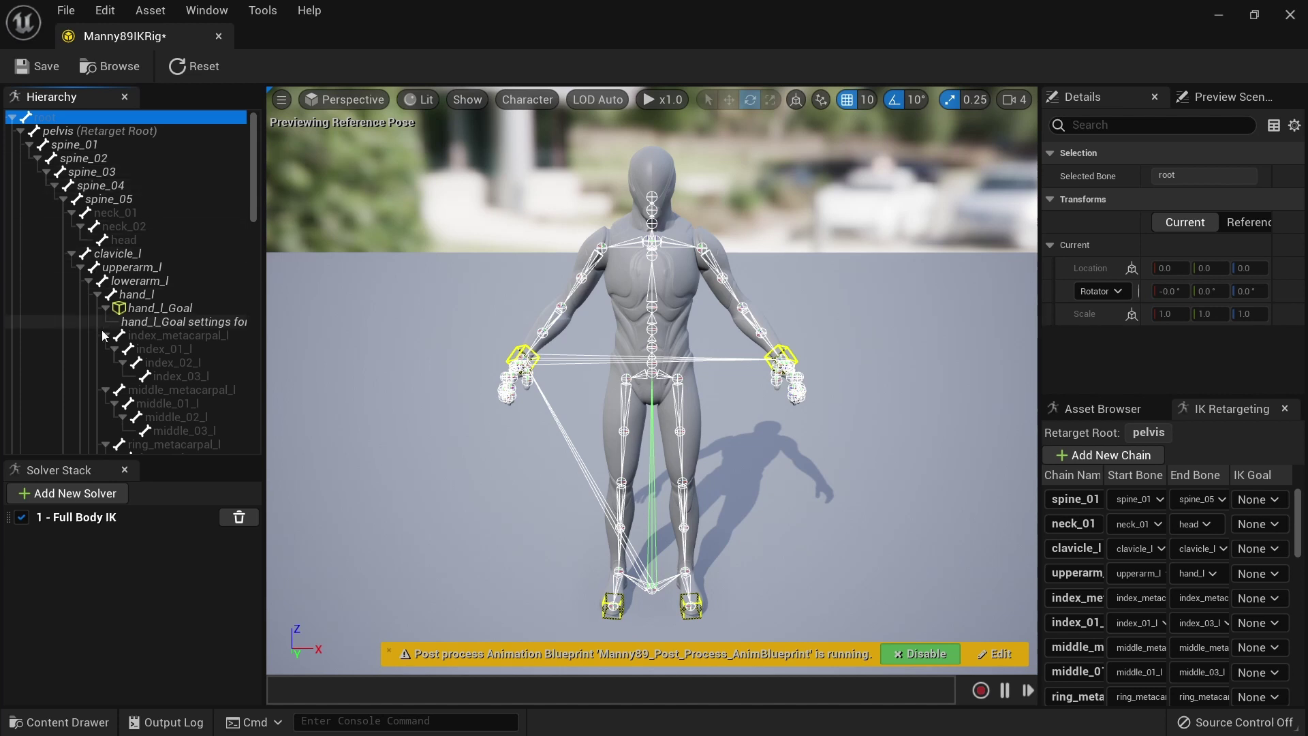
right_click(48, 122)
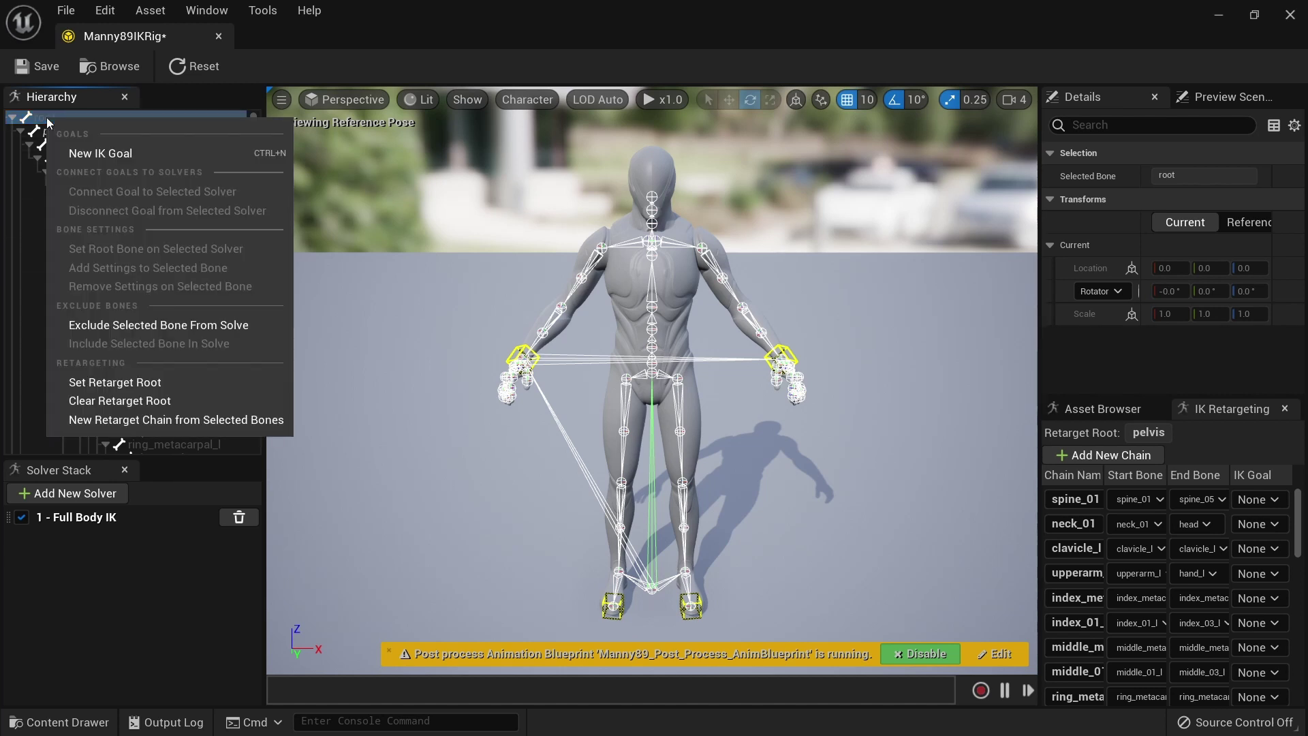
left_click(194, 419)
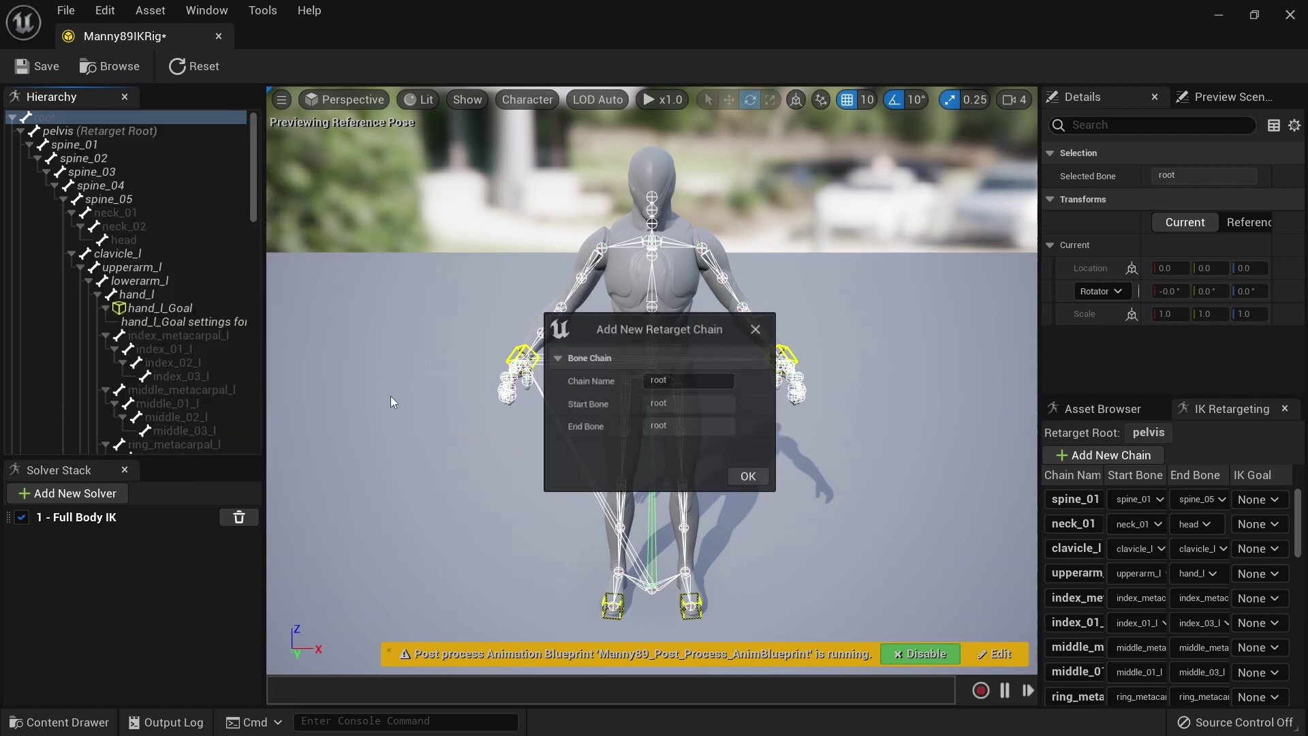
left_click(738, 476)
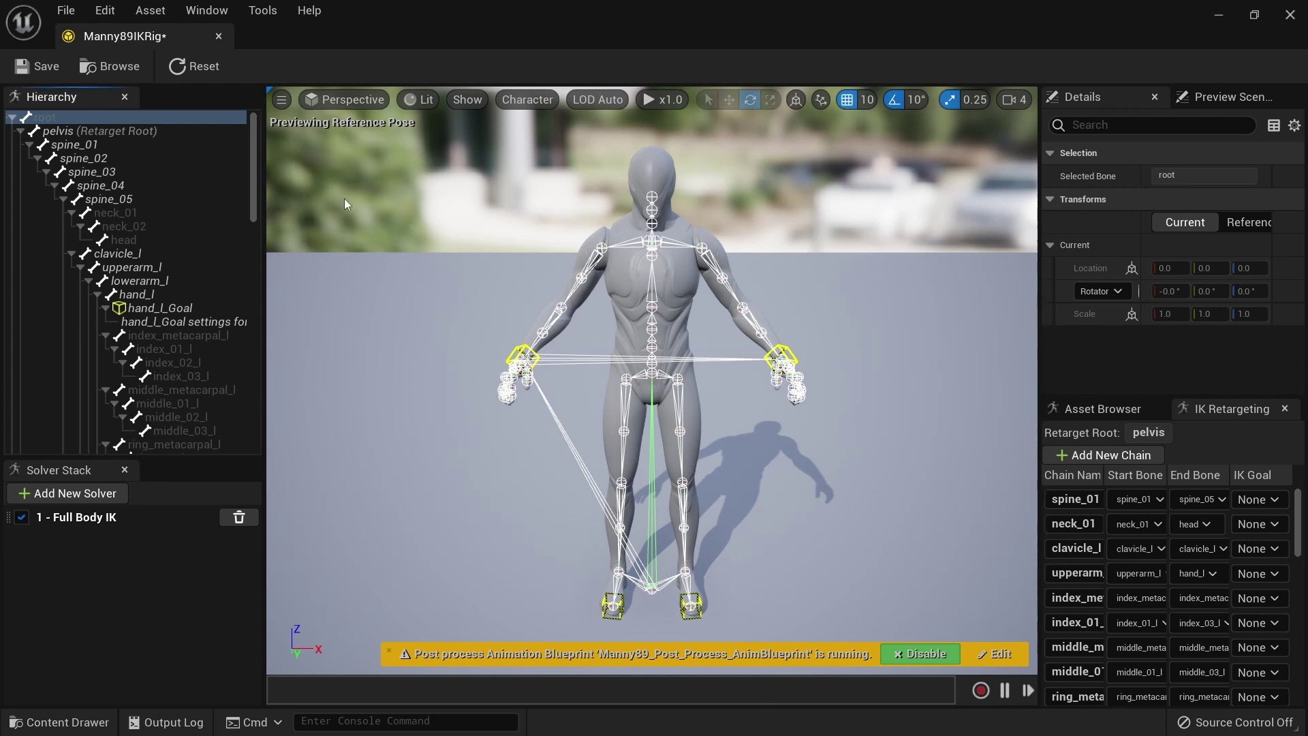
- Inspect ik_foot_root, ik_foot_l/r, ik_hand_root, ik_hand_gun, ik_hand_l/r, then select 1 - Full Body IK
left_click_drag(254, 164, 268, 414)
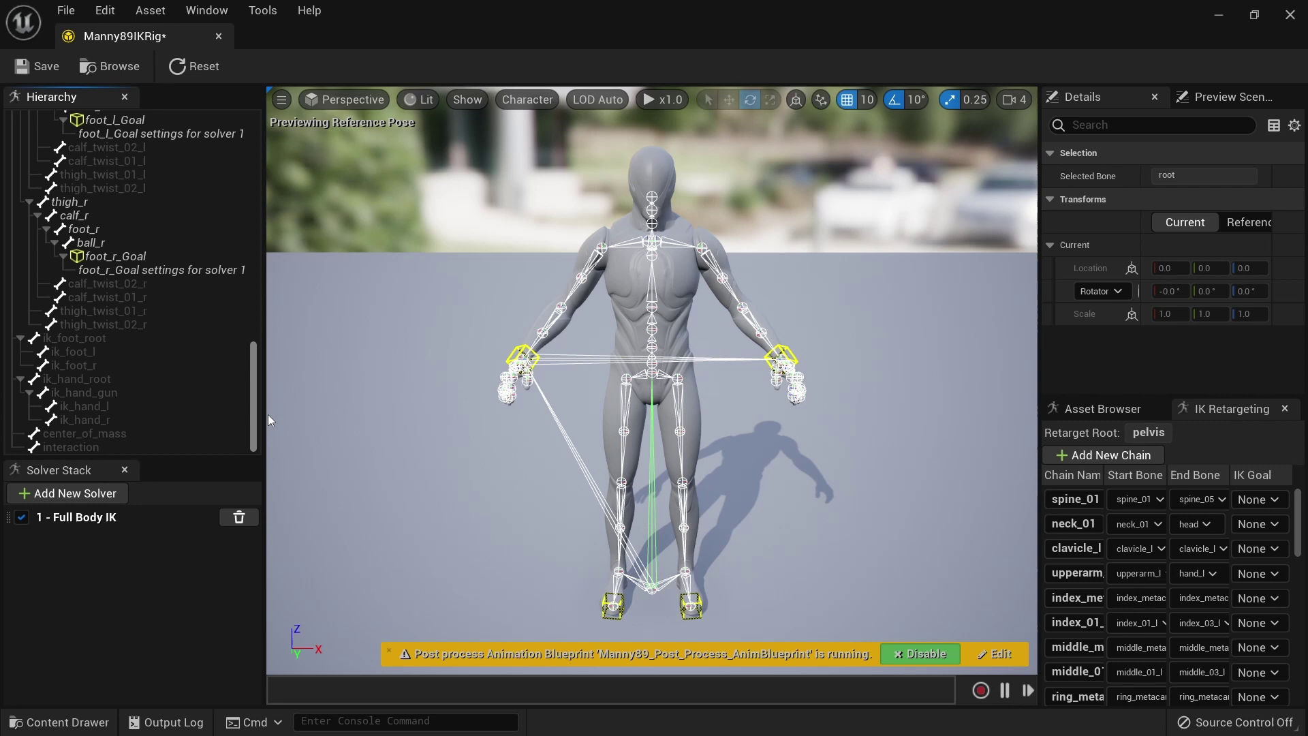
left_click(80, 342)
left_click(105, 353)
left_click(109, 365)
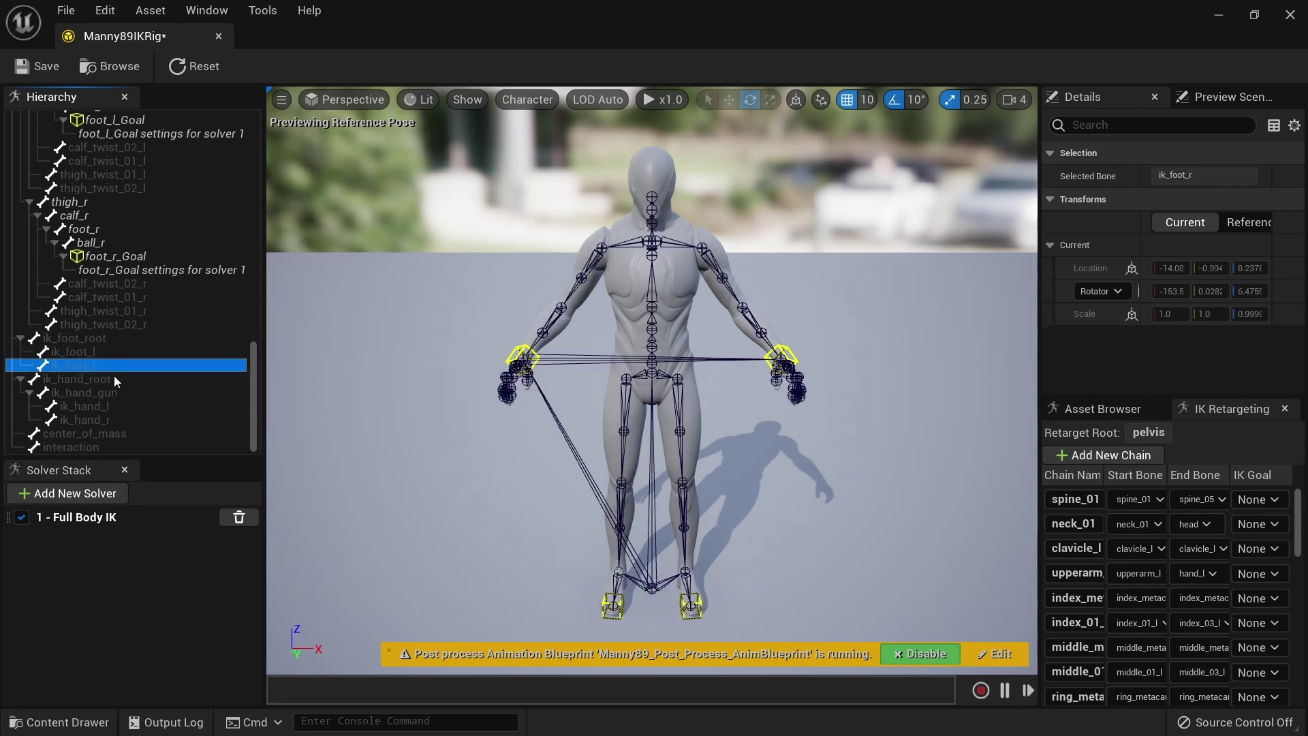
left_click(116, 379)
left_click(120, 393)
left_click(124, 406)
left_click(124, 420)
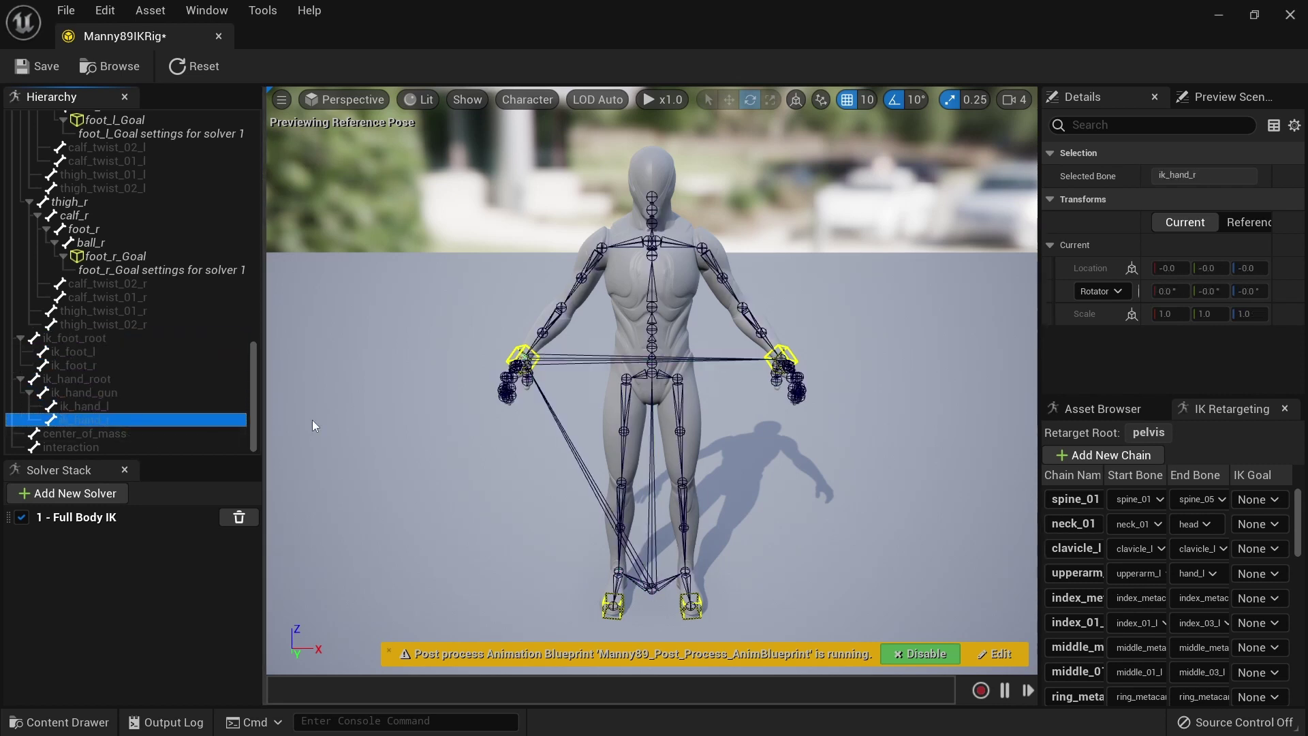
left_click_drag(256, 386, 239, 146)
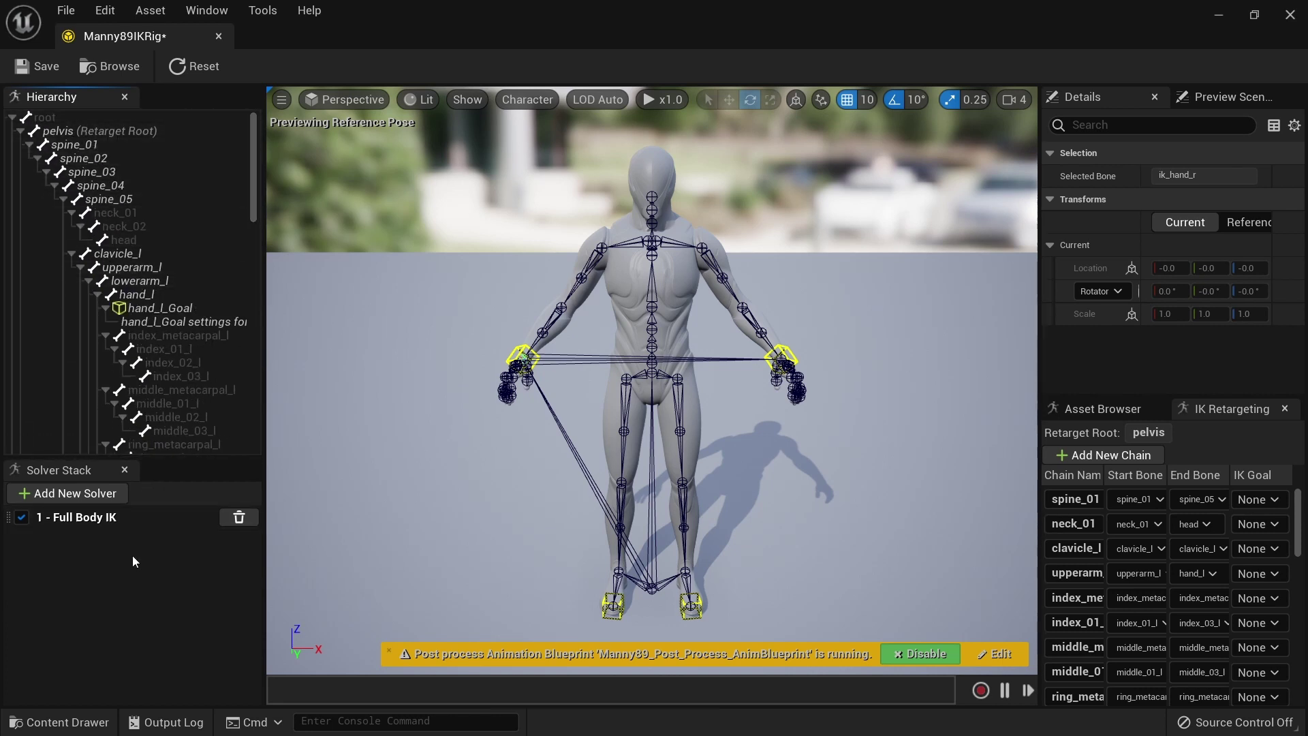
left_click(94, 519)
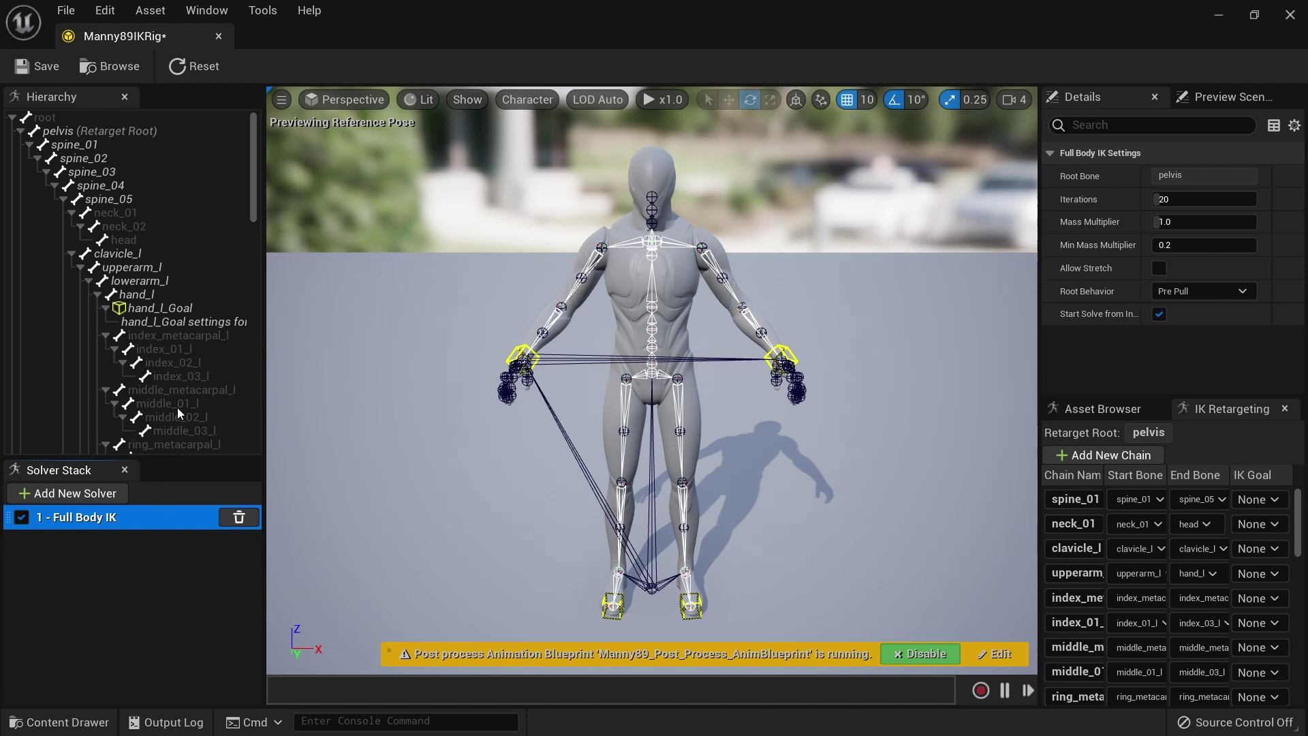
- Add Full Body IK bone settings to spine_01, spine_02, spine_03, spine_04 and spine_05
right_click(90, 146)
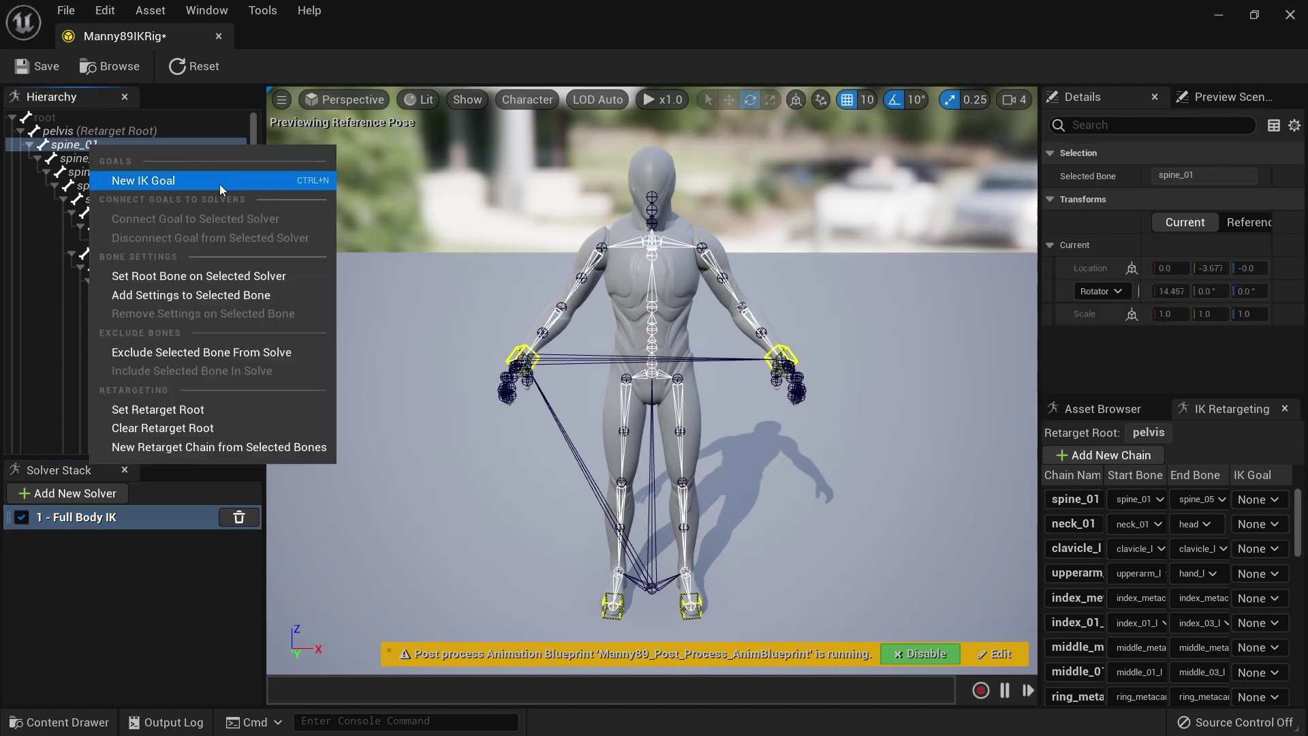
left_click(222, 295)
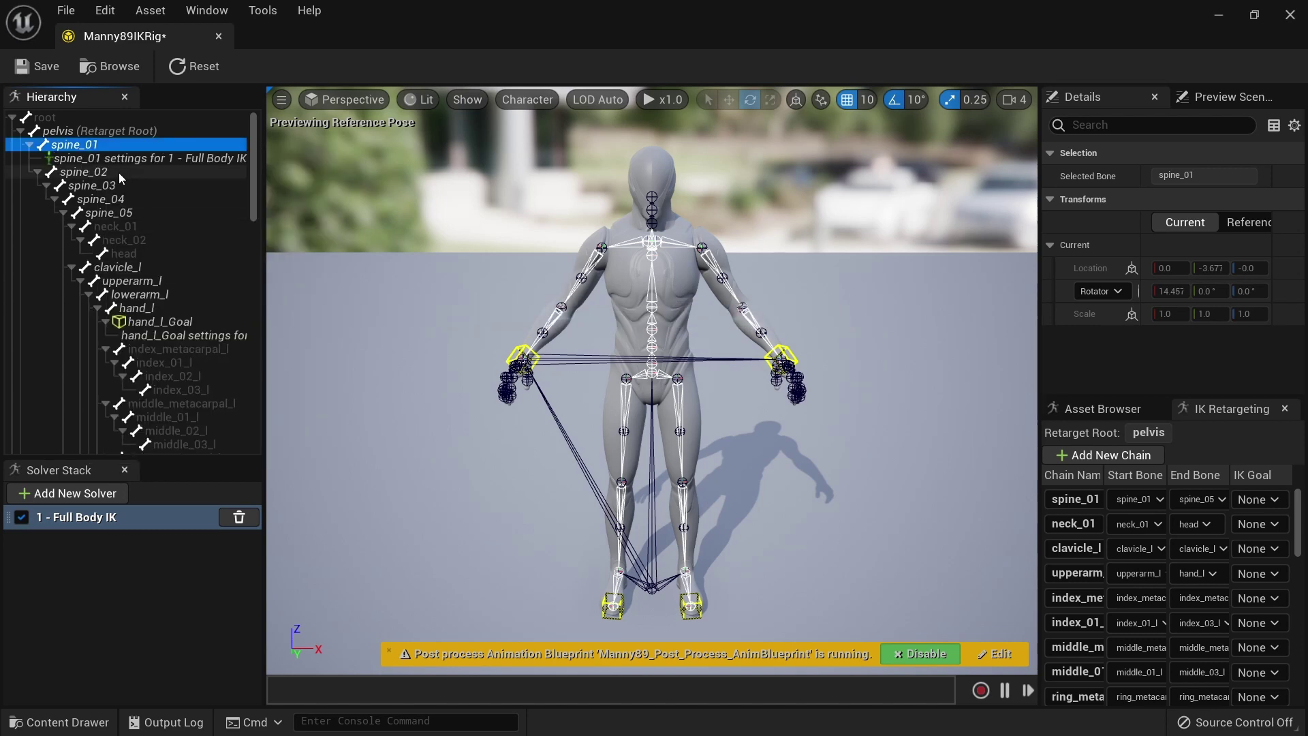
right_click(119, 173)
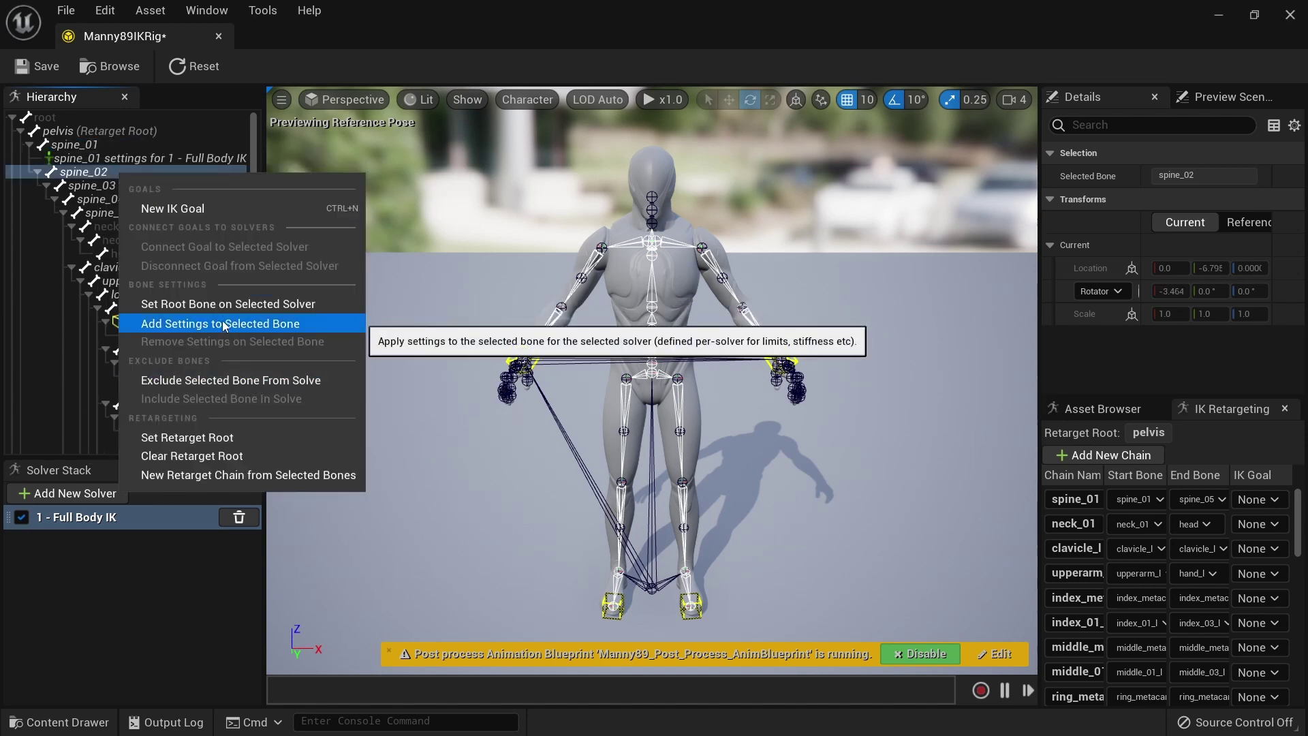
left_click(222, 321)
right_click(113, 200)
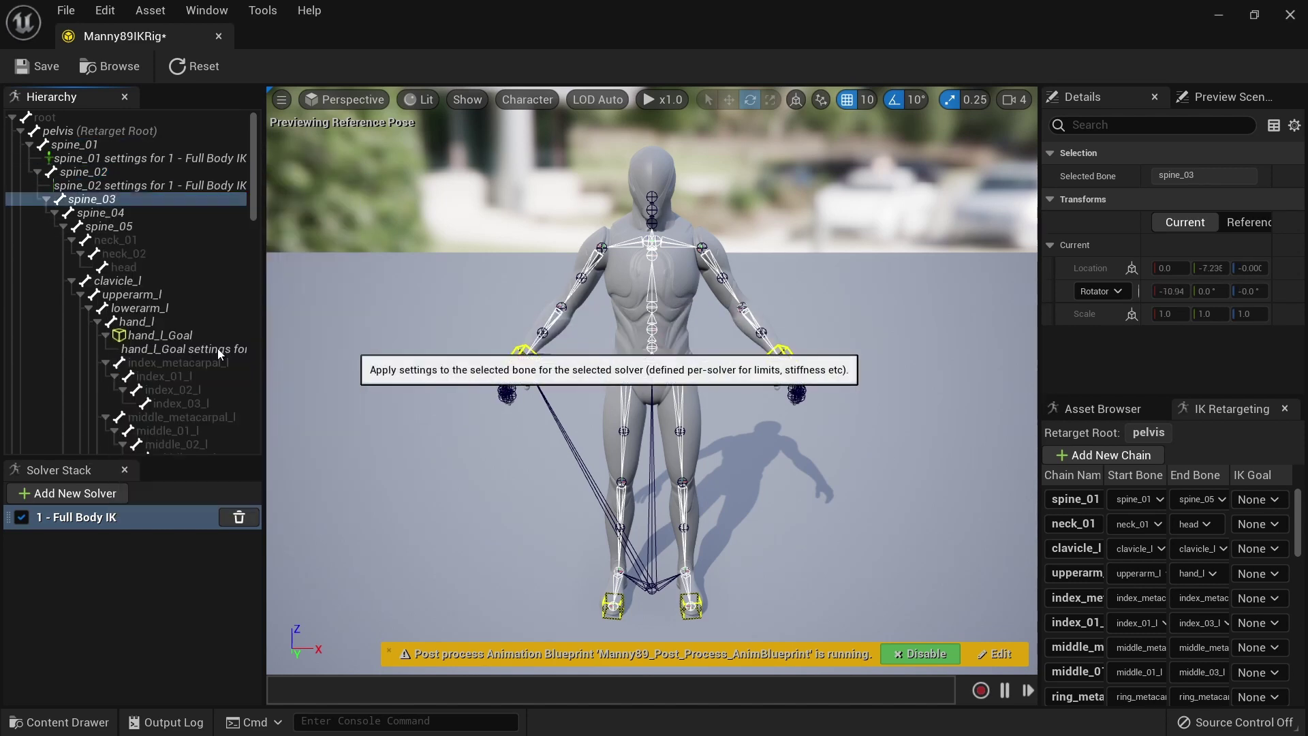
left_click(218, 349)
right_click(135, 230)
left_click(239, 378)
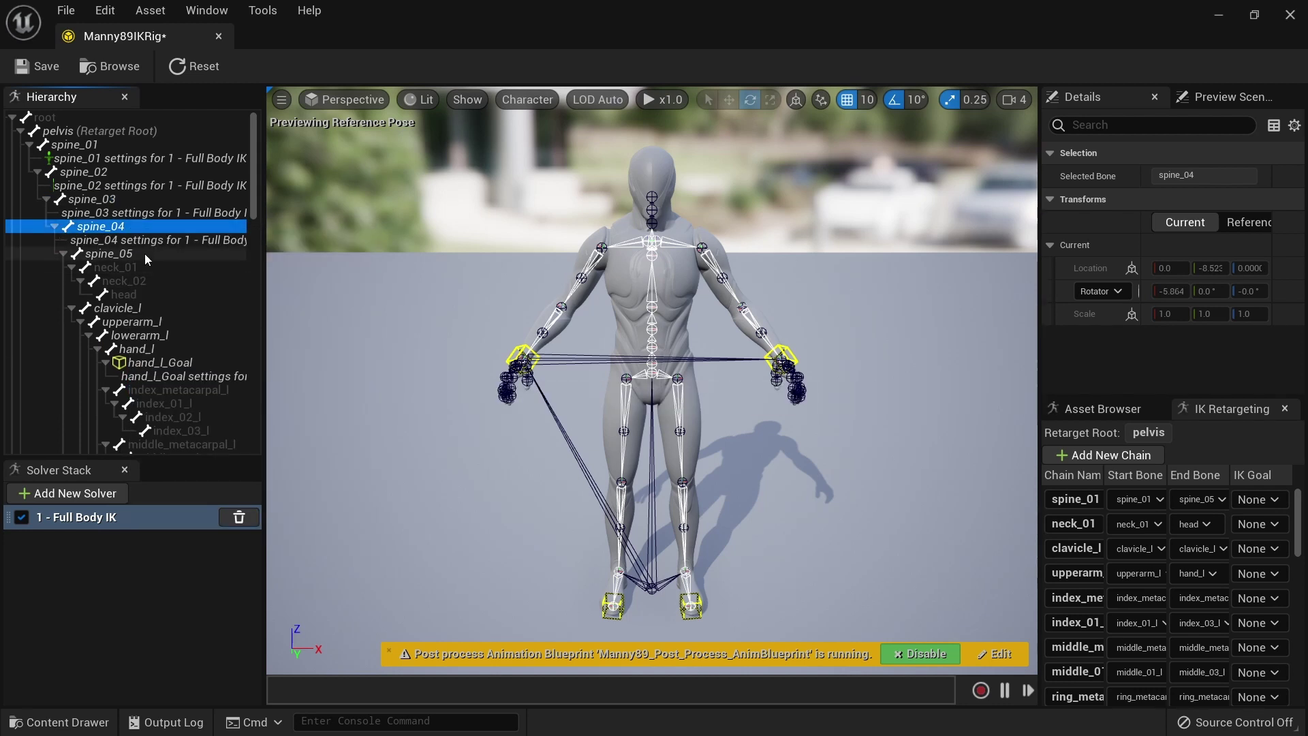
right_click(144, 254)
left_click(267, 407)
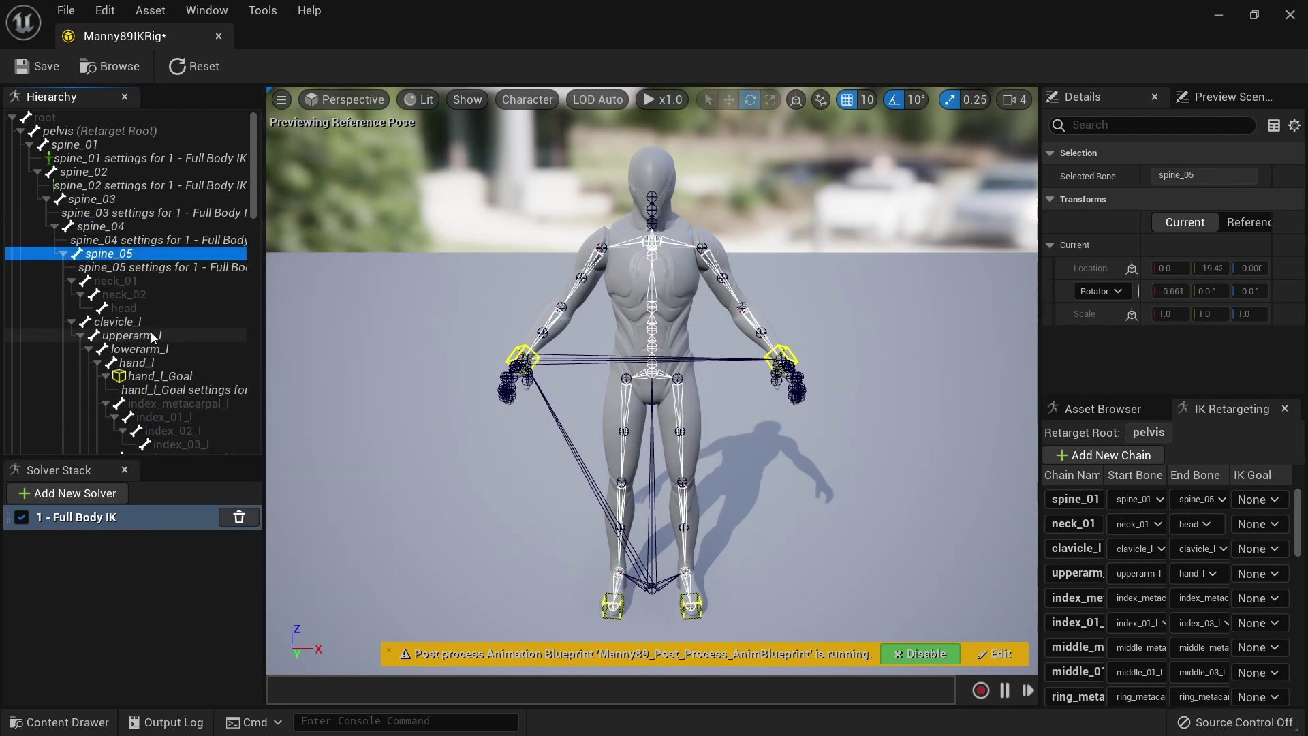
- Add Full Body IK bone settings to clavicle_l and lowerarm_l
right_click(134, 320)
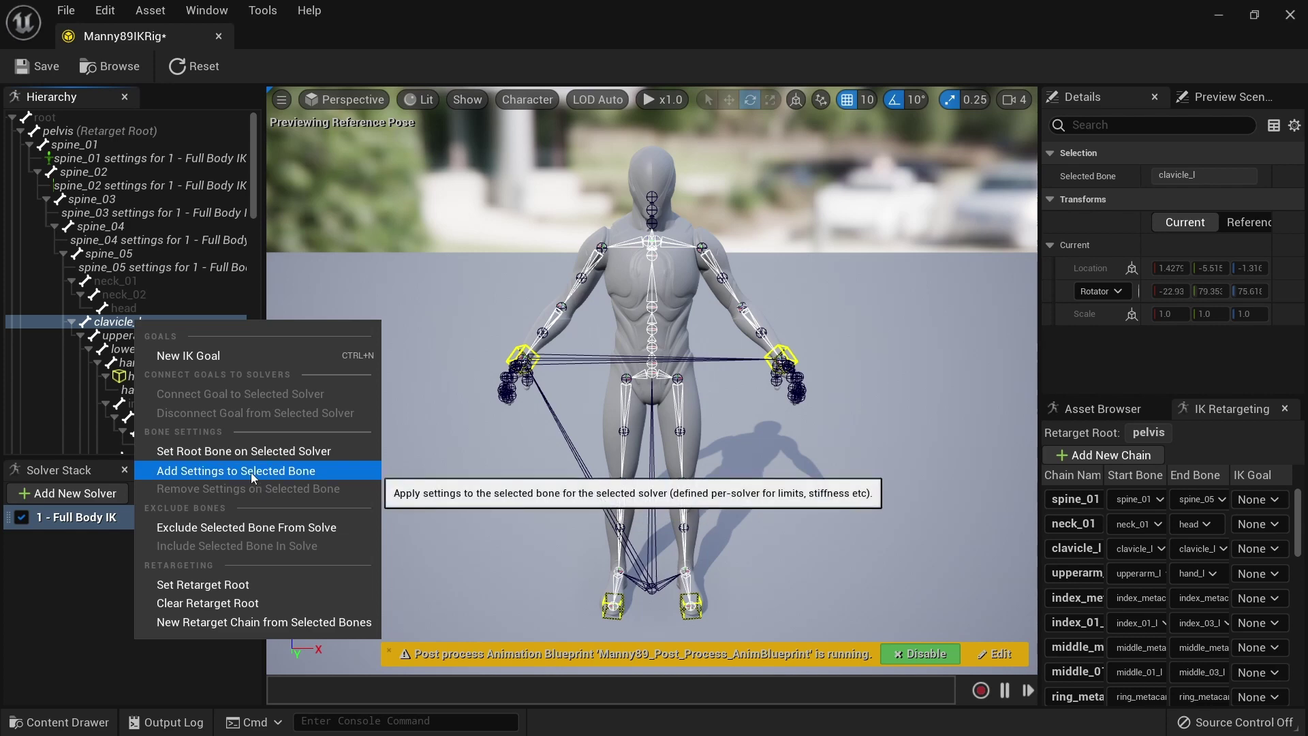
left_click(251, 472)
right_click(165, 359)
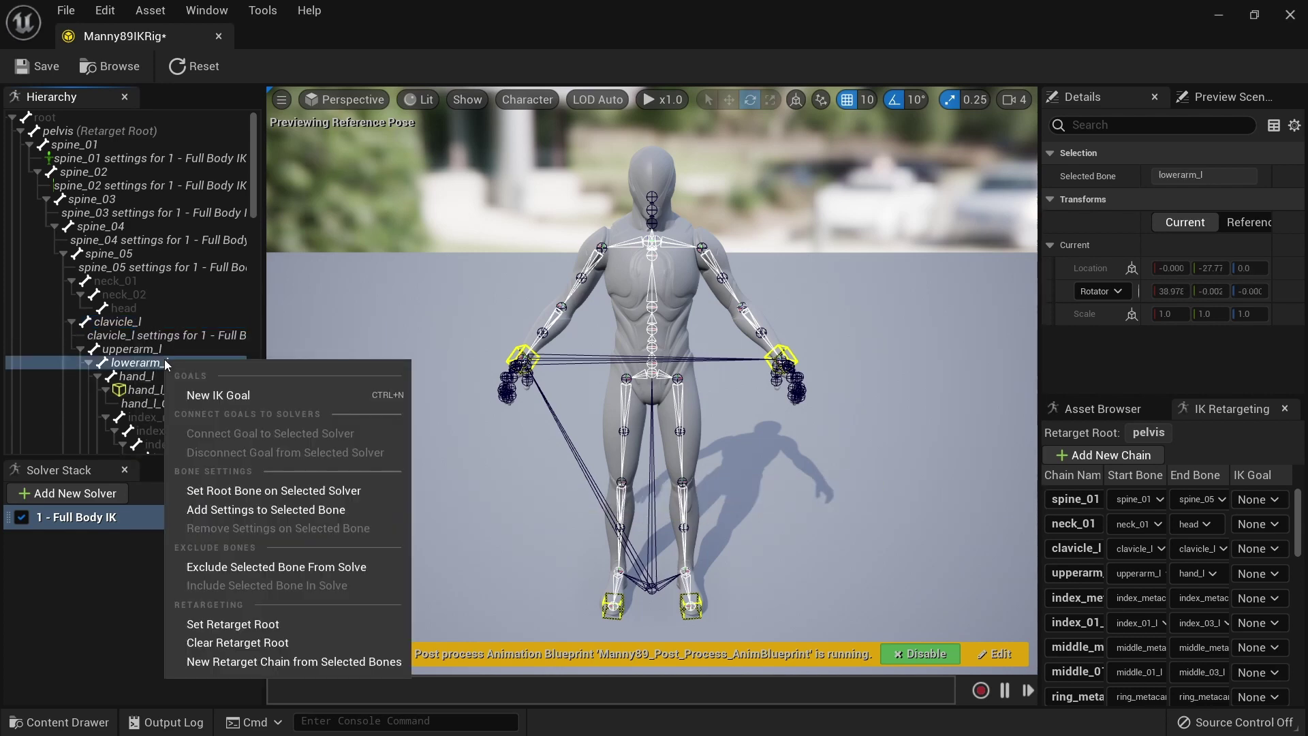
left_click(284, 513)
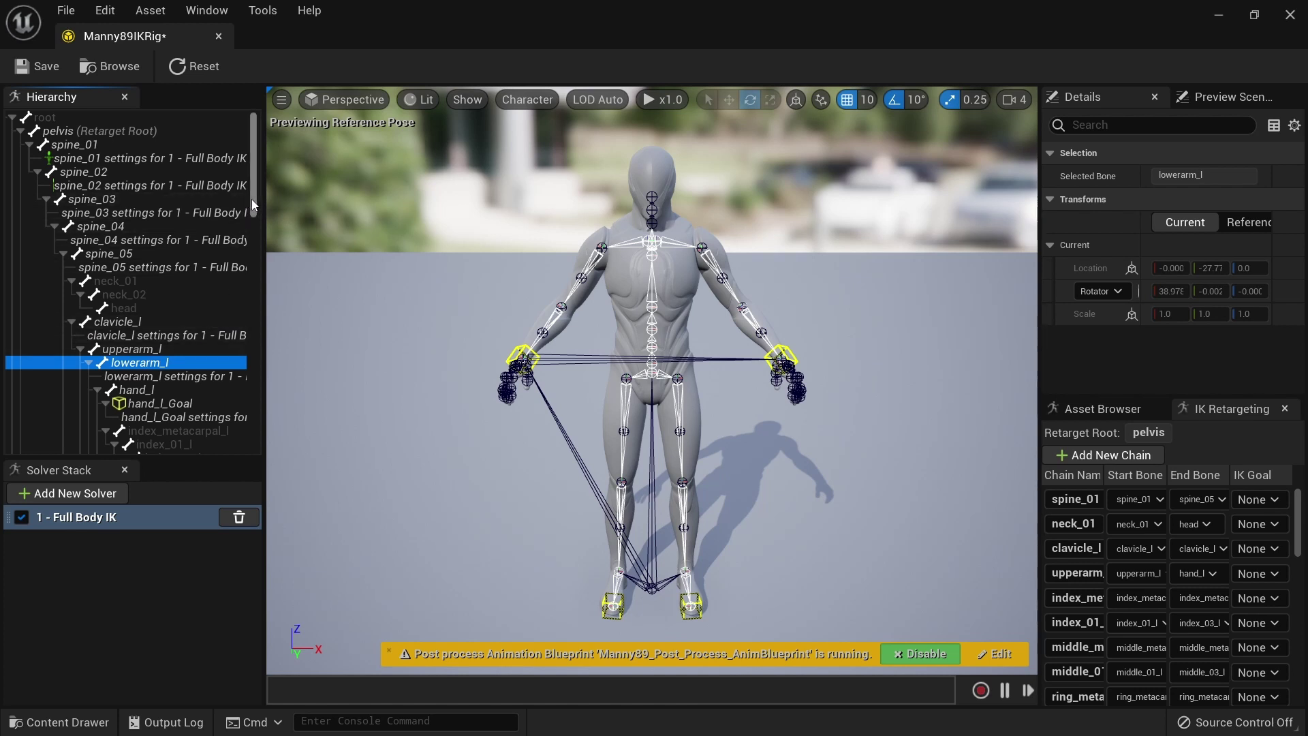
left_click_drag(251, 199, 247, 333)
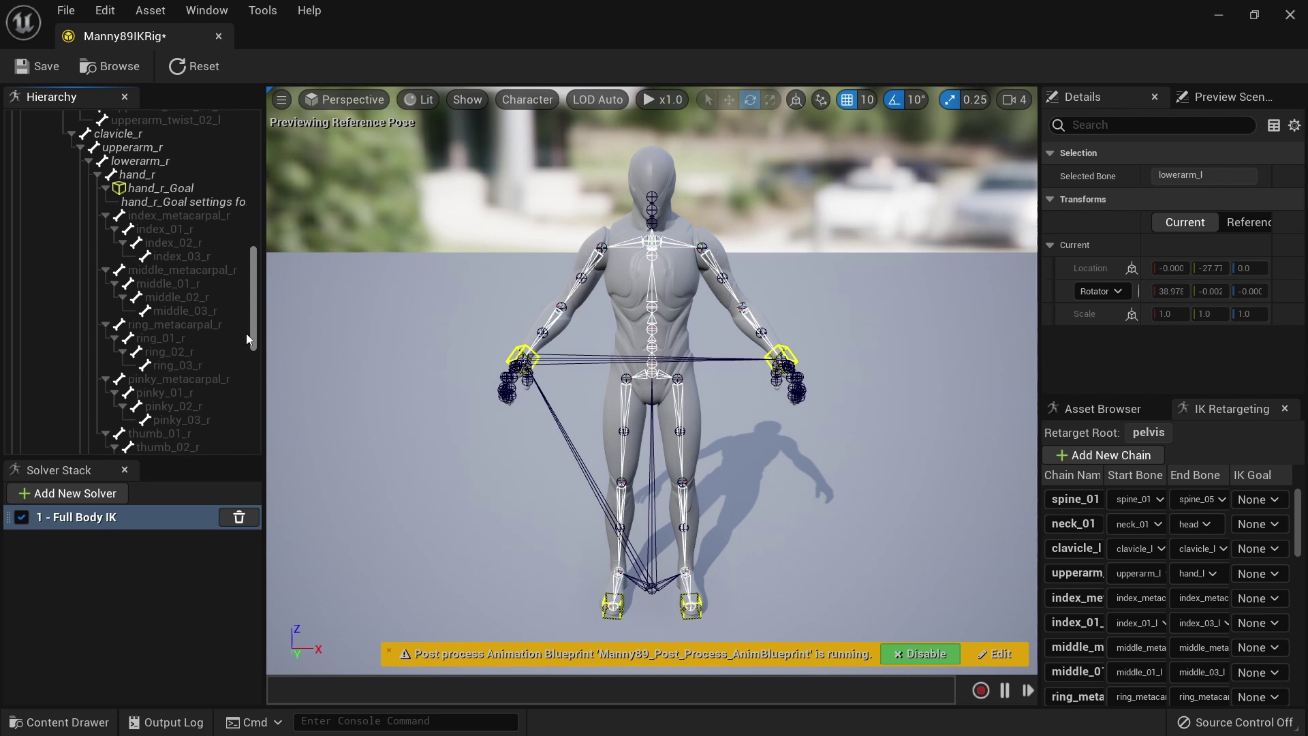
- Add Full Body IK bone settings to clavicle_r and lowerarm_r
right_click(128, 133)
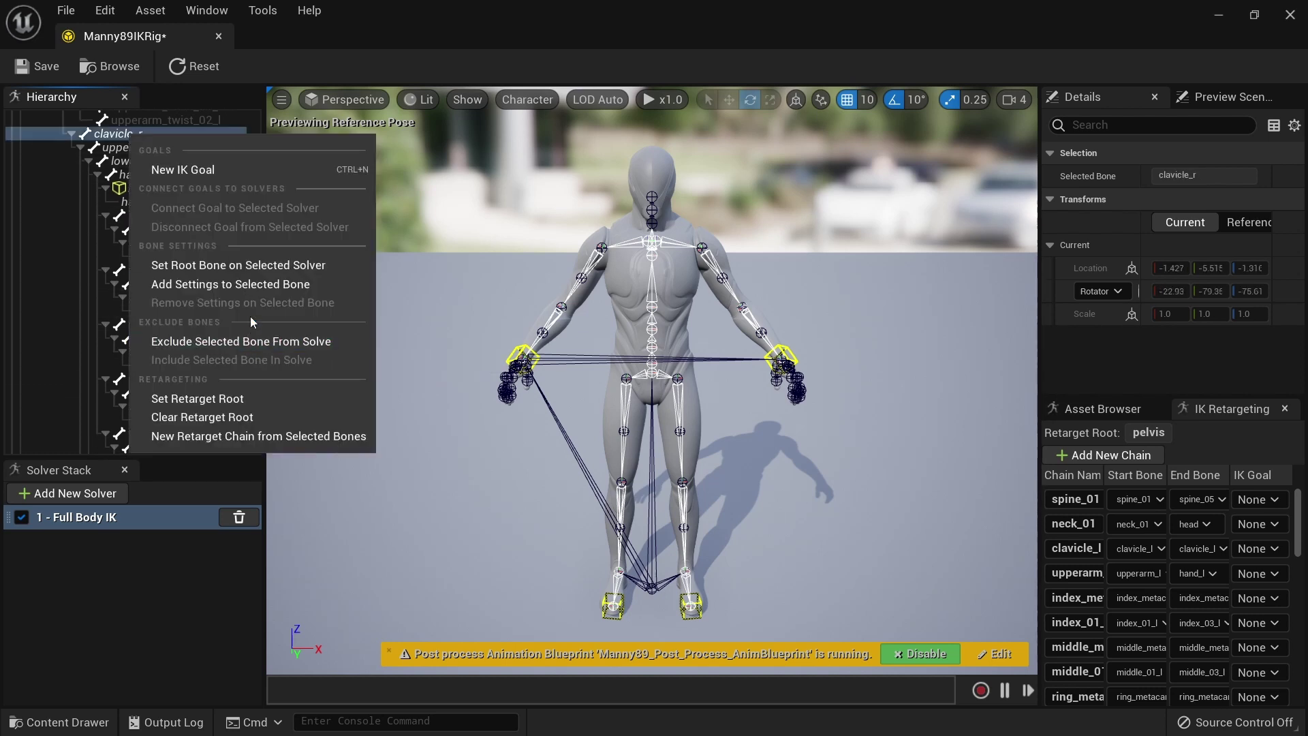
left_click(232, 284)
right_click(151, 174)
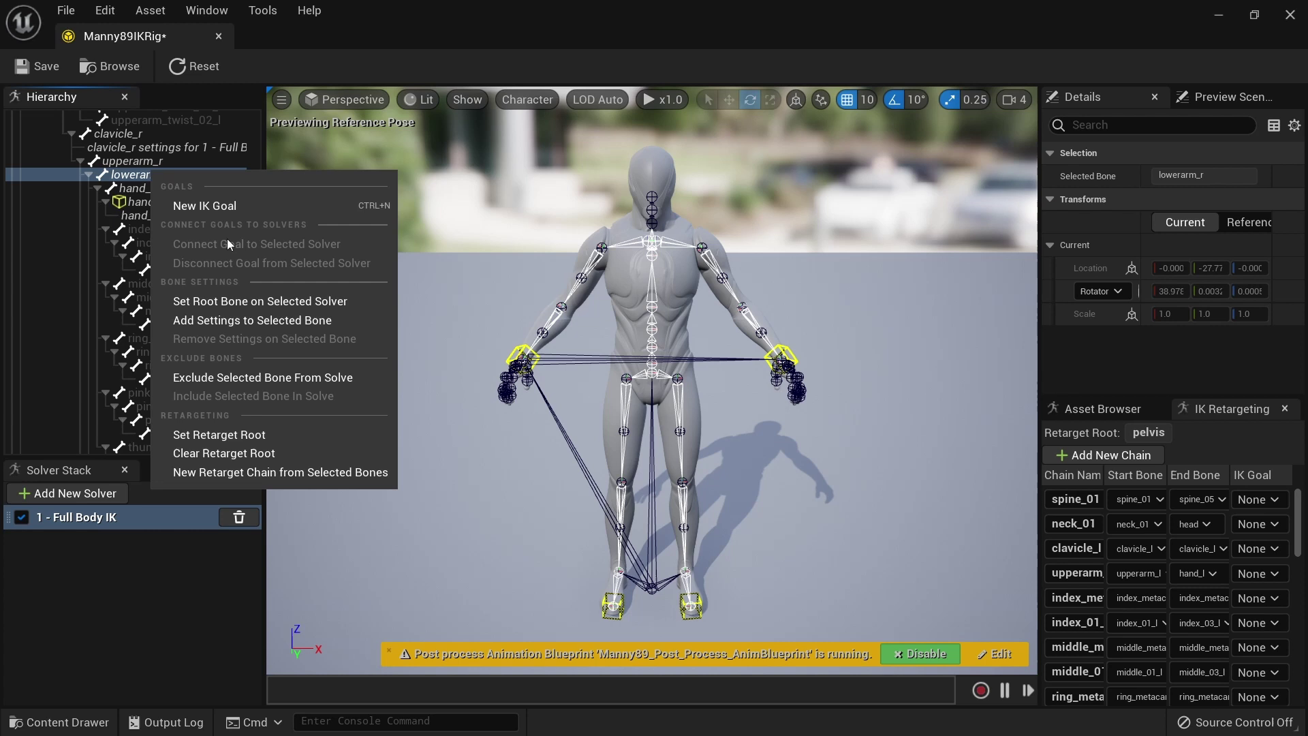
left_click(231, 320)
left_click_drag(257, 293, 262, 357)
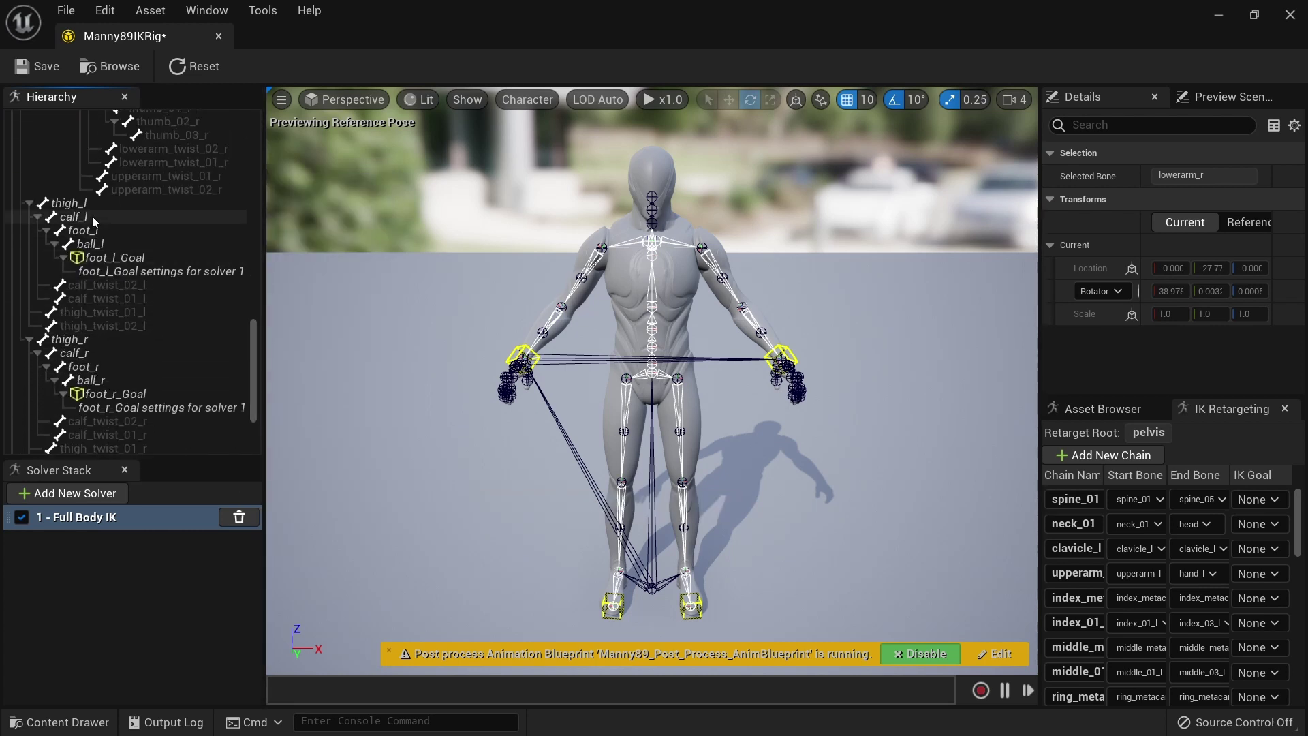
- Reselect the Full Body IK solver and add its bone settings to thigh_l
key("Escape")
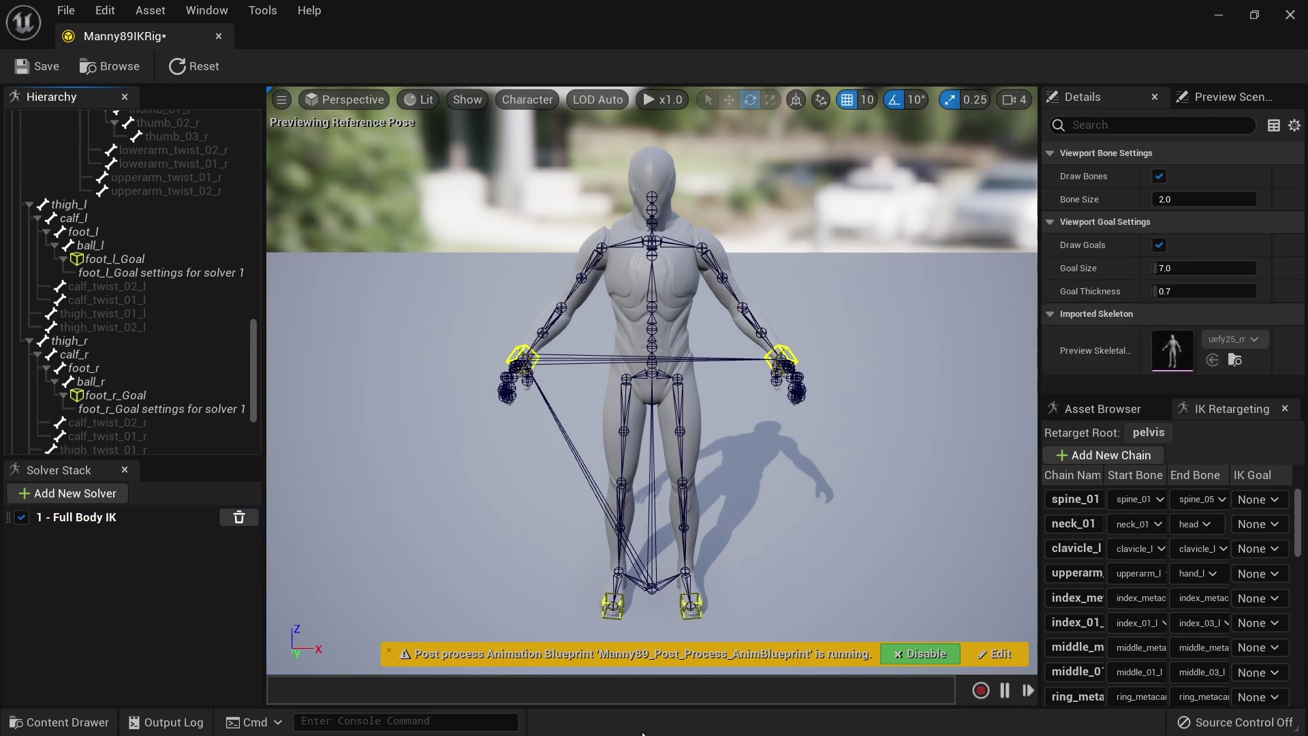
right_click(92, 202)
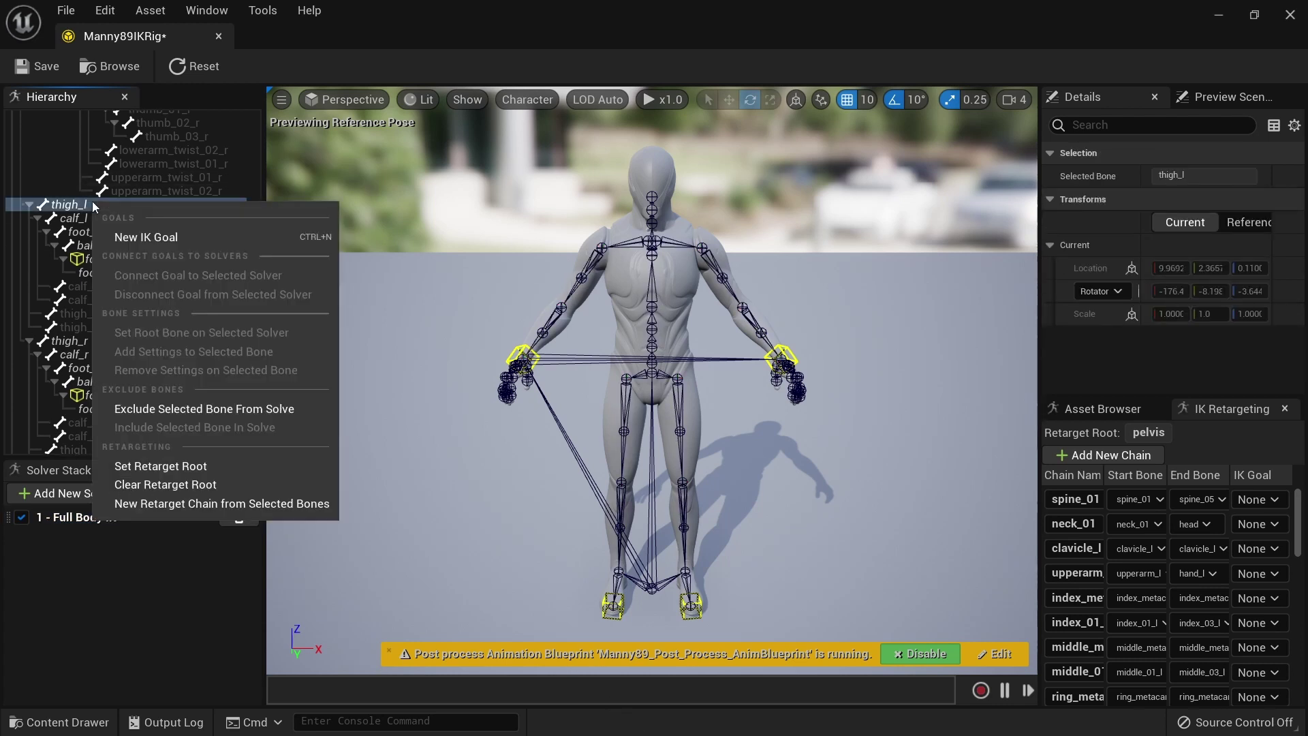
left_click(88, 538)
left_click(75, 493)
left_click(119, 517)
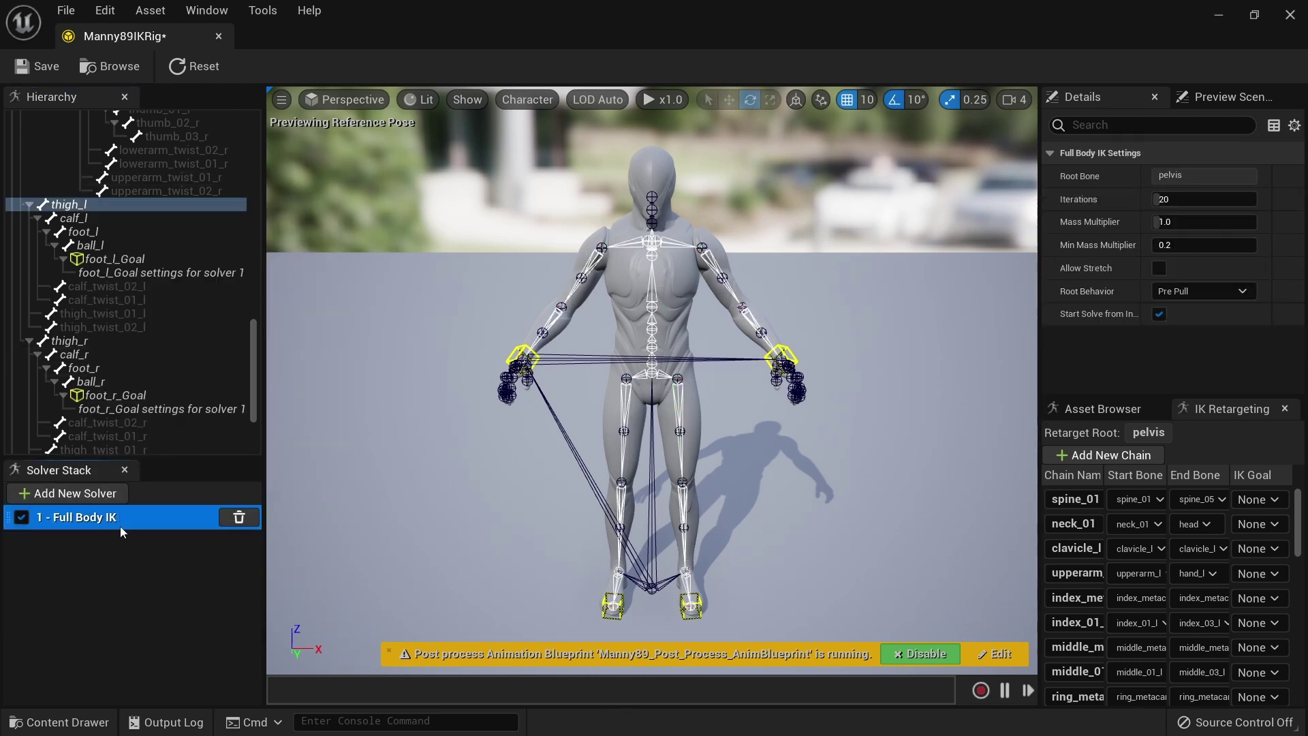
right_click(105, 203)
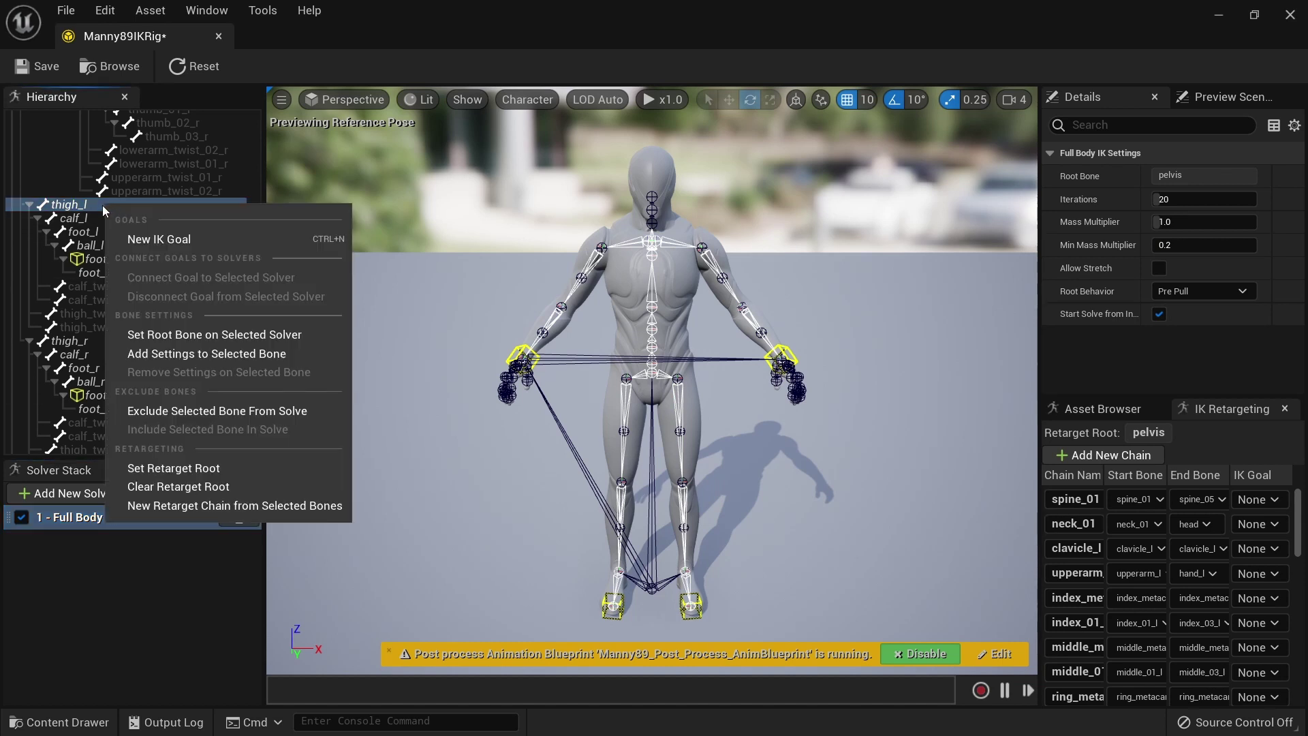
left_click(199, 357)
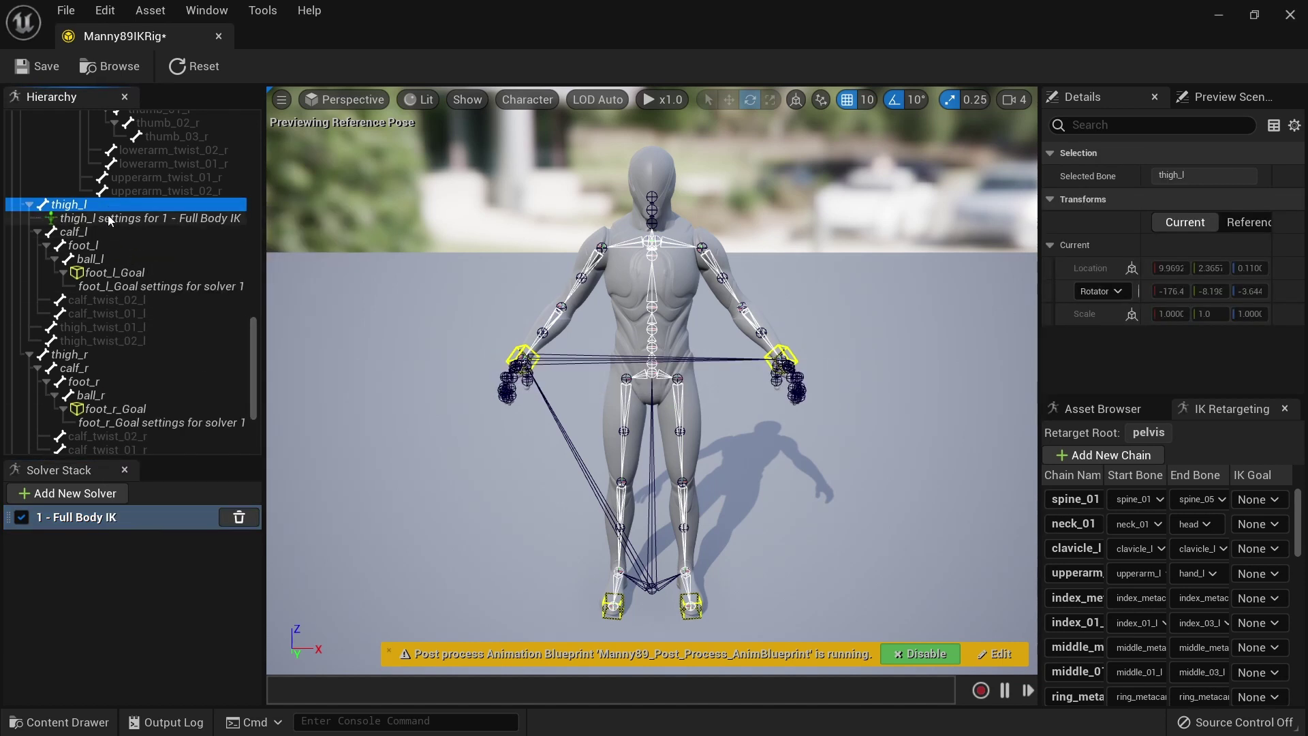
- Add Full Body IK bone settings to calf_l, thigh_r and calf_r
right_click(83, 231)
left_click(158, 380)
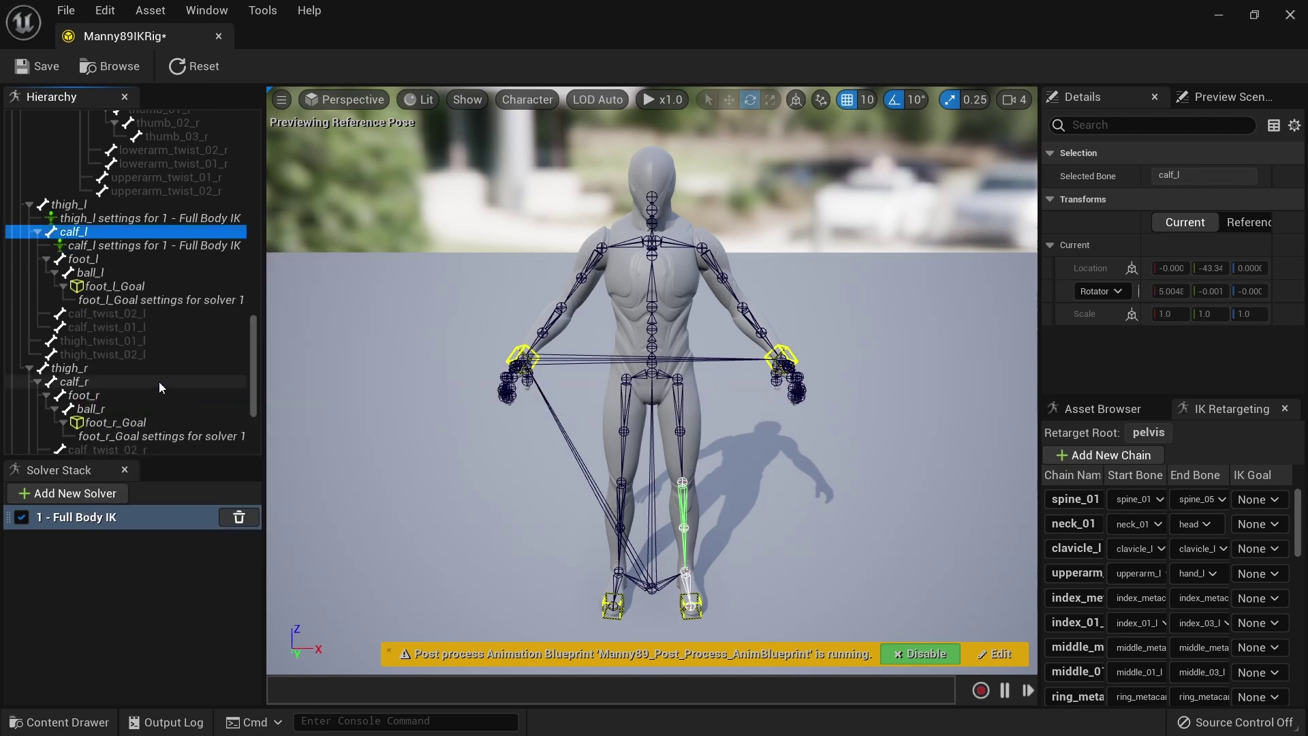
left_click(105, 367)
right_click(105, 368)
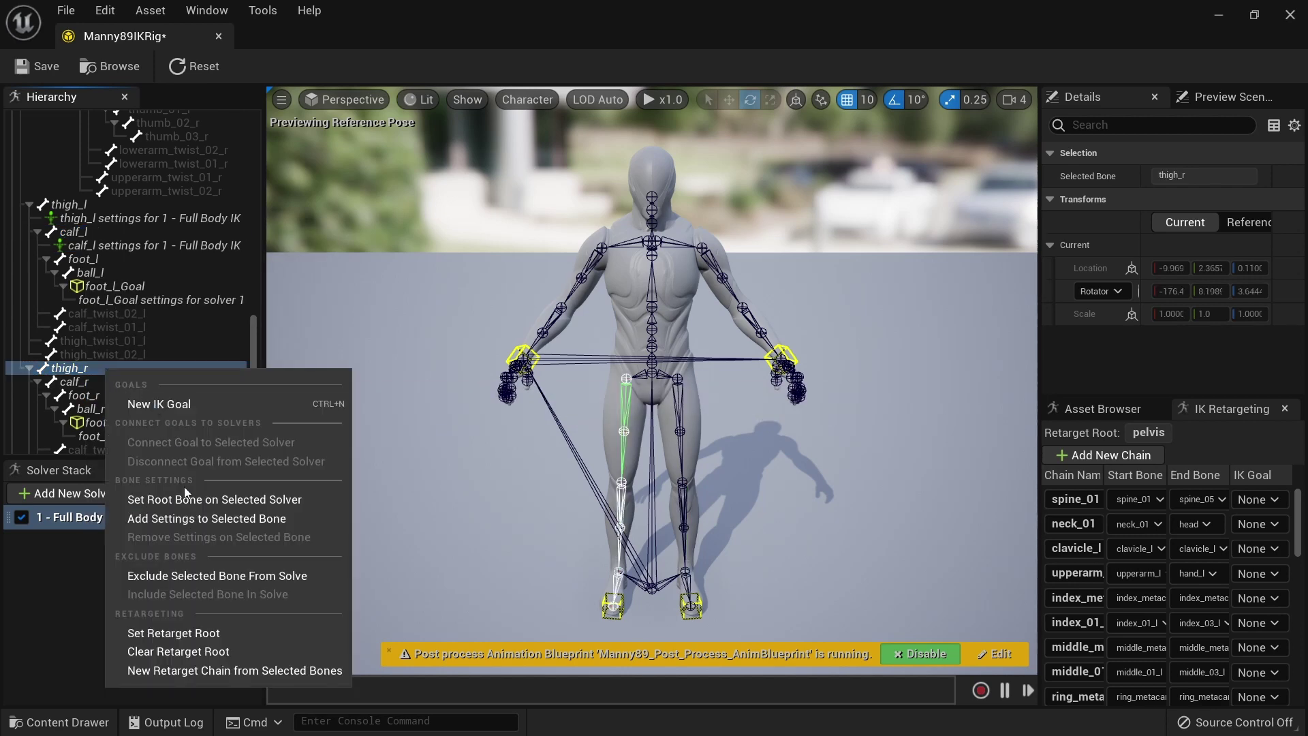
left_click(205, 520)
right_click(110, 402)
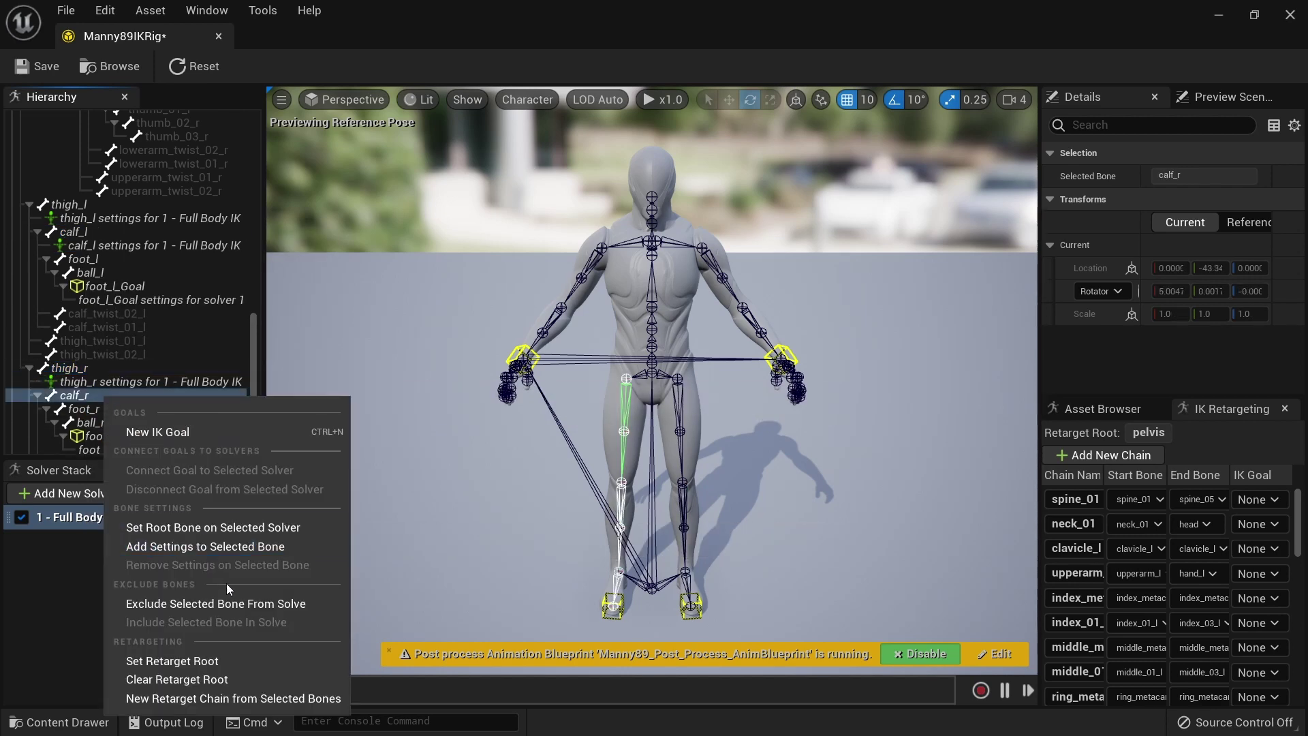
left_click(218, 545)
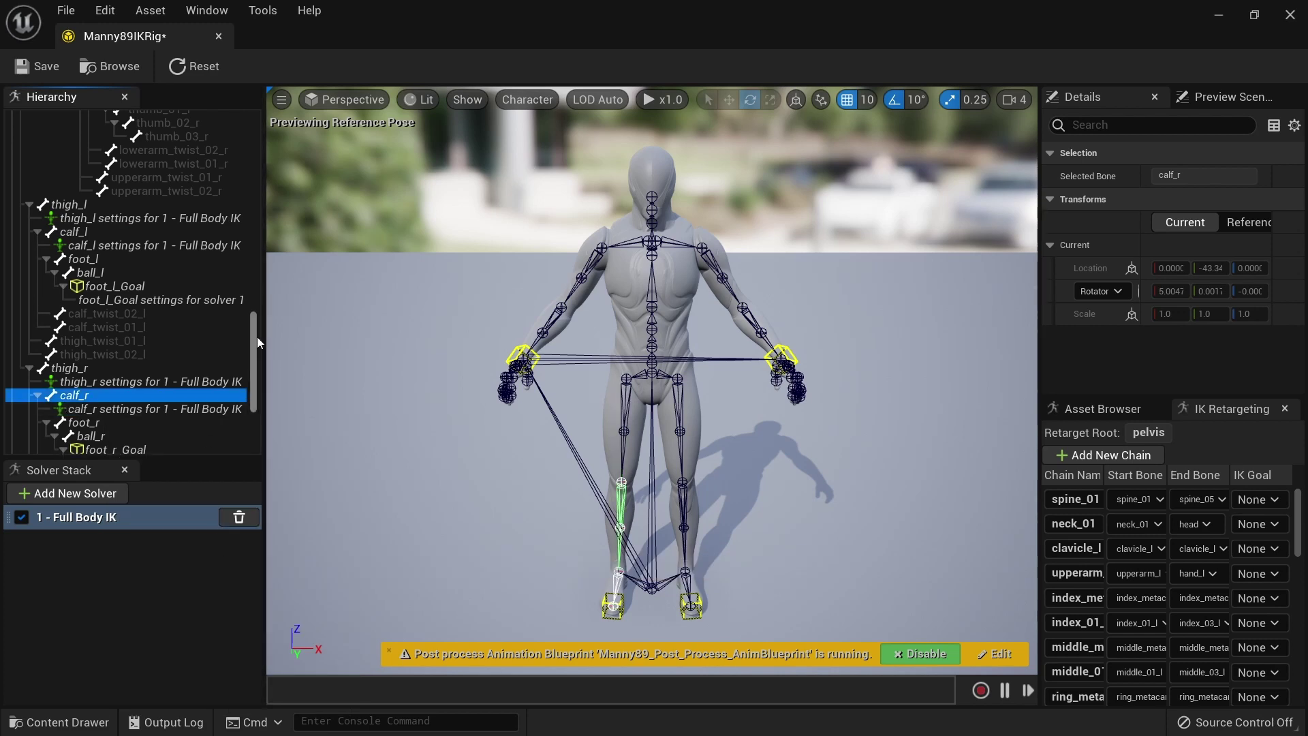
left_click_drag(255, 337, 286, 87)
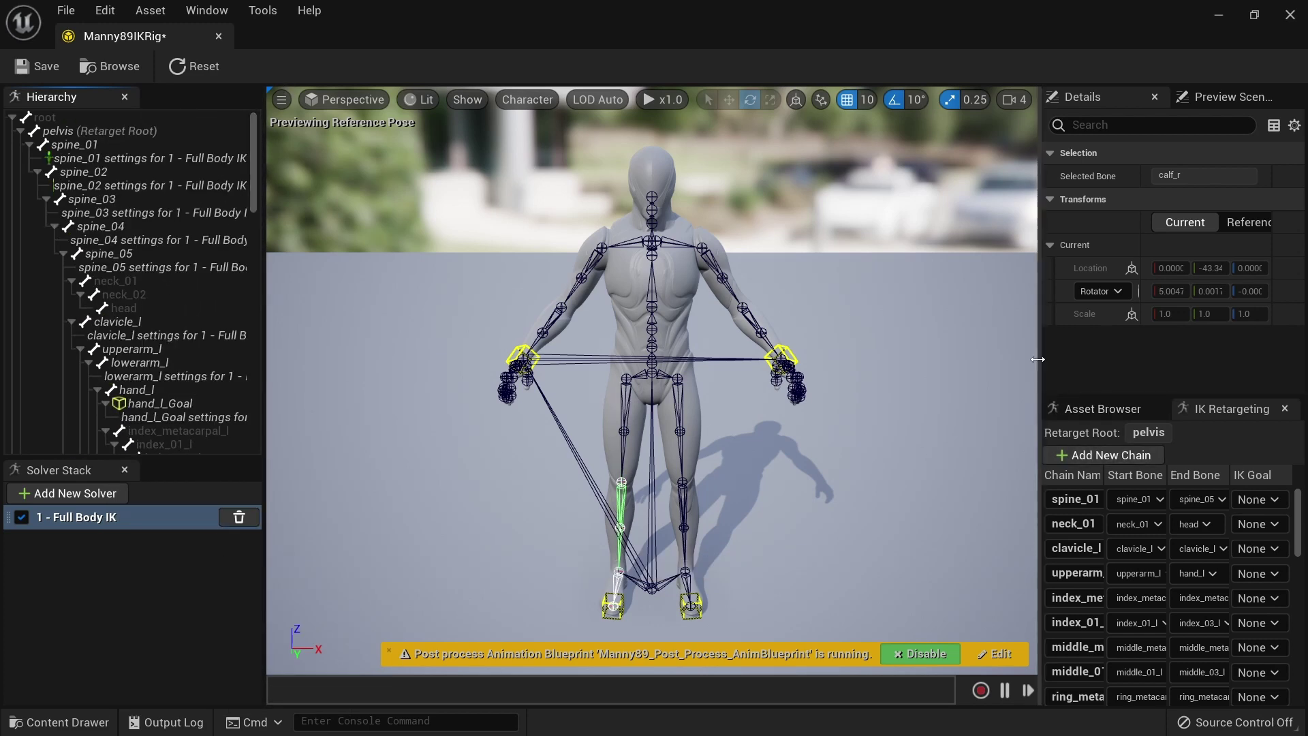
- Set the IK goals of the upperarm_l and upperarm_r chains to hand_l_Goal and hand_r_Goal
left_click_drag(1038, 354, 904, 353)
left_click_drag(1128, 397, 1022, 189)
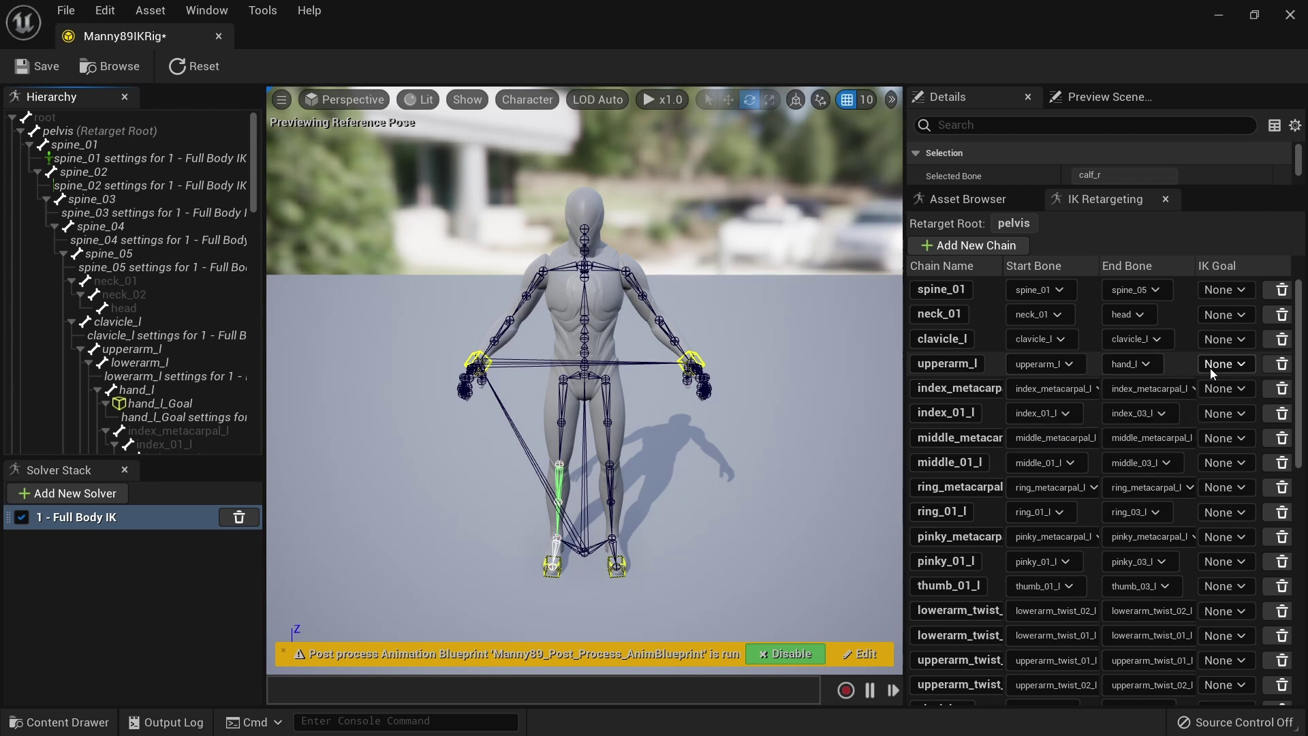
left_click(1239, 365)
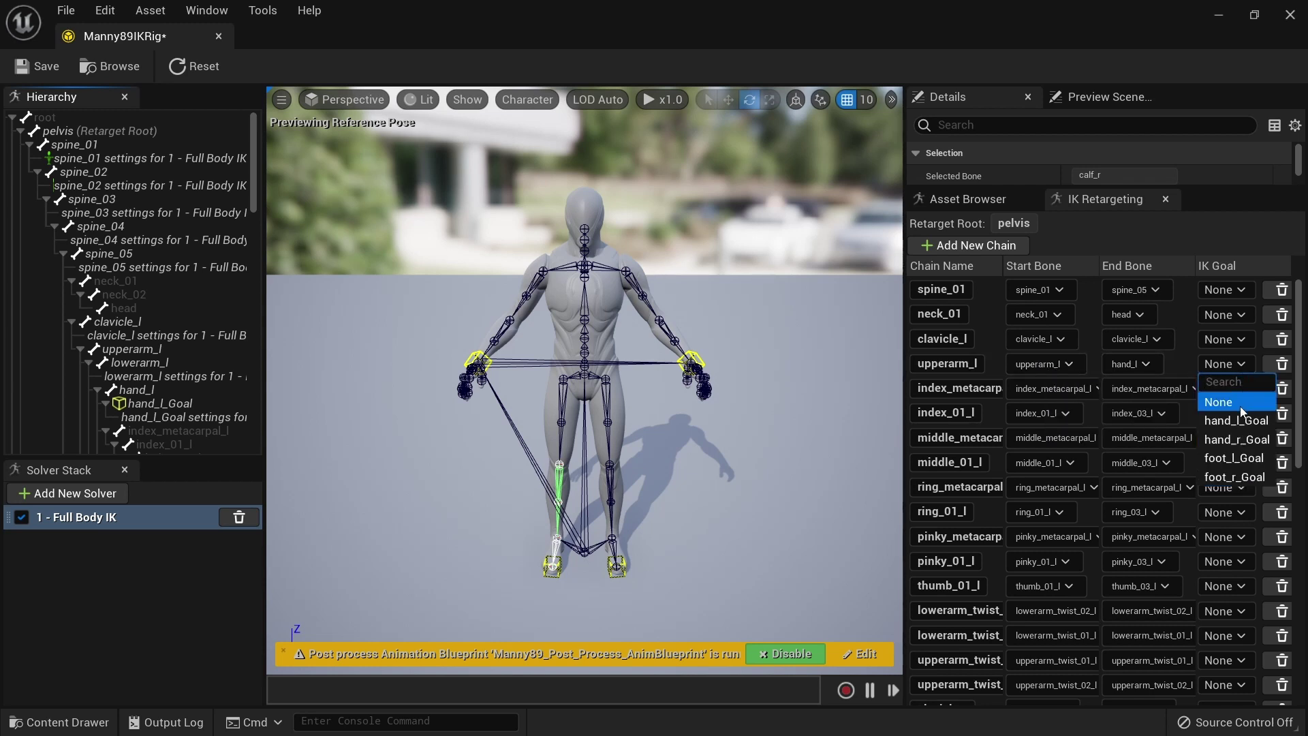
left_click(1241, 424)
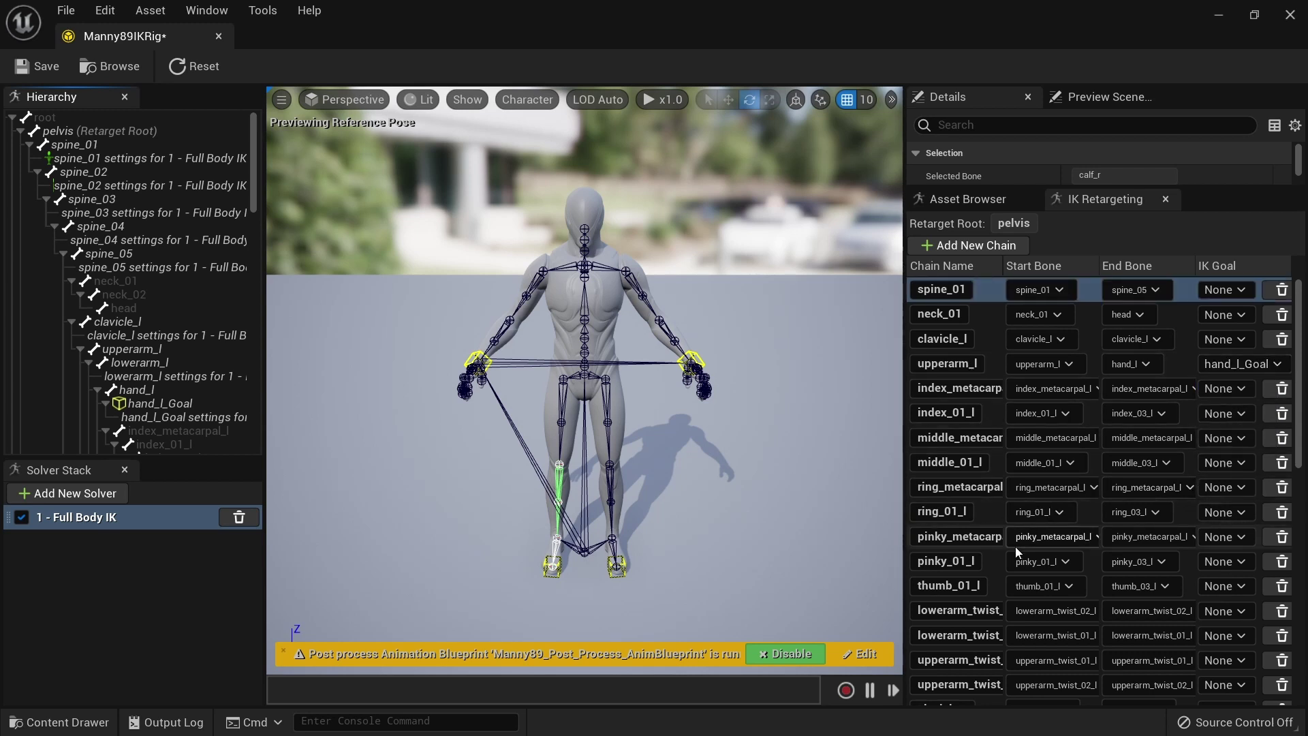
scroll(989, 504, "down", 1)
scroll(989, 504, "down", 5)
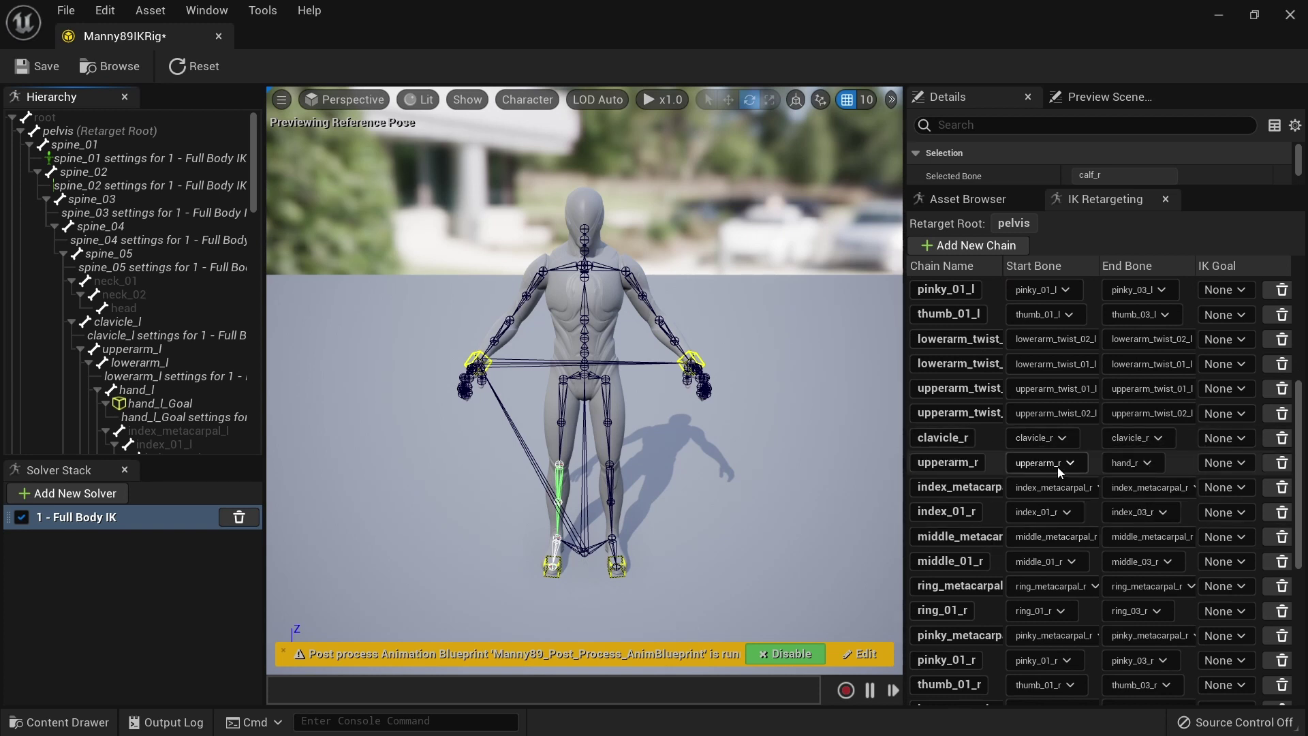
left_click(1233, 462)
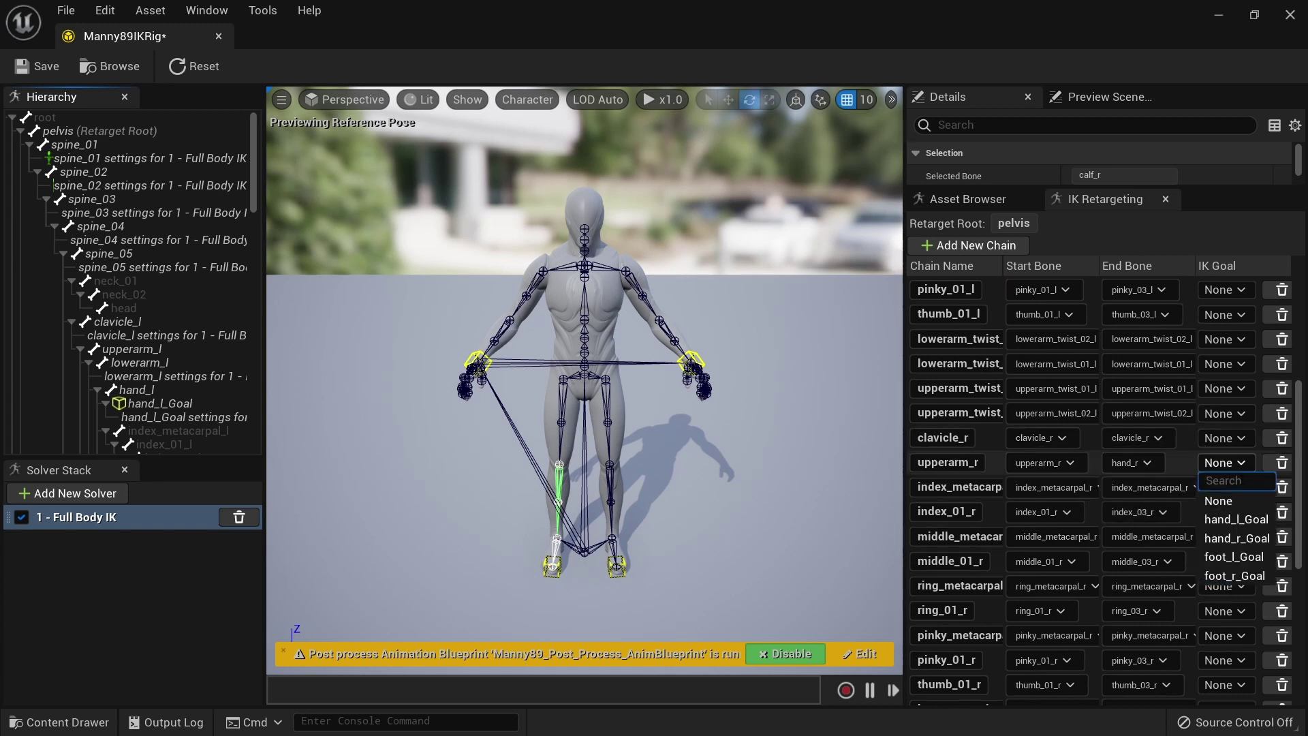
left_click(1243, 541)
- Assign foot_l_Goal and foot_r_Goal to the thigh_l and thigh_r chains and save the IK Rig
scroll(1232, 529, "down", 2)
scroll(1232, 530, "down", 5)
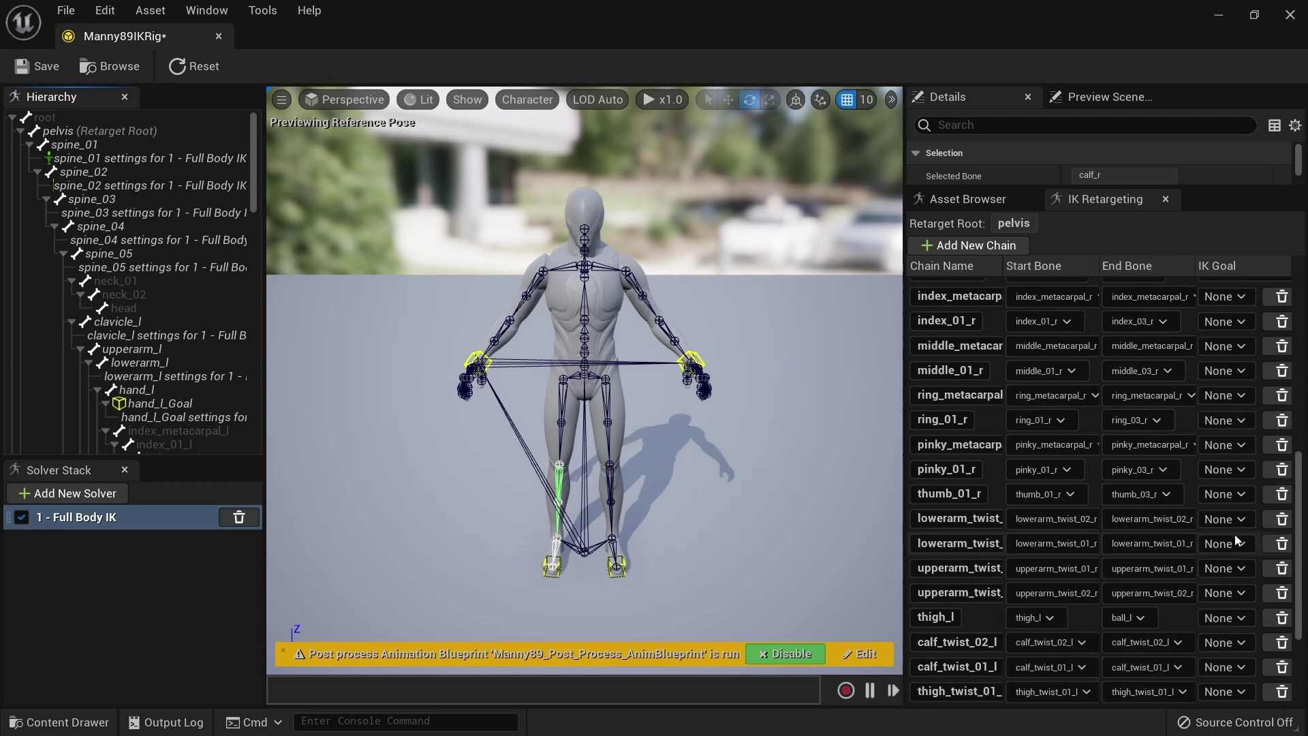
left_click(1225, 507)
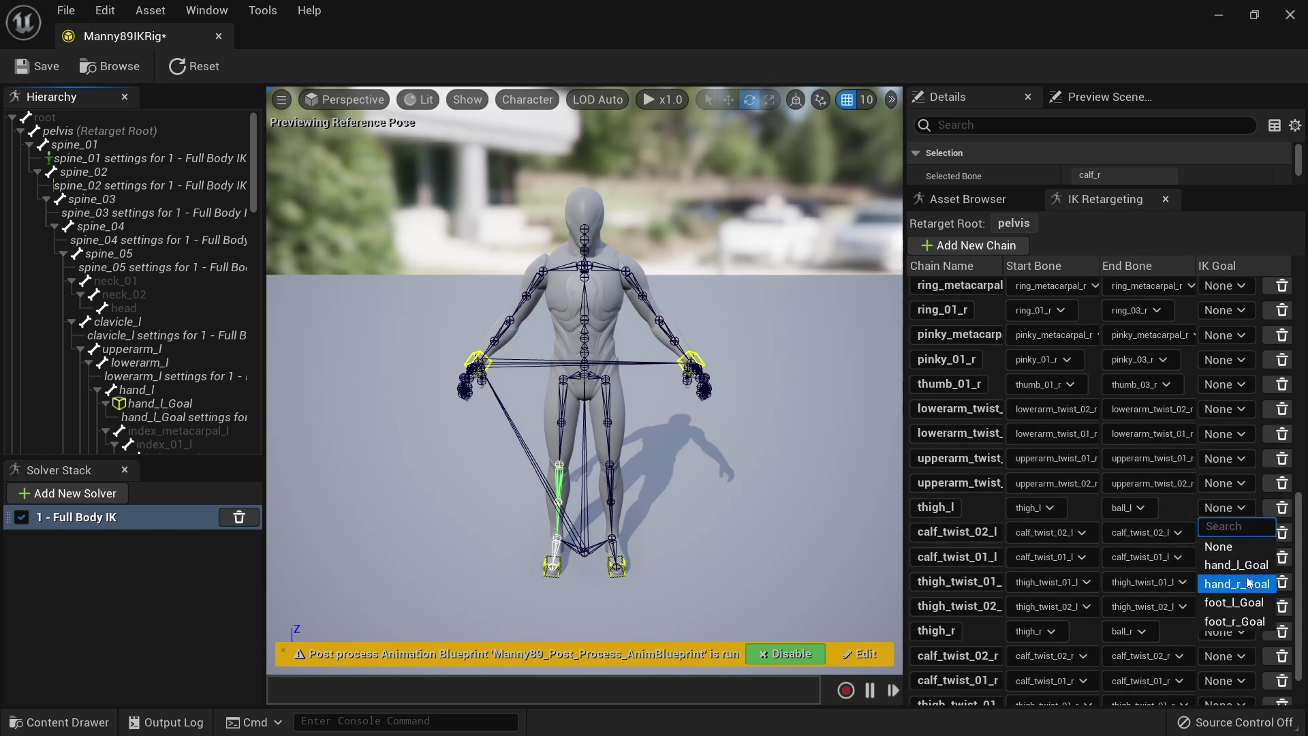
left_click(1244, 607)
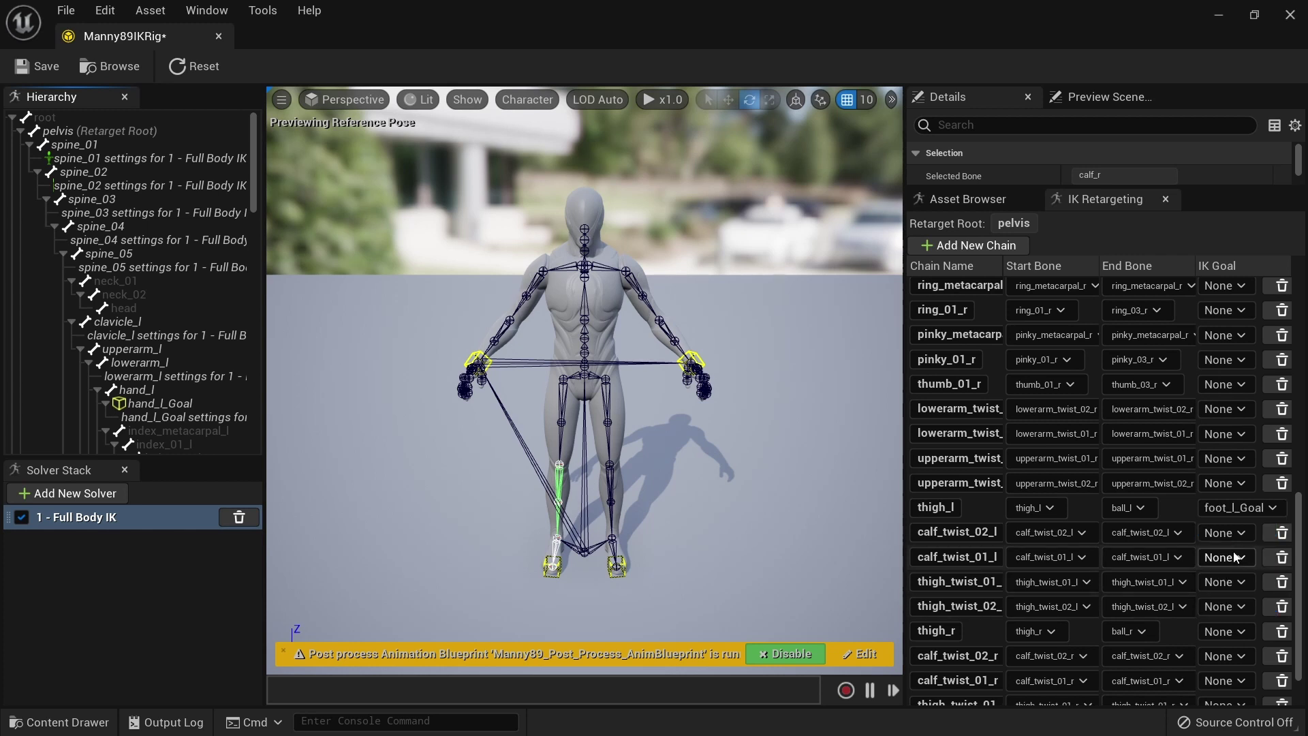
scroll(1230, 550, "down", 2)
left_click(1243, 570)
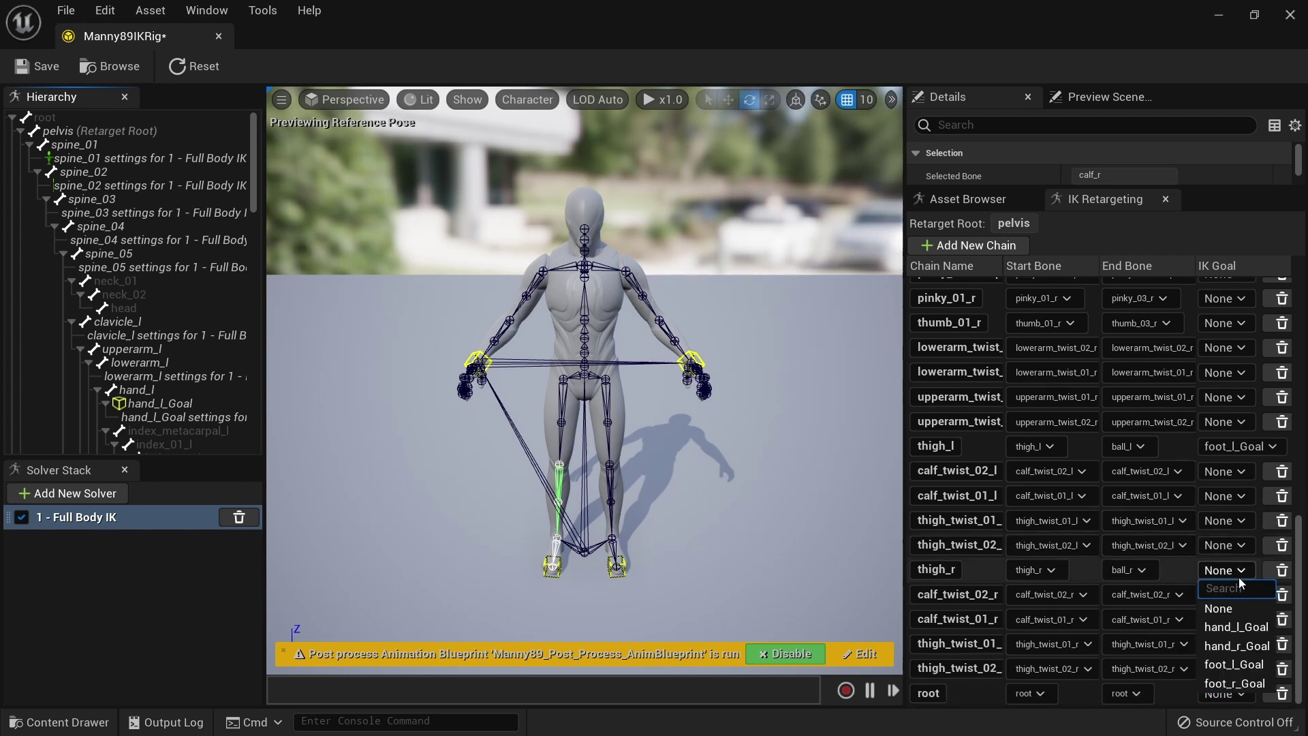
left_click(1241, 683)
key("ctrl+s")
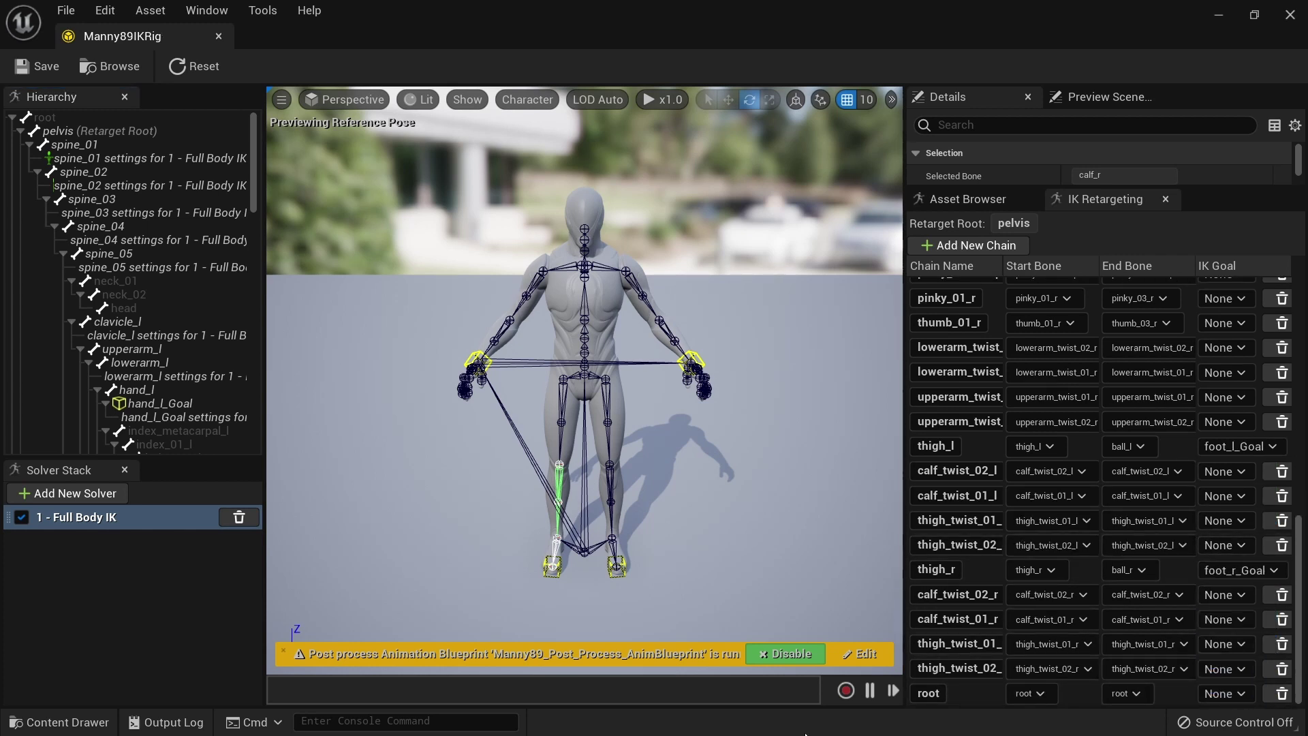
left_click(179, 406)
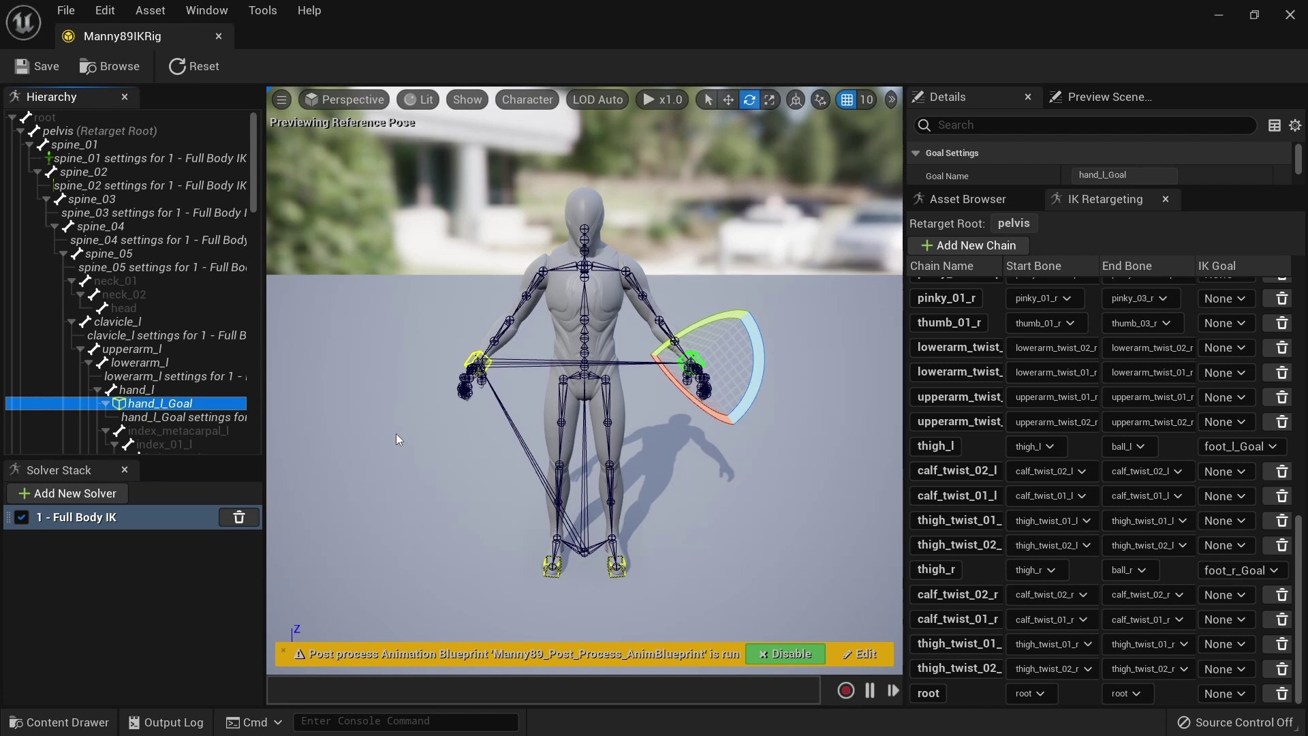
- Rotate hand_l_Goal with the gizmo to twist the left hand
key("w")
key("e")
key("w")
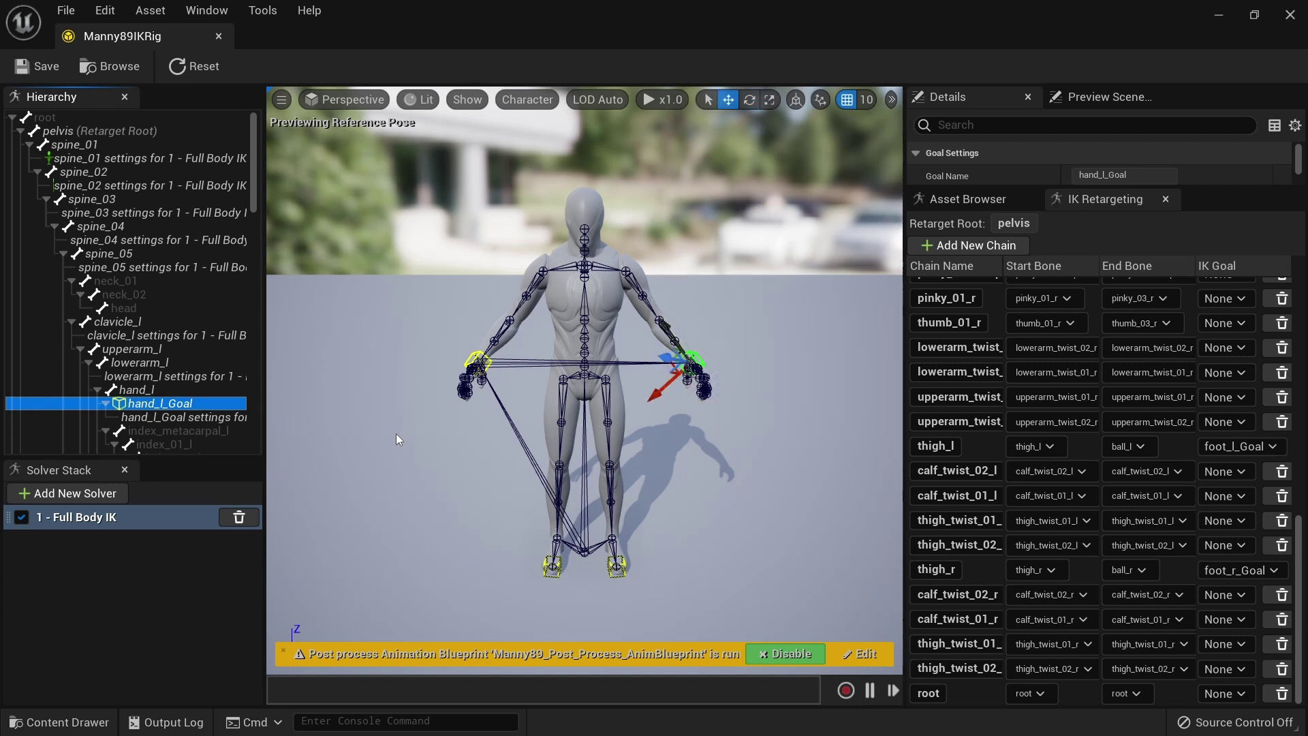
key("e")
left_click_drag(753, 333, 741, 187)
key("w")
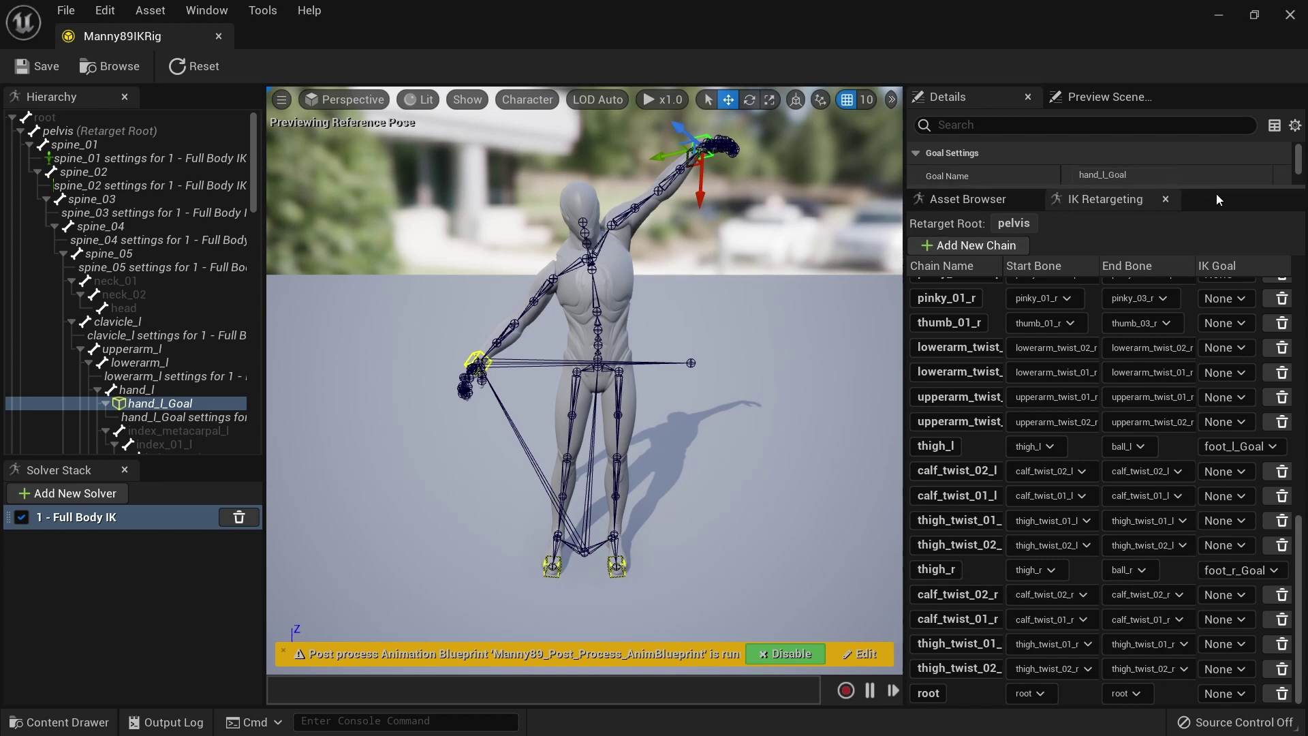
- Set hand_l_Goal's Pull Chain Alpha to 0.0 and lower the goal to shoulder height
left_click_drag(1207, 186, 1170, 488)
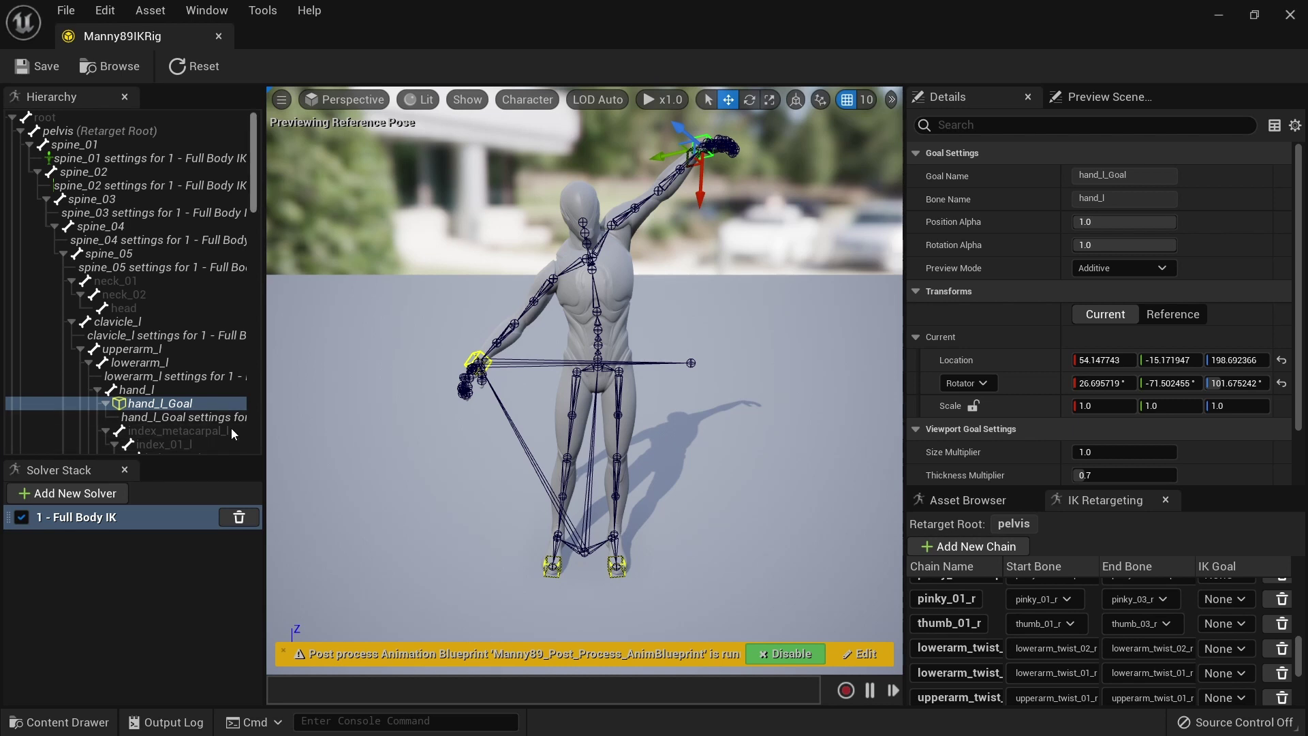
left_click(173, 418)
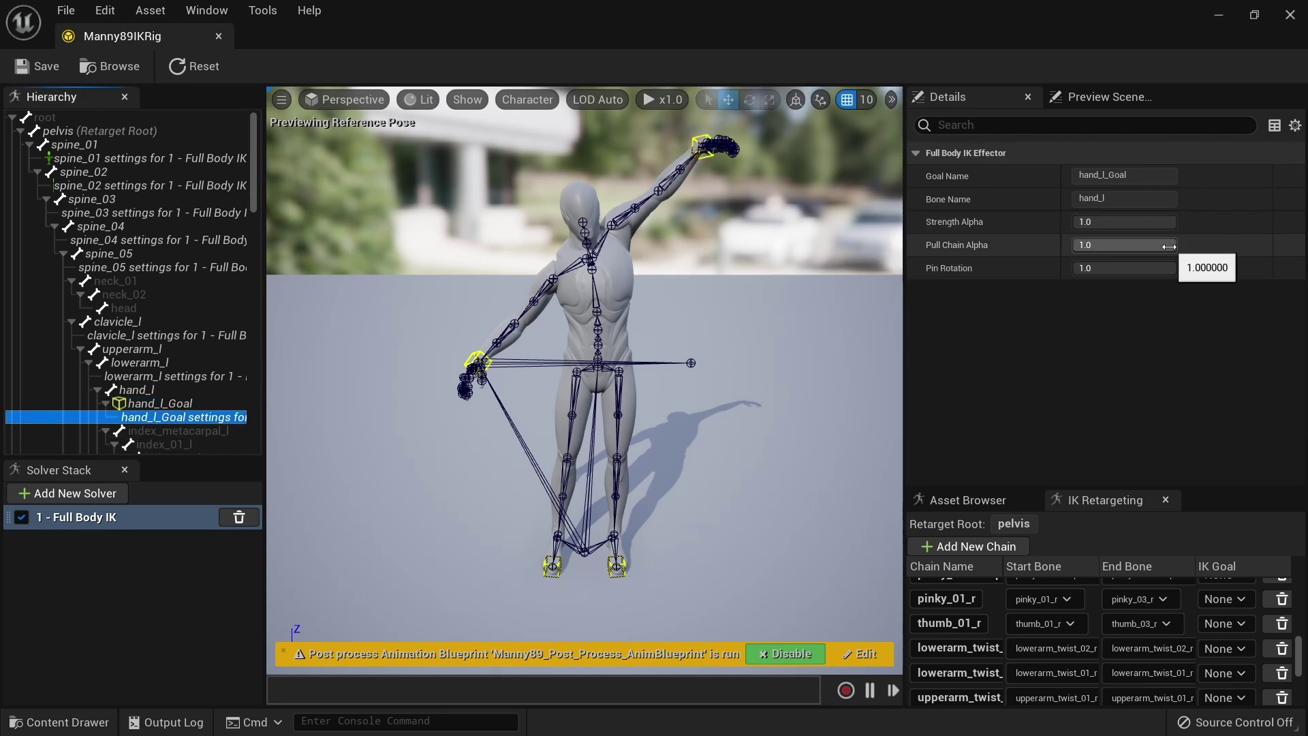
left_click_drag(1169, 247, 851, 262)
left_click_drag(851, 262, 755, 271)
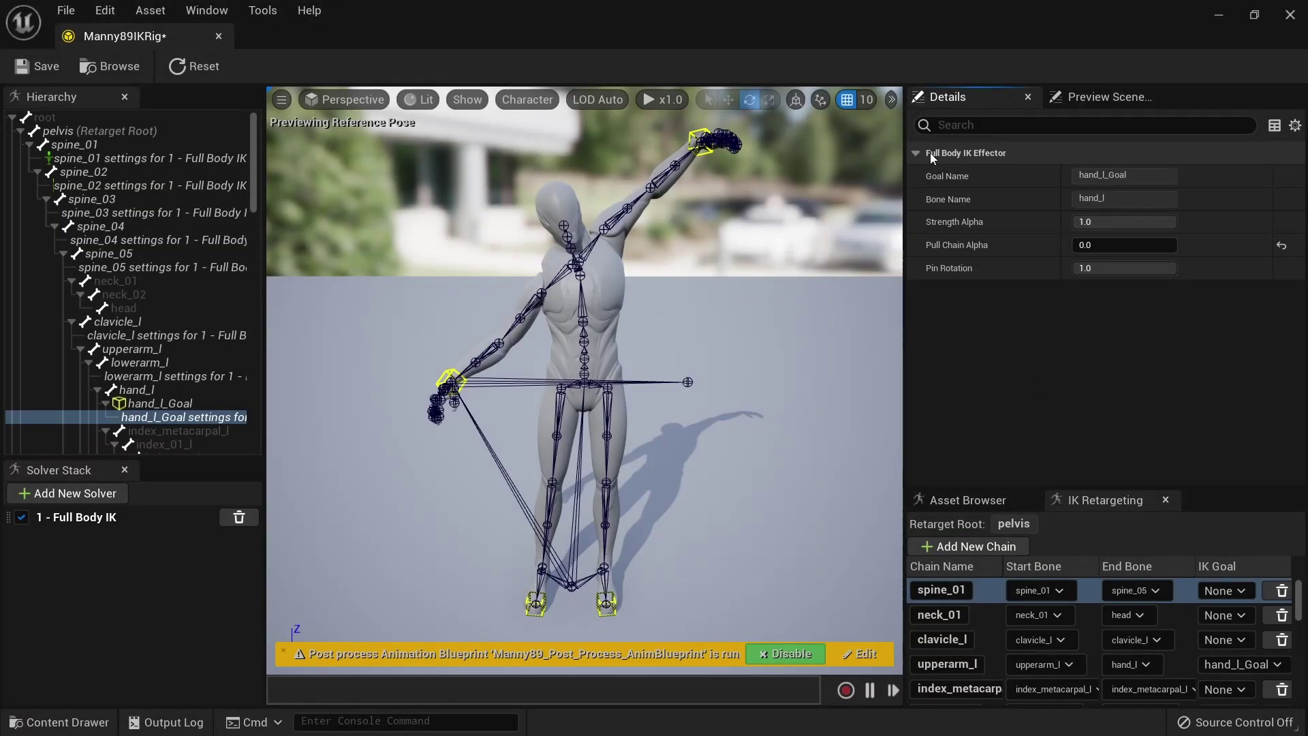
left_click(699, 132)
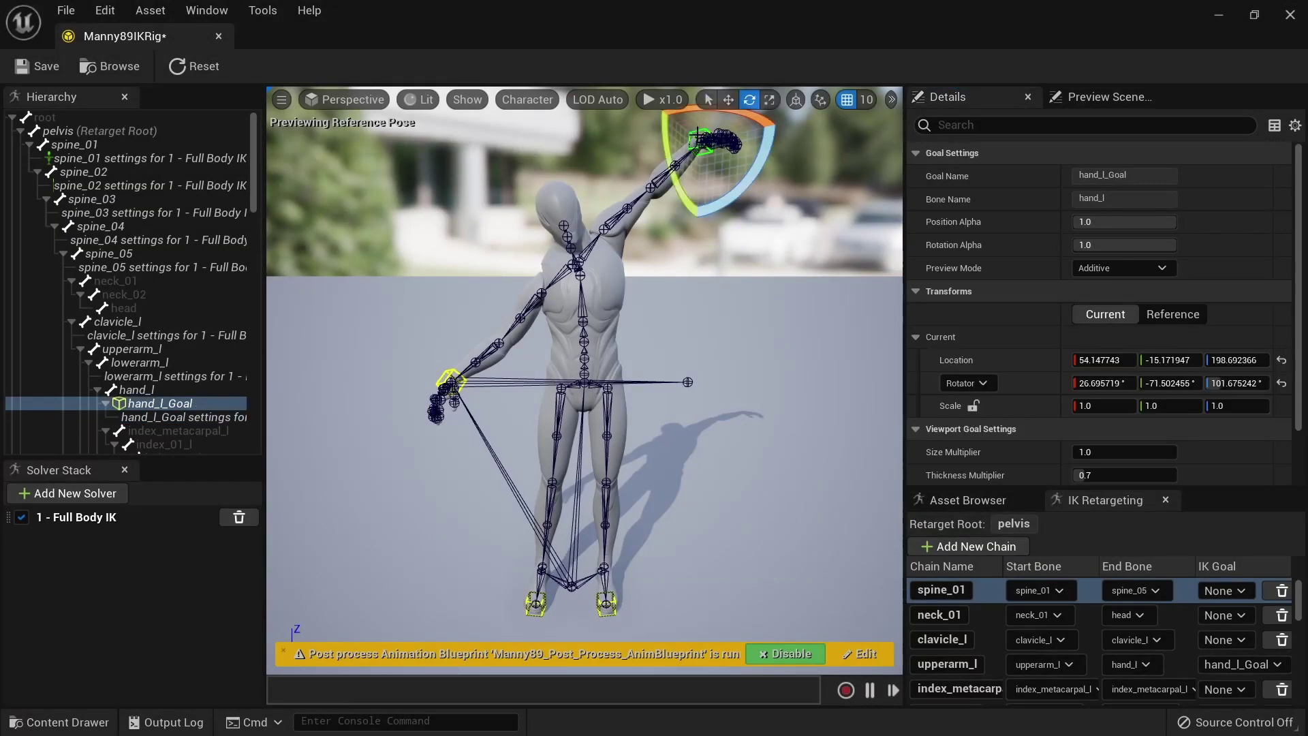
key("w")
left_click_drag(709, 208, 698, 378)
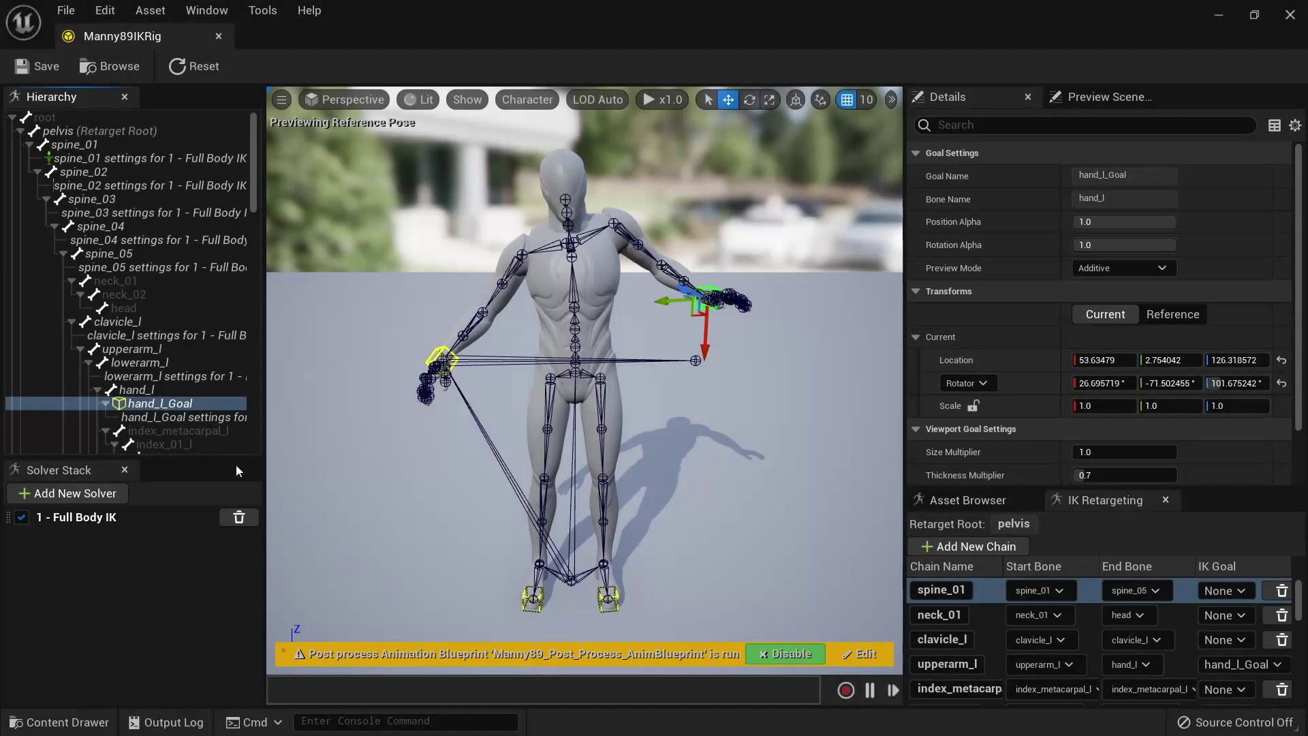
- Raise clavicle_l rotation stiffness to 1.0, then enable lowerarm_l preferred angles with a value of 90
left_click(139, 335)
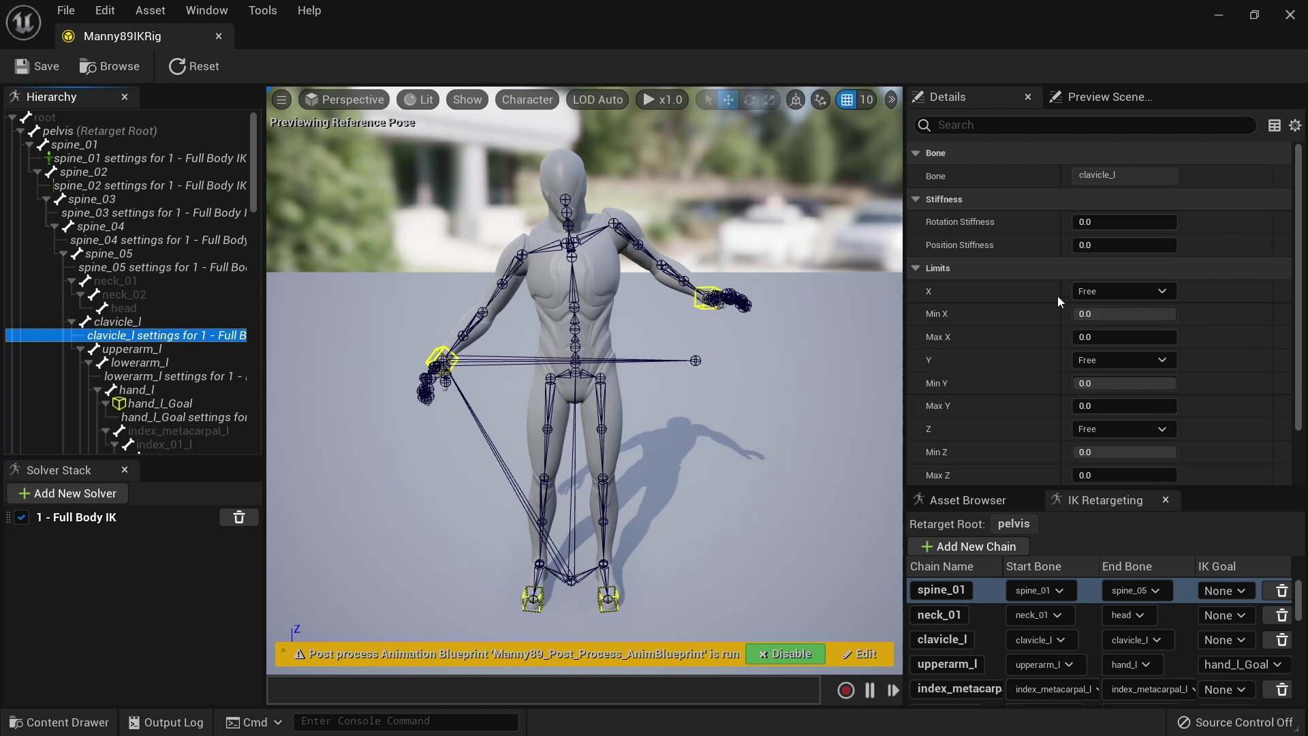
left_click_drag(1090, 222, 1158, 221)
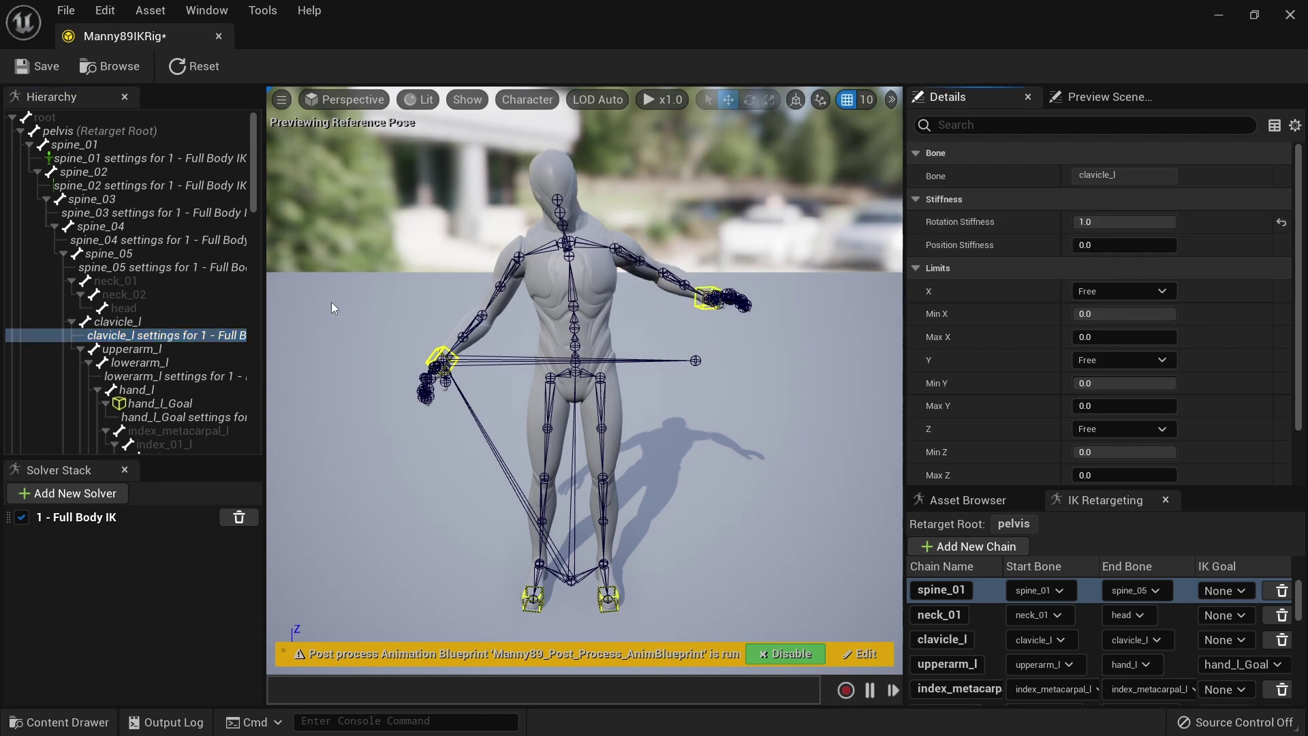
left_click(161, 378)
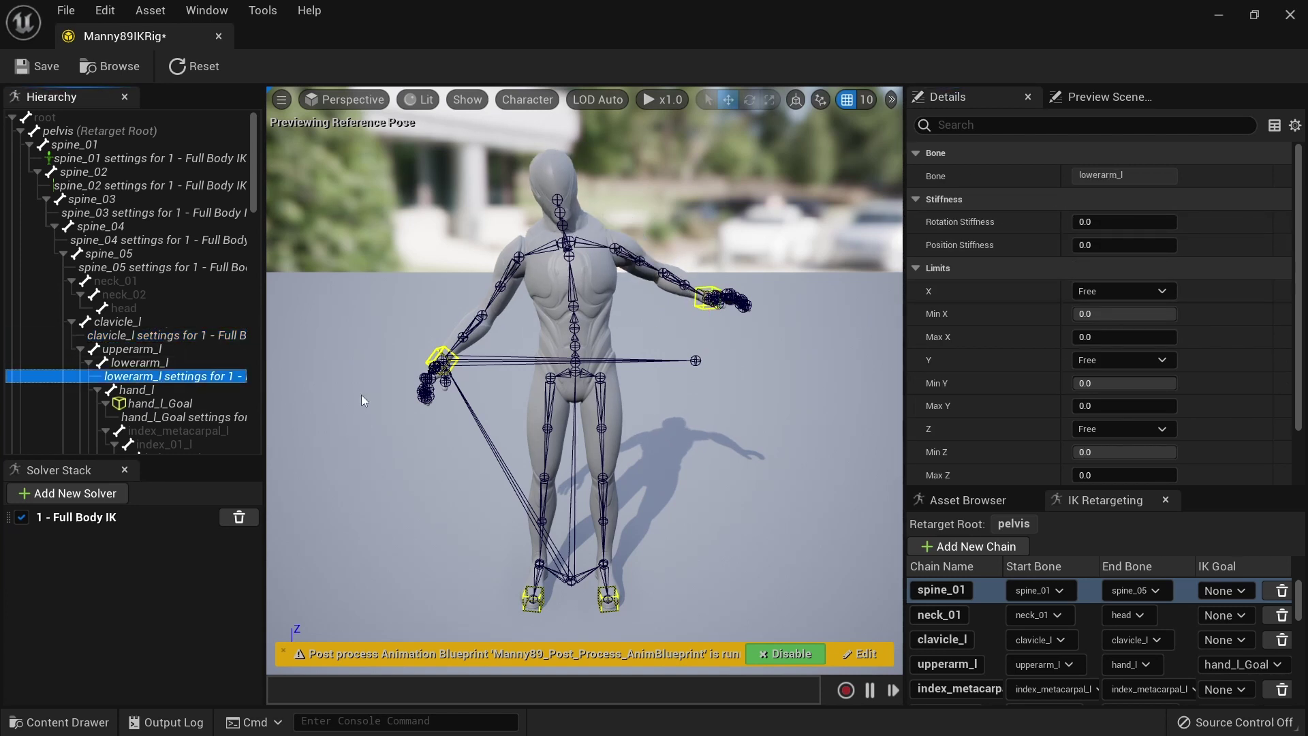
scroll(1046, 449, "down", 1)
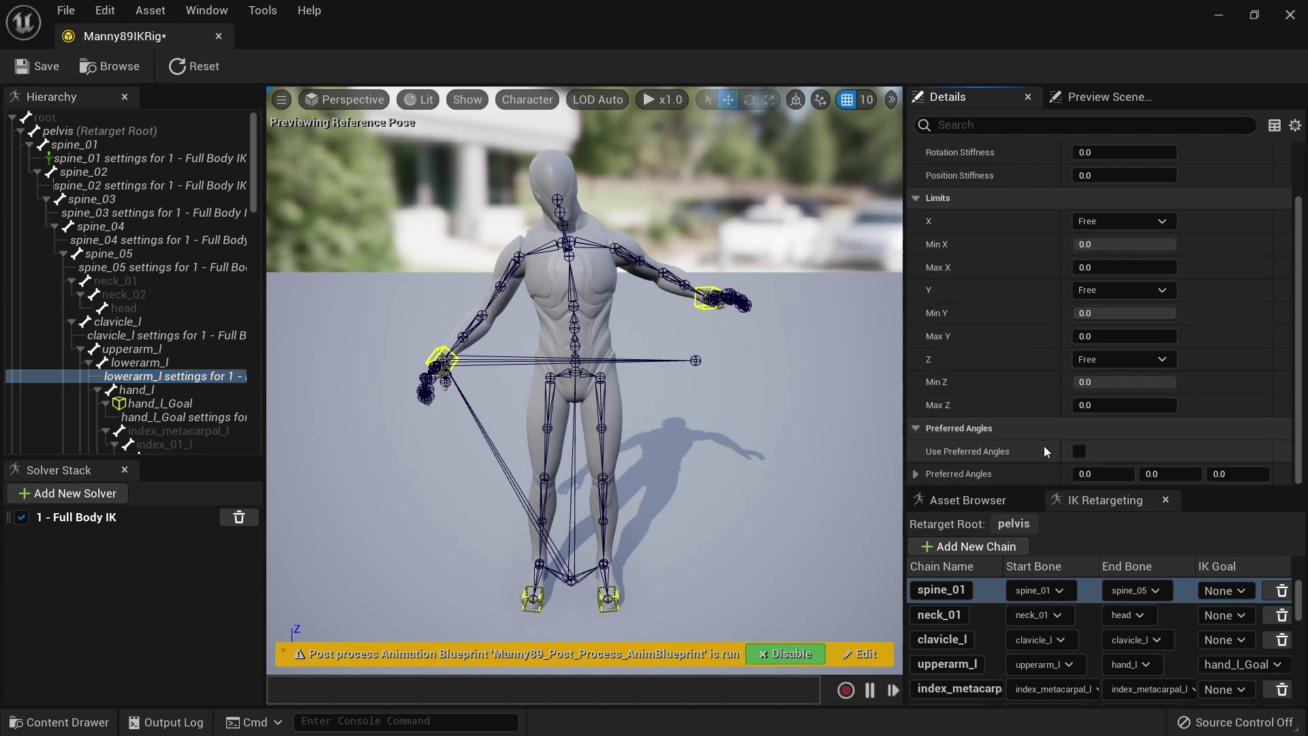
left_click(1077, 452)
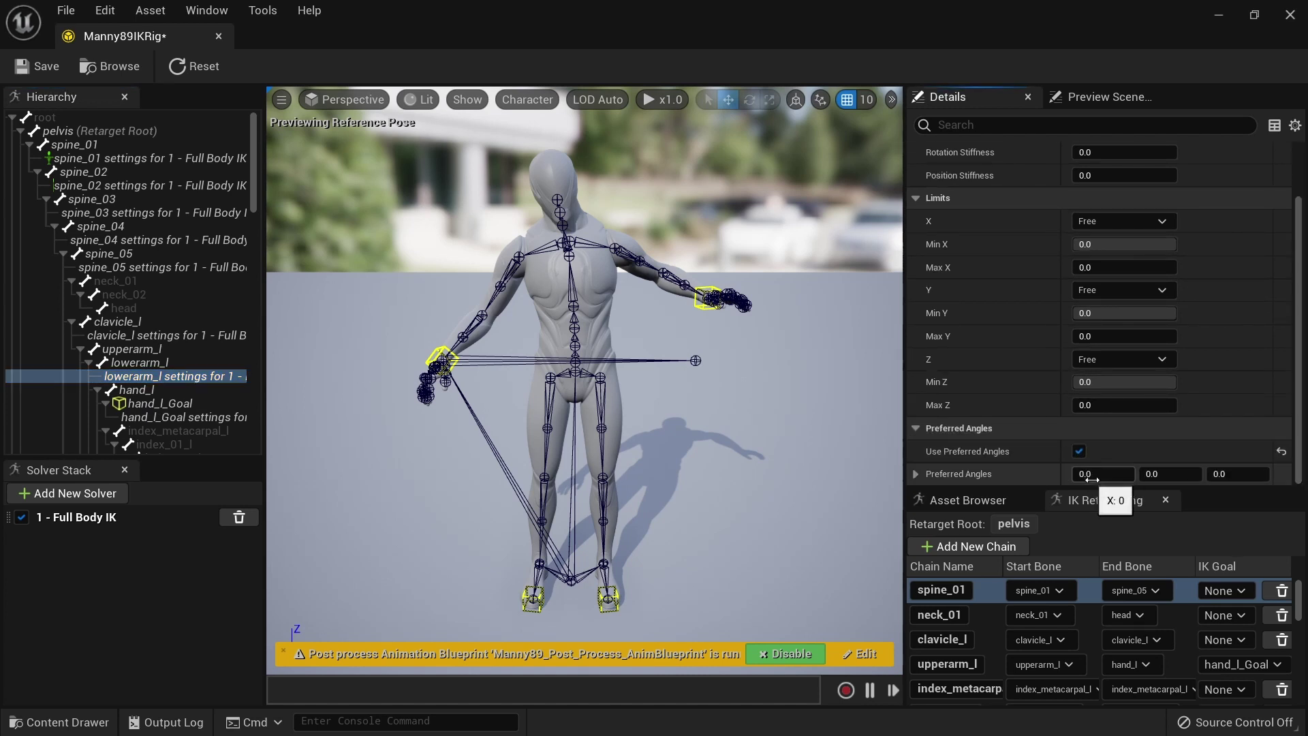
left_click(1105, 474)
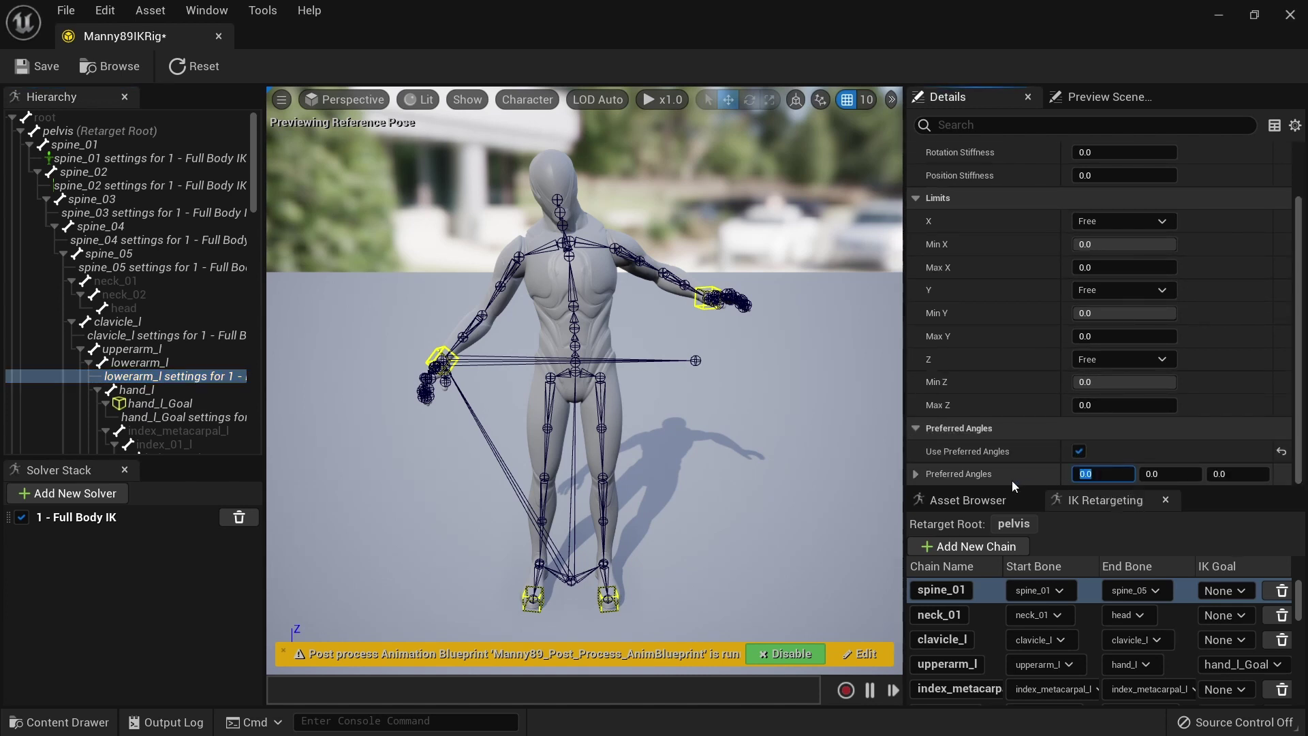
type("90")
key("Return")
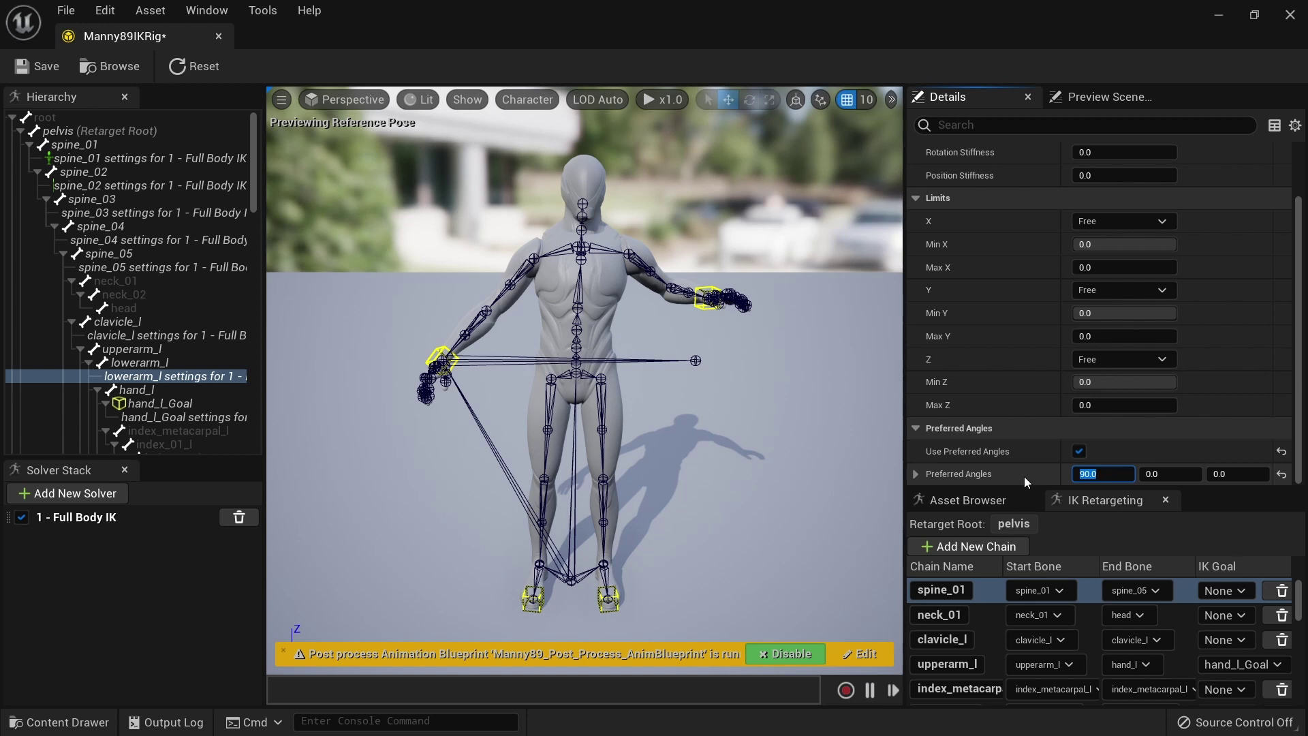
- Expand lowerarm_l's preferred angles into X, Y, Z and try X at 0
left_click(1106, 474)
left_click(917, 474)
scroll(1021, 443, "down", 2)
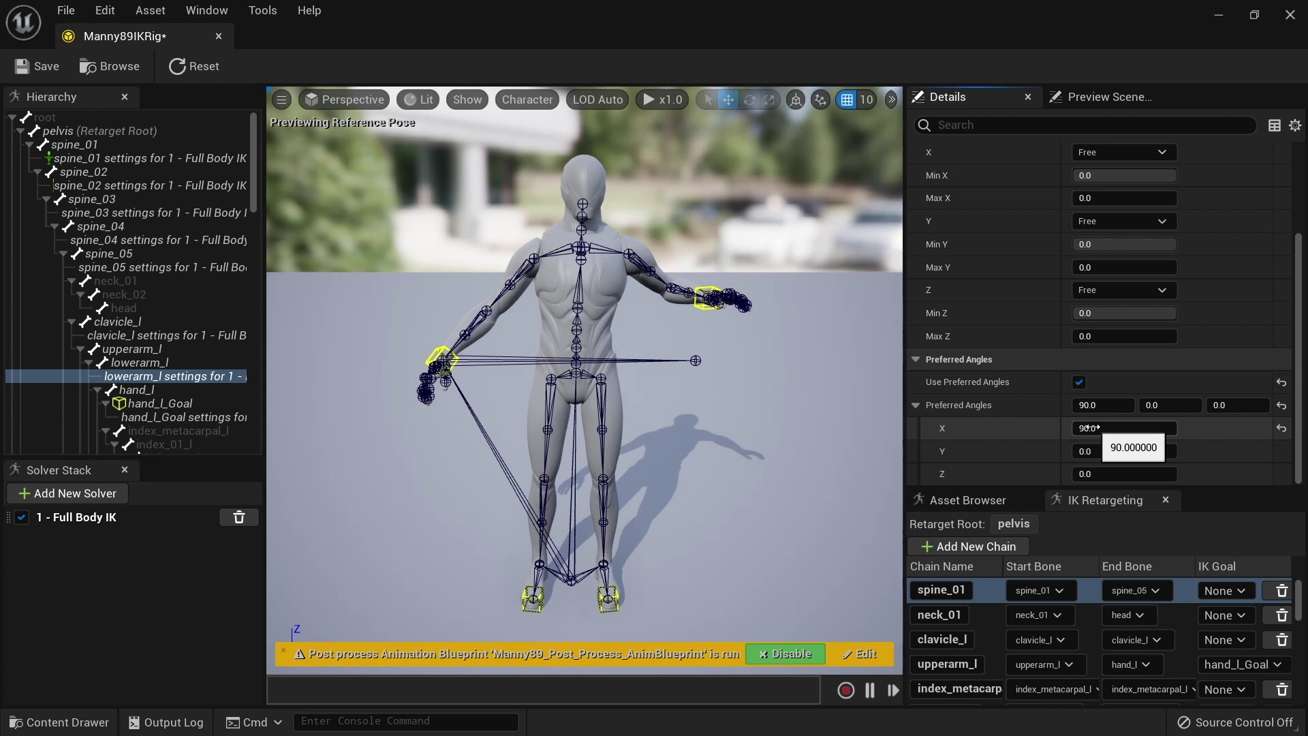
left_click(1089, 427)
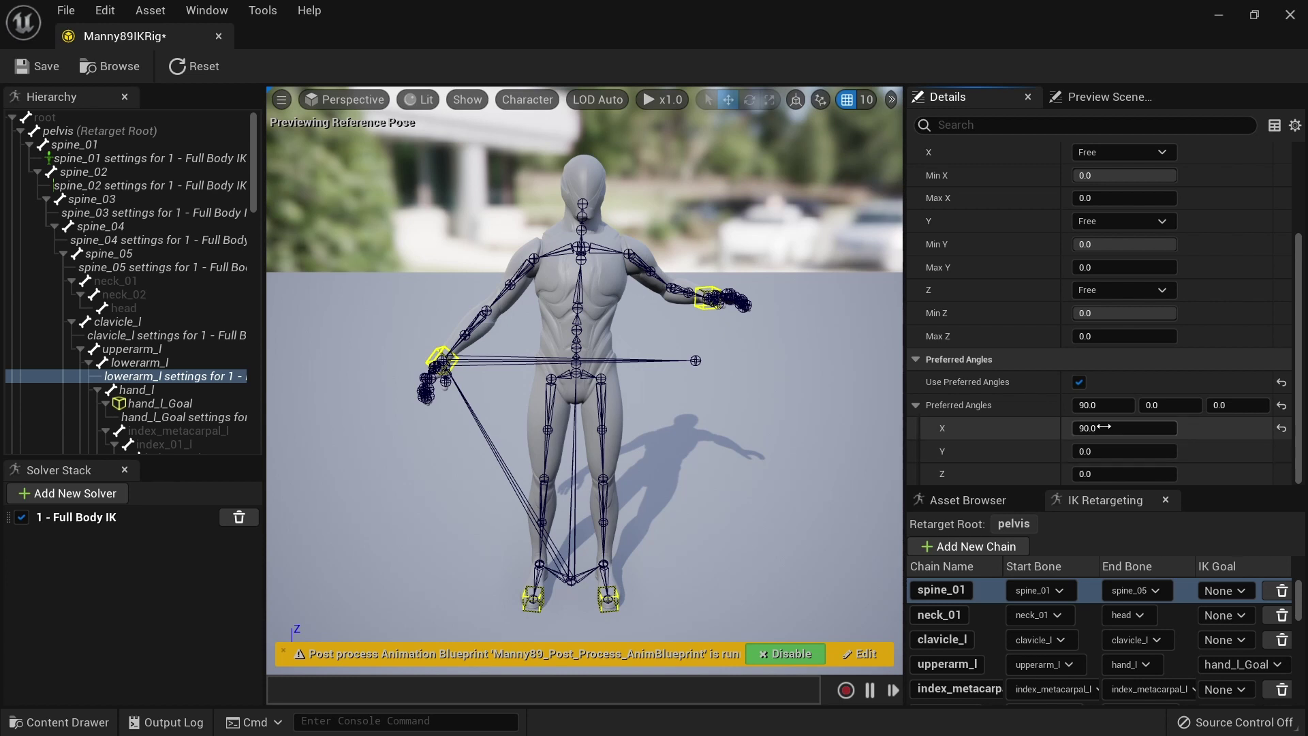
type("0")
key("Return")
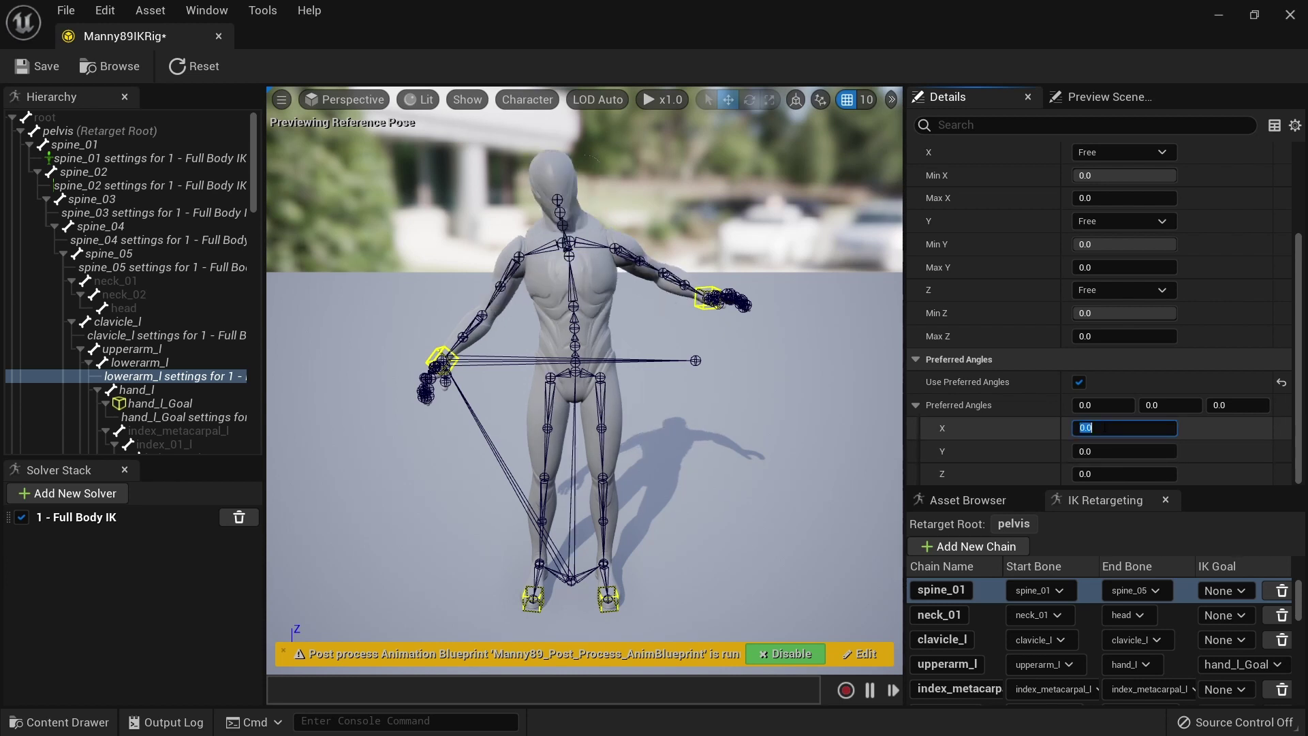
- Test a Z preferred angle of 90, then restore Z to 0 and X to 90
left_click(1089, 473)
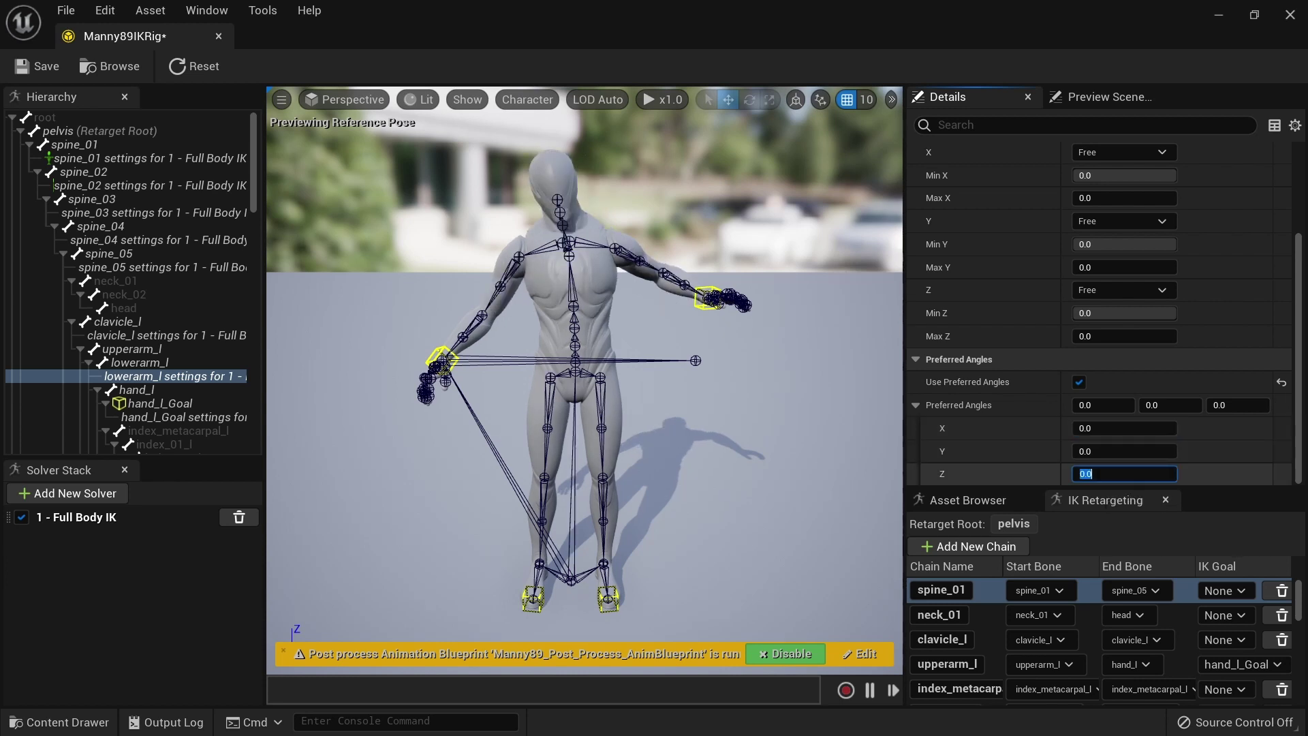
type("90")
key("Return")
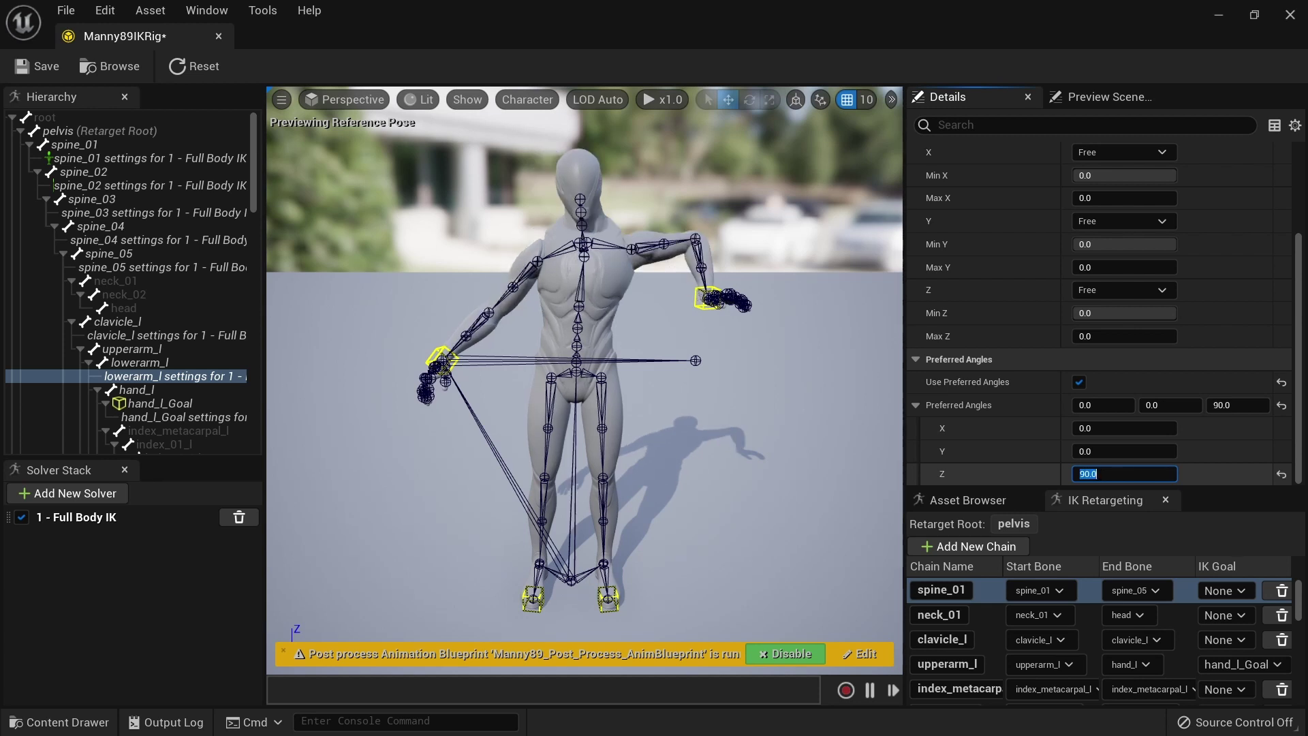
type("0")
key("Return")
left_click(1102, 427)
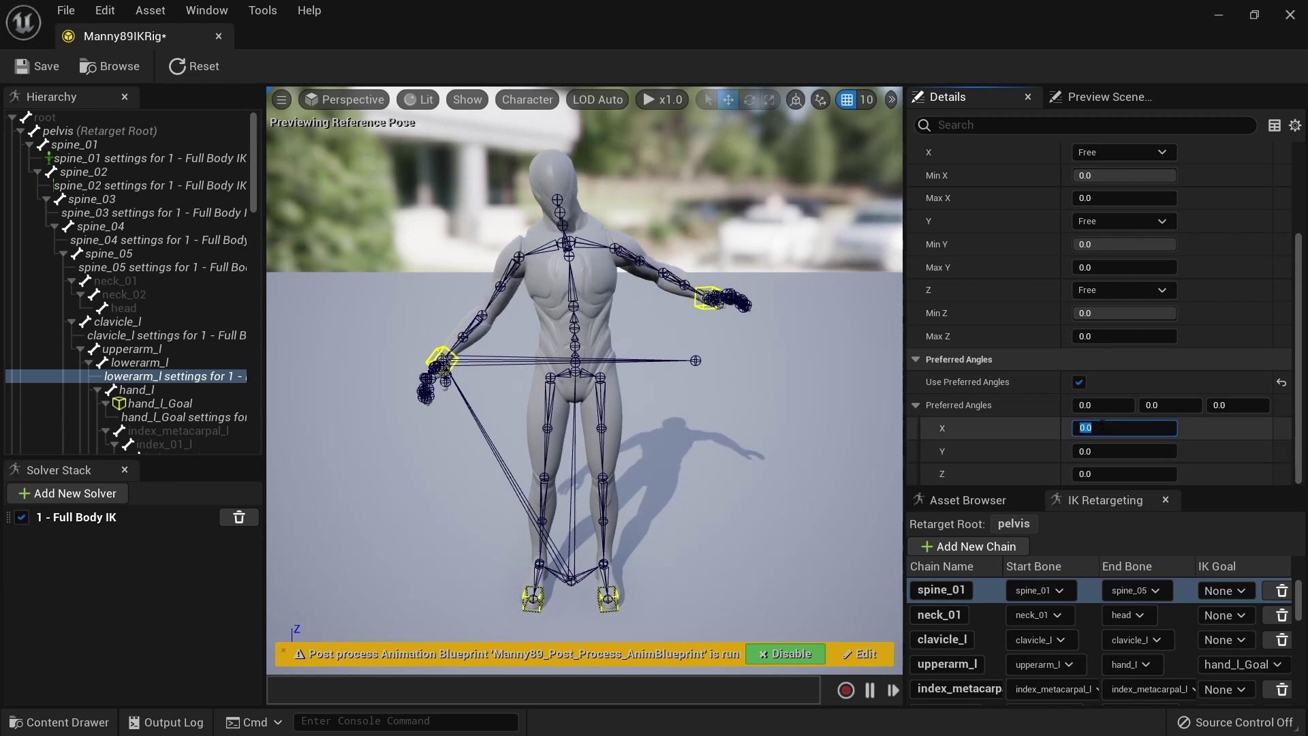
type("90")
key("Return")
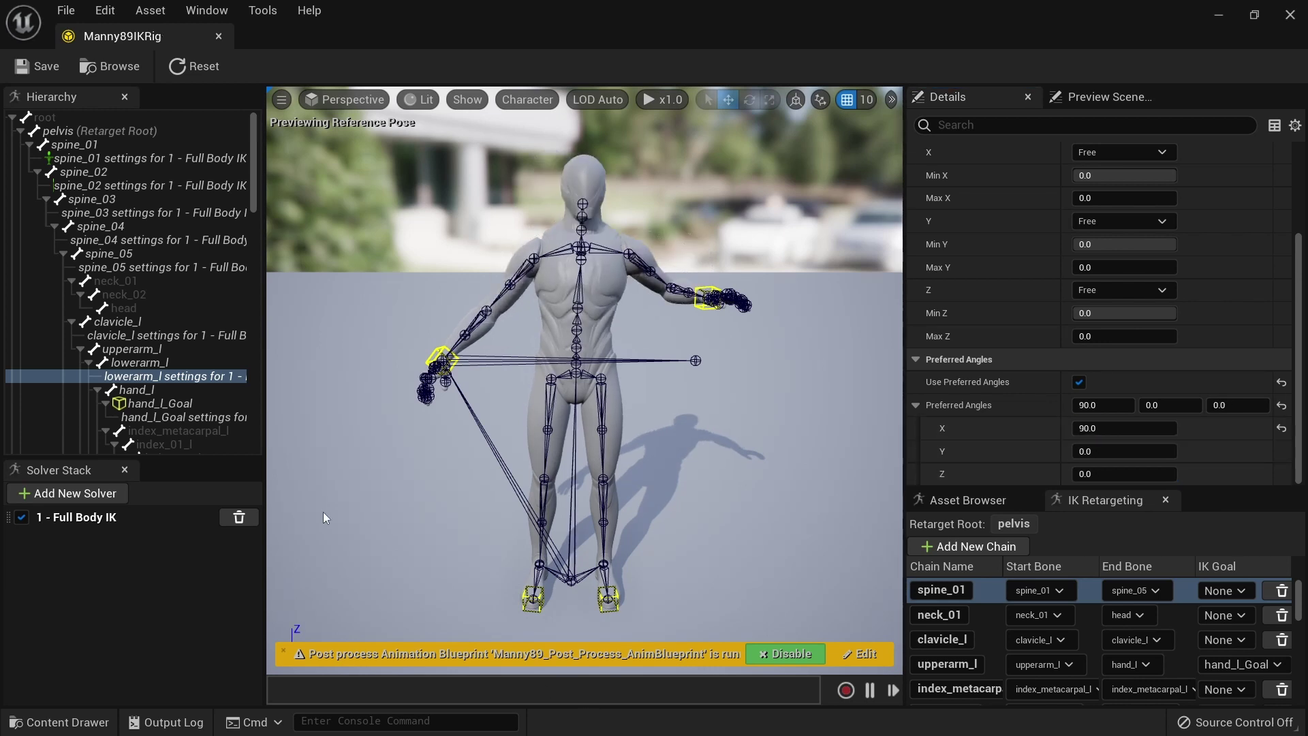
- Set clavicle_r's rotation stiffness to 1
scroll(256, 204, "down", 5)
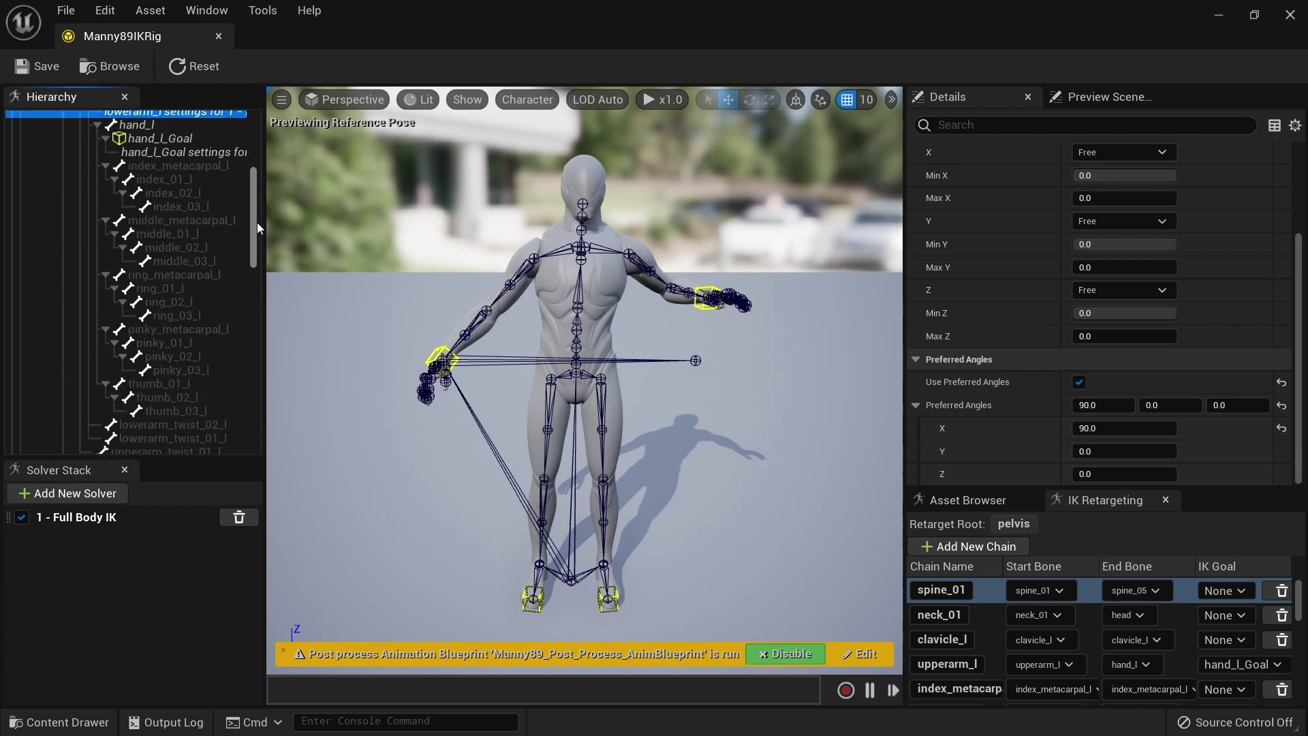
scroll(256, 225, "down", 6)
left_click(120, 167)
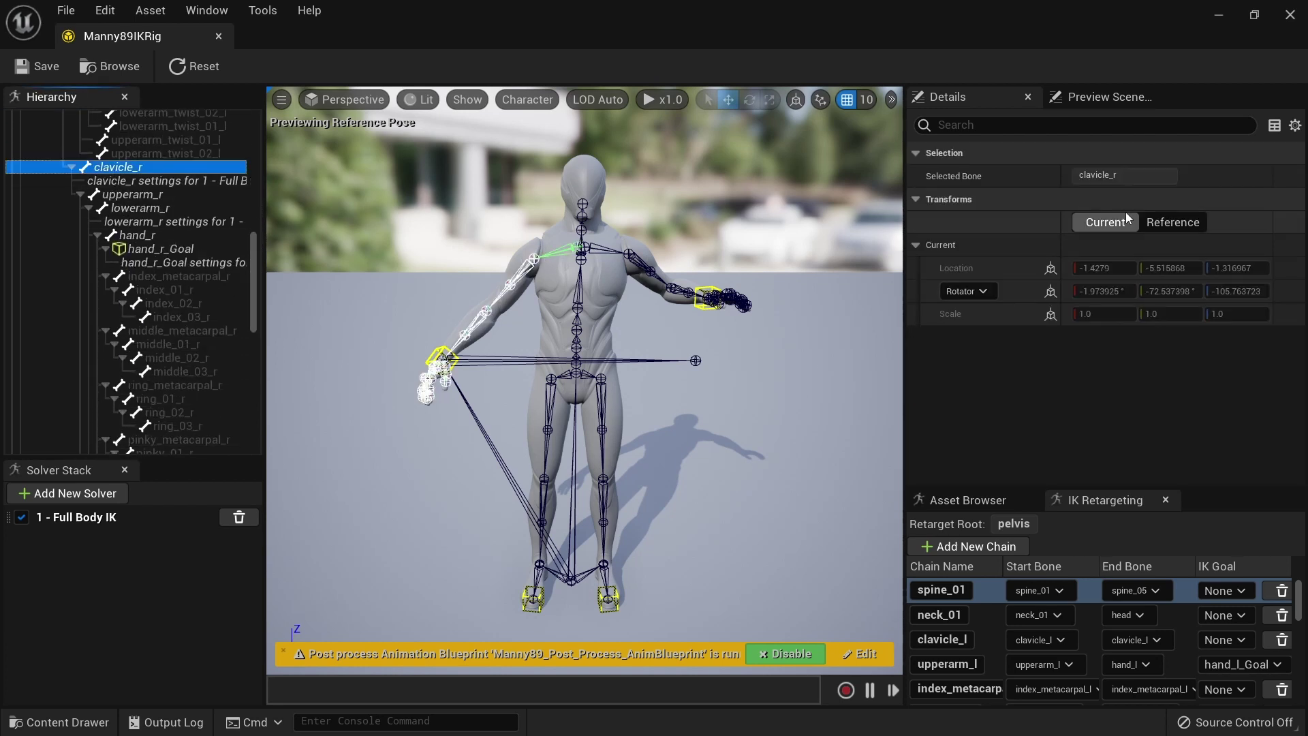
left_click(158, 183)
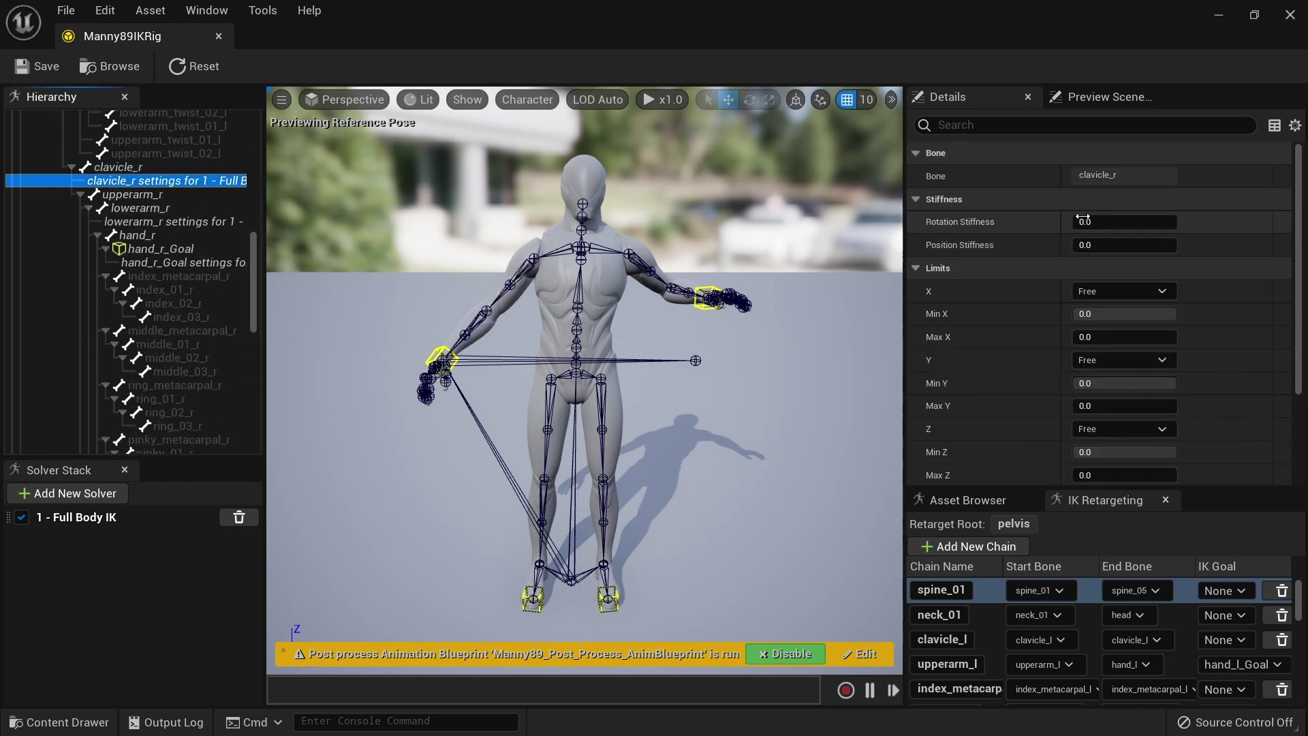
left_click(1082, 221)
type("1")
key("Return")
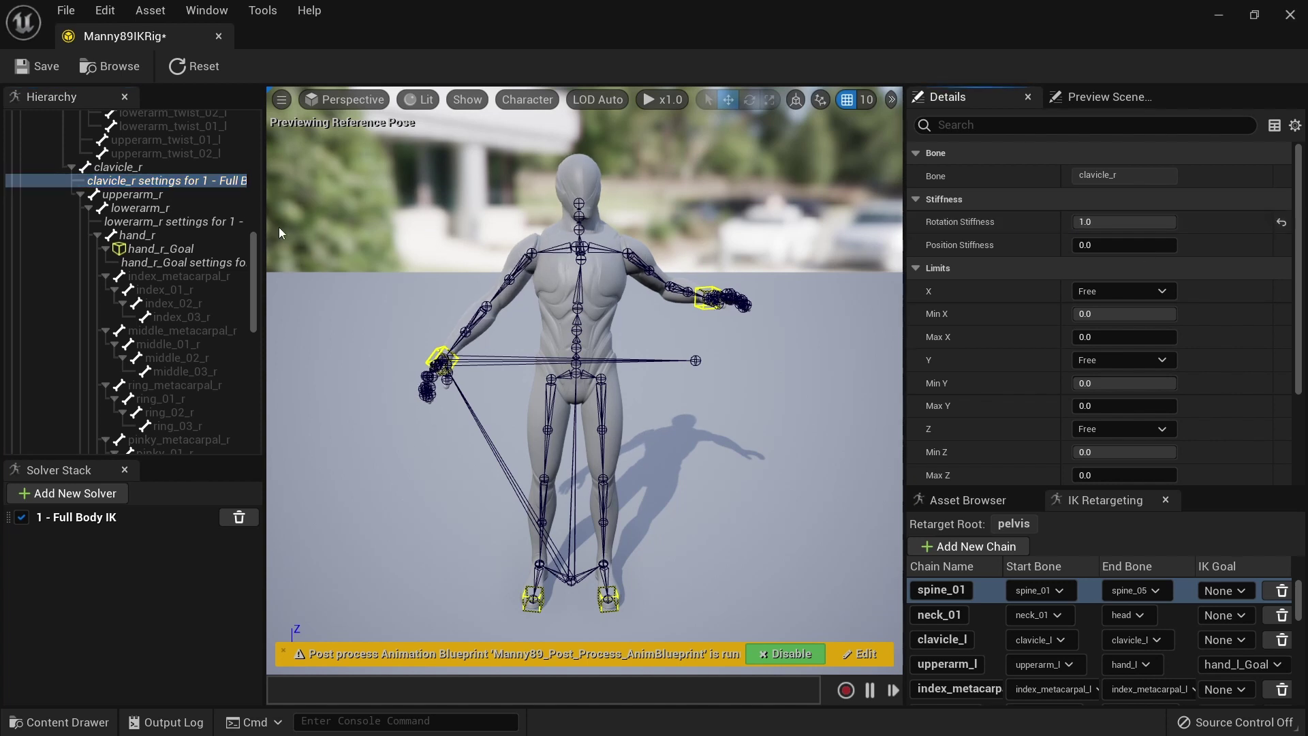
- Enable preferred angles for lowerarm_r with X at 90
left_click(181, 221)
scroll(1029, 420, "down", 3)
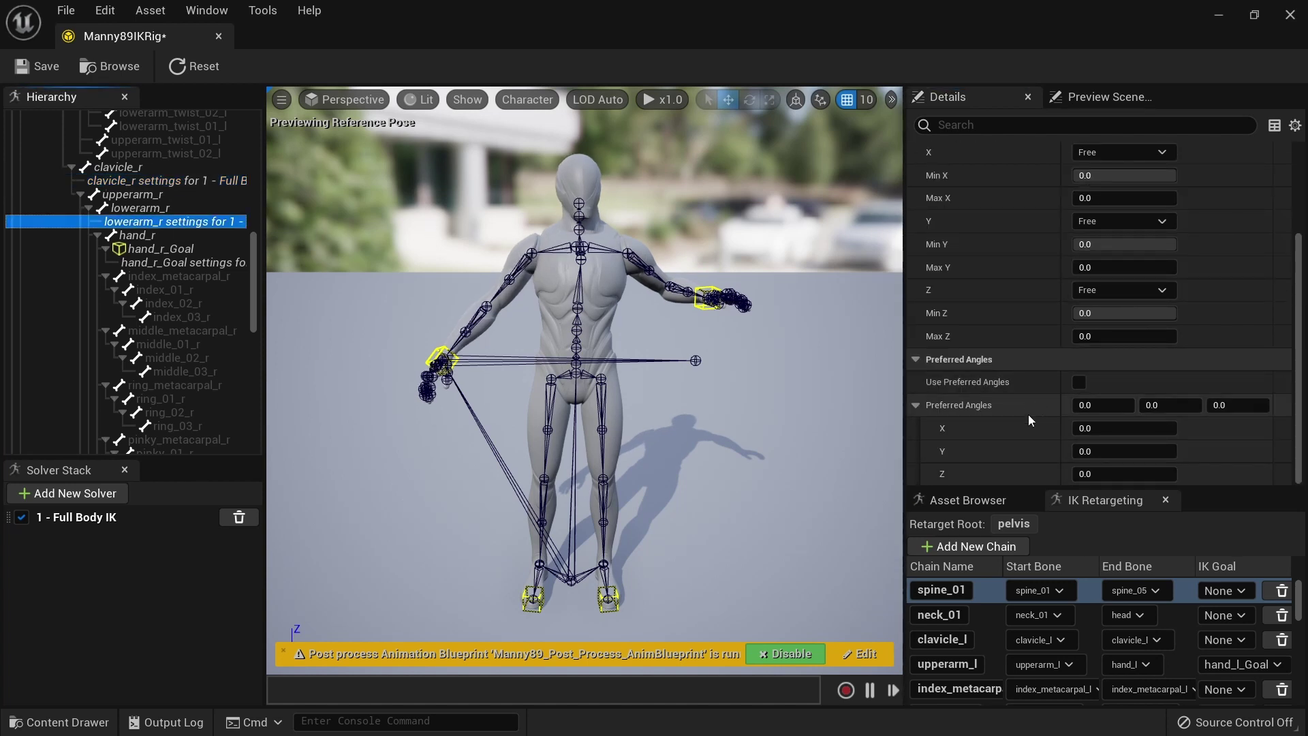
left_click(1078, 381)
left_click(916, 406)
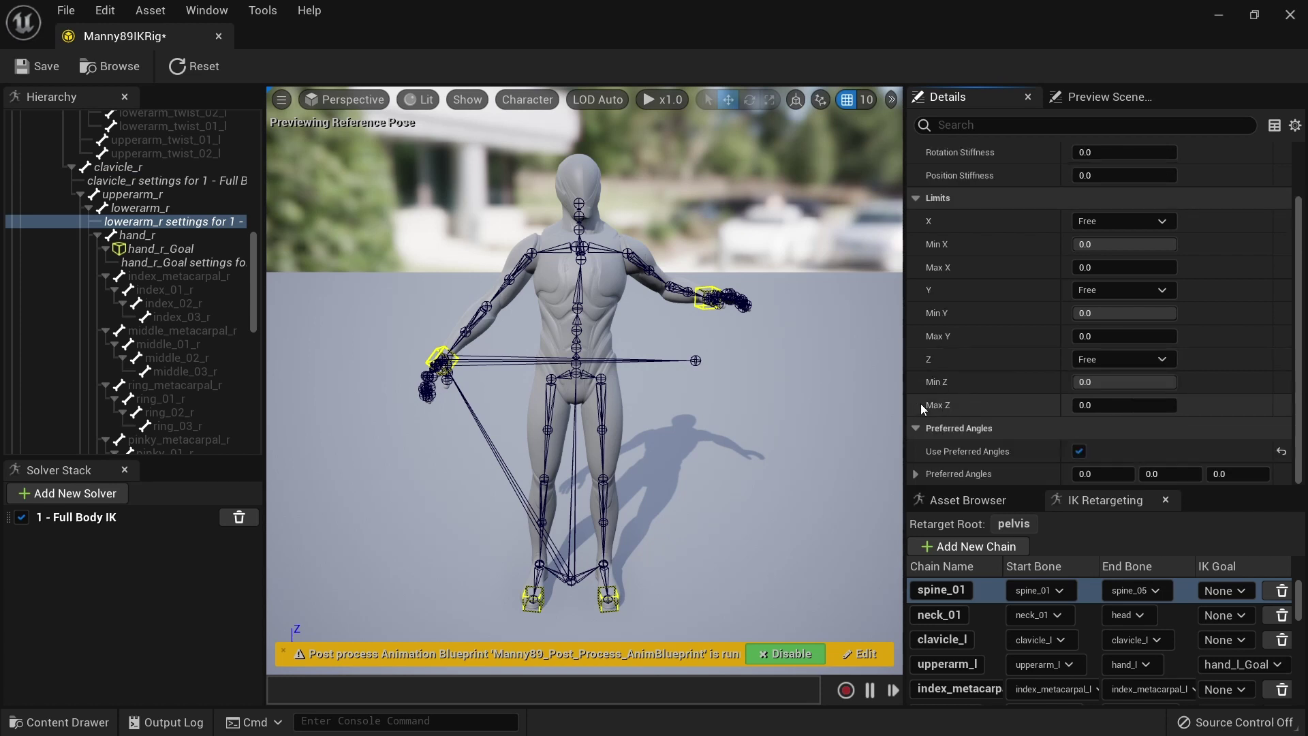
left_click(1084, 475)
type("90")
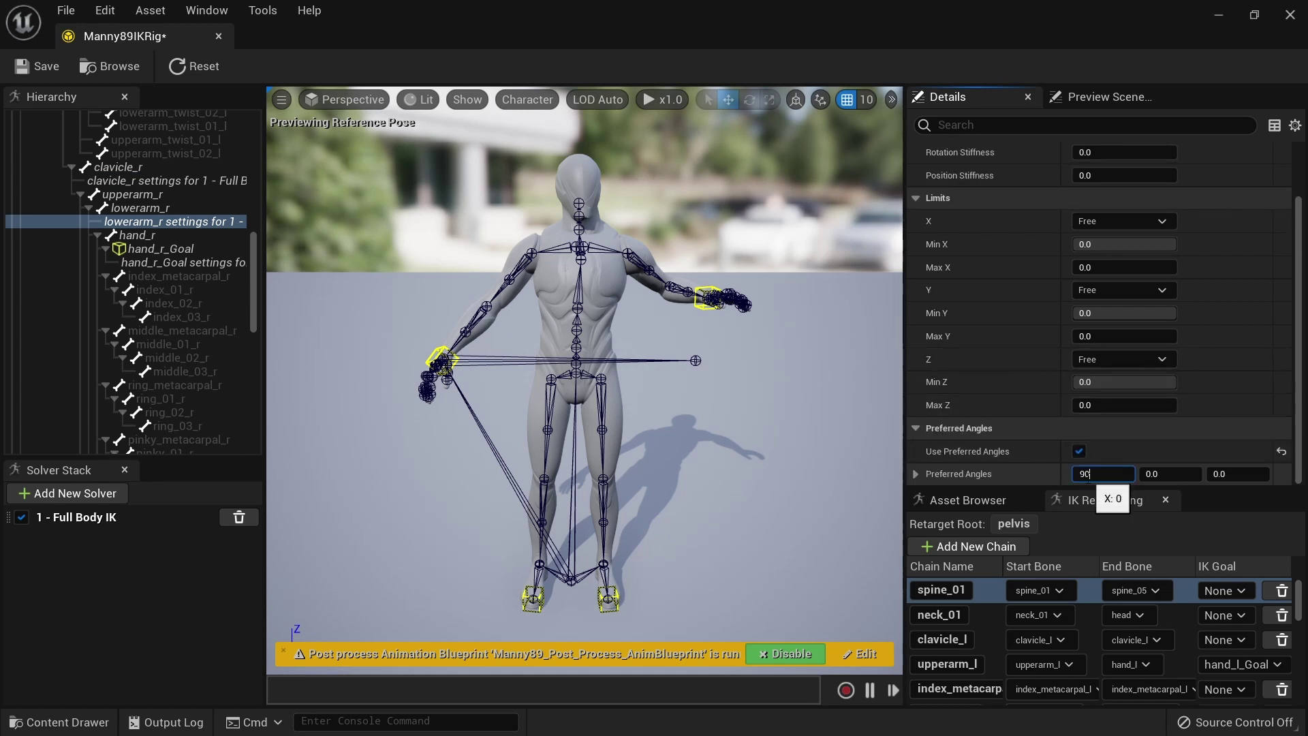
key("Return")
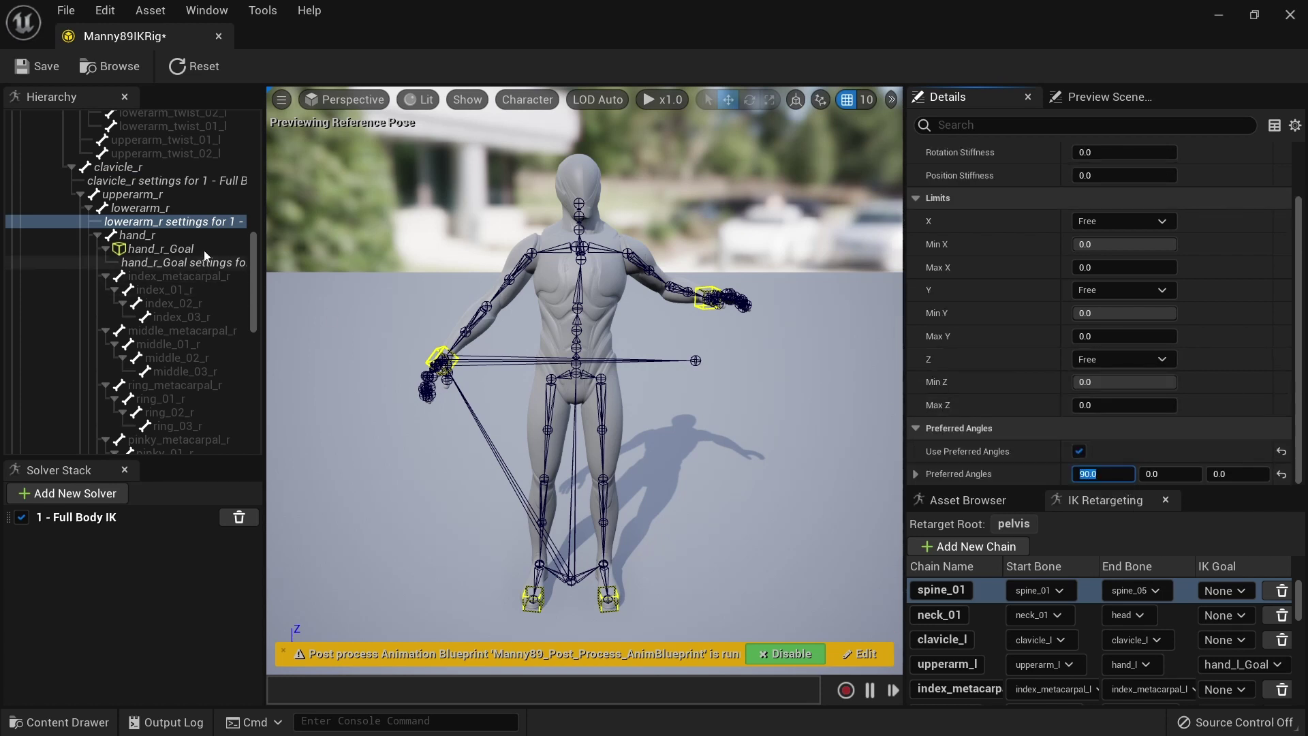
scroll(252, 263, "down", 2)
left_click_drag(252, 263, 243, 333)
- Enable preferred angles for thigh_l with X at -90
left_click(86, 205)
left_click(87, 217)
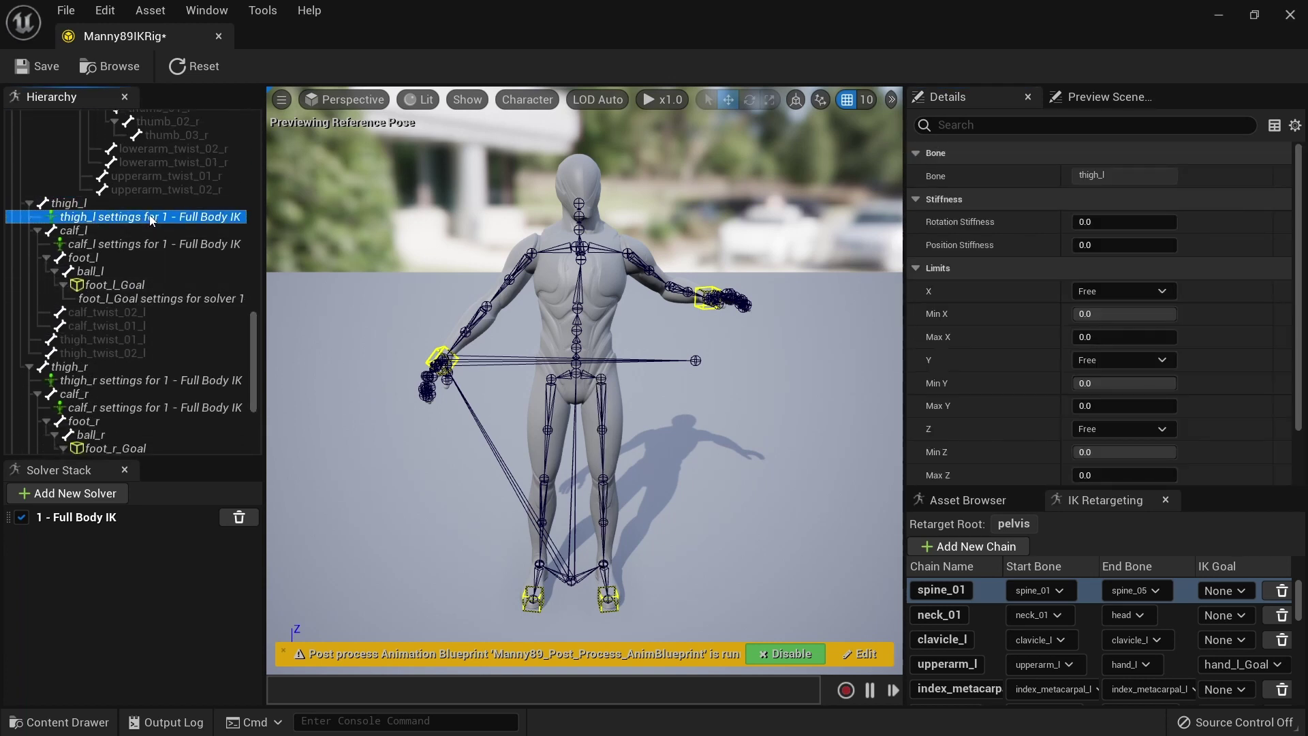
scroll(1066, 265, "down", 2)
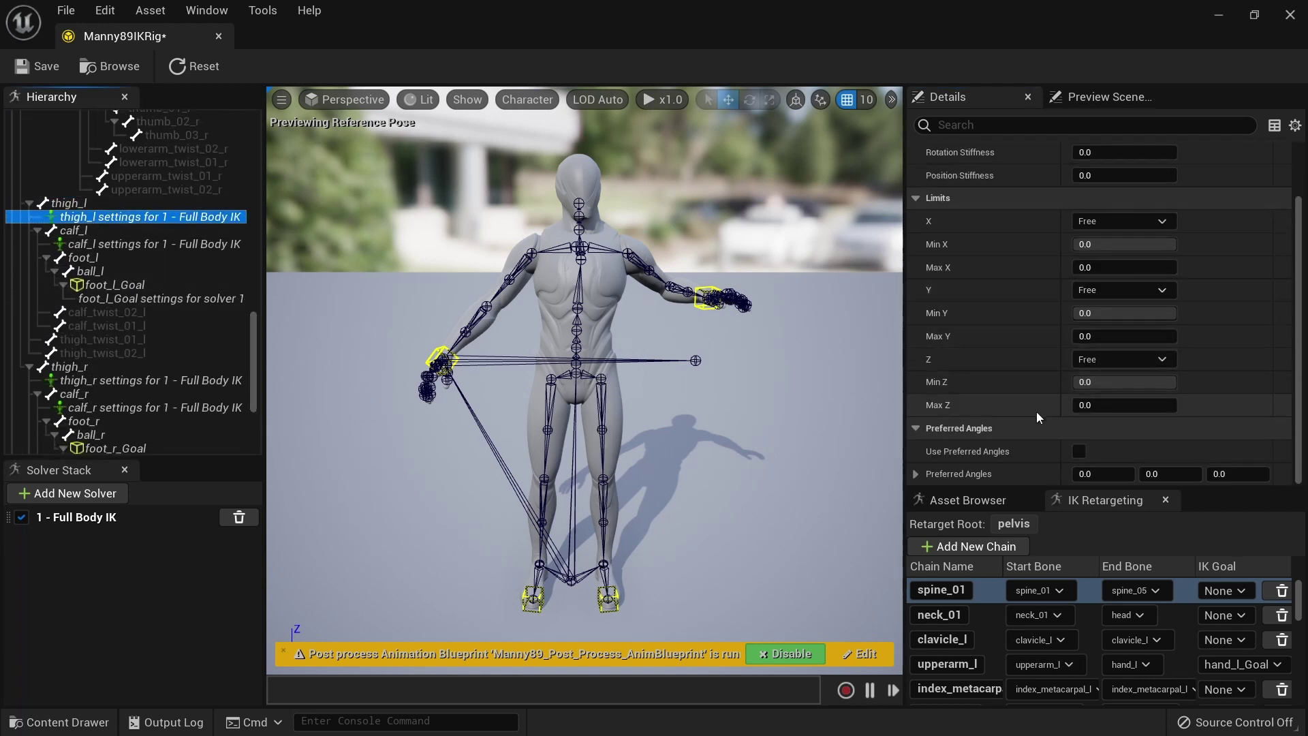
left_click(1078, 451)
left_click(1088, 475)
type("-")
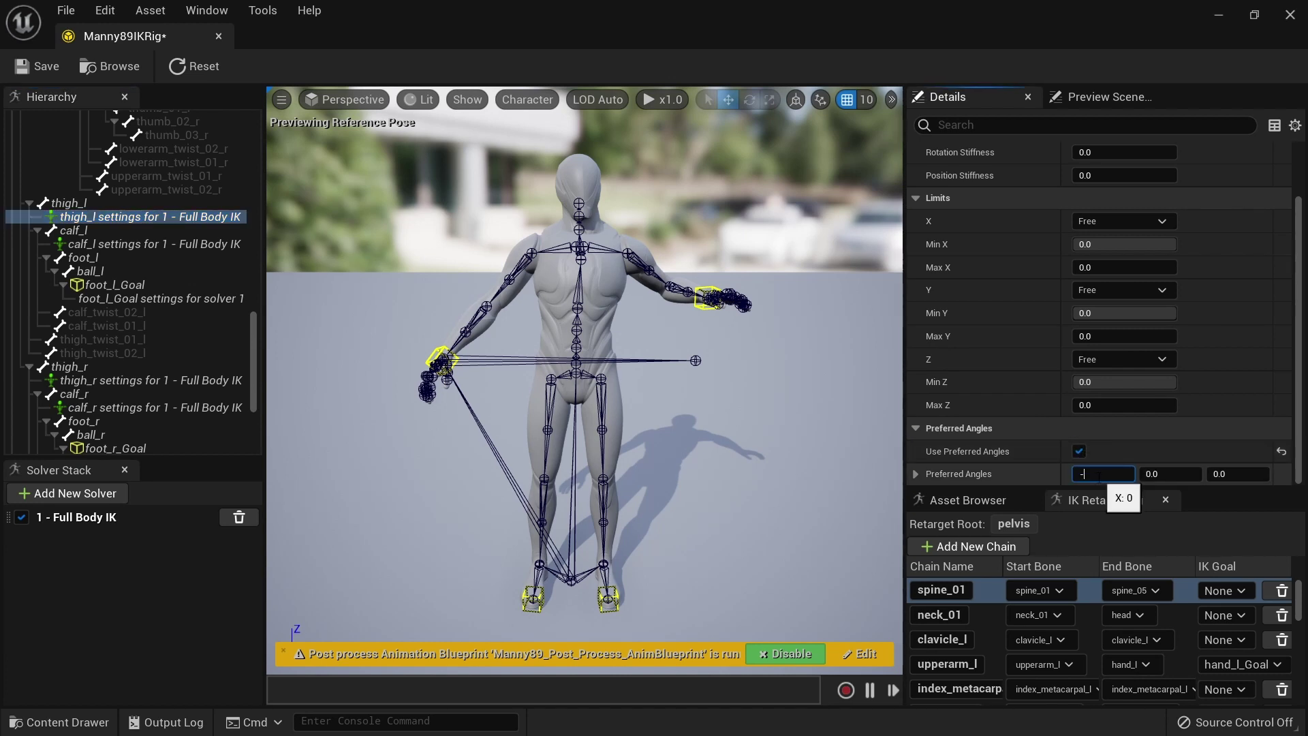
type("90")
key("Return")
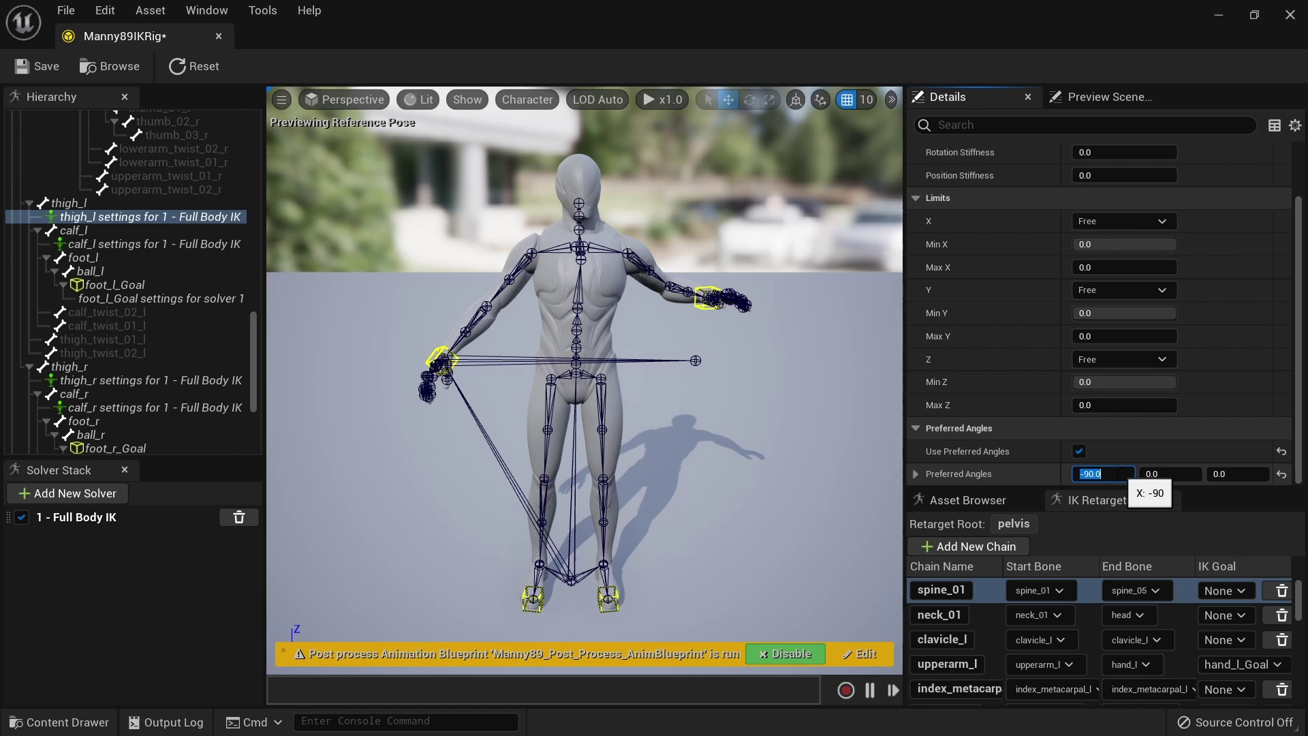
- Try thigh_l with Z at -90 and X at 0, then reset Z and restore X to -90
left_click_drag(1228, 475, 1226, 475)
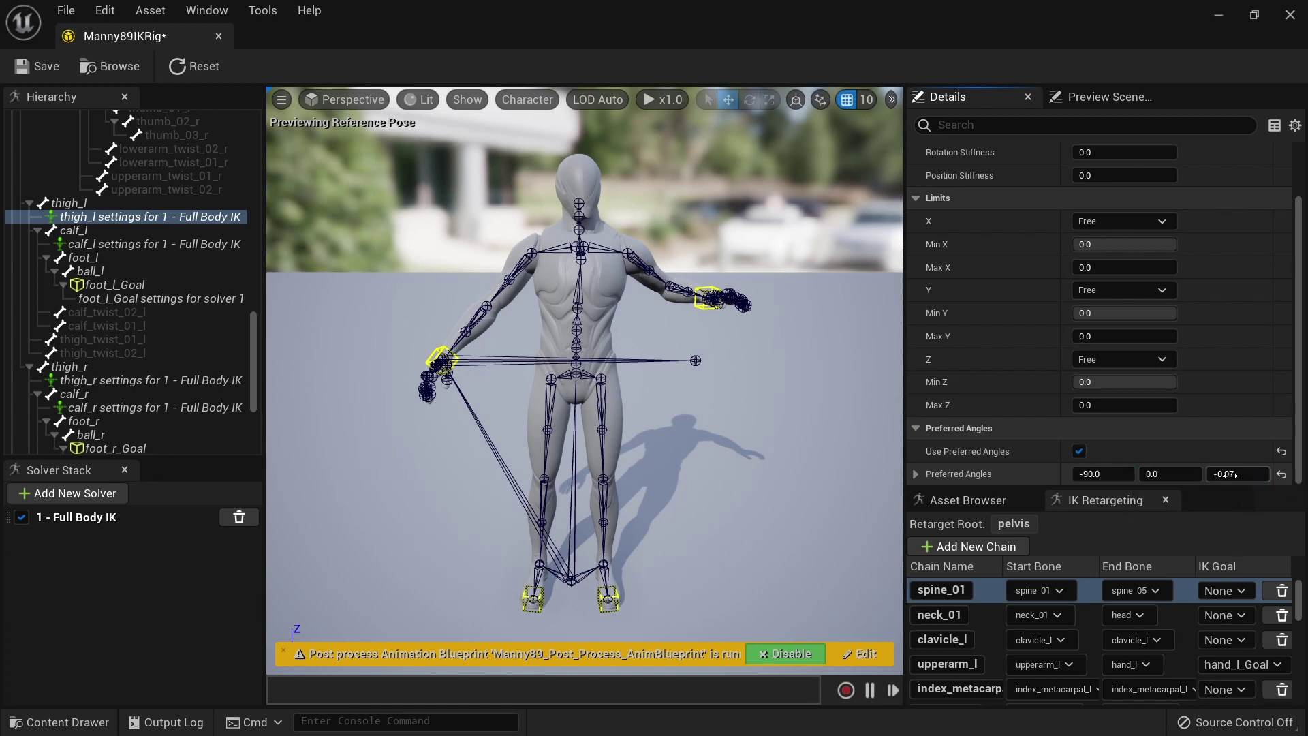
left_click(1228, 475)
type("-90")
key("Return")
left_click(1100, 474)
type("0")
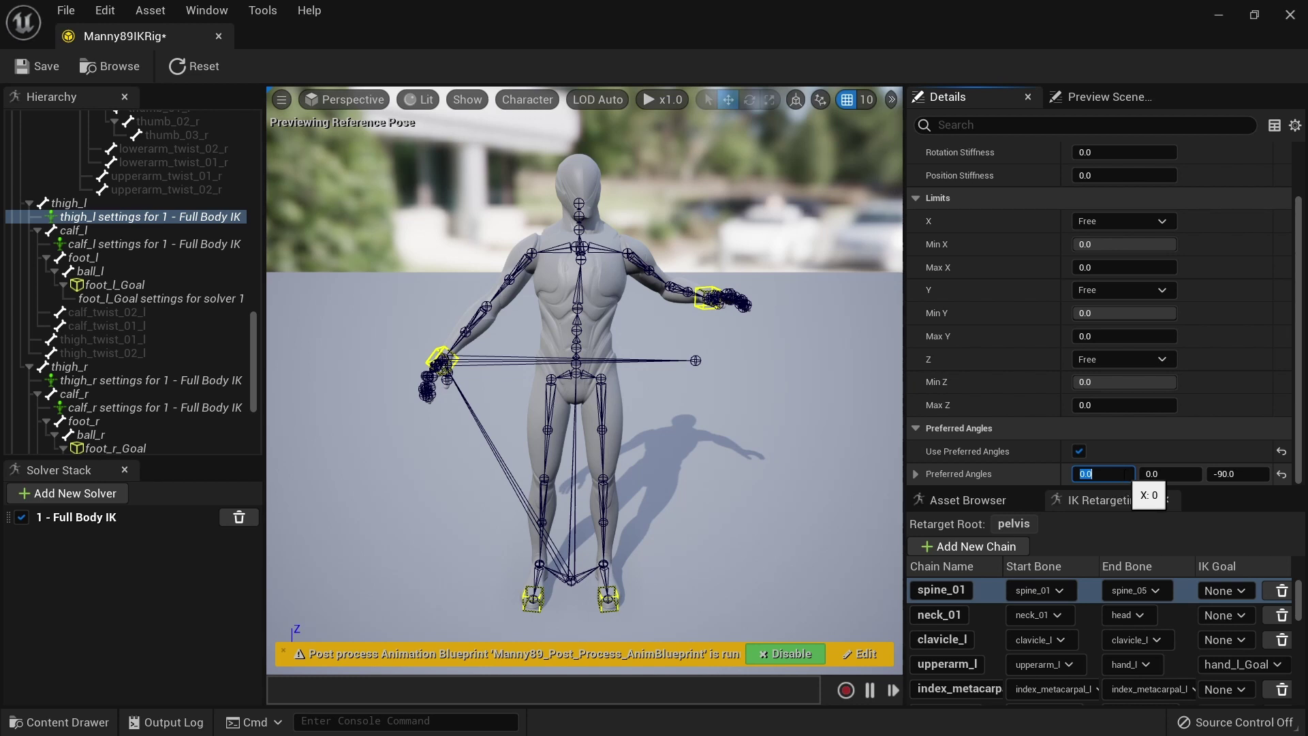
key("Return")
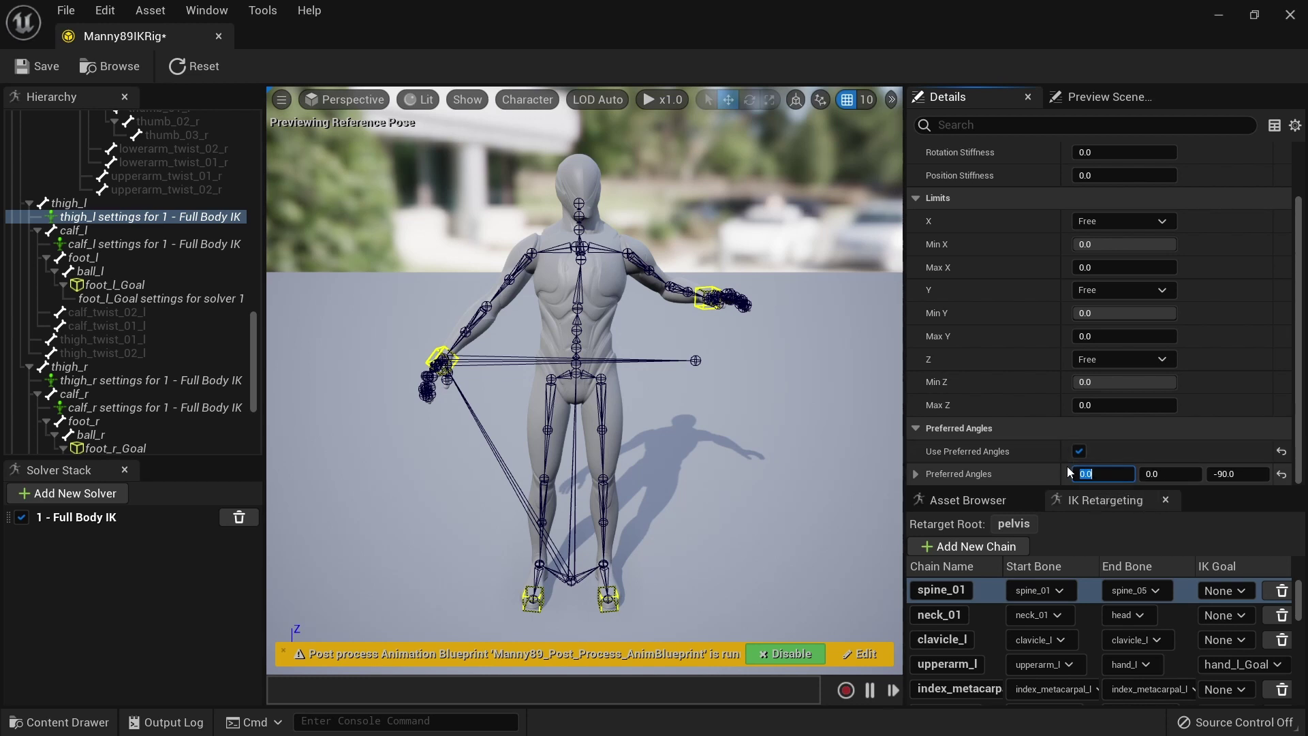
left_click(1230, 474)
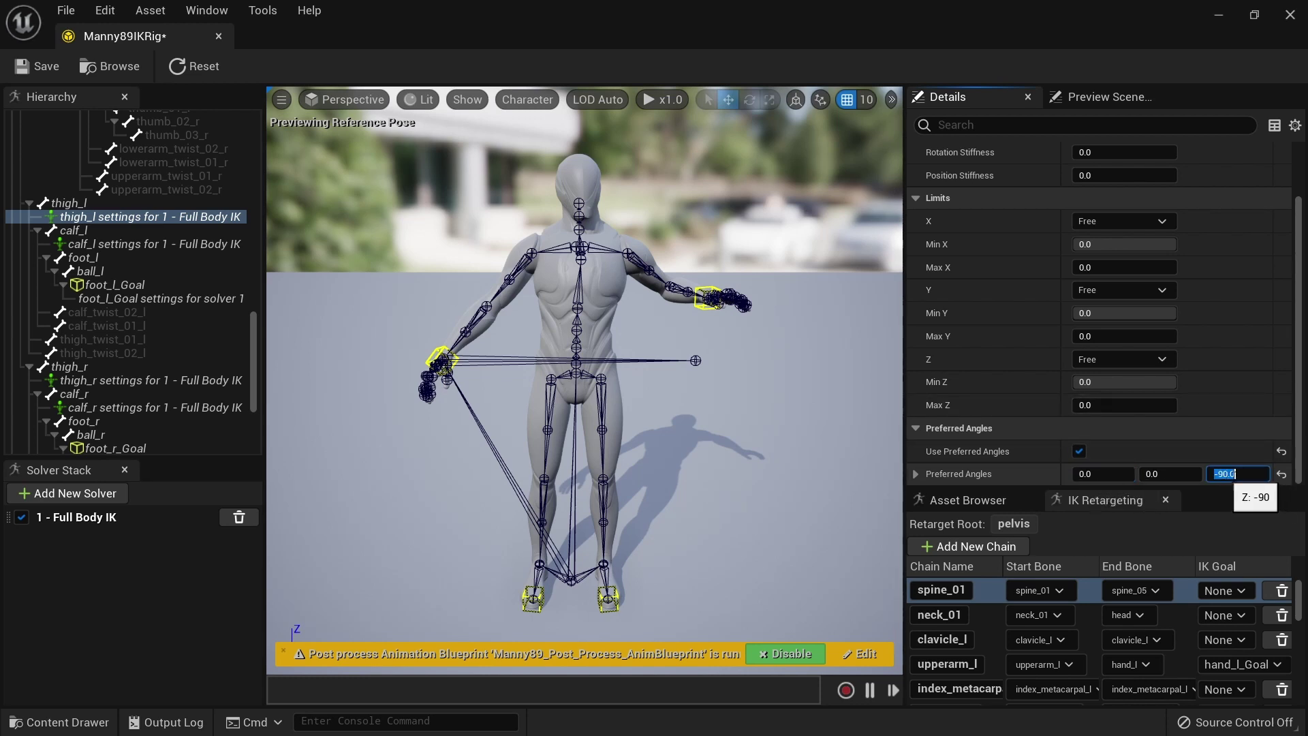
left_click(1281, 475)
left_click(1091, 475)
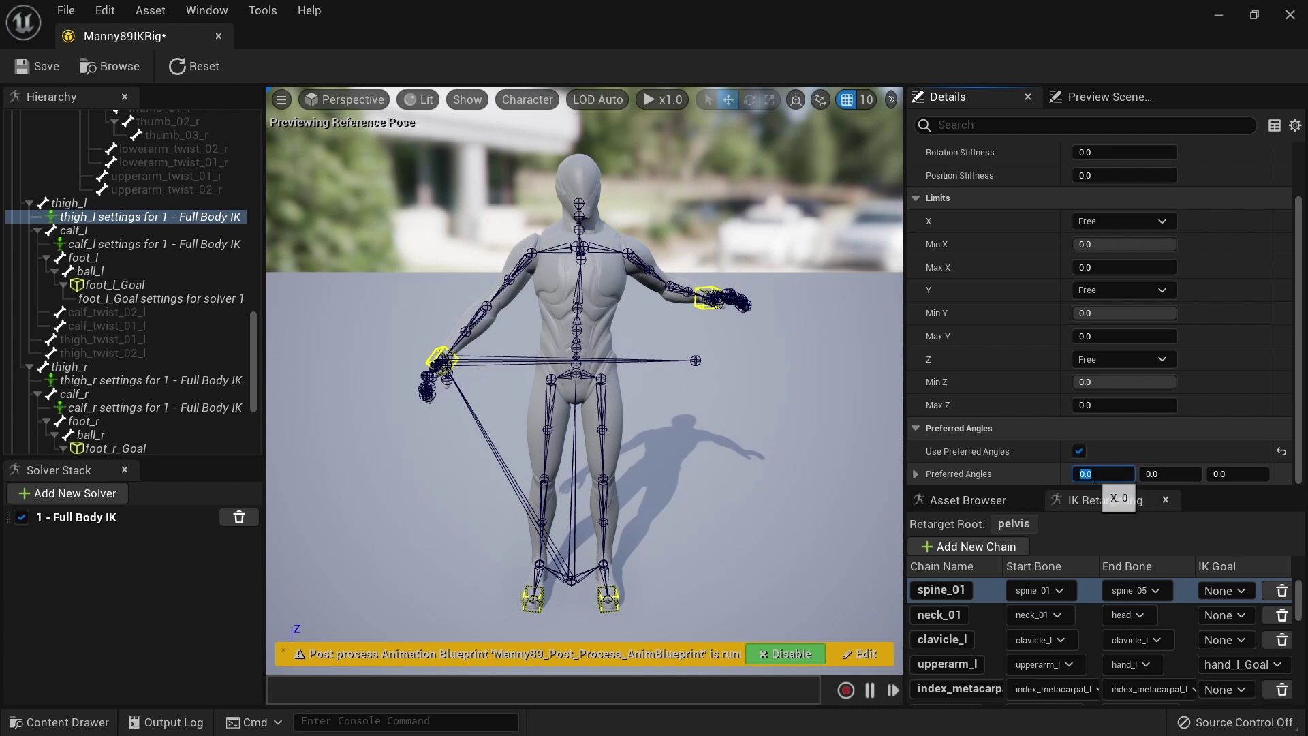
type("-90")
key("Return")
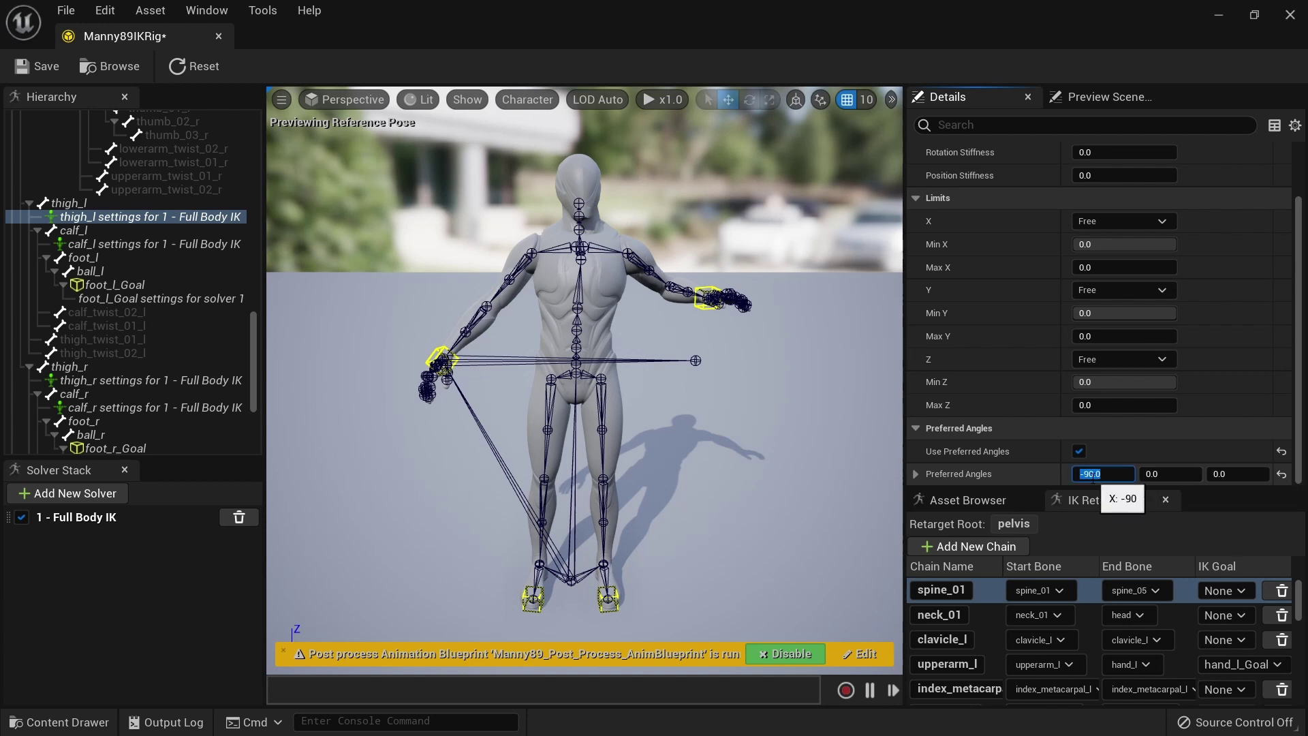
- Enable preferred angles for calf_l with X at 90
left_click(146, 244)
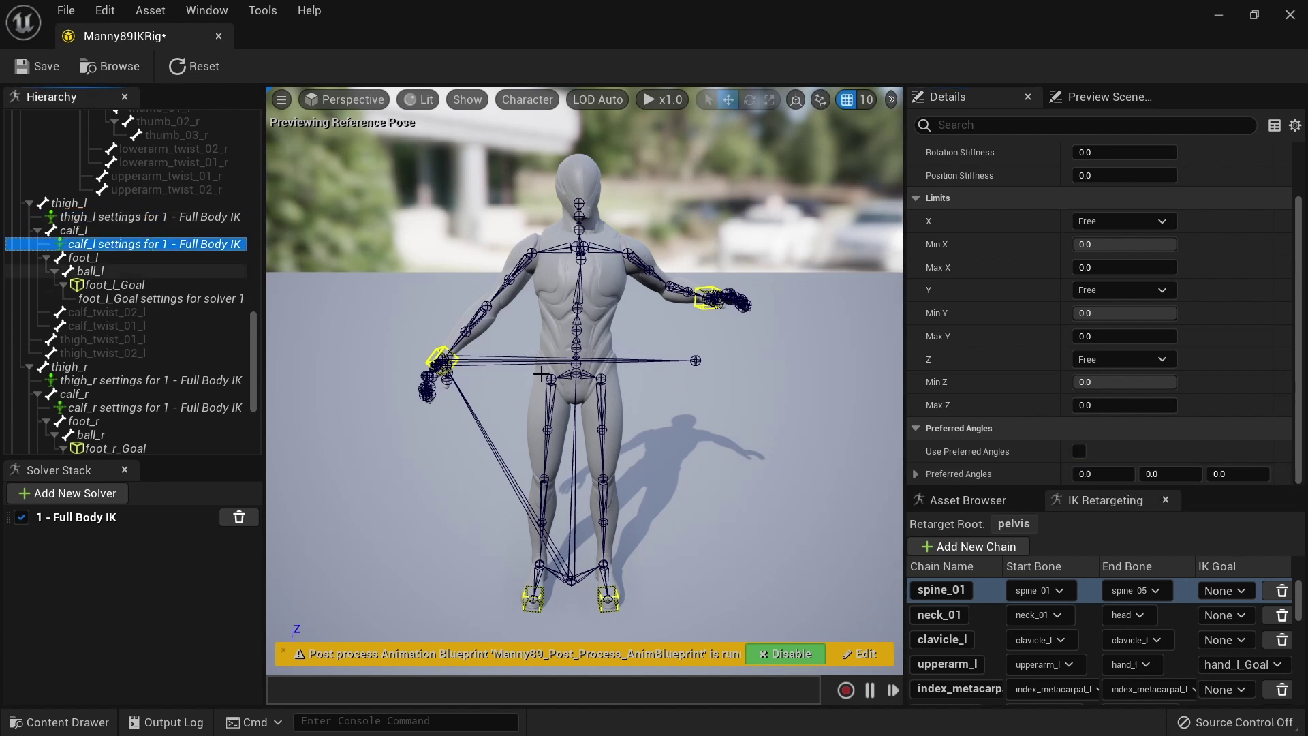
left_click(1087, 474)
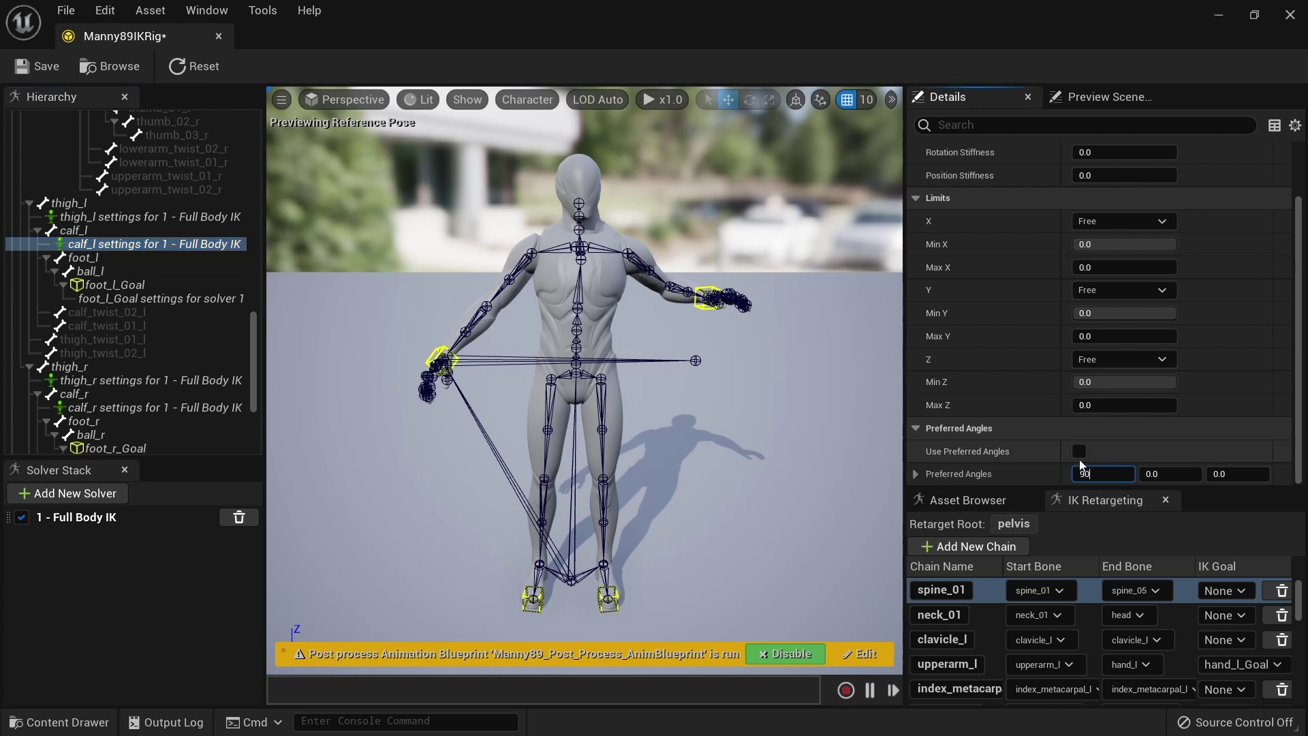
key("Return")
left_click(1079, 452)
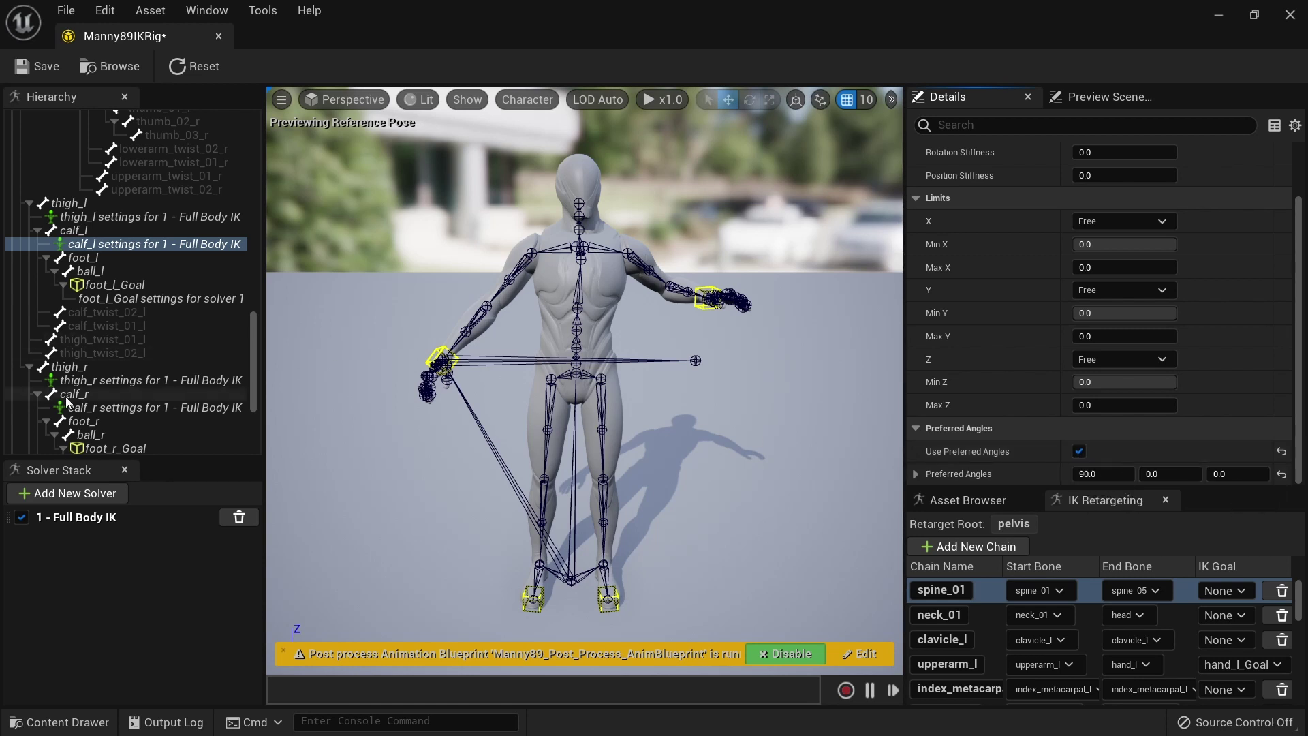
scroll(74, 323, "down", 2)
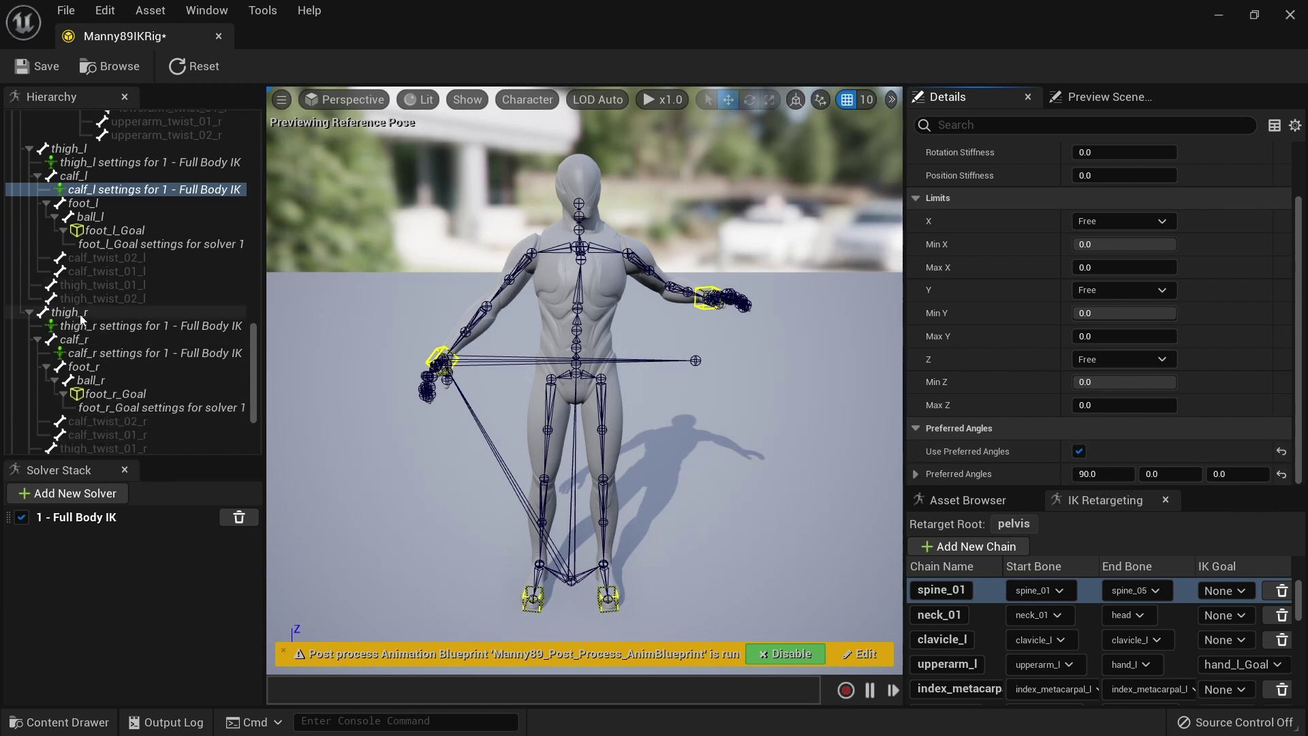
- Enable preferred angles for thigh_r with X at -90
left_click(82, 325)
left_click(1079, 451)
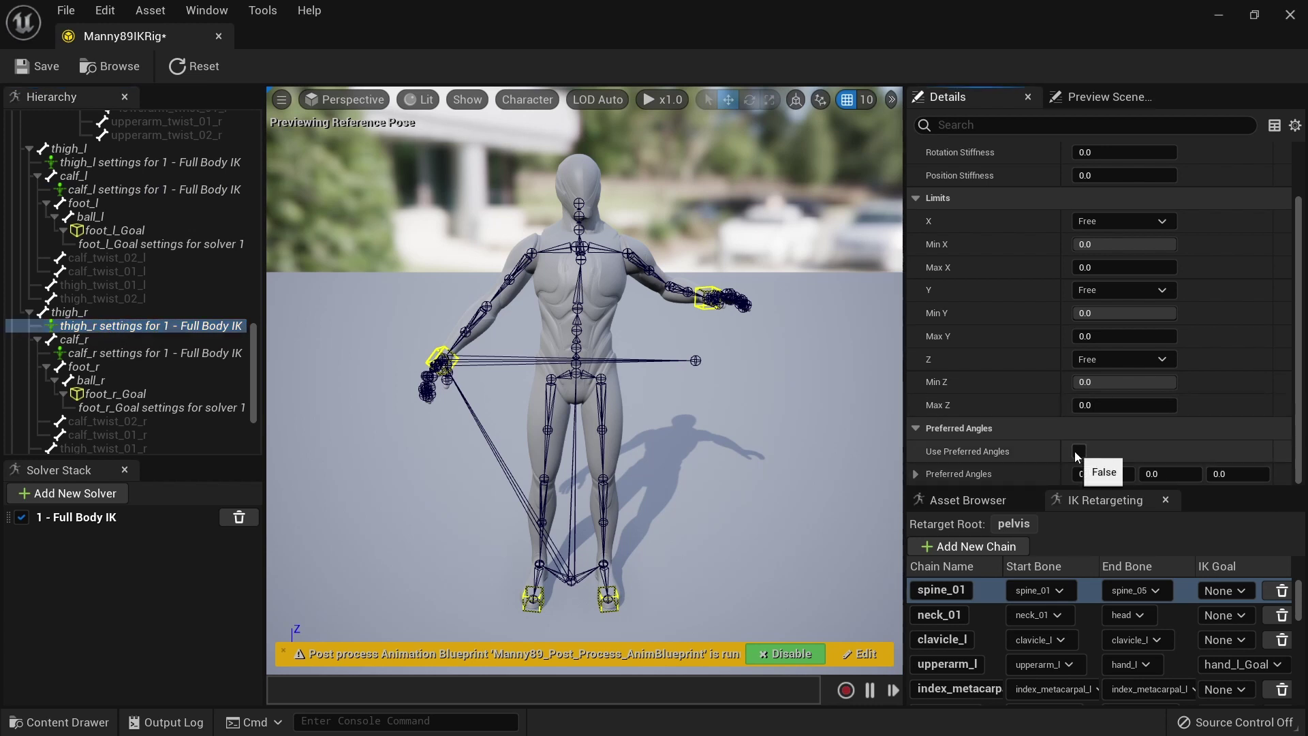
left_click(1079, 475)
type("-90")
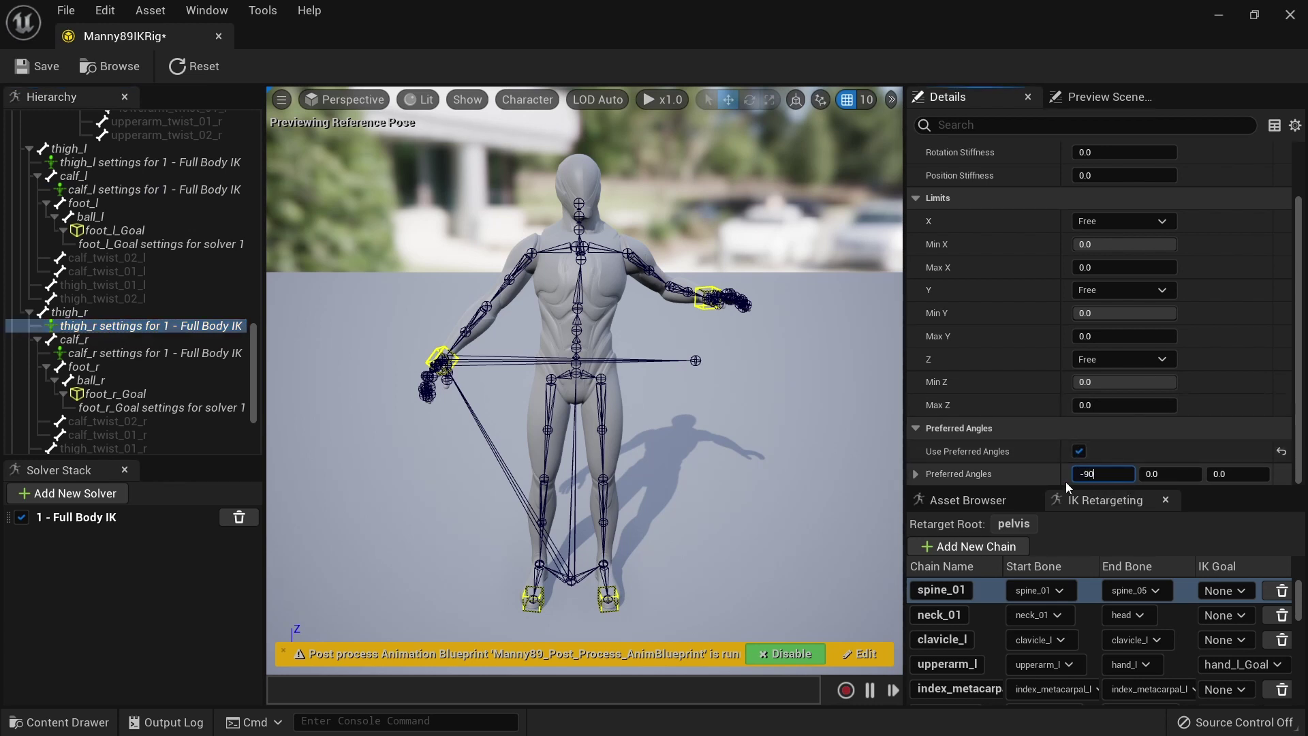
key("Return")
- Enable preferred angles for calf_r with X at 90
left_click(185, 354)
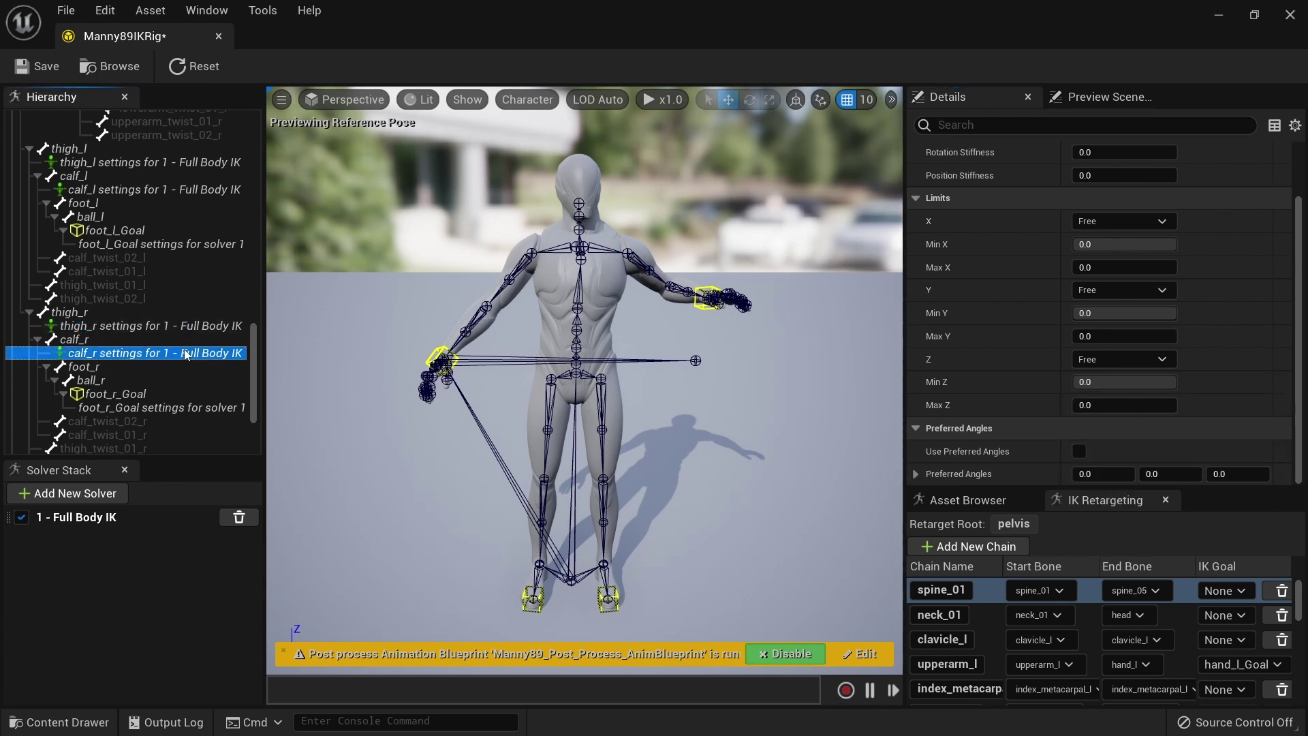
left_click(1079, 451)
left_click(1085, 474)
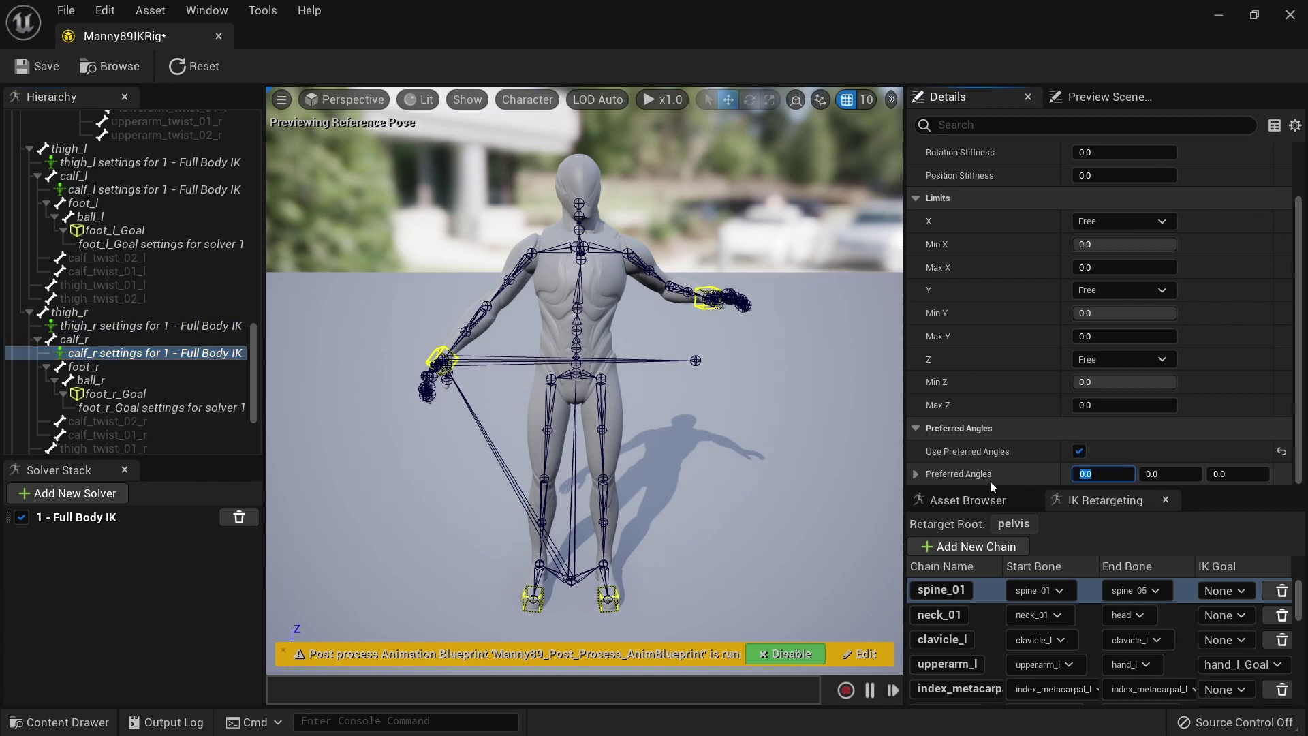
type("90")
key("Return")
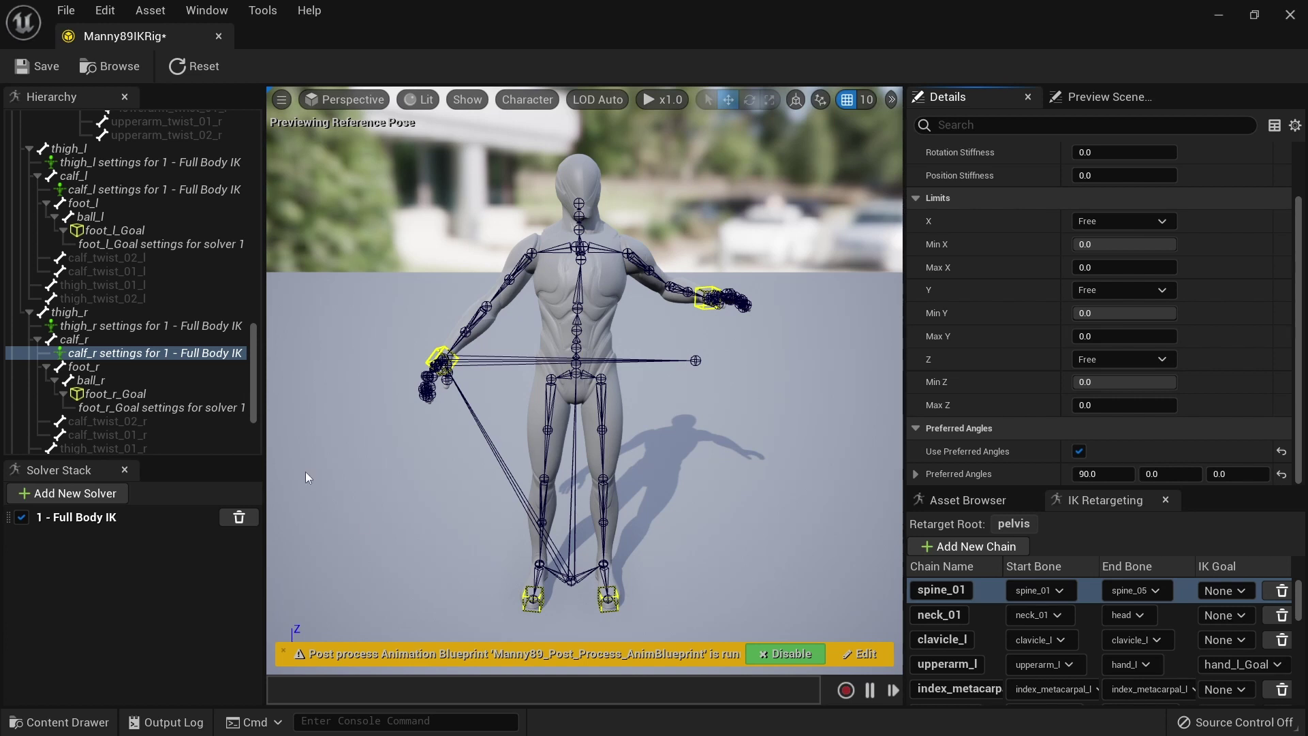
- Drag hand_r_Goal's Pull Chain Alpha down to 0.0
left_click_drag(255, 336, 260, 235)
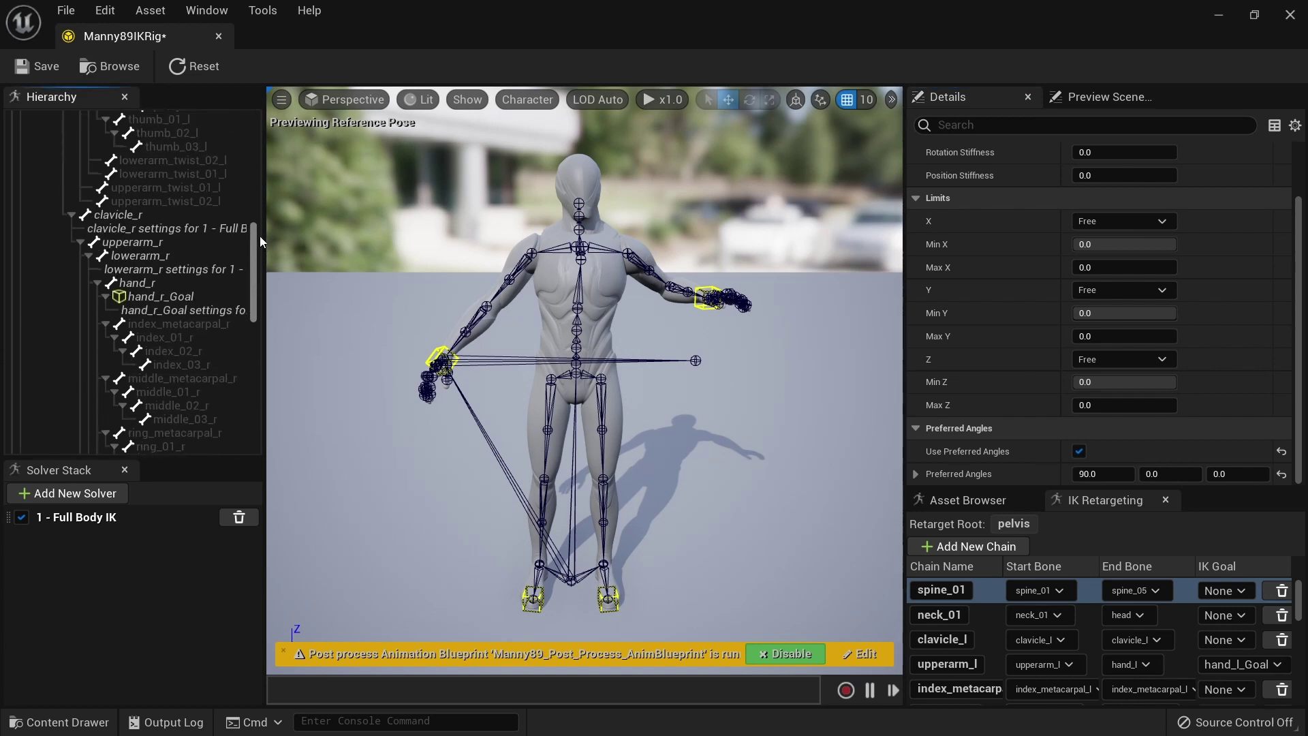
left_click(166, 316)
left_click(171, 331)
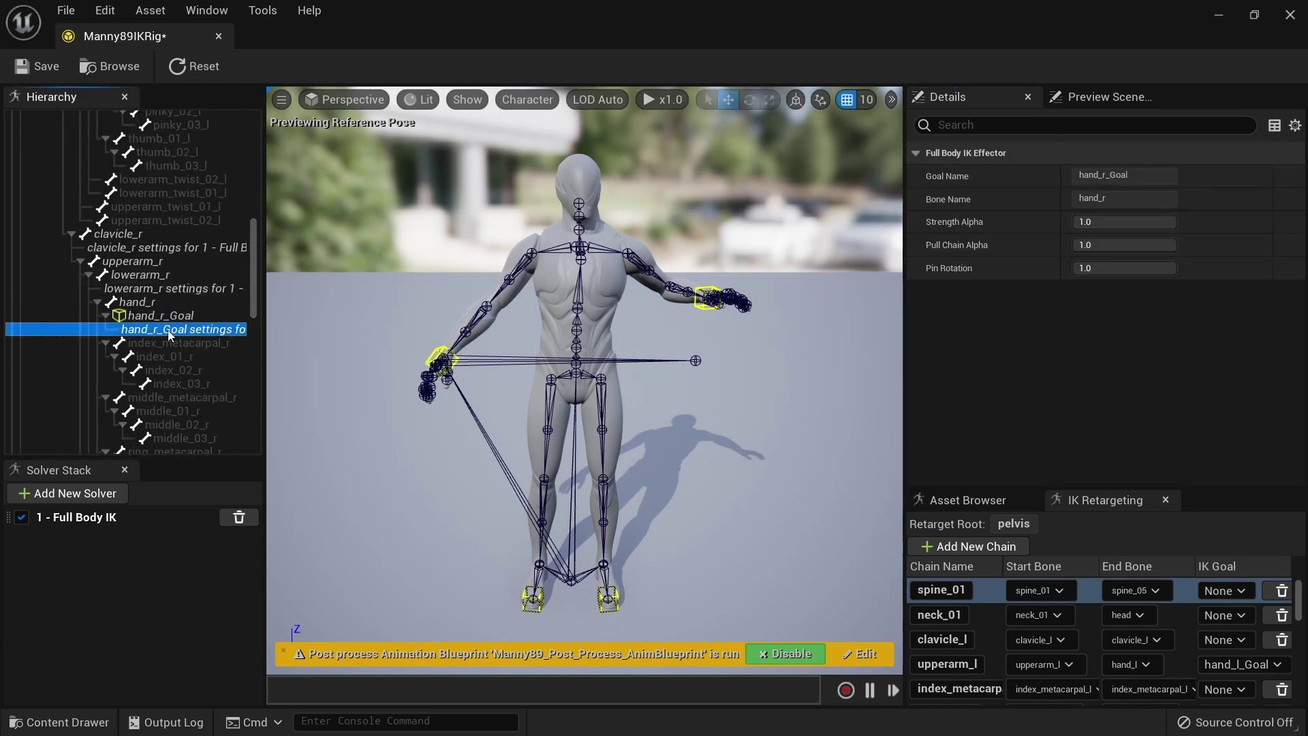
left_click_drag(1165, 240, 1062, 243)
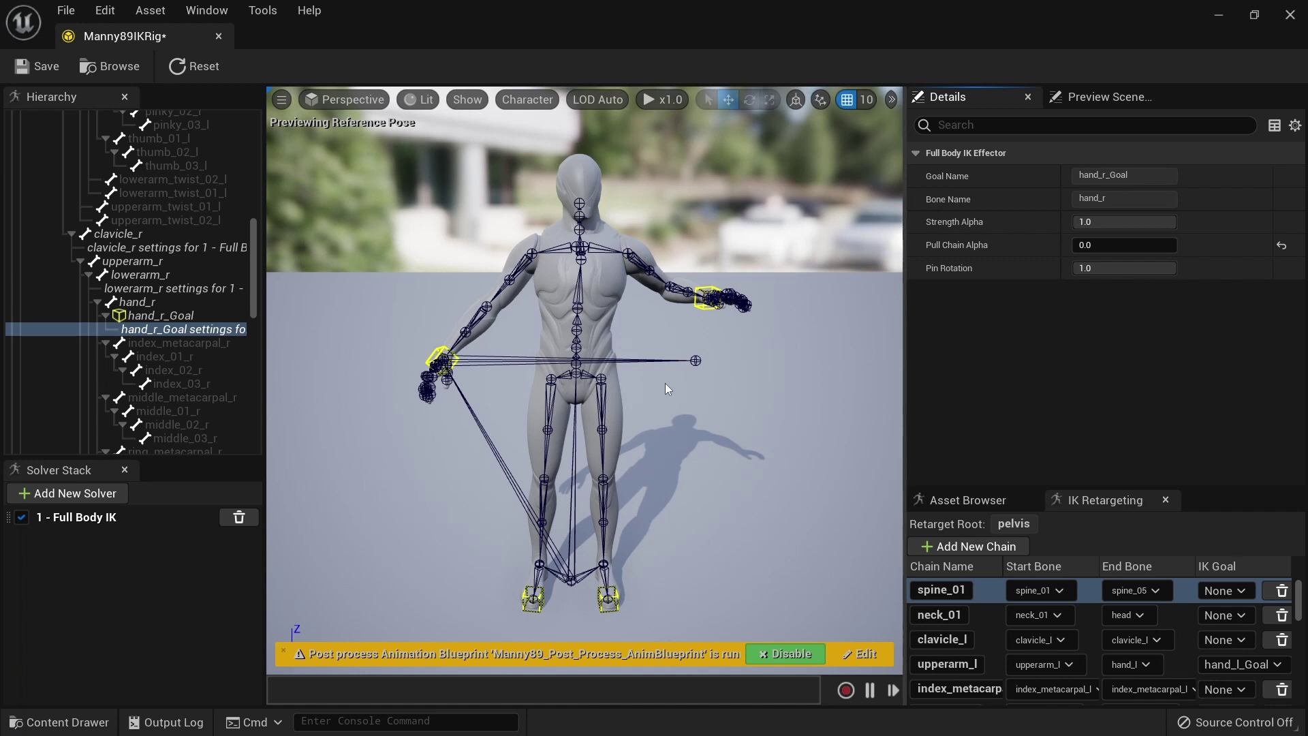
- Save the Manny89IKRig asset with Ctrl+S
key("ctrl+s")
key("e")
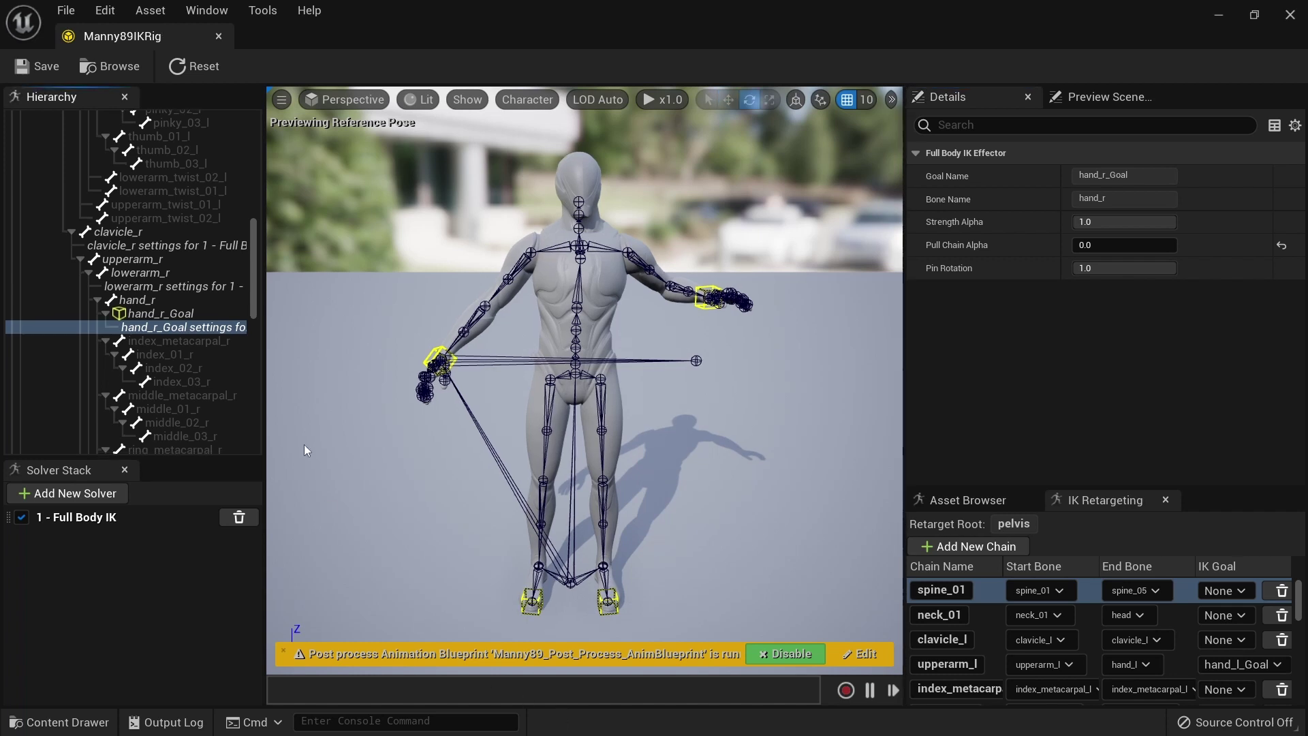
left_click_drag(255, 298, 257, 152)
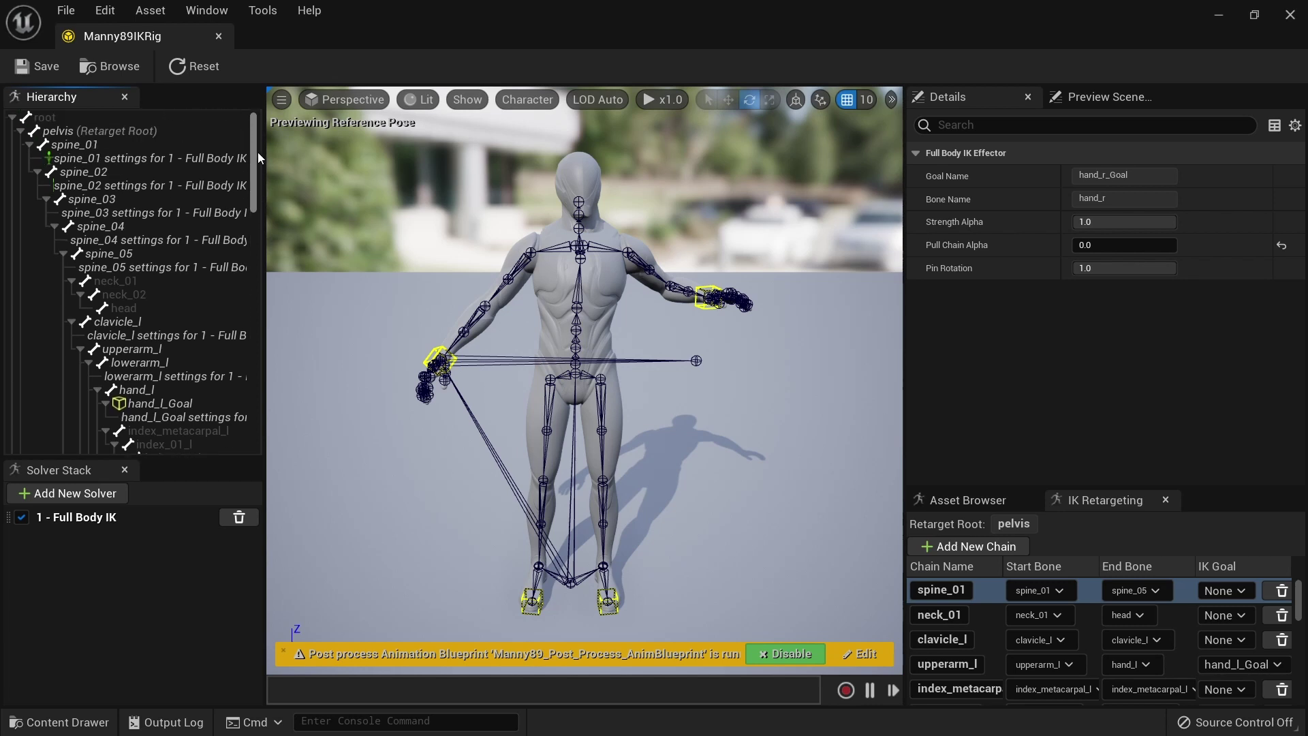
- Add Full Body IK settings to the pelvis with rotation stiffness 1
left_click(125, 521)
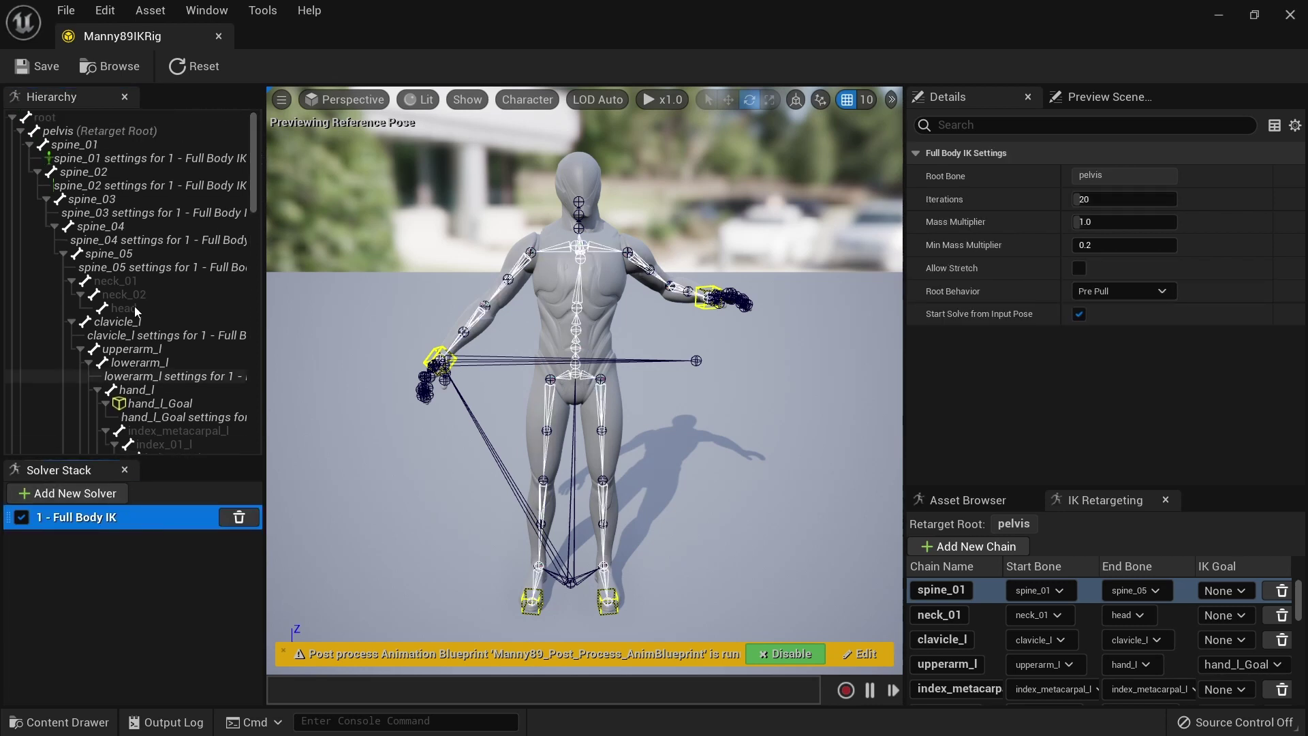
right_click(124, 128)
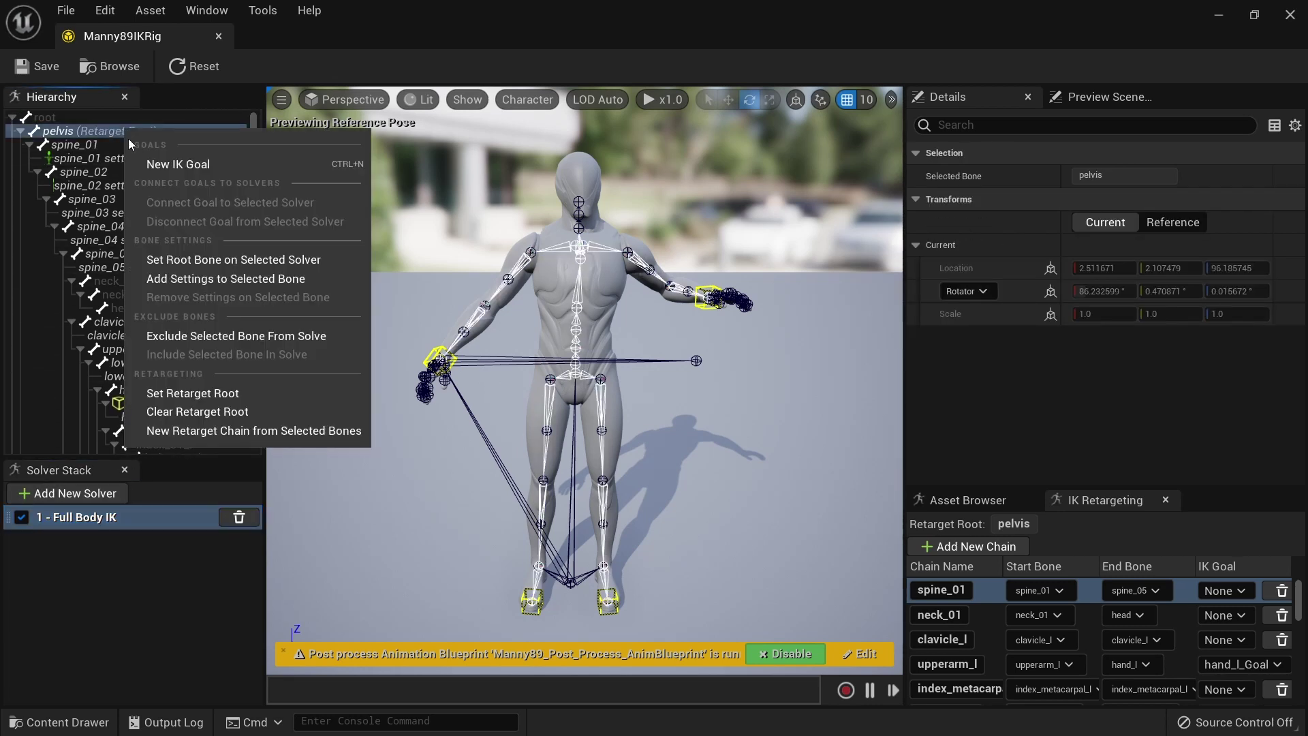
left_click(216, 278)
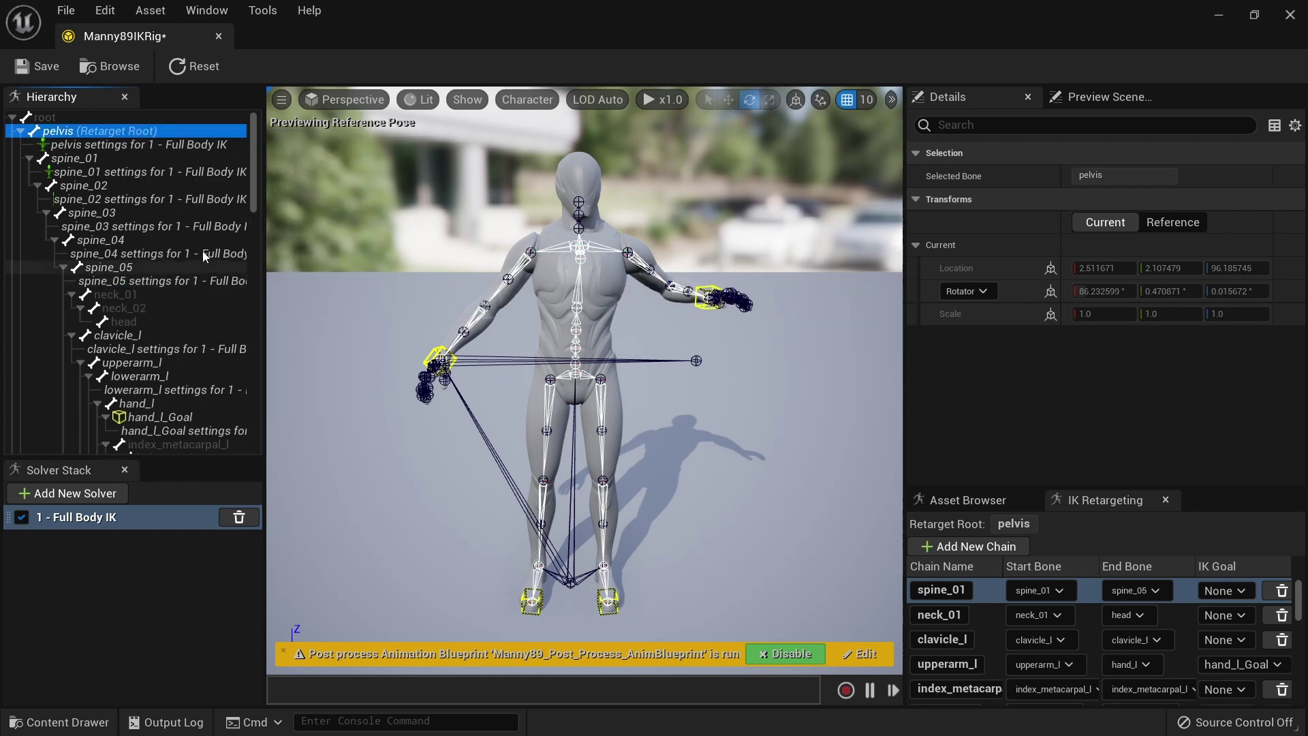
left_click(138, 143)
left_click(1088, 228)
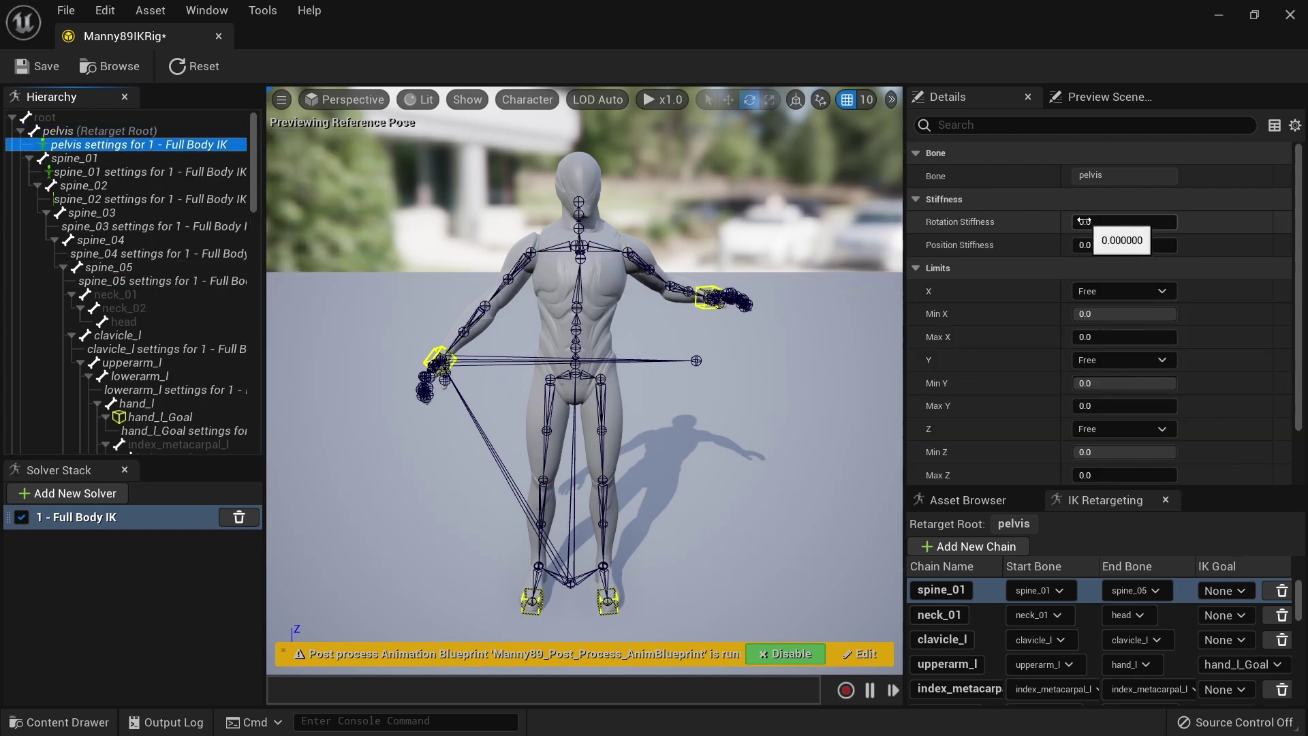
type("1")
key("Return")
- Set rotation stiffness 0.9 on spine_01, spine_02 and spine_03
left_click(145, 171)
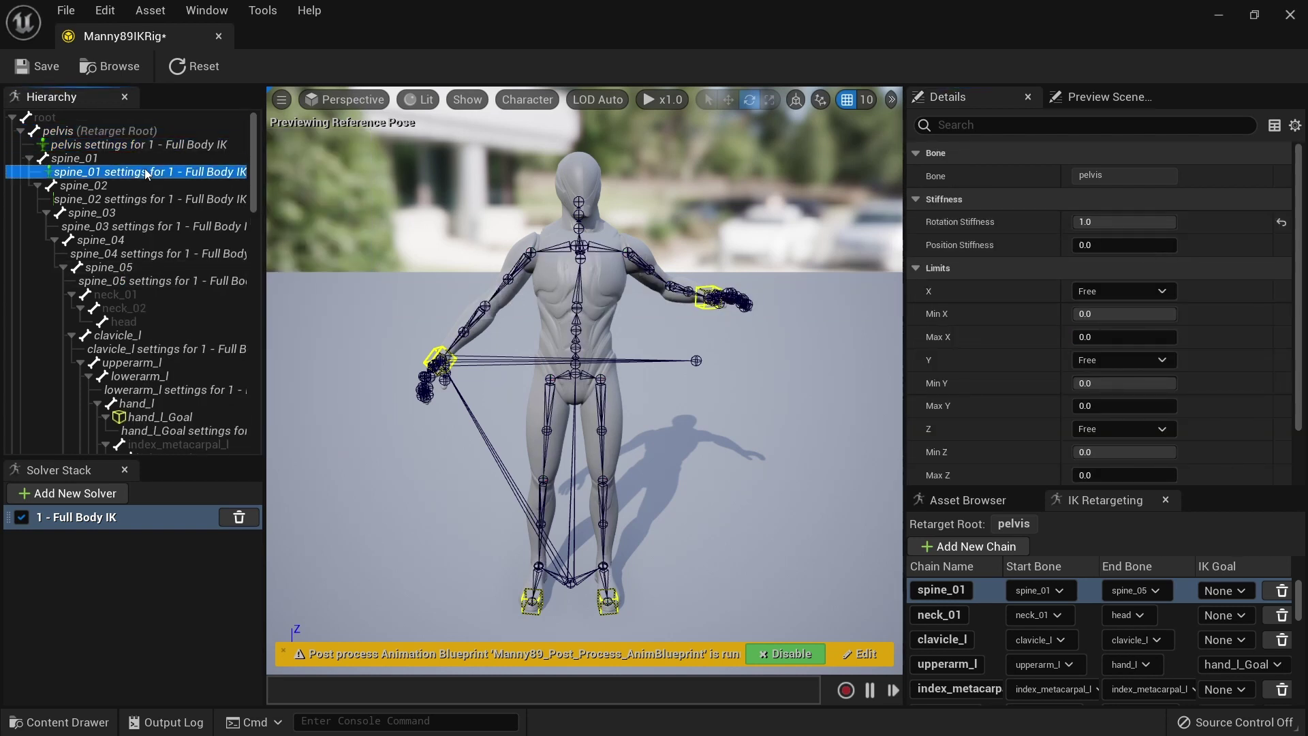
left_click(1102, 223)
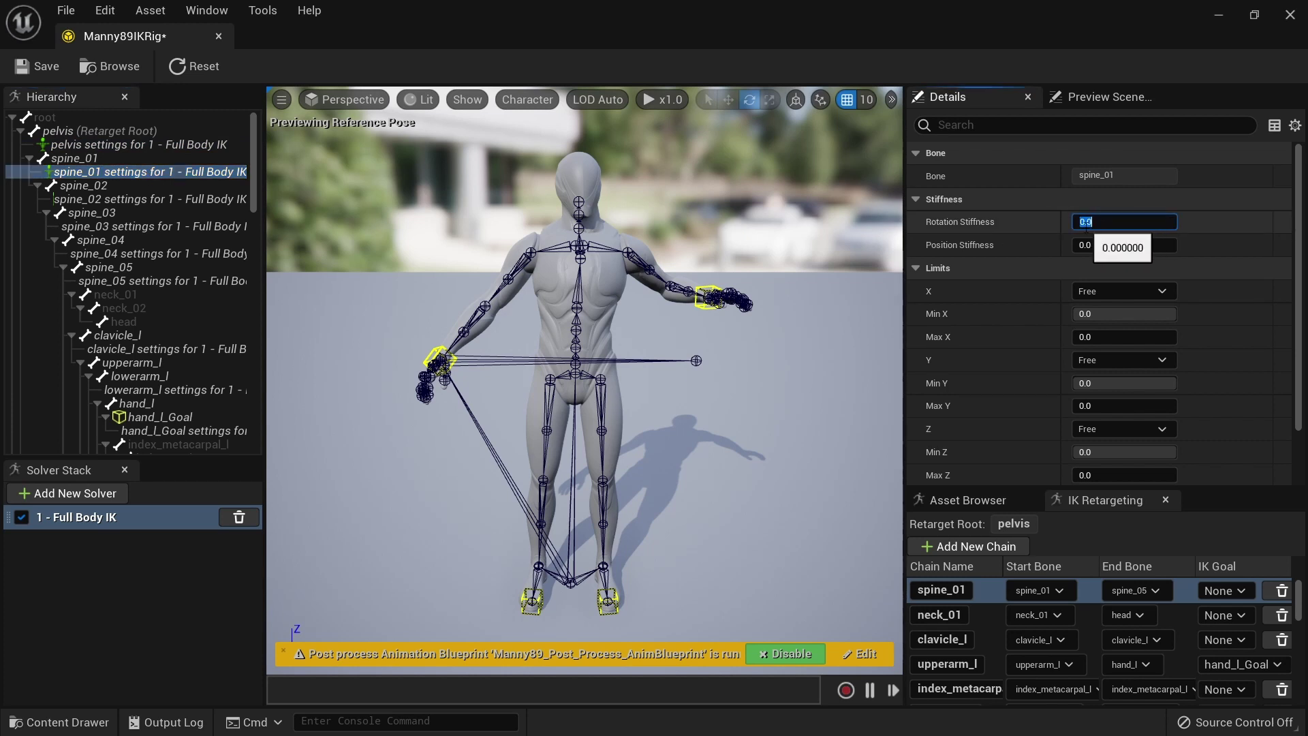
type("0.9")
key("Return")
left_click(235, 200)
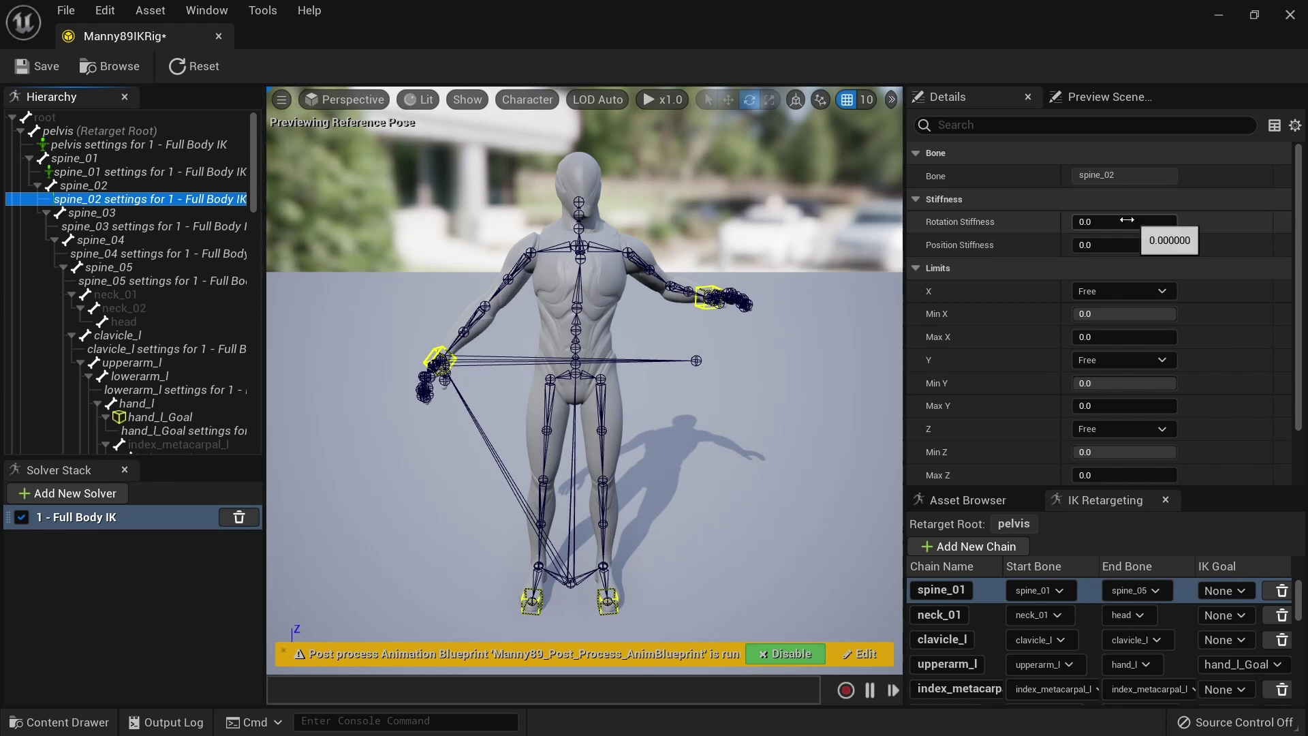
left_click(1102, 222)
type("0.9")
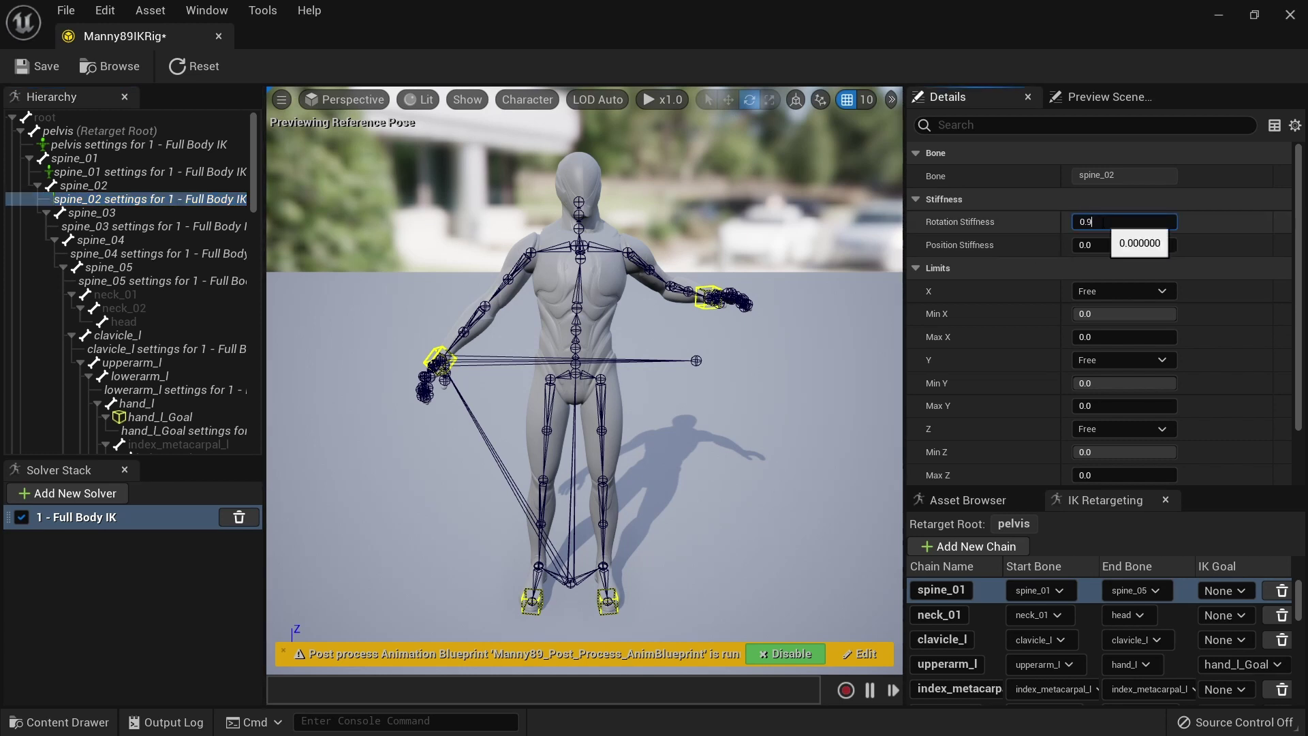
key("Return")
left_click(250, 227)
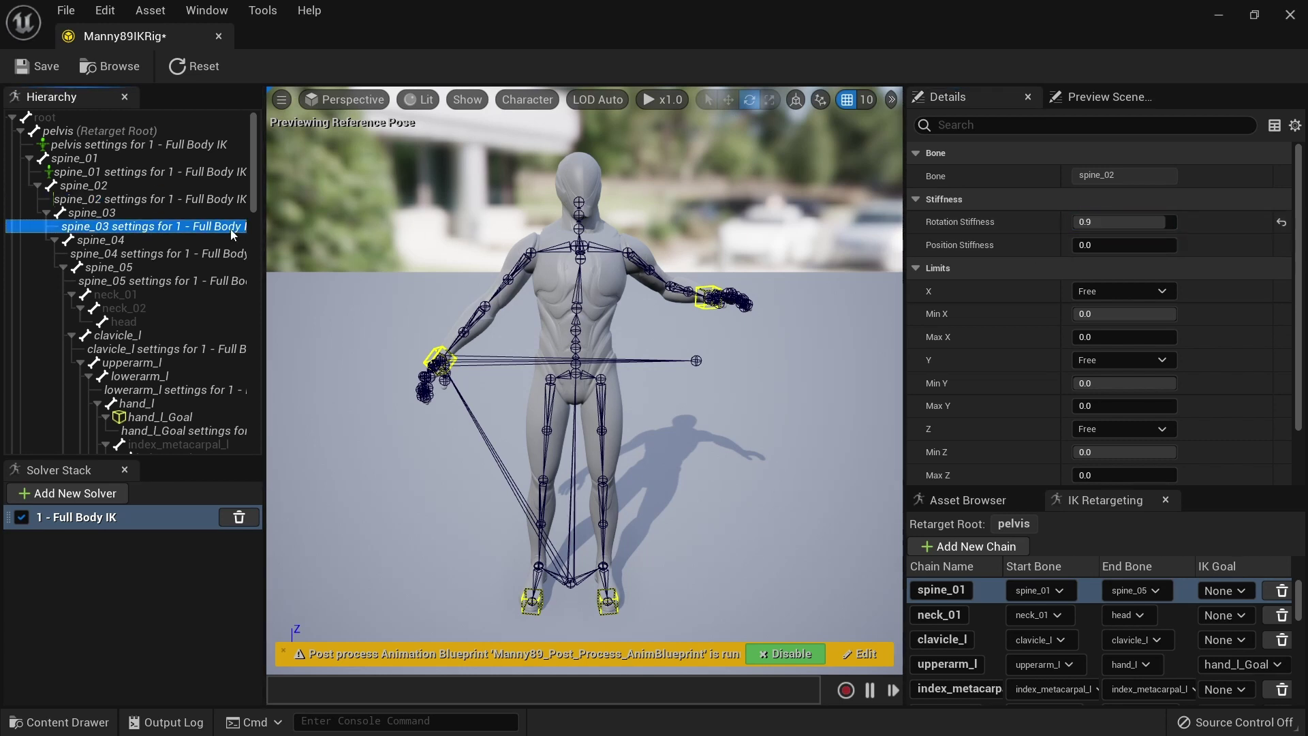
left_click(1102, 222)
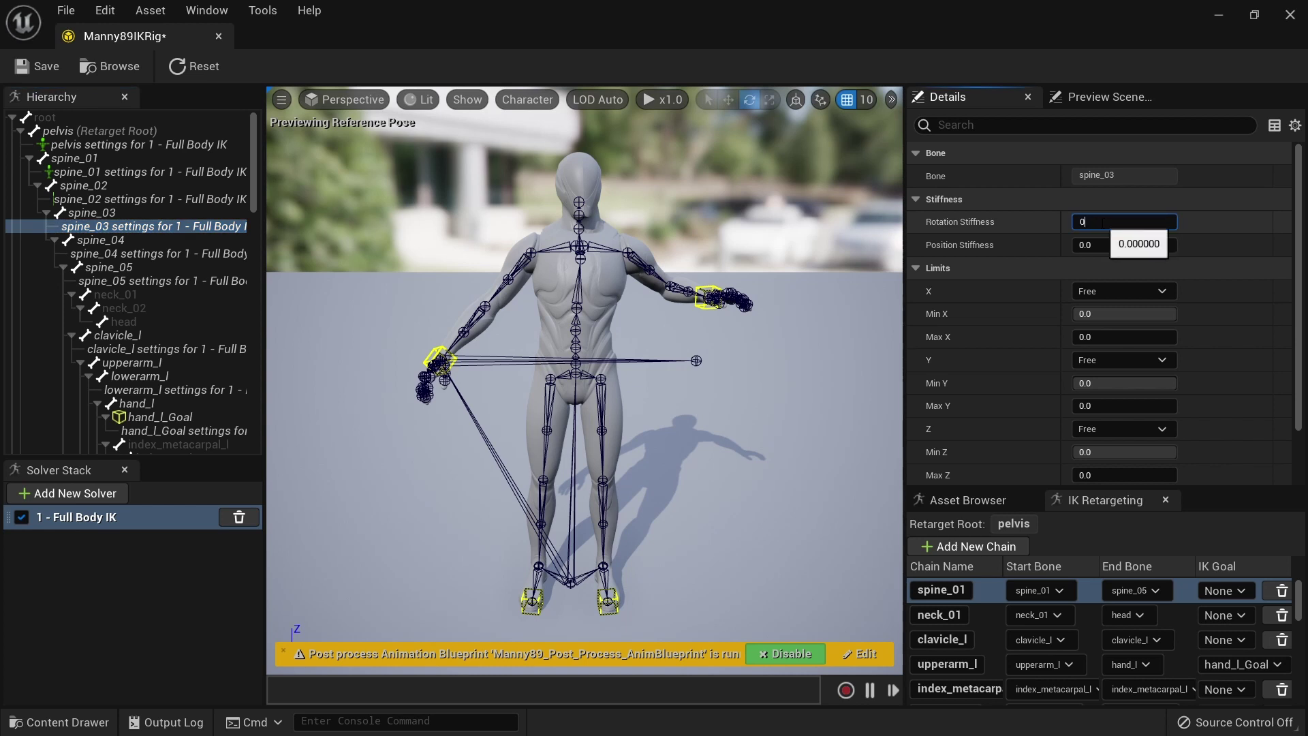
type("0.9")
key("Return")
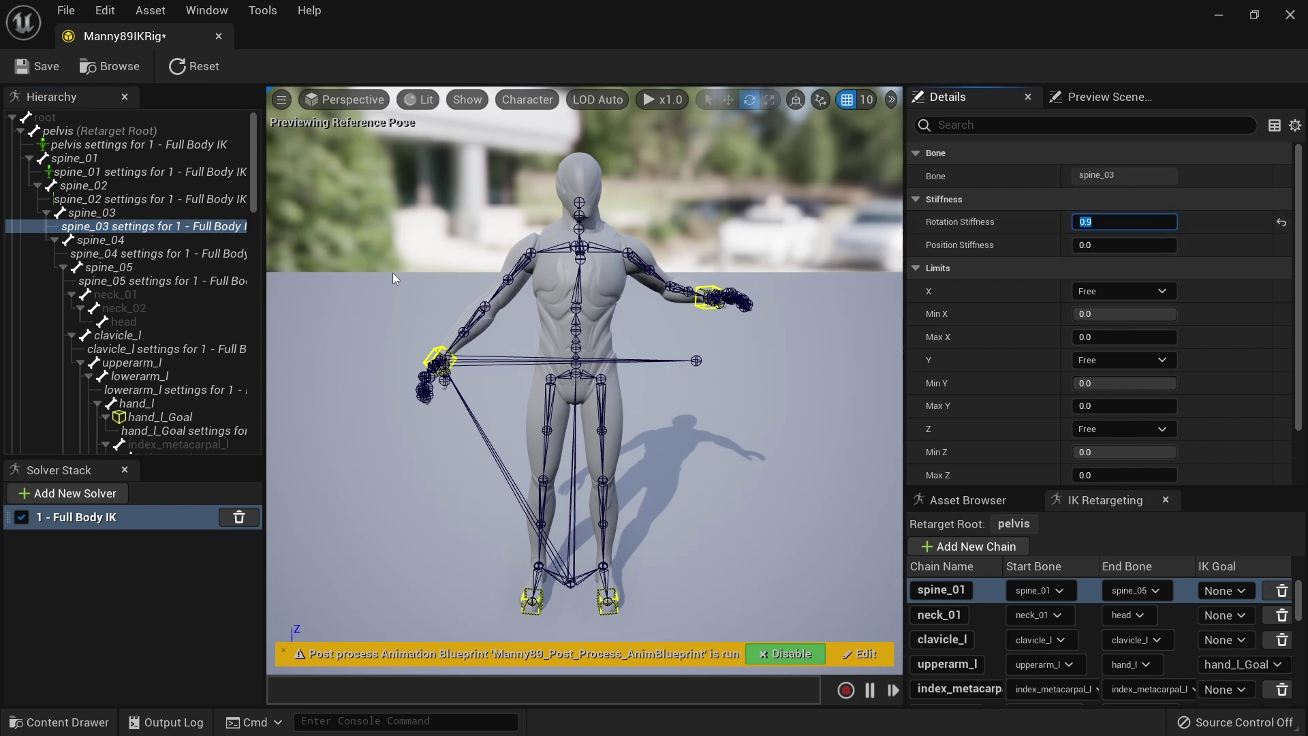
- Set rotation stiffness 0.9 on spine_04 and spine_05
left_click(195, 253)
left_click(1088, 222)
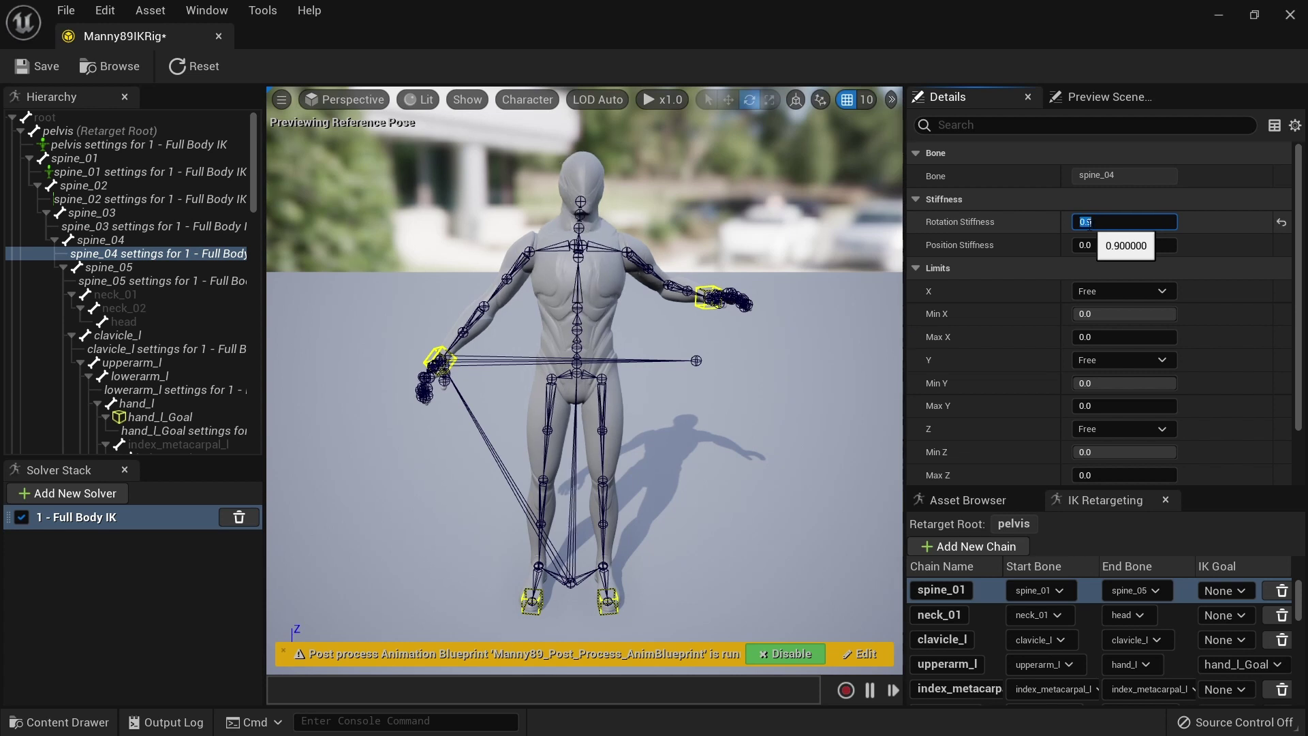
key("Return")
left_click(181, 282)
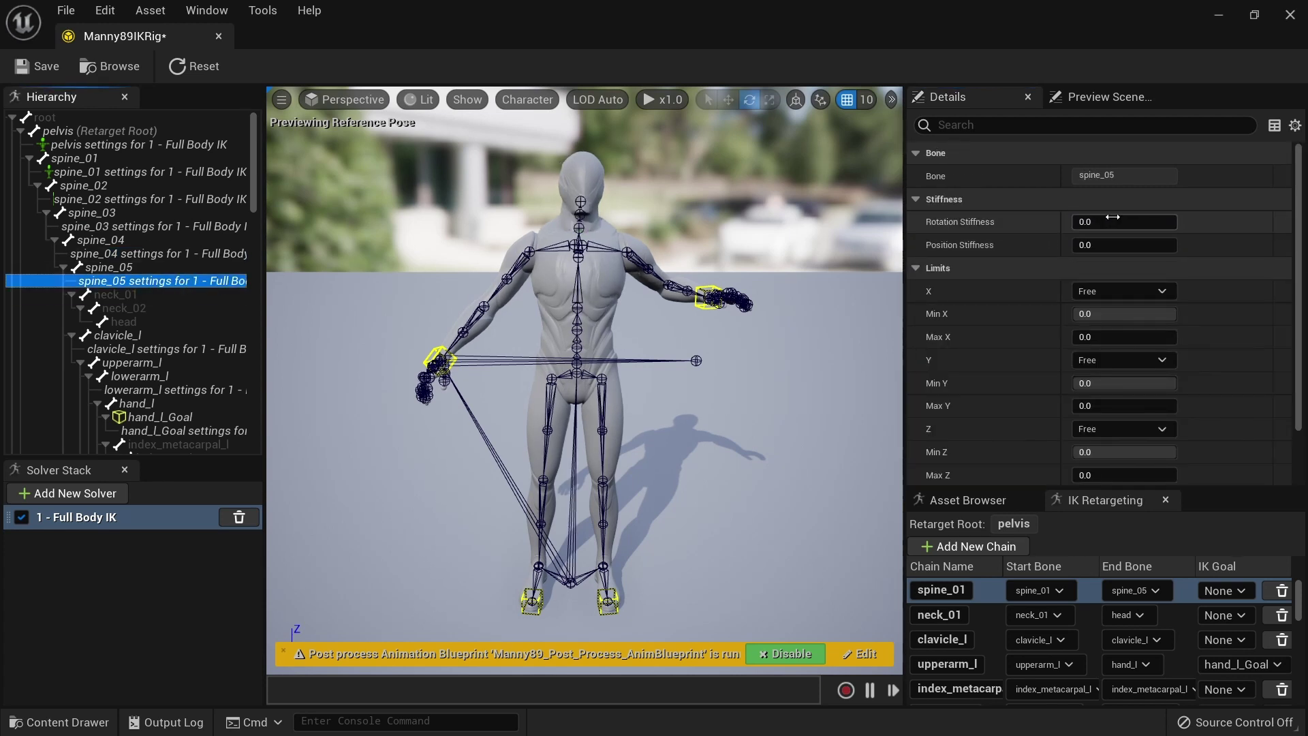
left_click(1088, 222)
type("0")
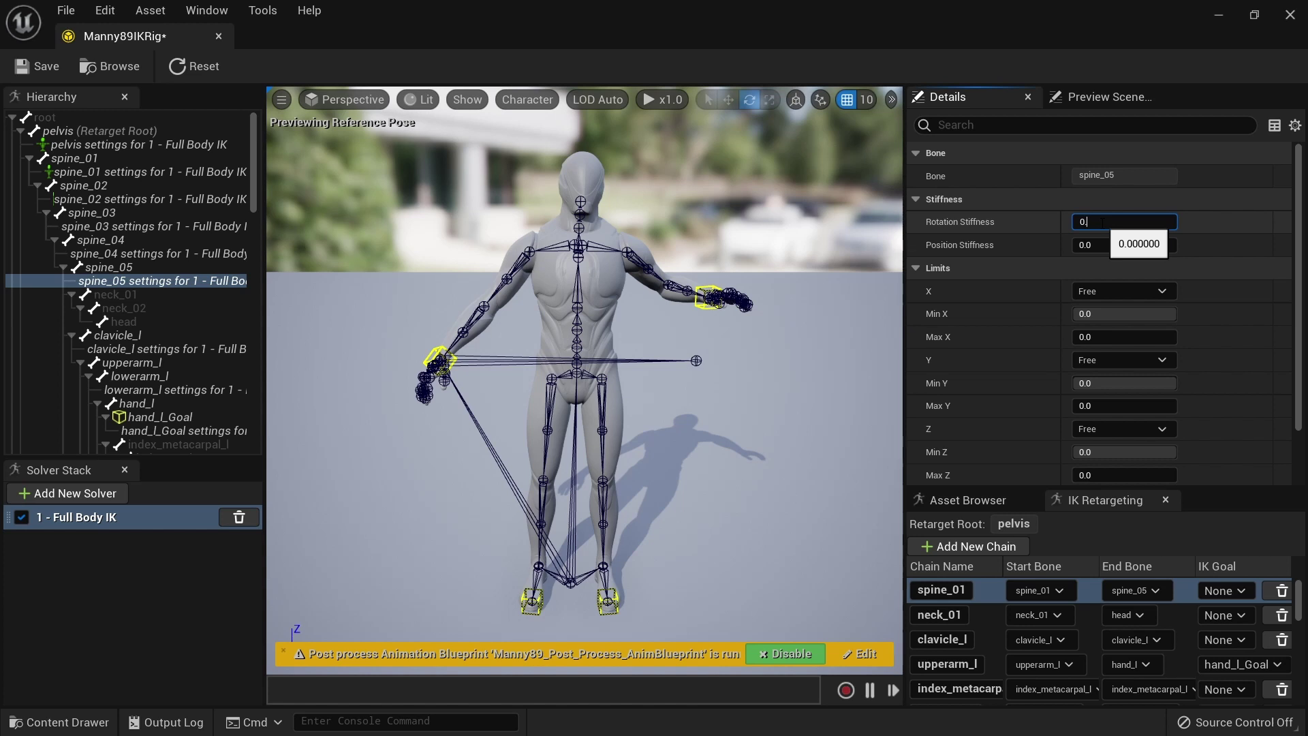
type(".9")
key("Return")
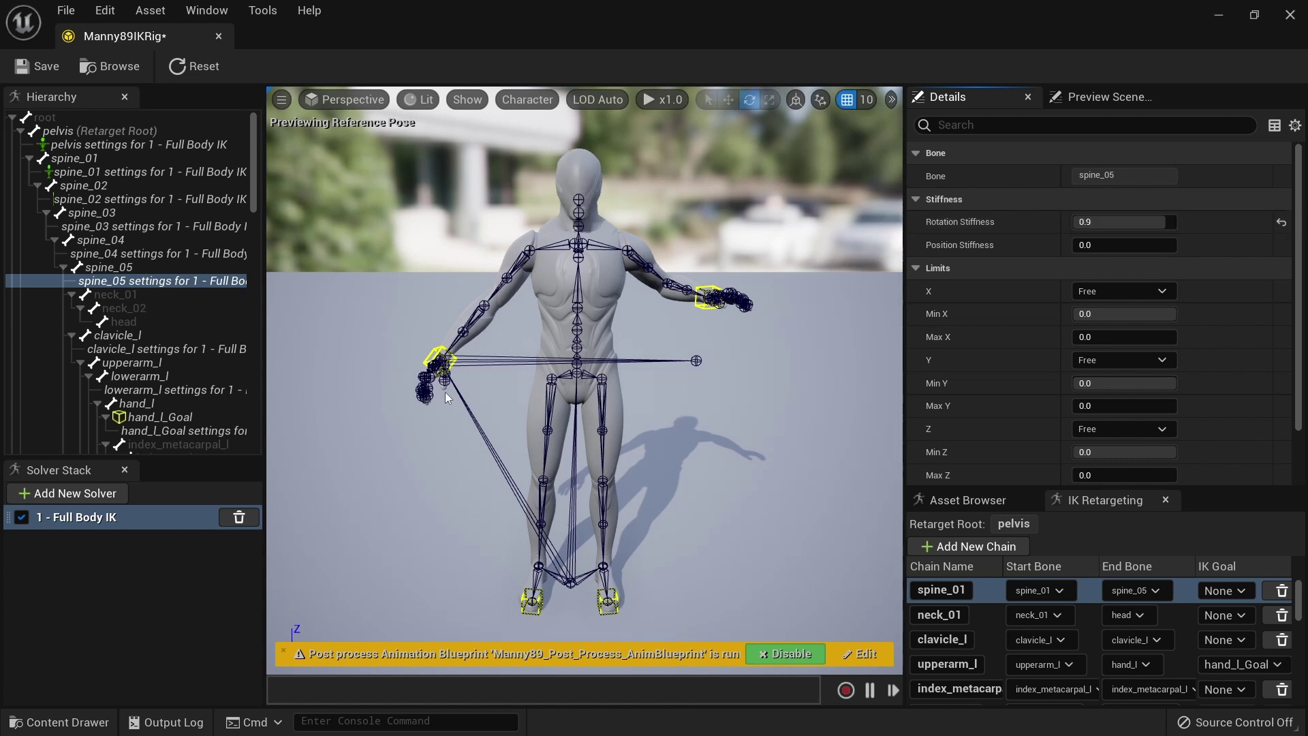
- Reset the skeleton to its initial pose, save the IK rig and close the editor
left_click(194, 66)
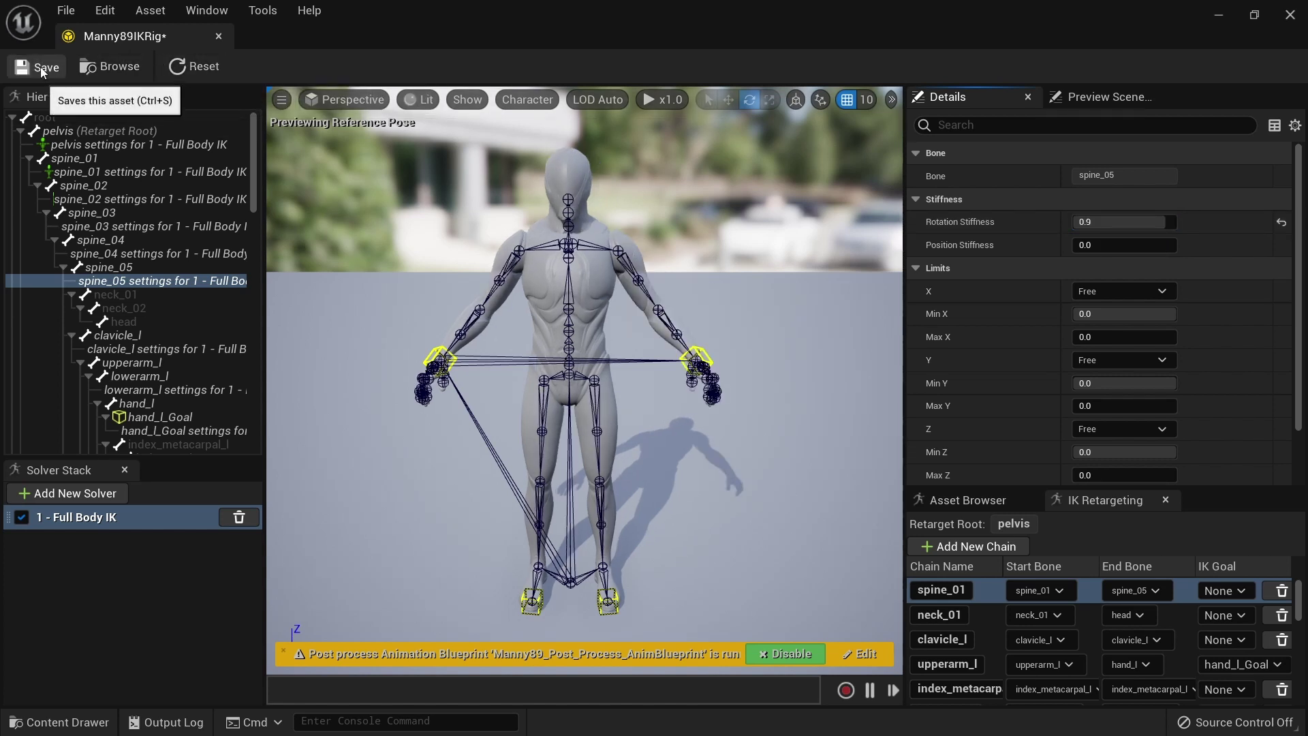
left_click(42, 68)
left_click(218, 38)
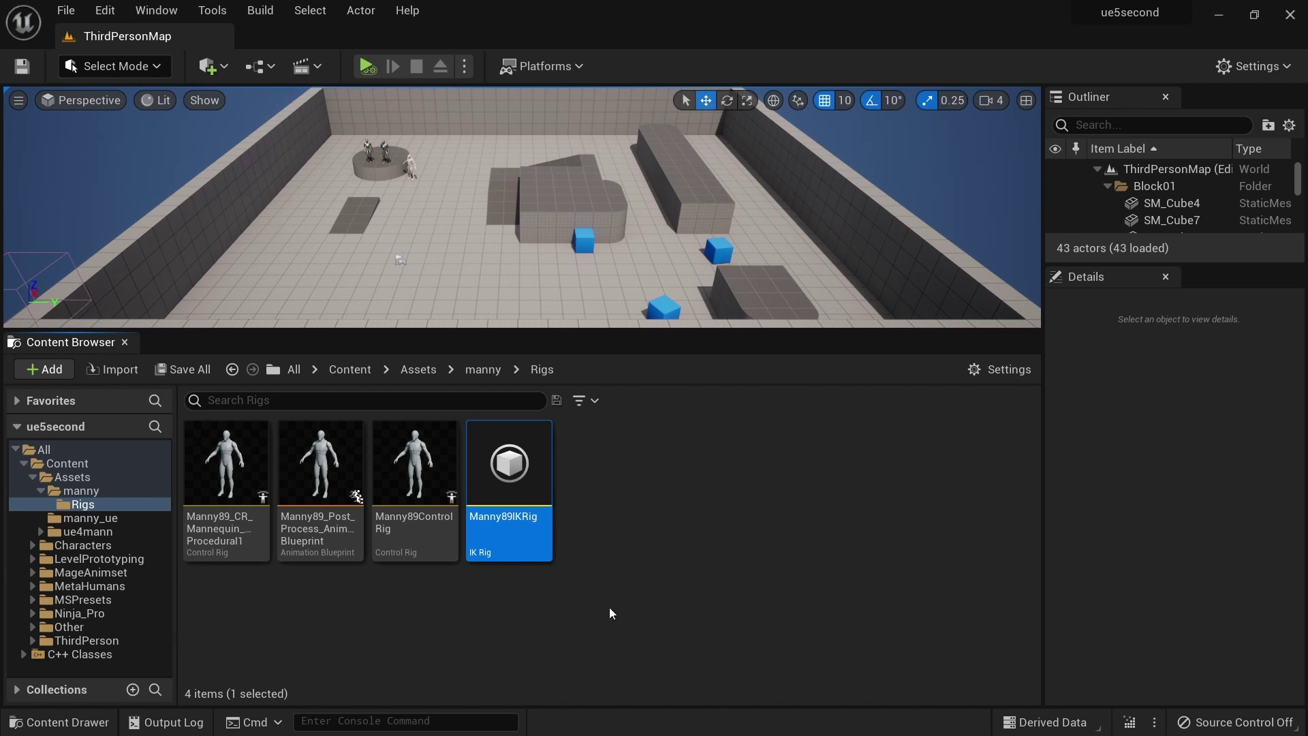
- Preview the Mage_Attack_03_InPlace animation from MageAnimset's InPlace folder, then close it
left_click(33, 572)
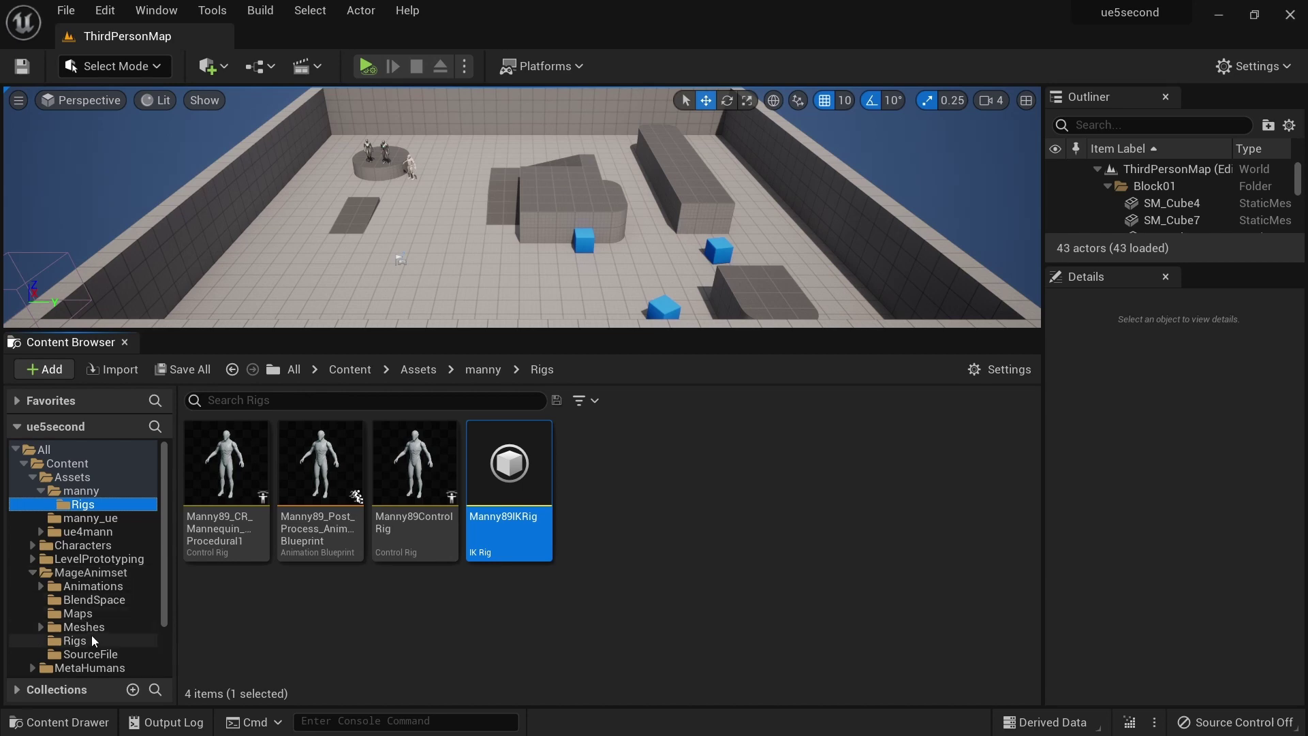
left_click(45, 587)
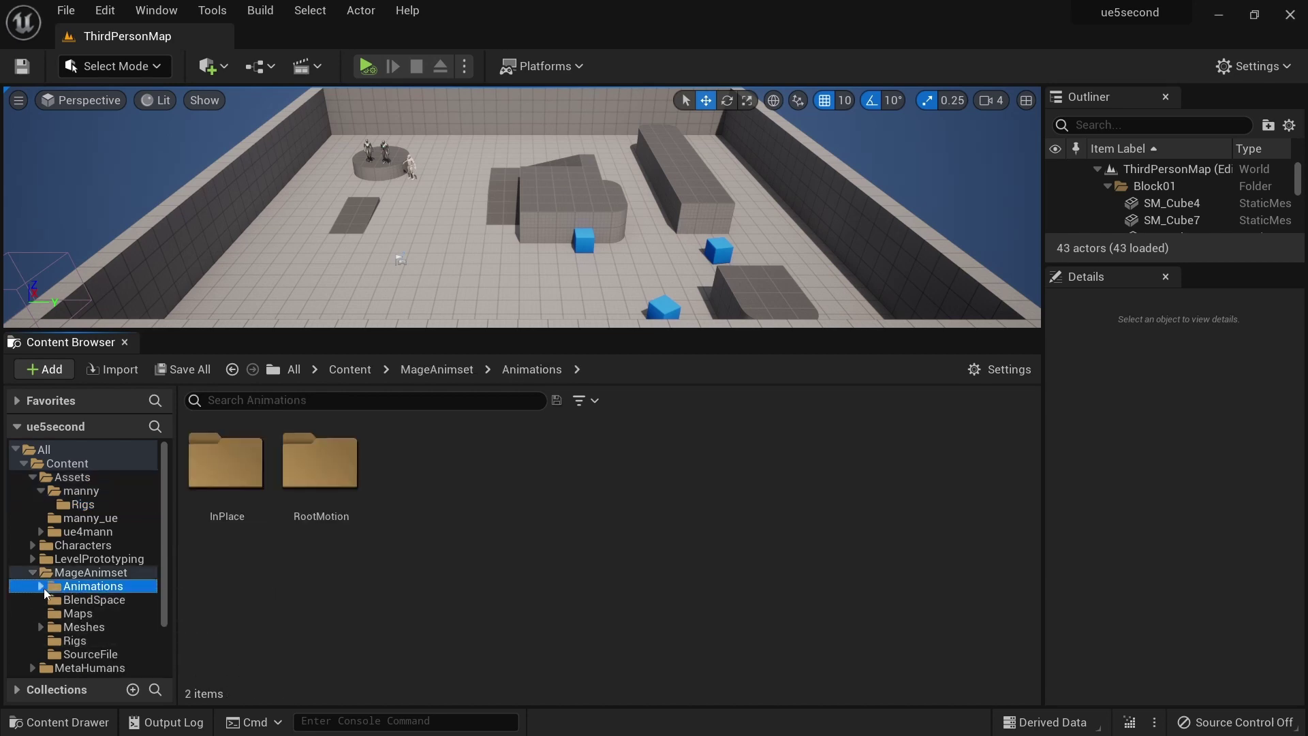
left_click(42, 587)
left_click(91, 600)
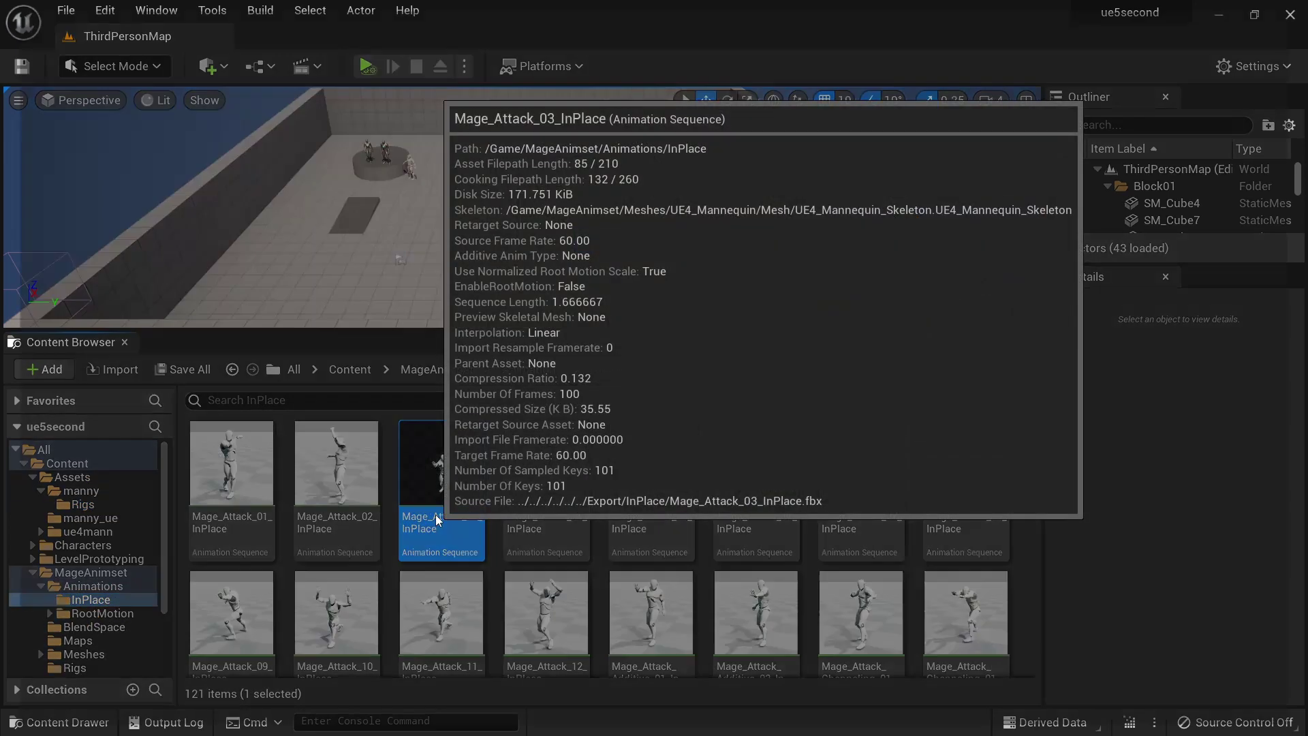
double_click(435, 514)
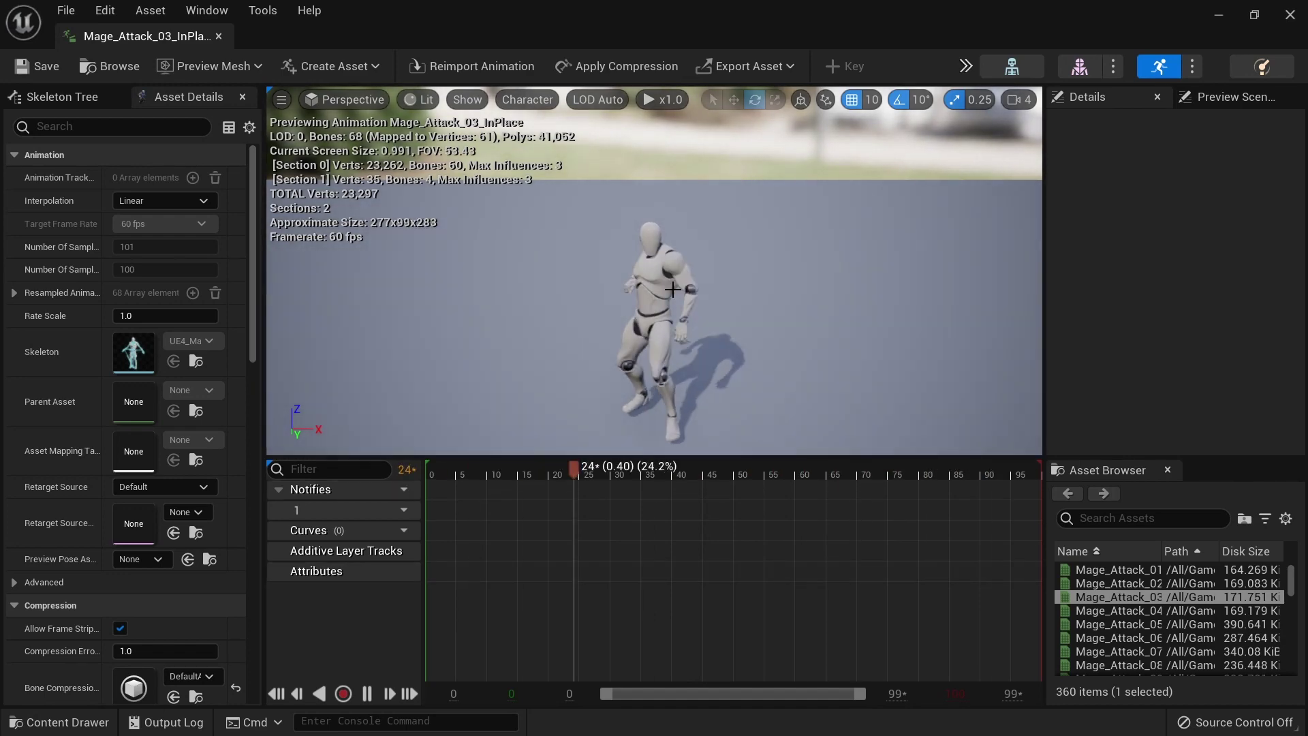
left_click(219, 36)
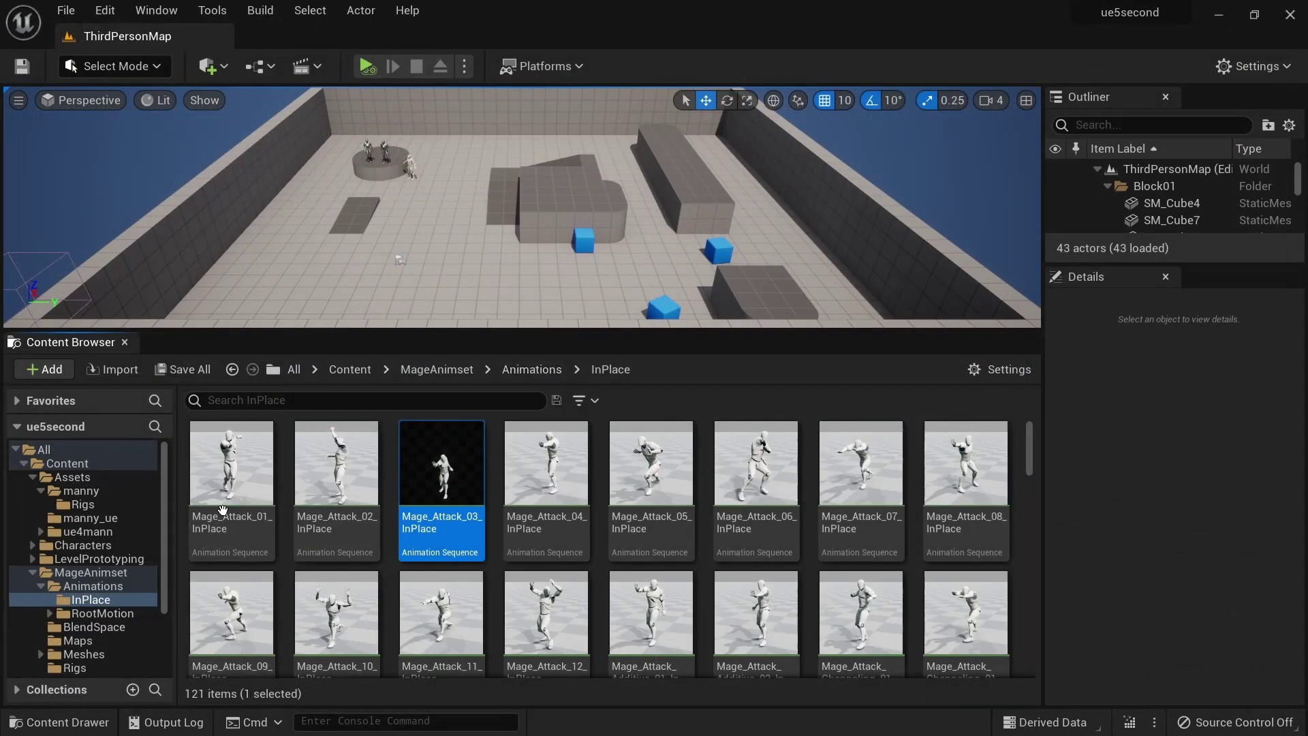
- Inspect the UE4_Mannequin_Skeleton in the Meshes folder, then show the MageAnimset Rigs folder
left_click(40, 654)
scroll(105, 647, "down", 3)
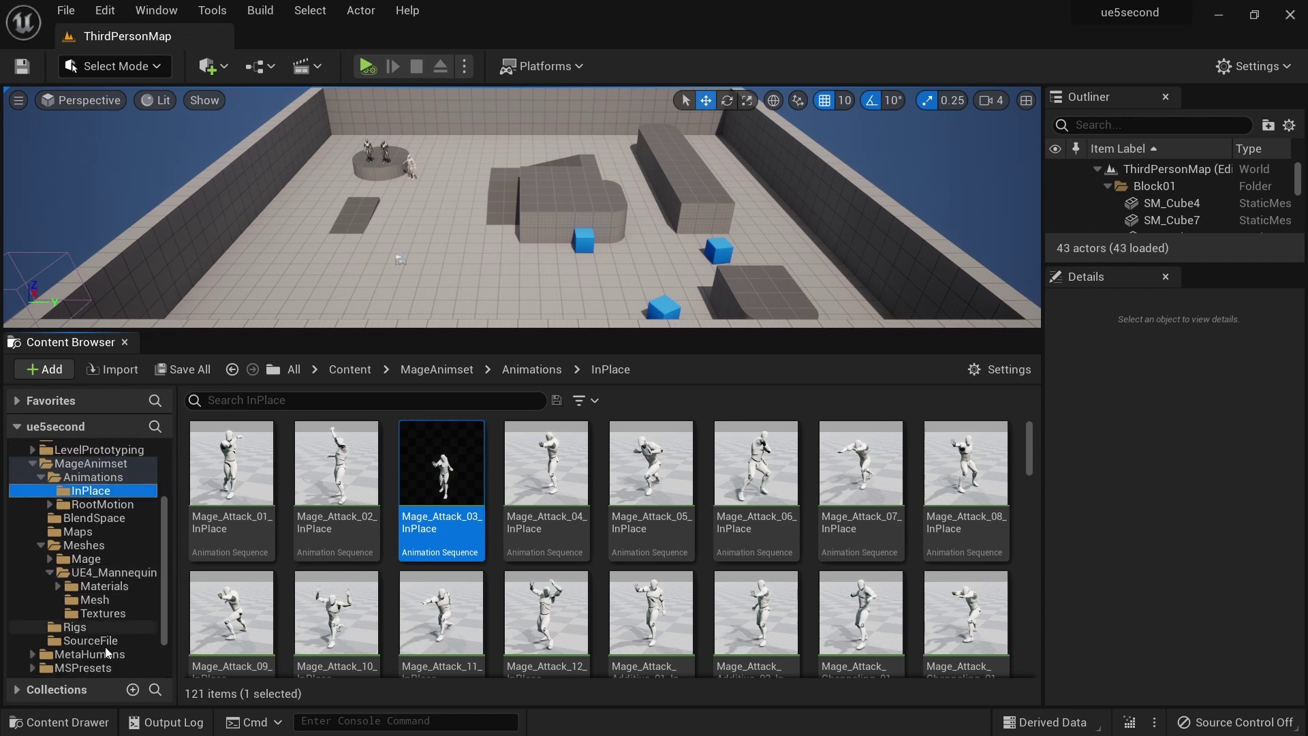
left_click(99, 573)
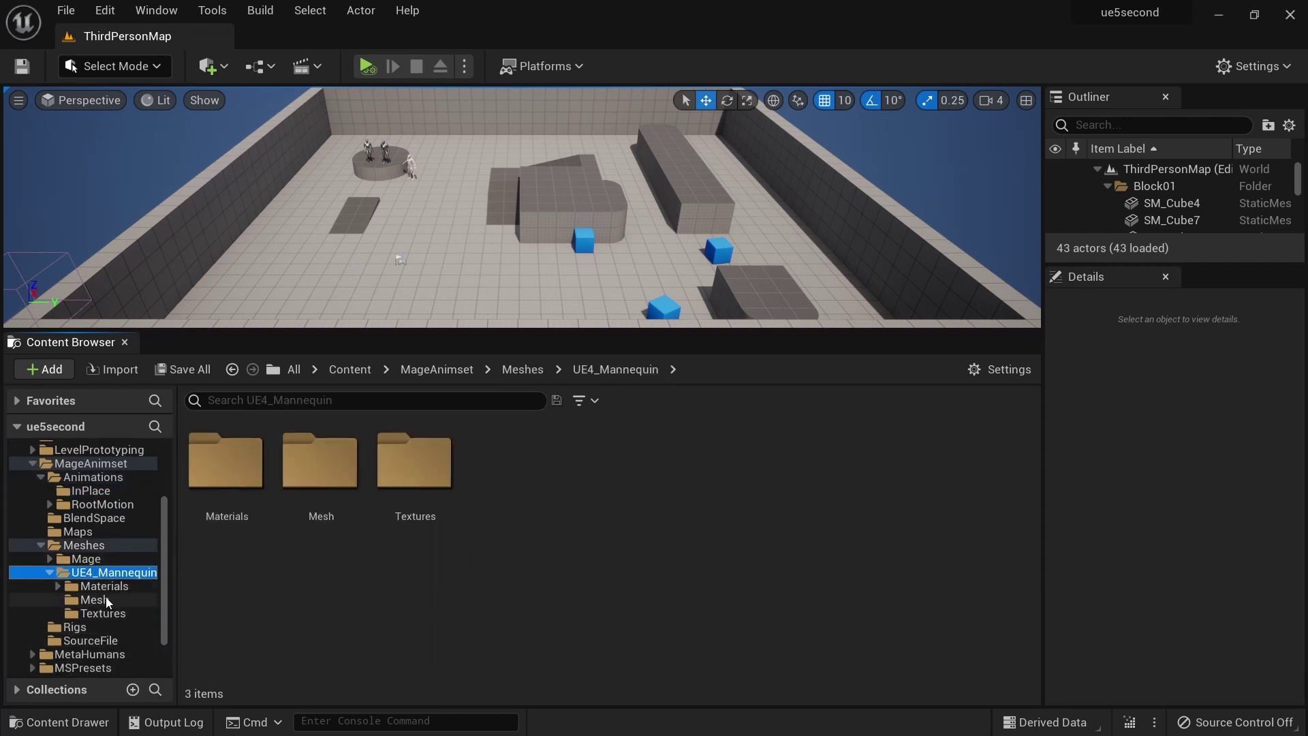
left_click(95, 598)
left_click(415, 470)
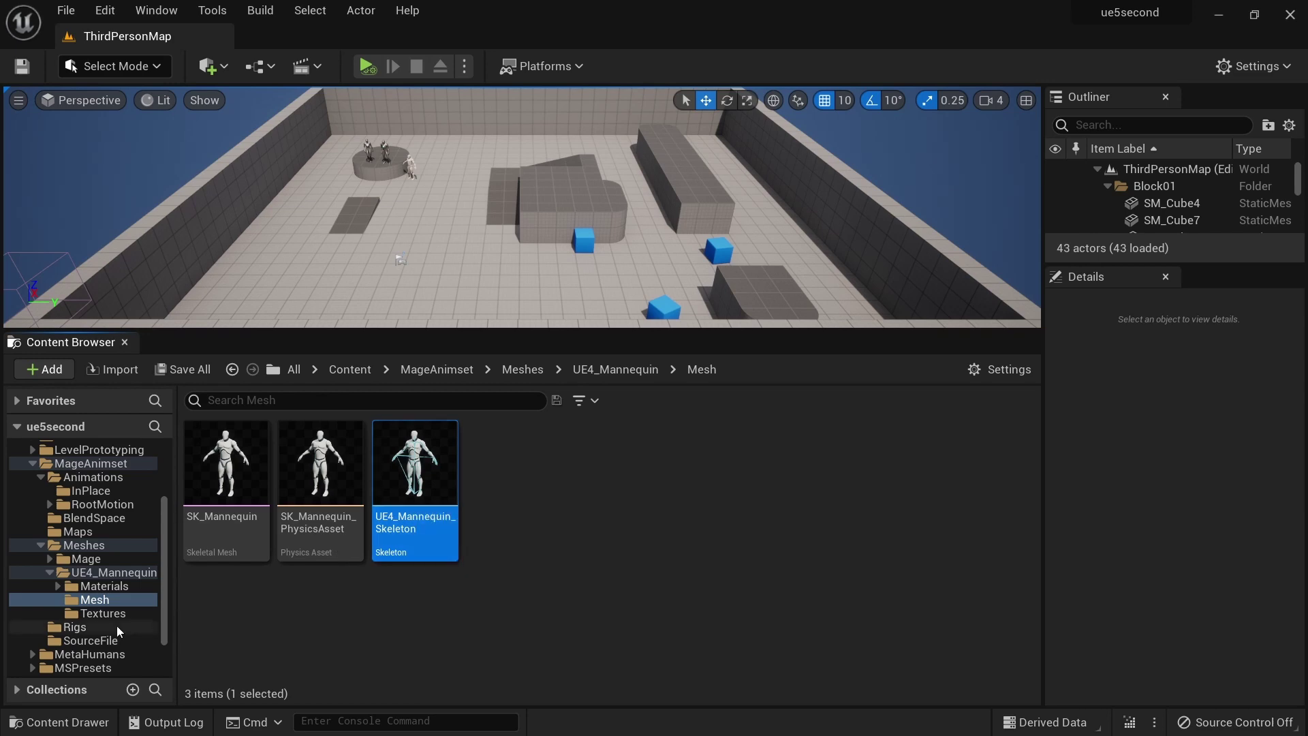
left_click(91, 626)
- Open MageIKRig to review its setup, then close it
double_click(204, 558)
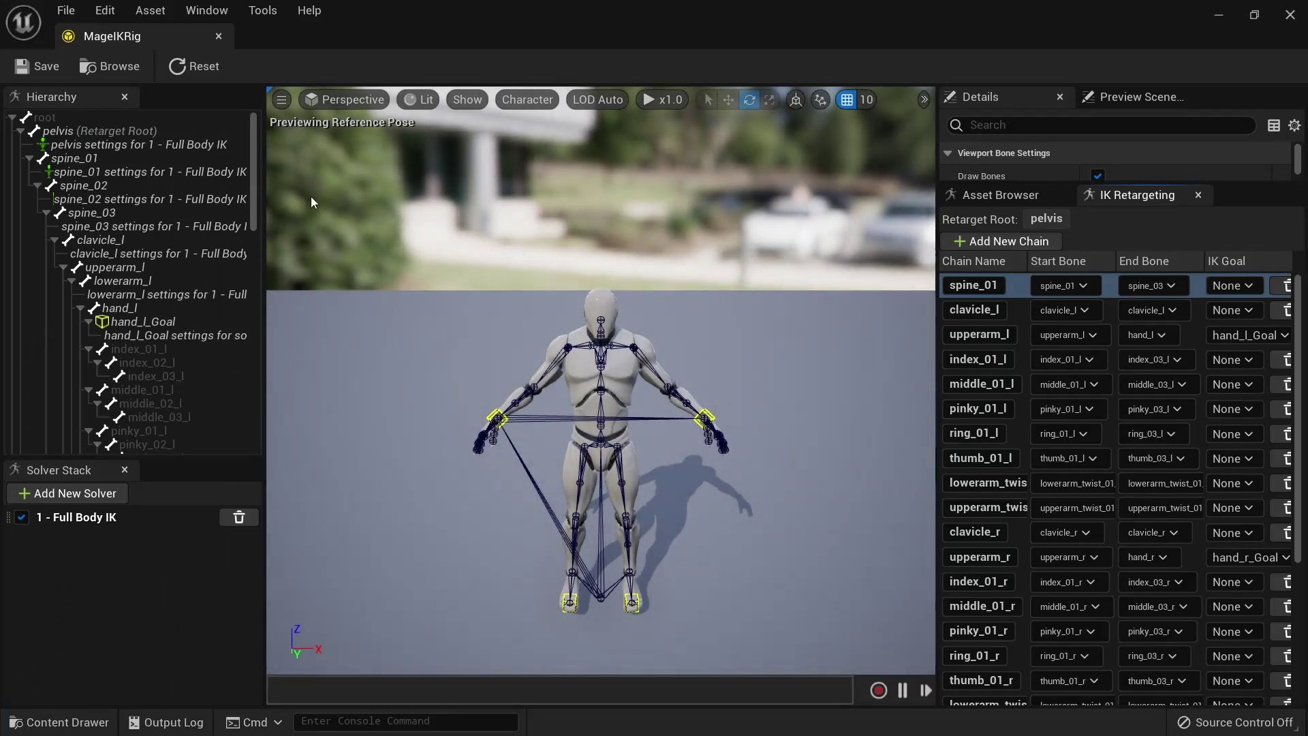
left_click_drag(254, 188, 311, 182)
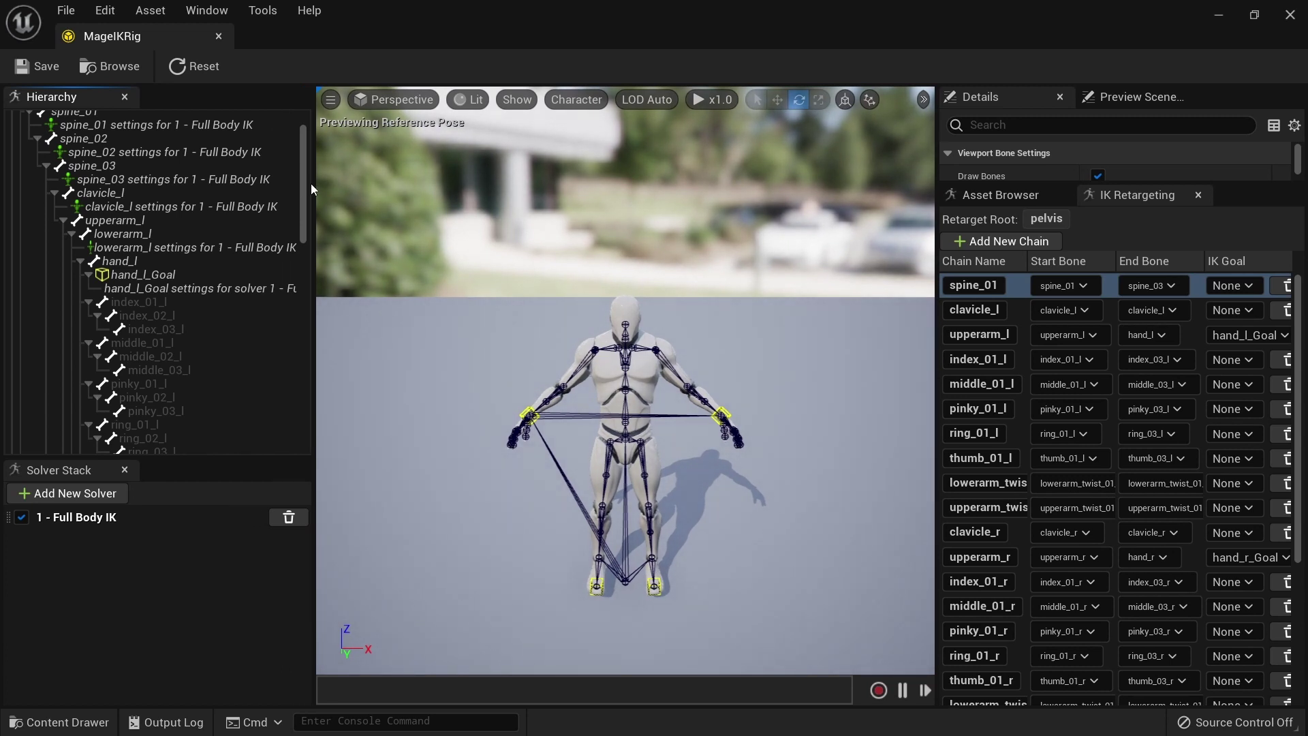
left_click(219, 36)
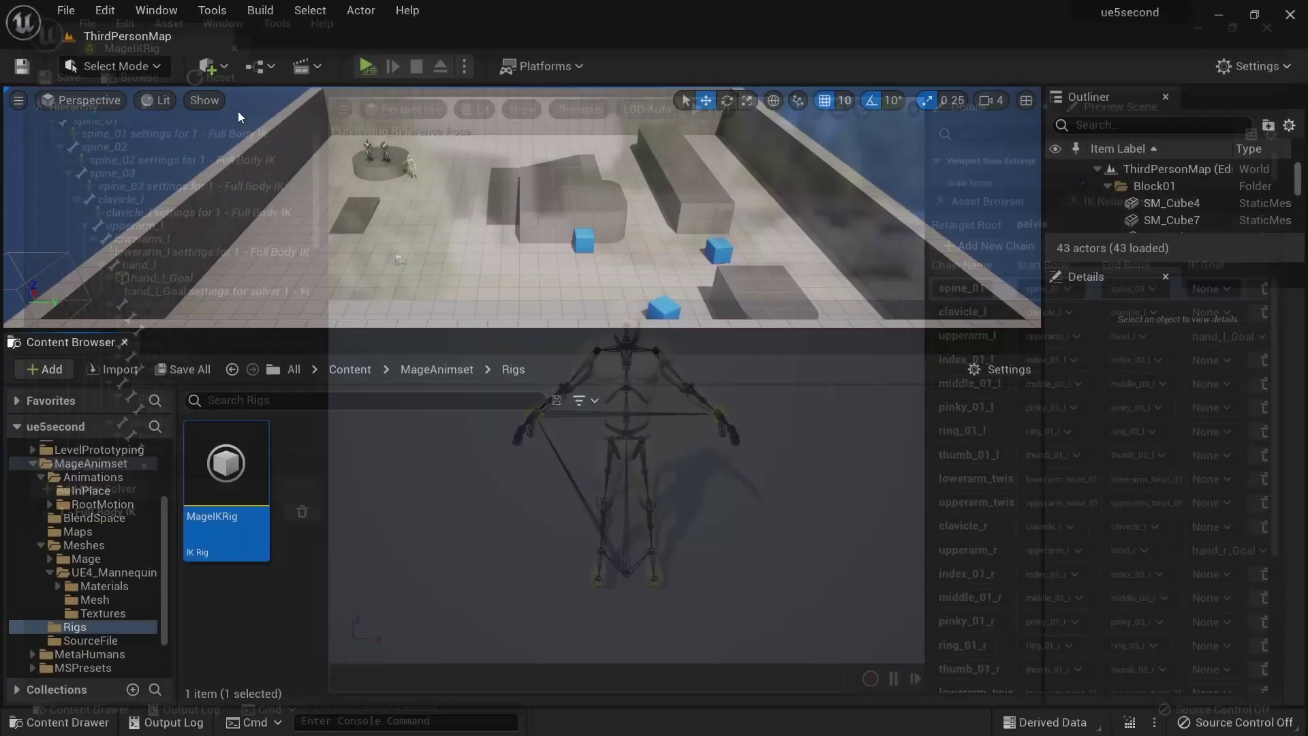
- Collapse MageAnimset and show the Ninja_Pro Rigs folder containing NinjaIKRig
left_click(33, 463)
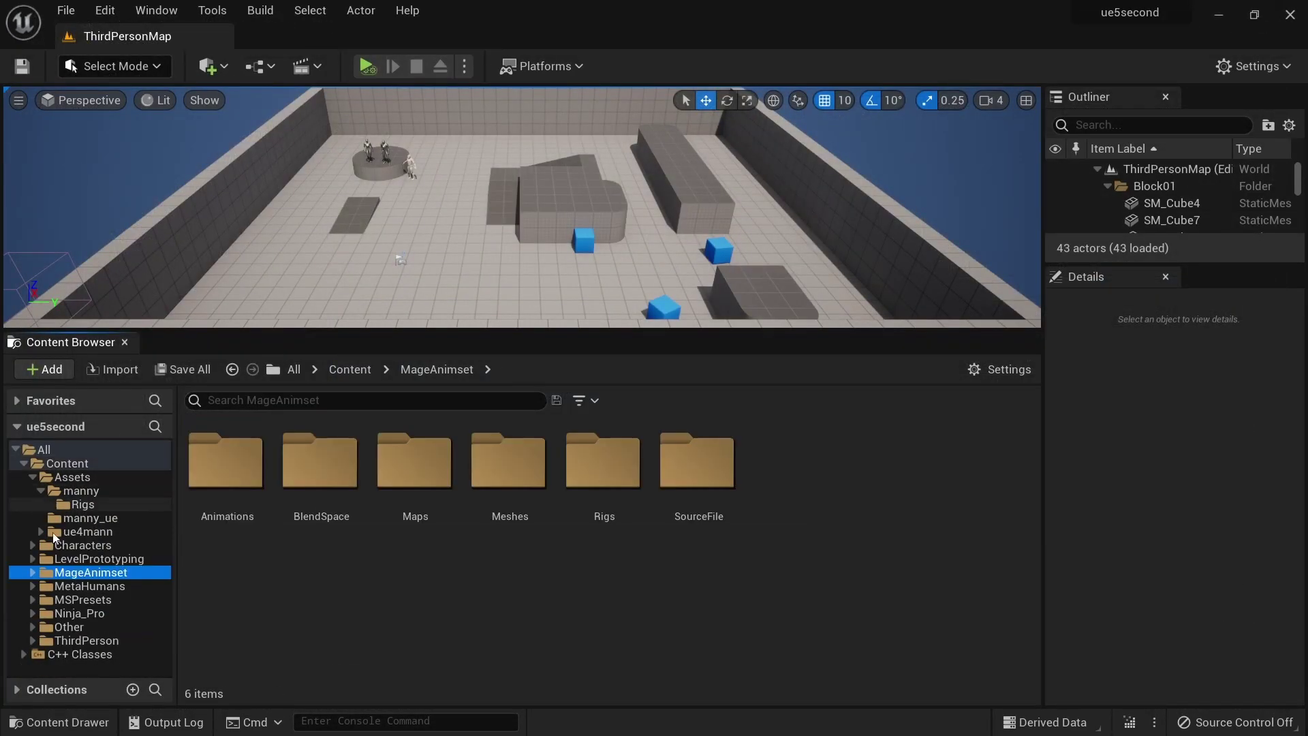
left_click(30, 612)
scroll(79, 630, "down", 1)
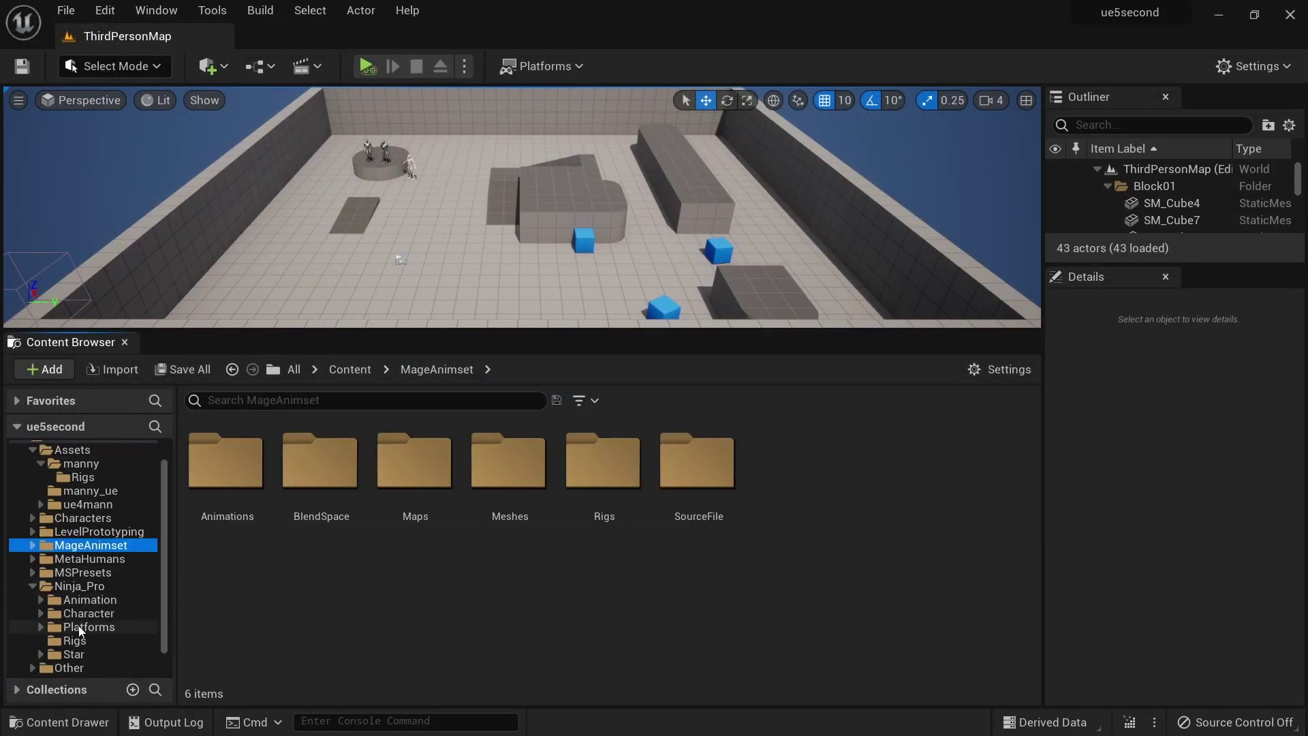
scroll(79, 630, "down", 1)
left_click(59, 618)
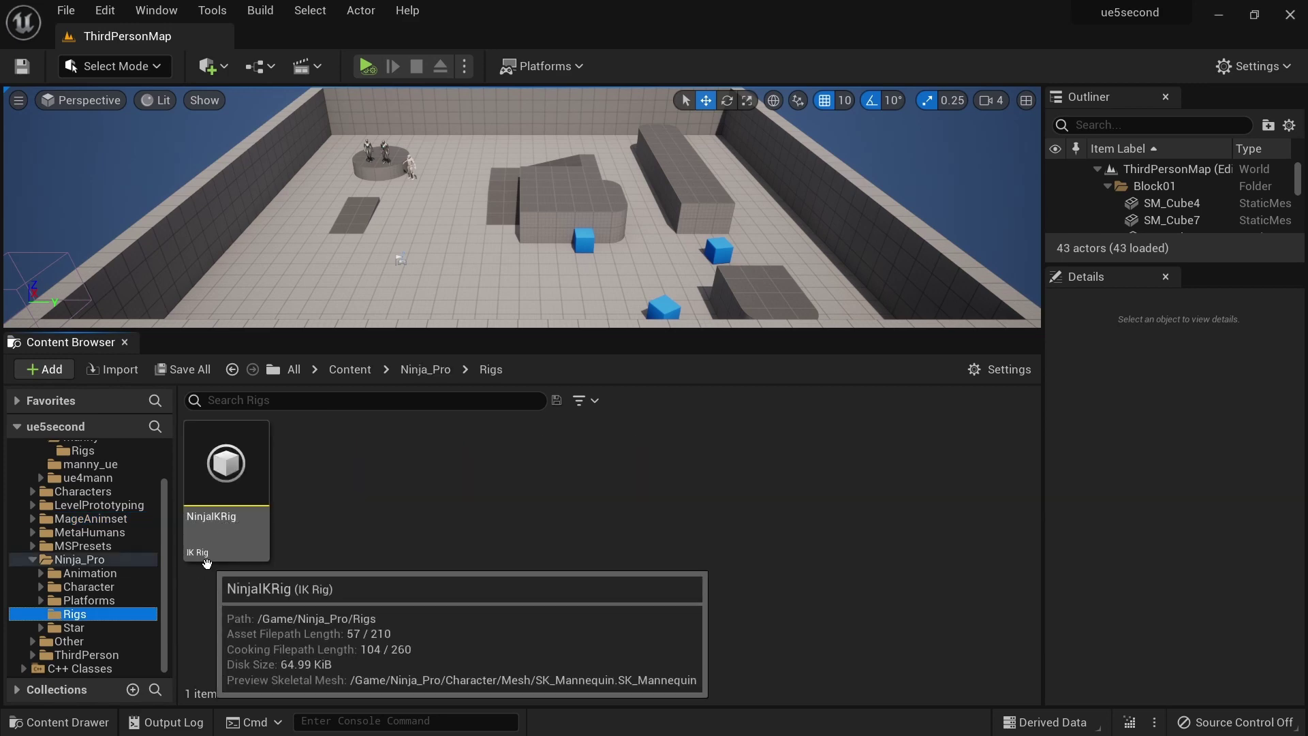
- Open NinjaIKRig in the IK Rig editor and scroll the Hierarchy down to the left leg
left_click(260, 542)
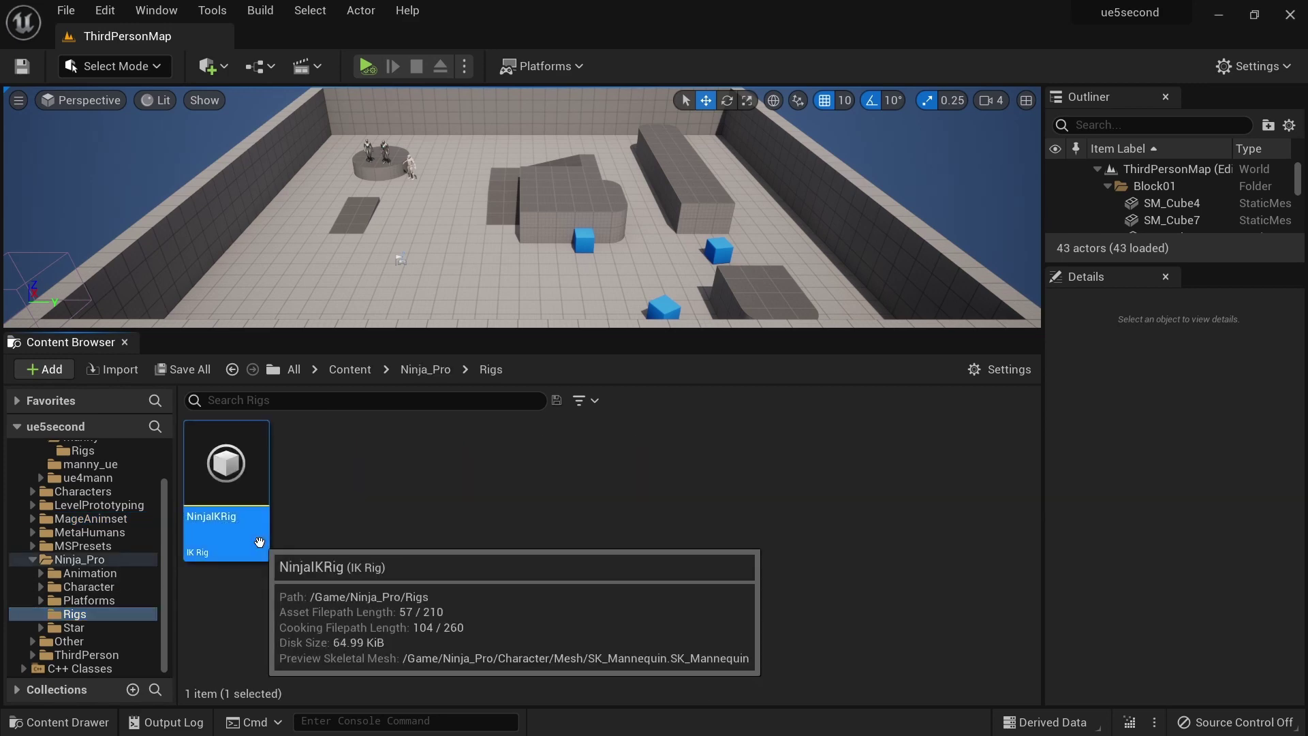
double_click(260, 542)
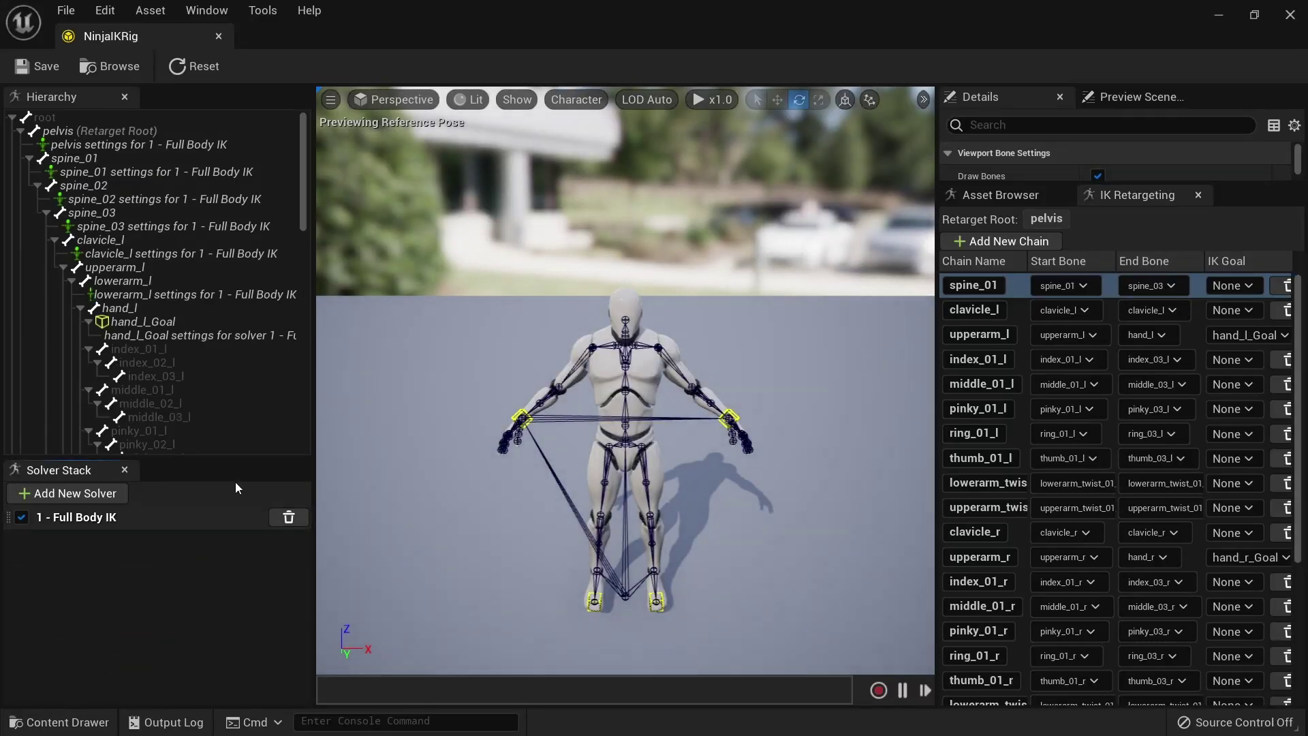
left_click_drag(303, 208, 317, 183)
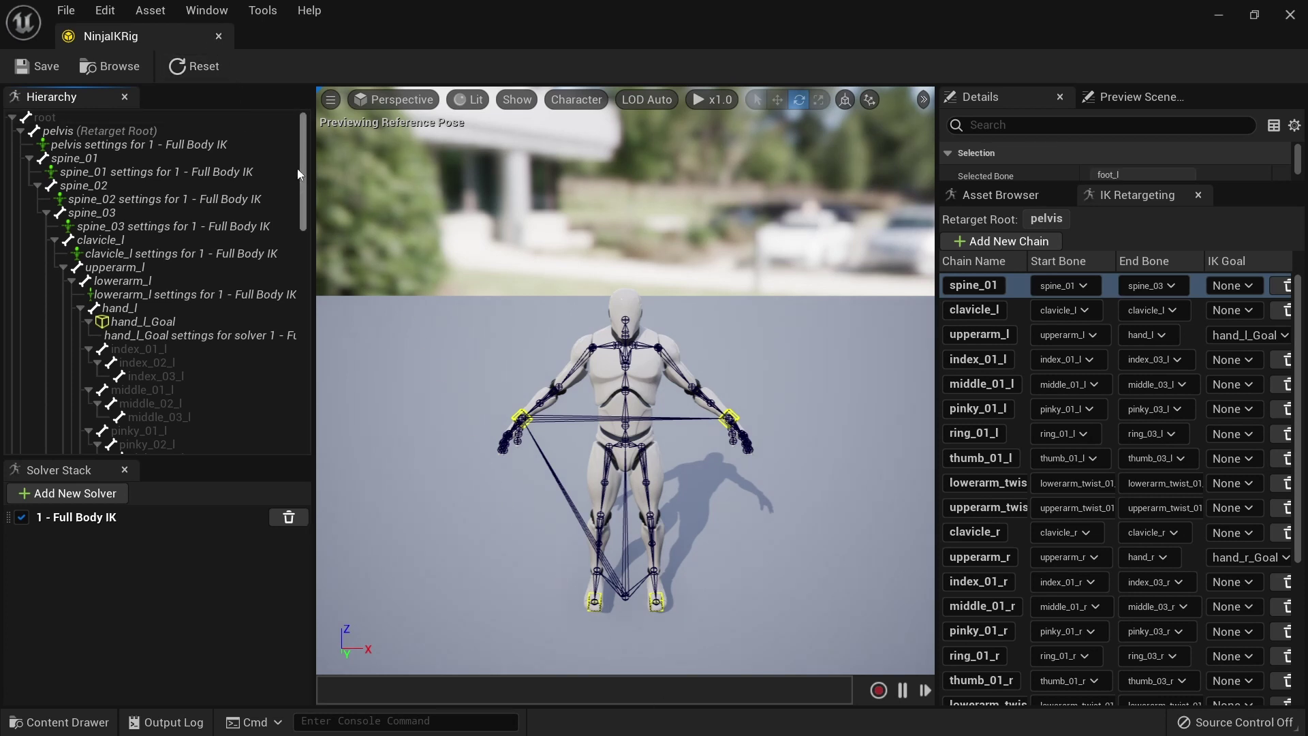
left_click_drag(301, 170, 309, 371)
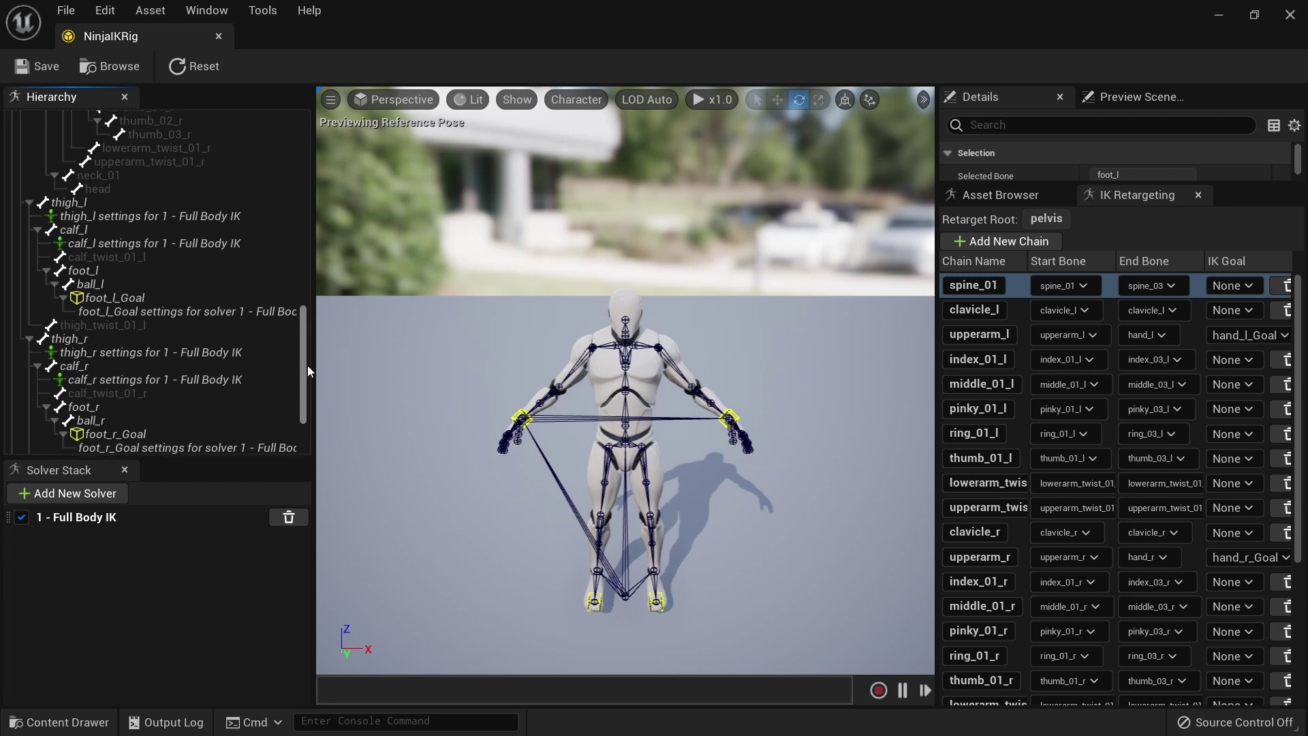
- Try range-selecting thigh_l through ball_l, which also picks up calf_twist_01_l
left_click(82, 202)
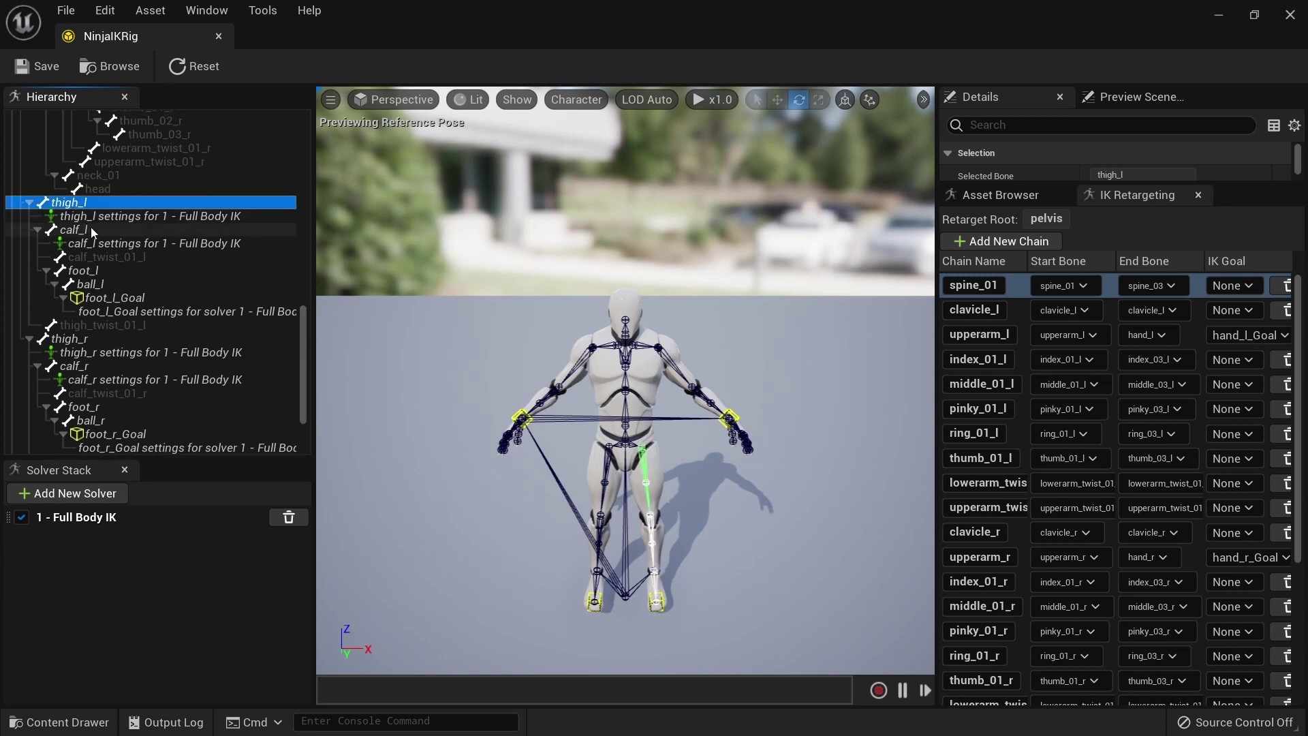
left_click(101, 282, "shift")
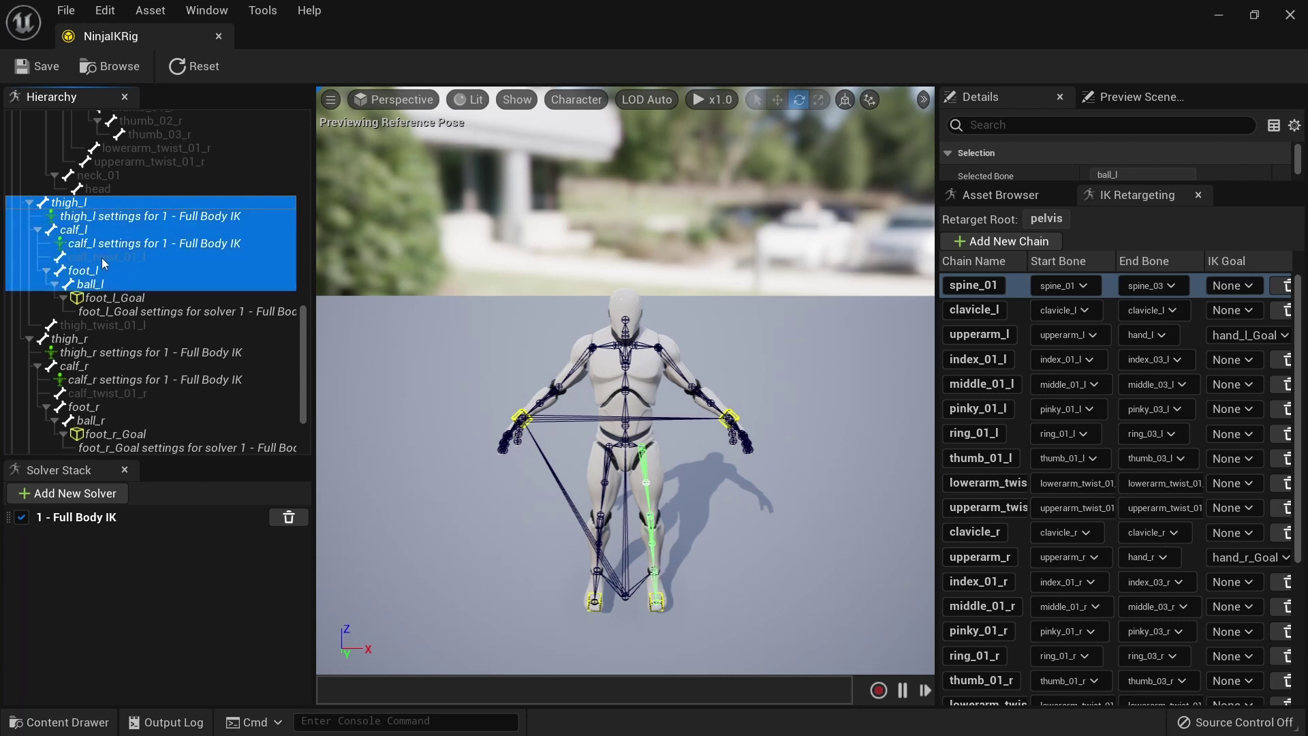
left_click(102, 257)
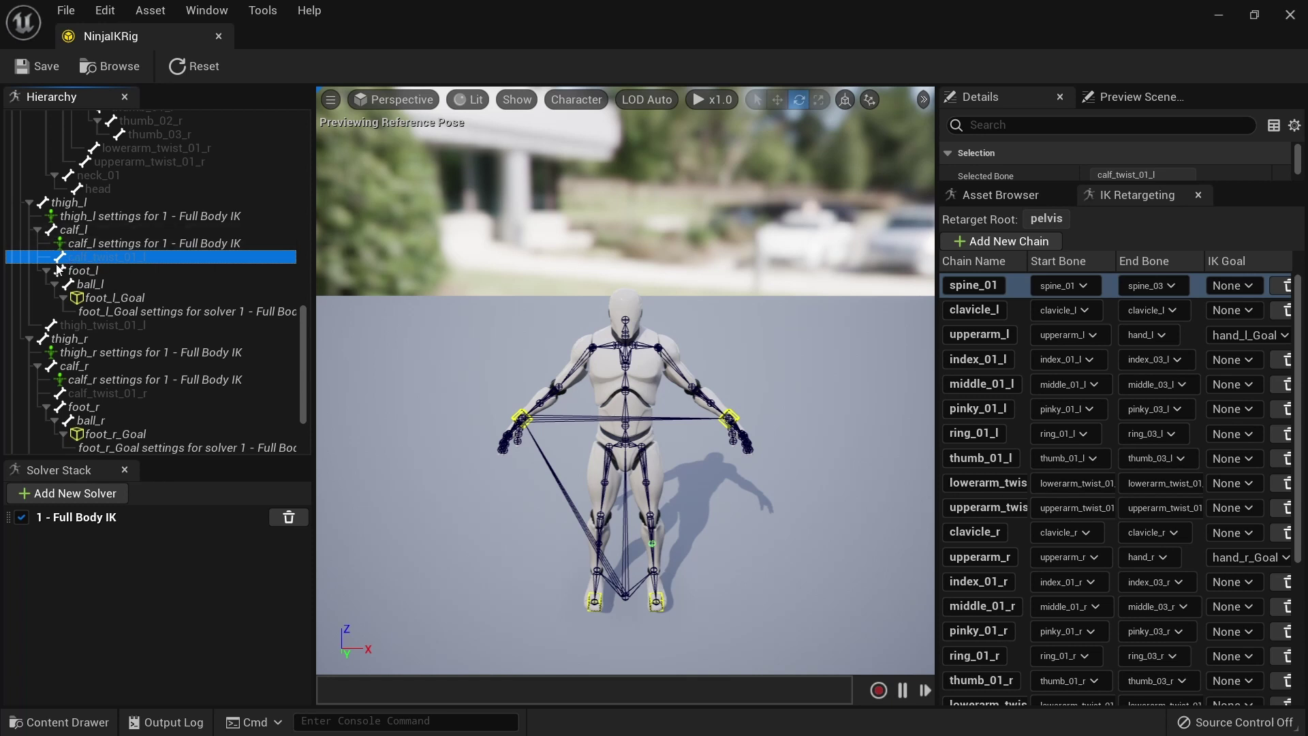
left_click(38, 231)
left_click(38, 230)
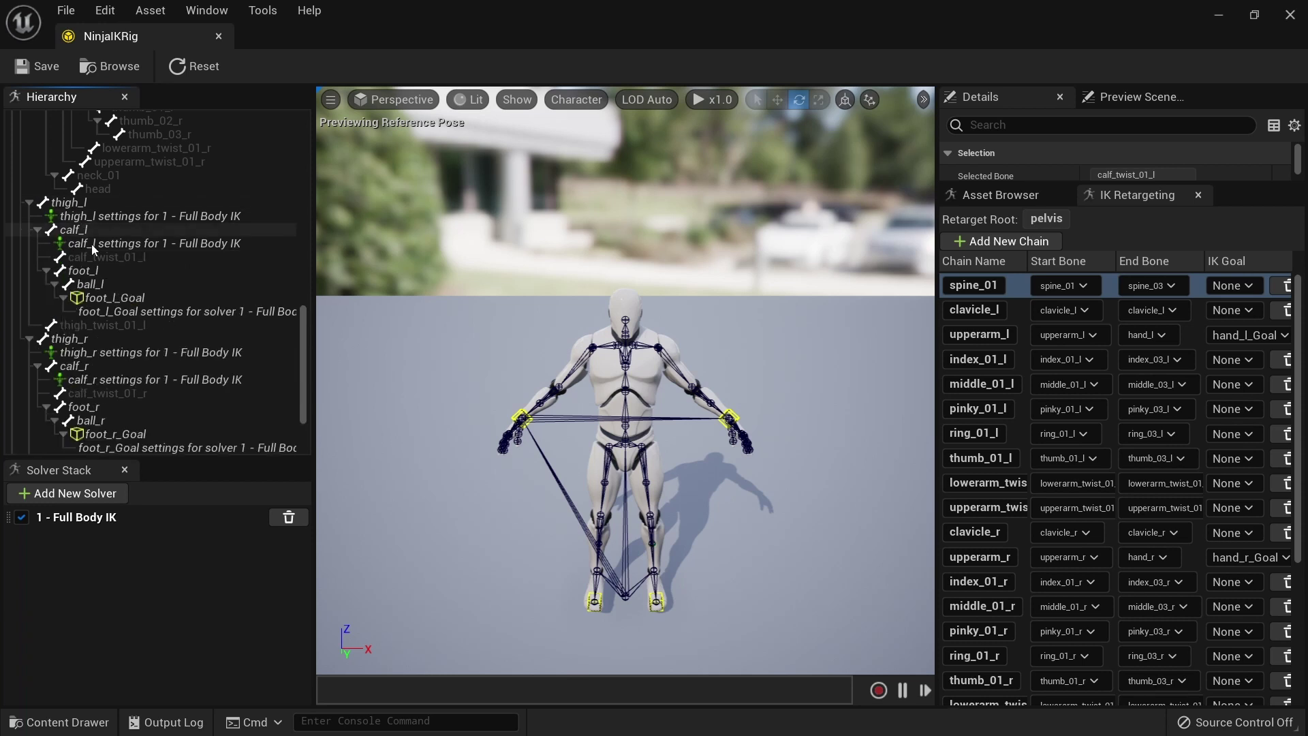
left_click(77, 204)
left_click(105, 286, "shift")
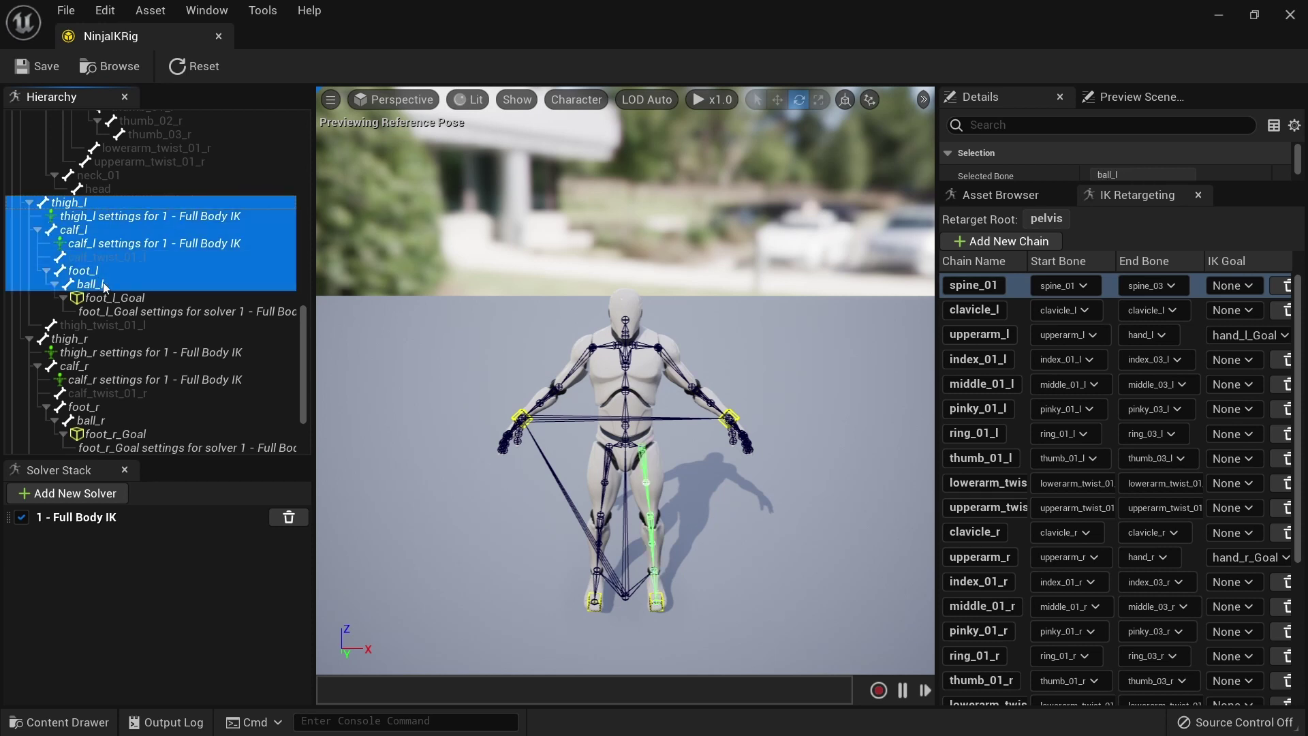
right_click(128, 280)
left_click(94, 260)
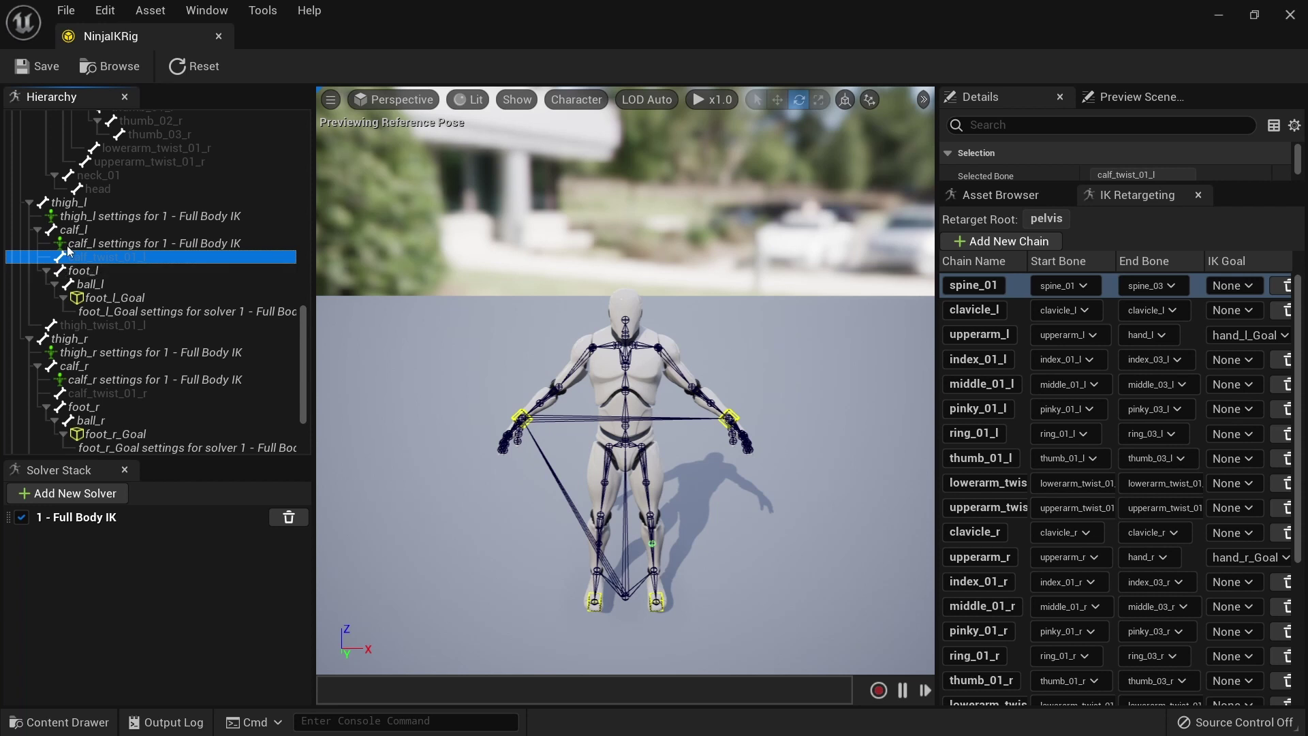
- Select only thigh_l, calf_l, foot_l and ball_l, leaving out the twist bone
left_click(88, 202)
left_click(96, 229, "ctrl")
left_click(103, 270, "ctrl")
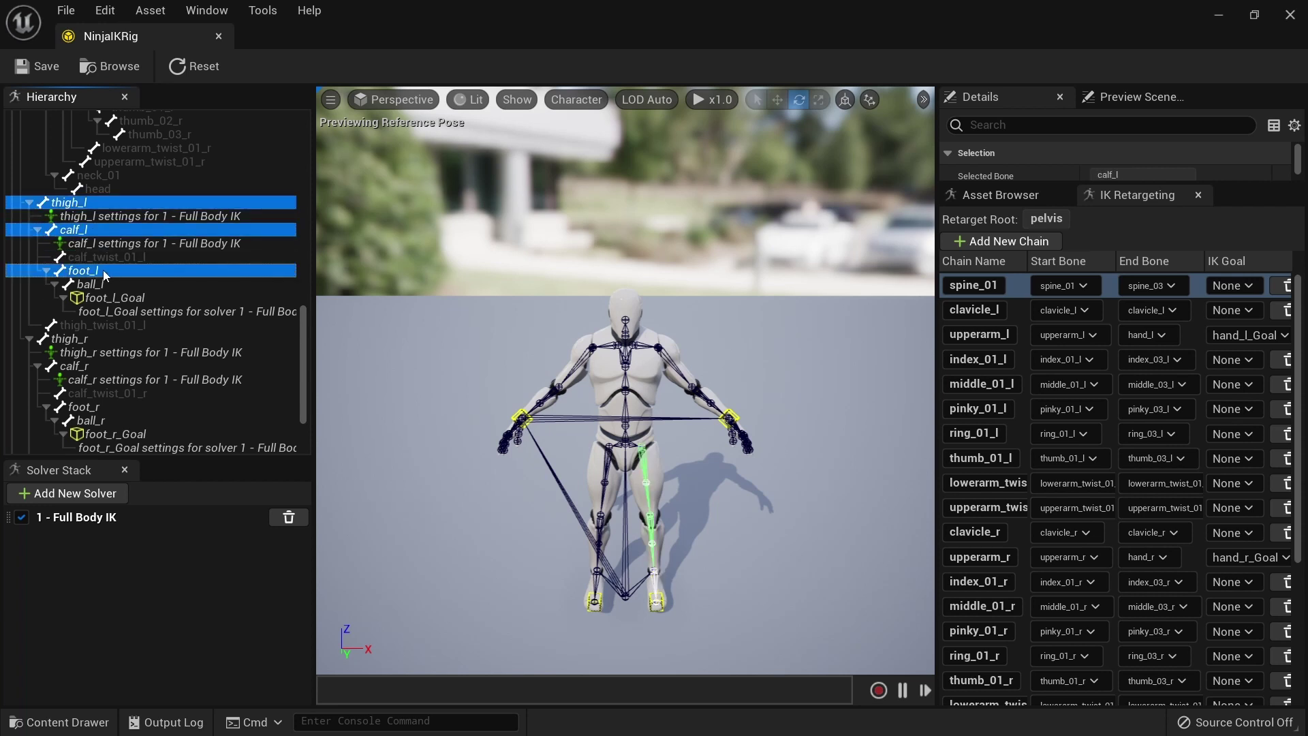
left_click(105, 282, "ctrl")
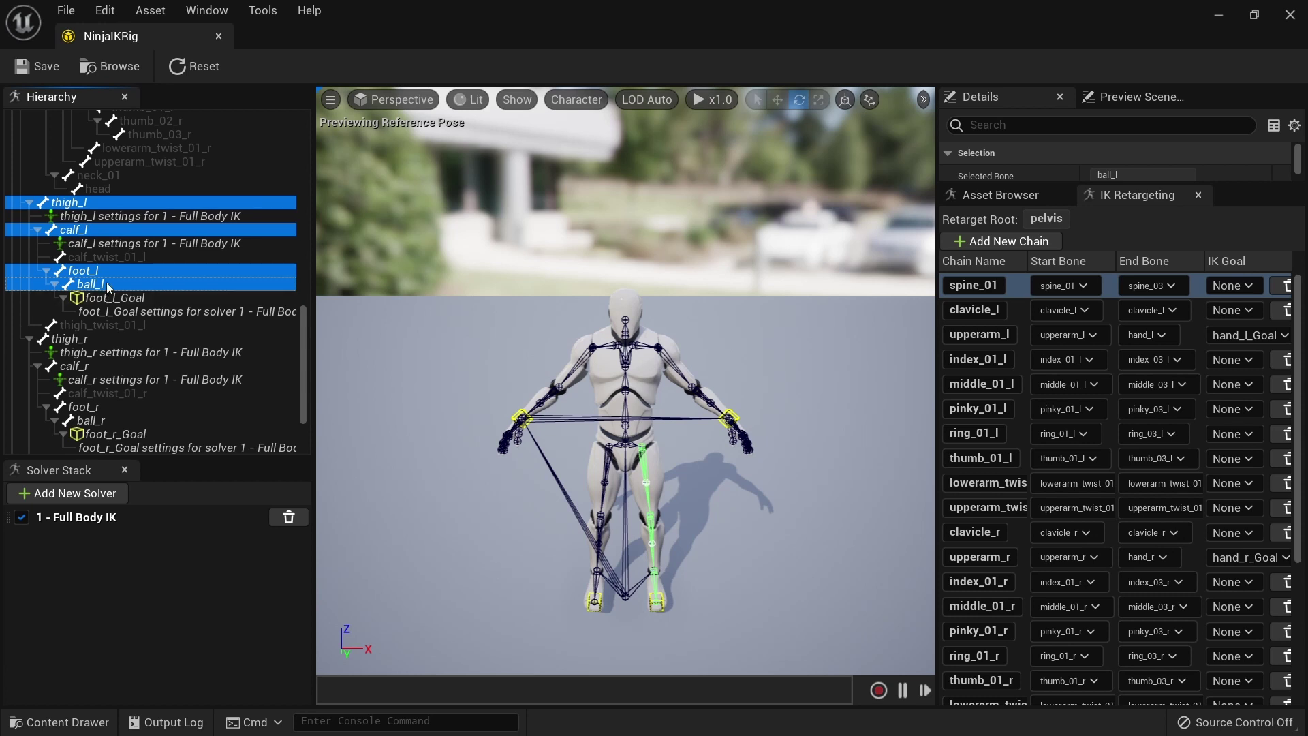
- Make retarget chains from the thigh_l–ball_l selection, then from calf_twist_01_l and thigh_twist_01_l
right_click(118, 203)
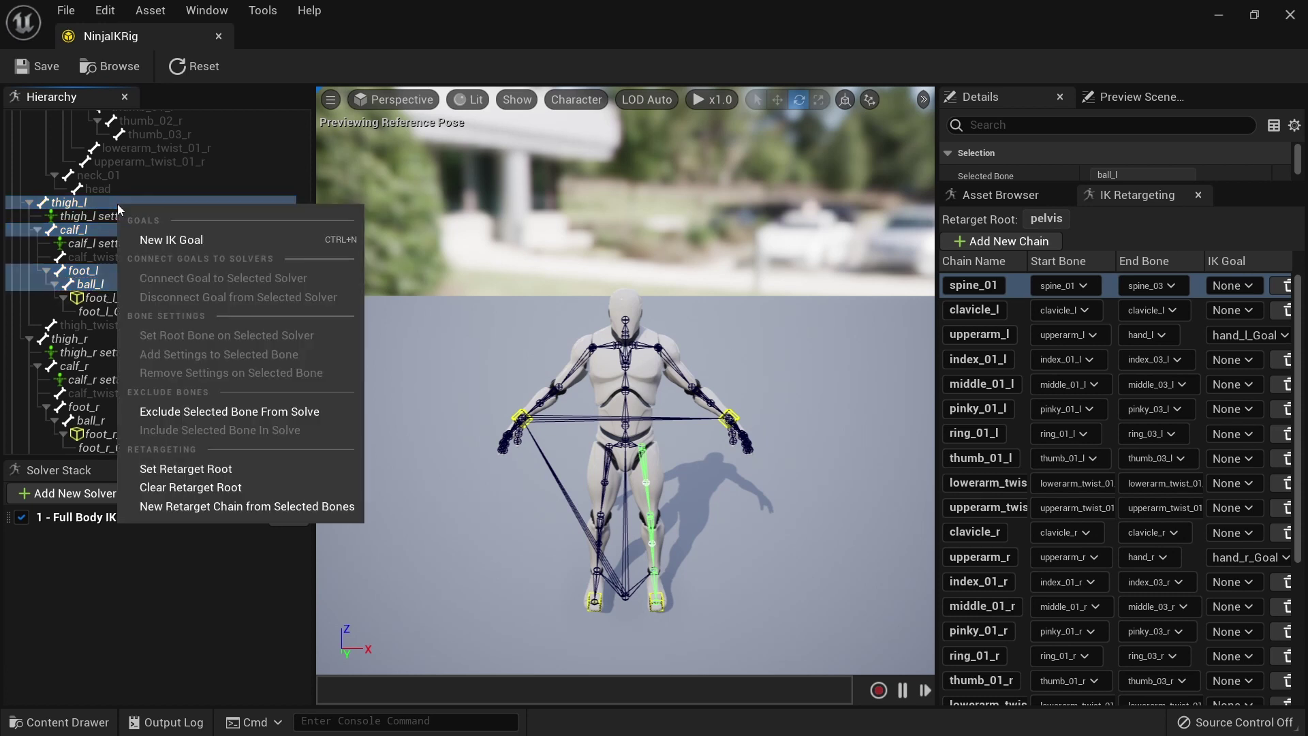
left_click(198, 506)
left_click(124, 256)
right_click(115, 265)
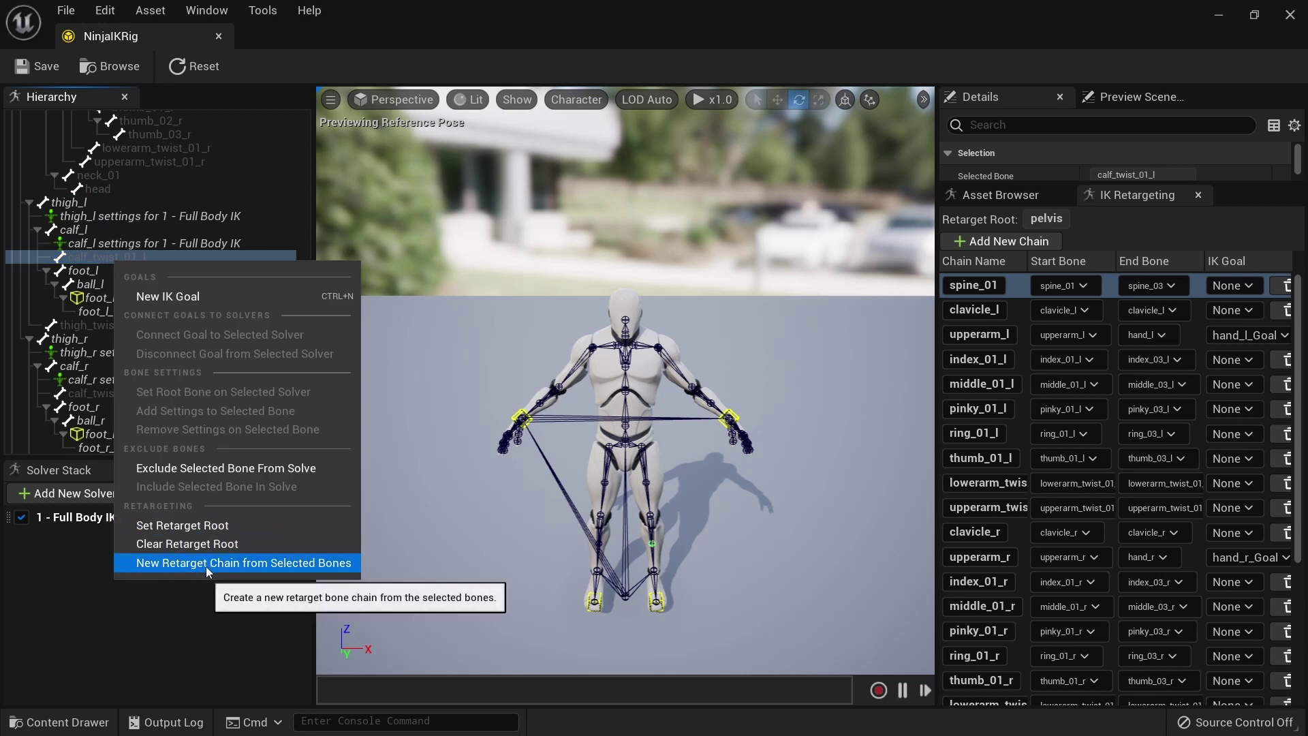
left_click(79, 324)
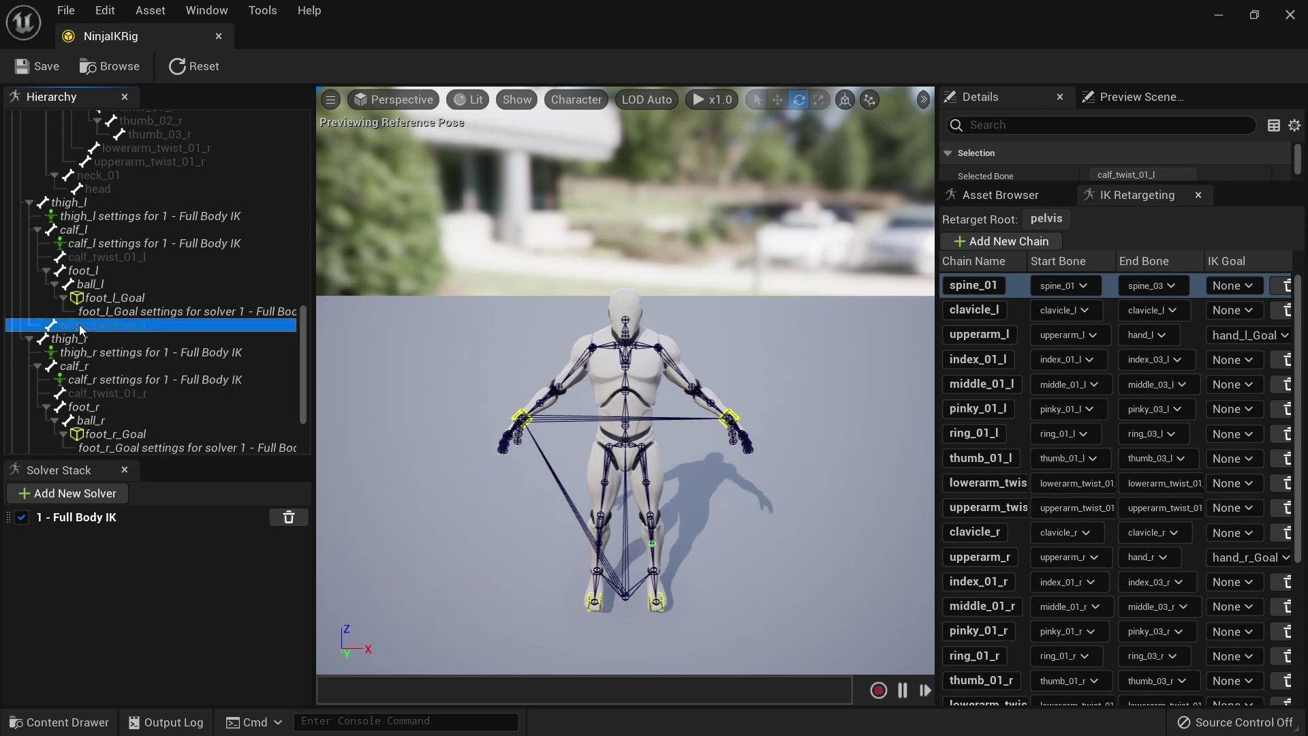
right_click(157, 329)
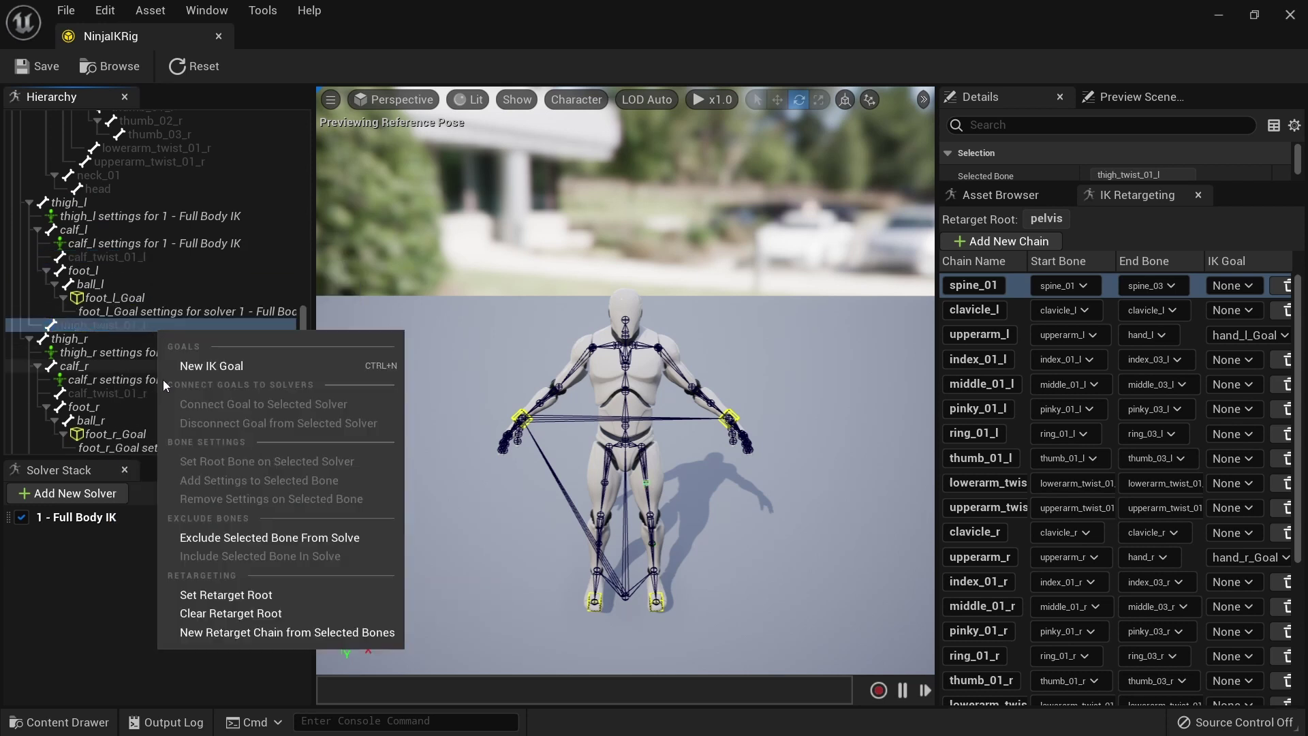
left_click(101, 327)
left_click_drag(303, 342, 297, 146)
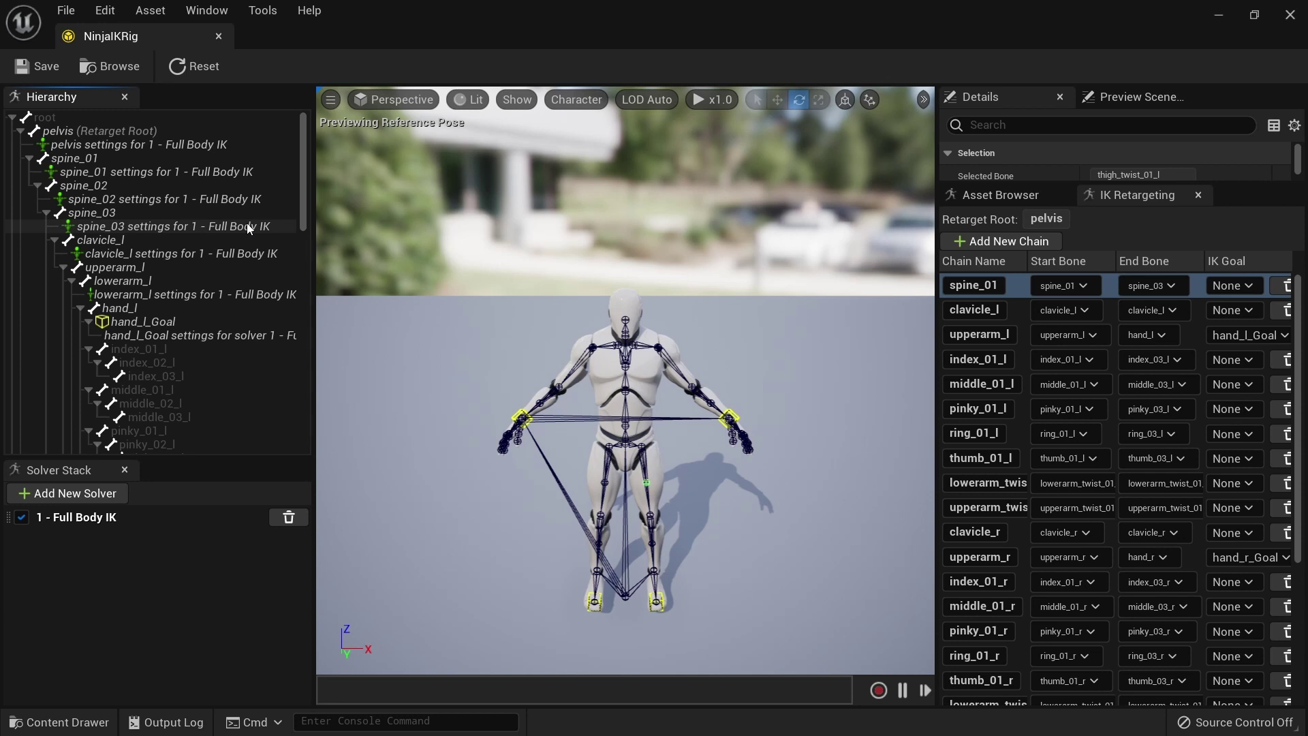
- Deselect the bones and scroll the retarget chain list to review the leg chains
left_click(354, 354)
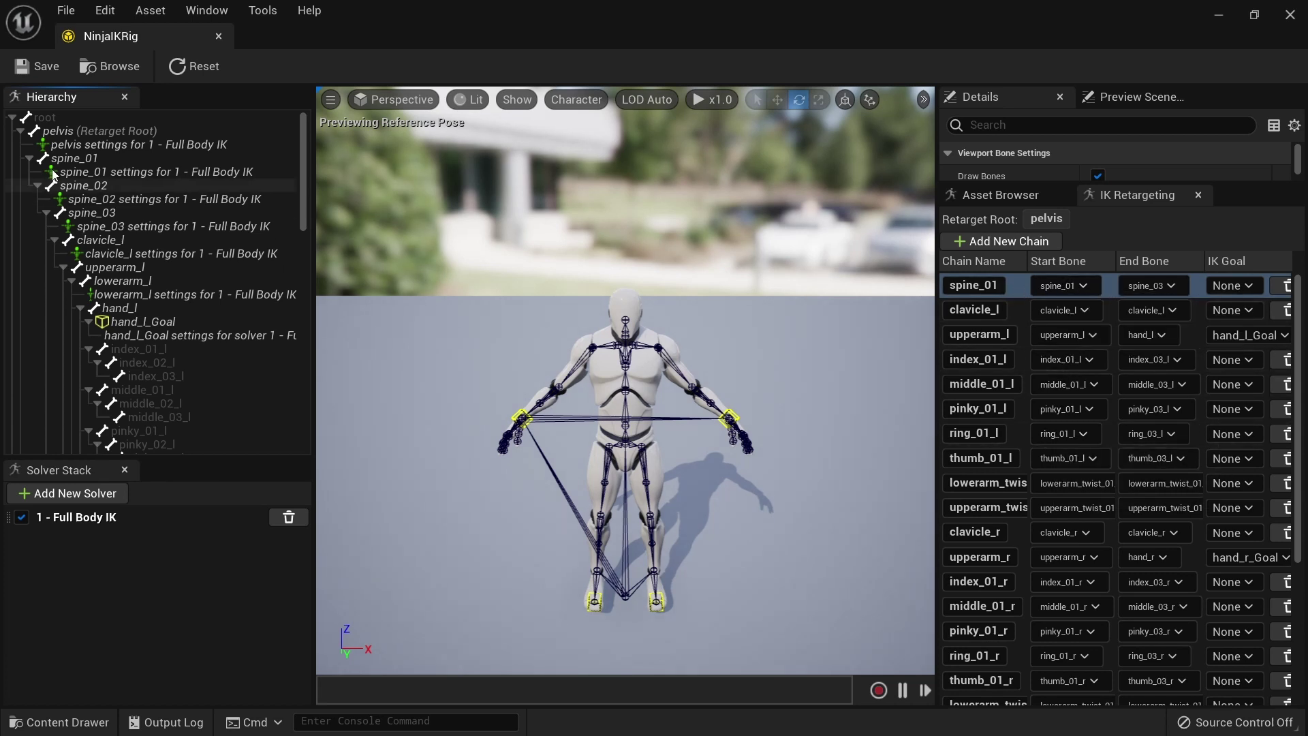
left_click_drag(1301, 358, 1294, 507)
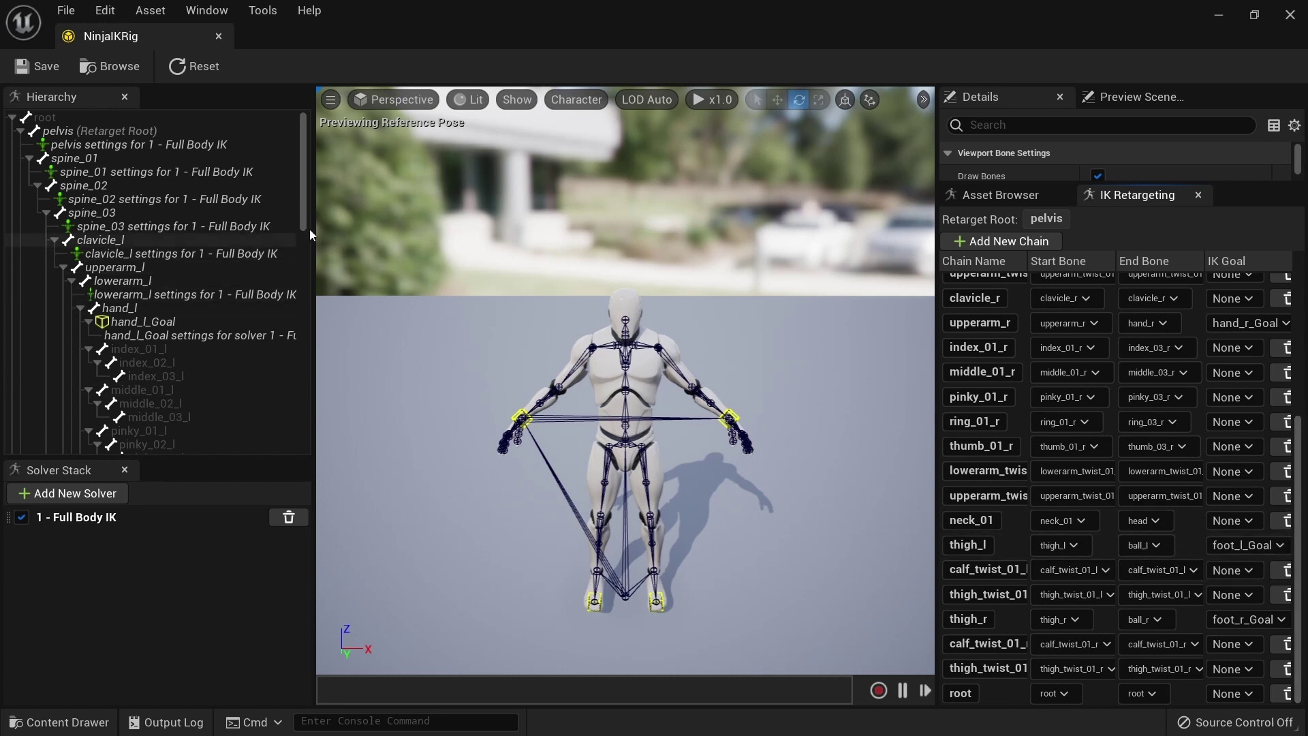
left_click_drag(303, 210, 292, 443)
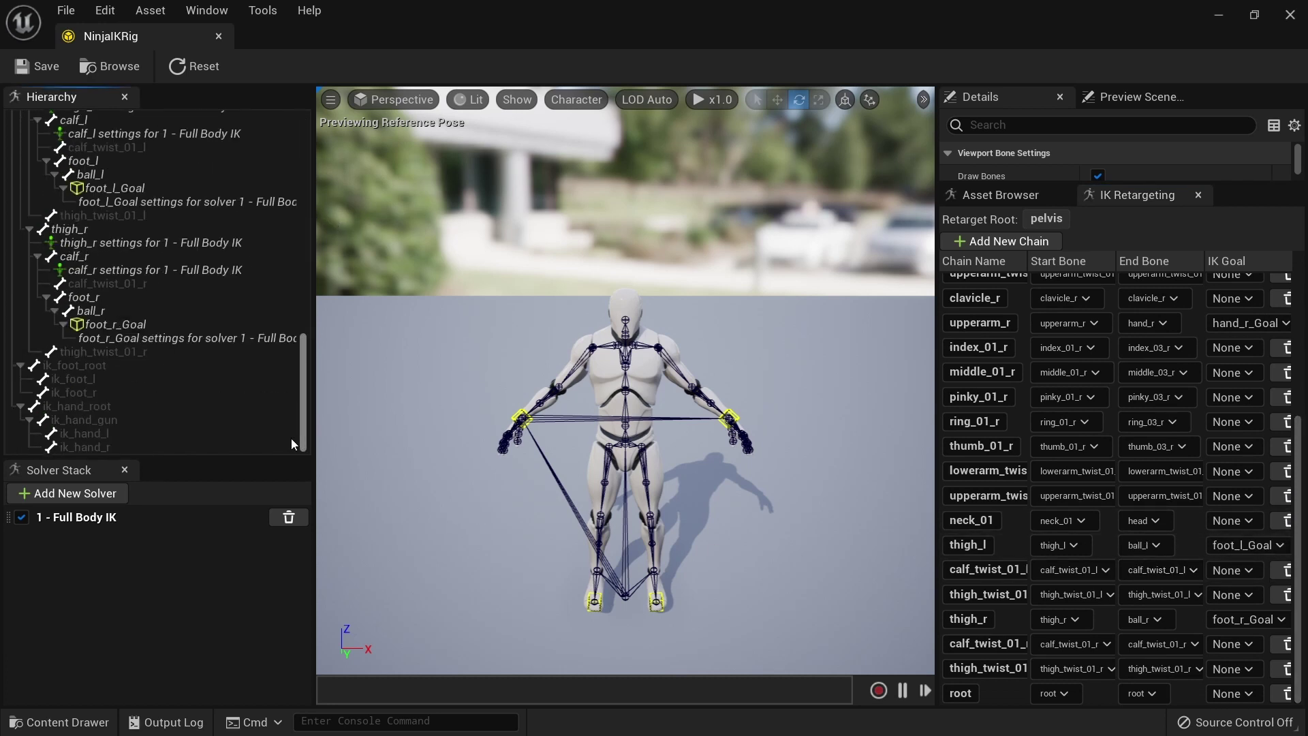
- Inspect the ik_foot_root, ik_hand_root and ik_hand_gun helper bones, then clear the selection
left_click(92, 361)
left_click(100, 409)
left_click(102, 419)
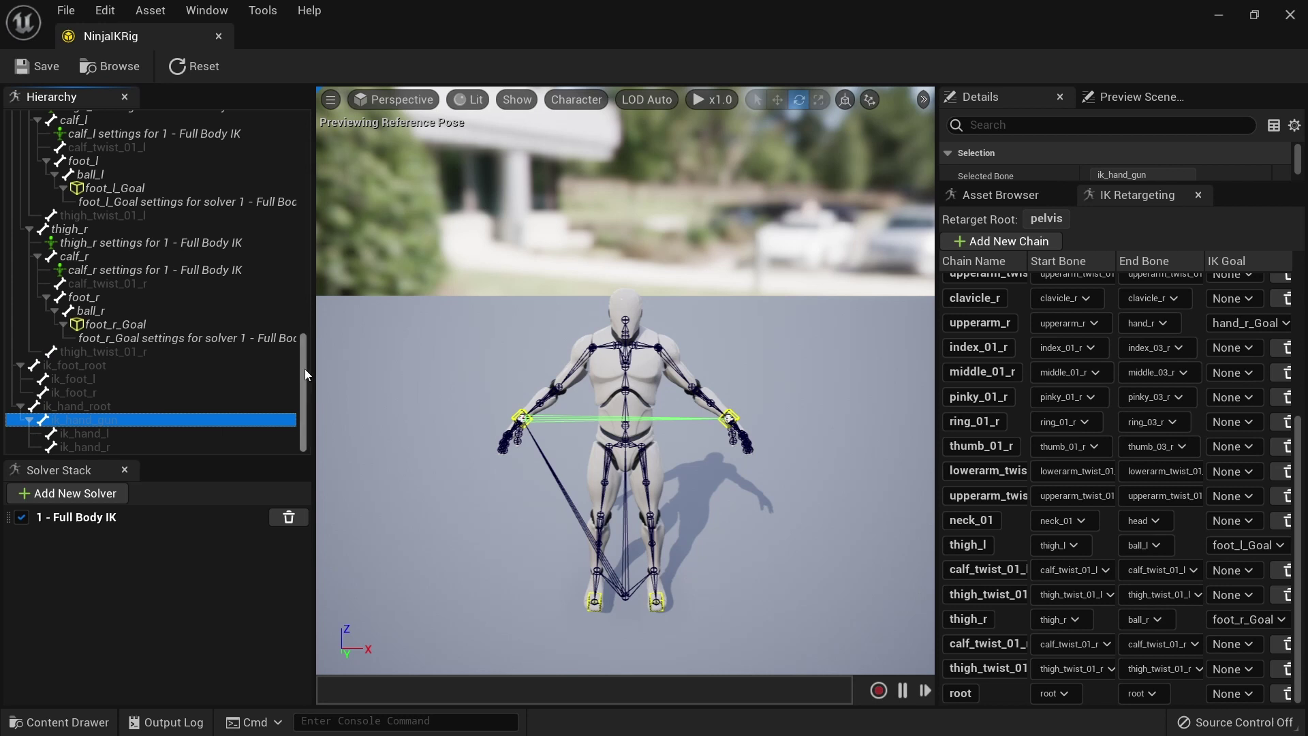
left_click_drag(303, 368, 319, 124)
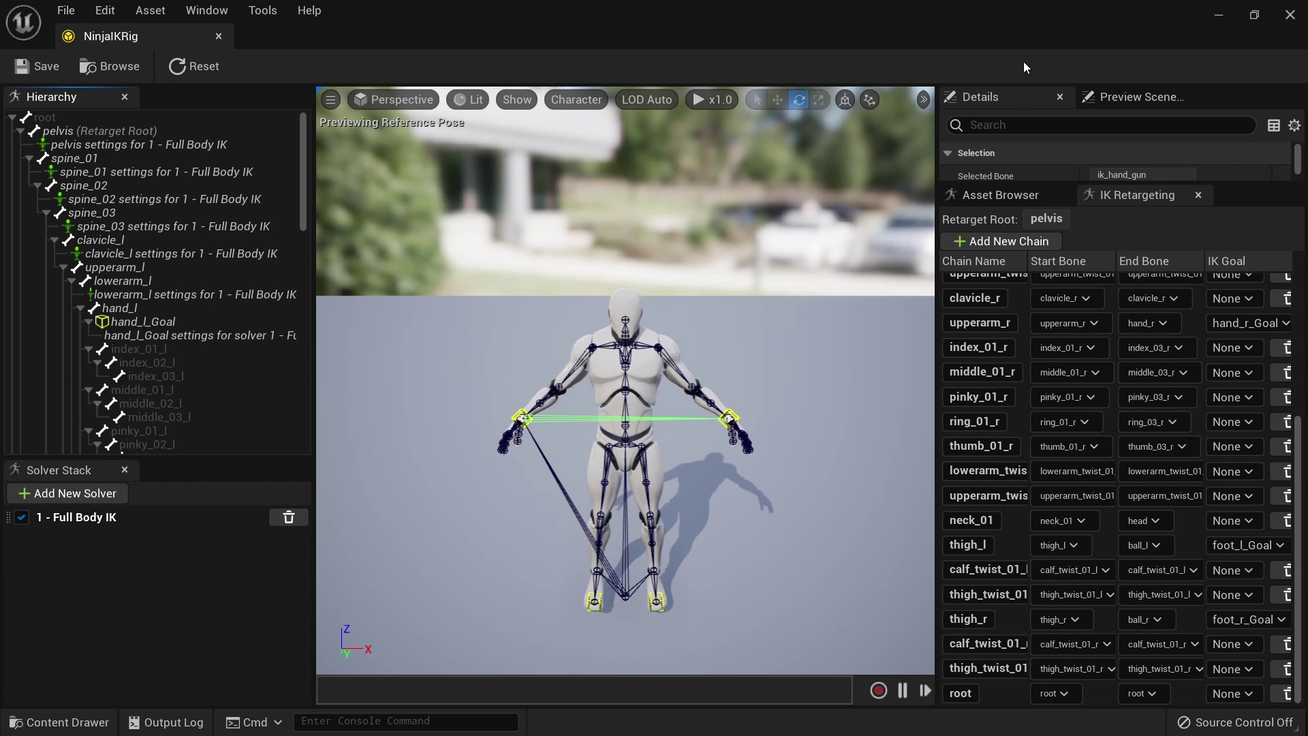
left_click(749, 226)
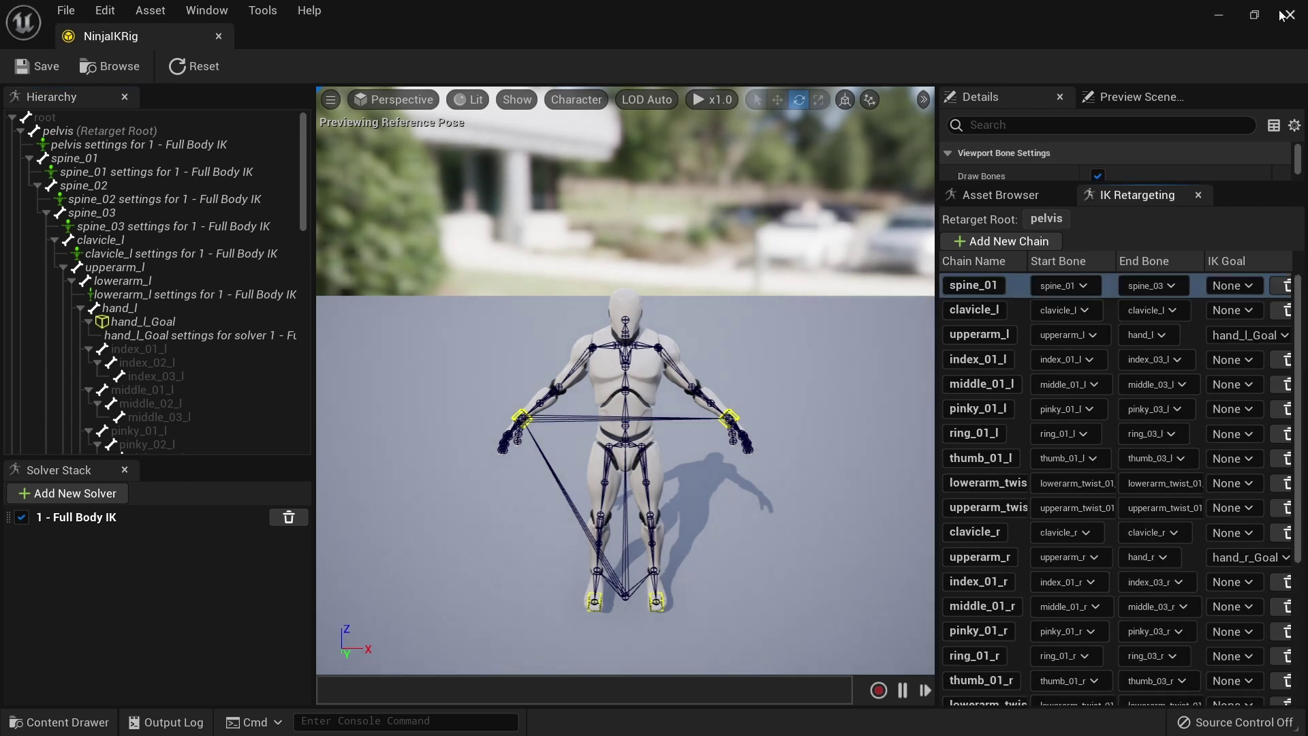